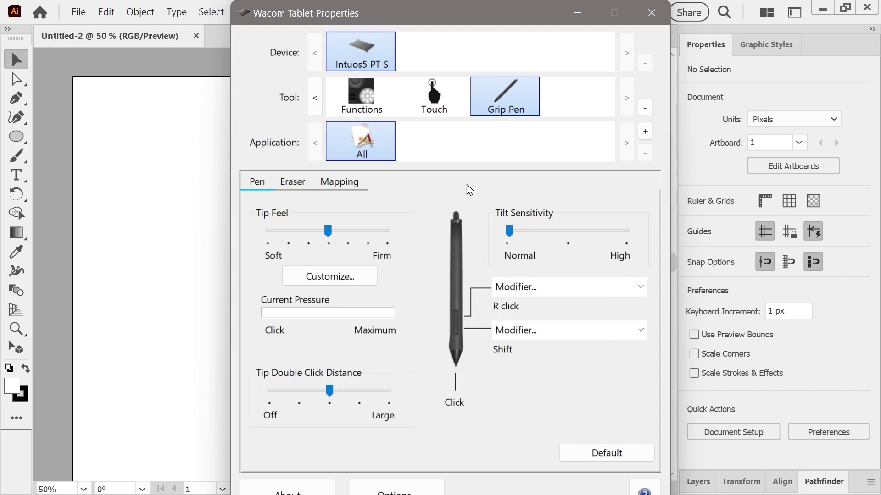
# Step: Review the Grip Pen's side-button assignments and eraser function in the tablet properties, and close them
pyautogui.click(528, 287)
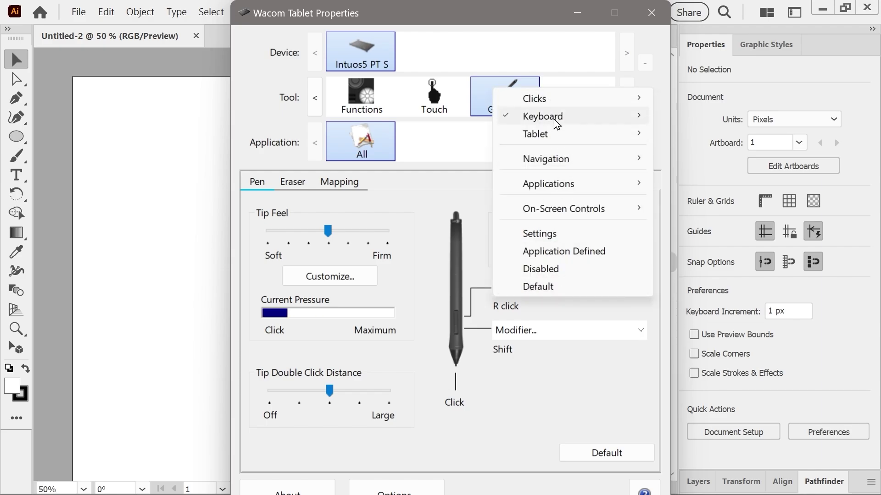
pyautogui.click(439, 203)
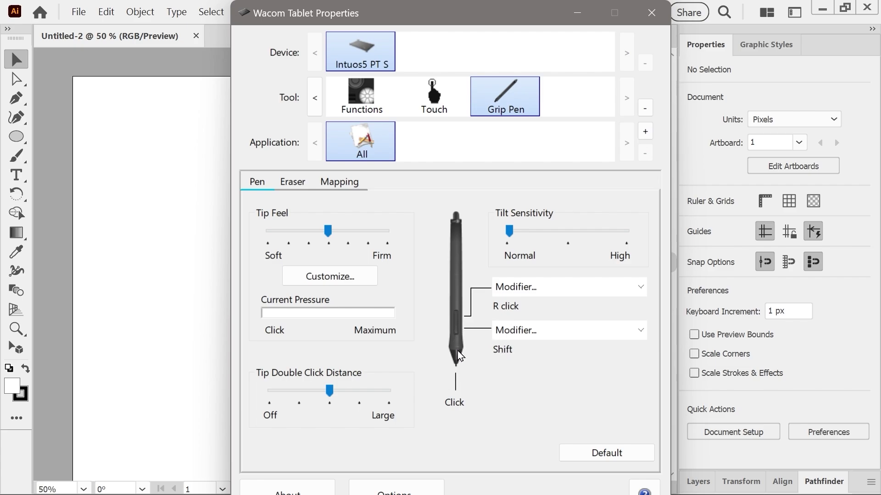
pyautogui.click(289, 185)
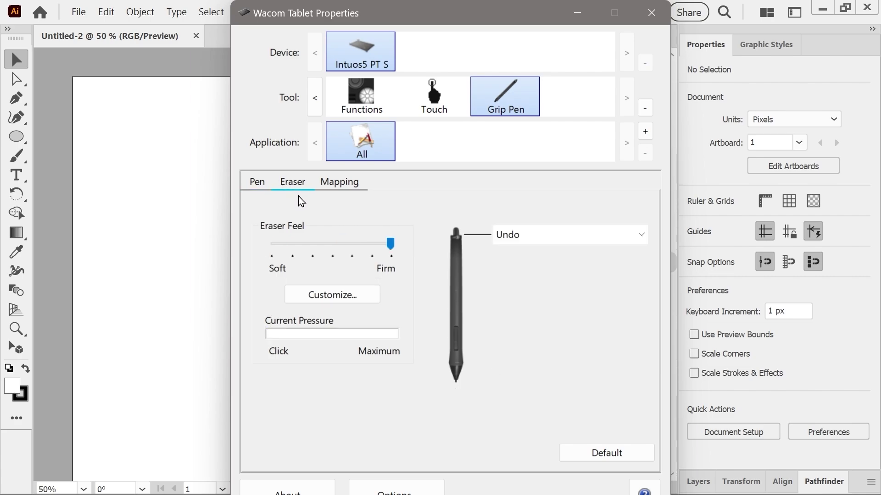
pyautogui.click(258, 182)
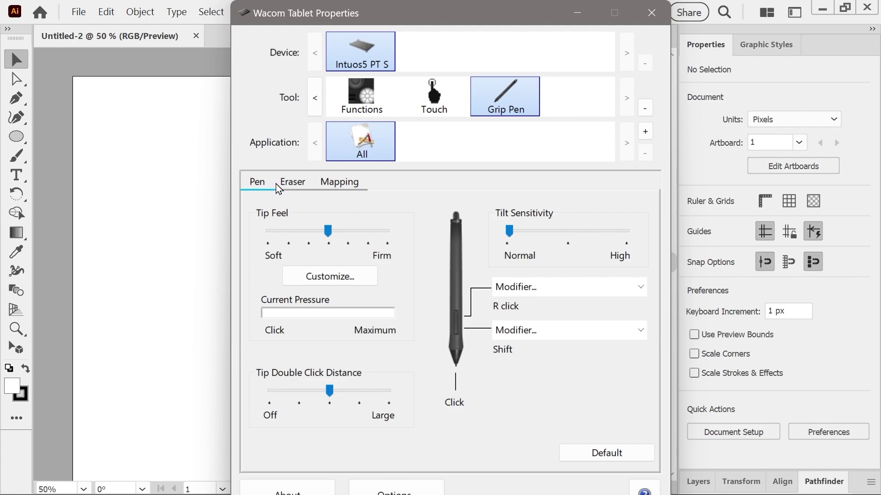
pyautogui.click(646, 19)
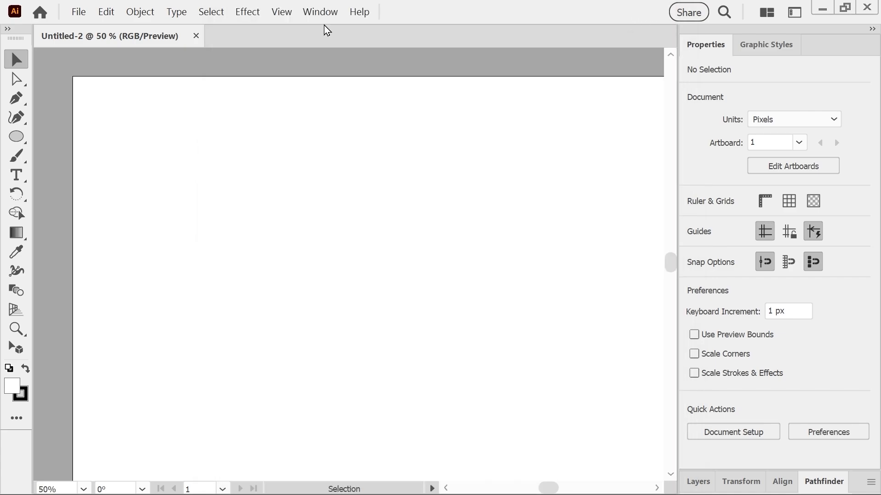
# Step: Draw a tall rectangle about 202 by 604 px and a circle about 164 px in diameter beside it
pyautogui.moveTo(23, 139); pyautogui.dragTo(45, 135)
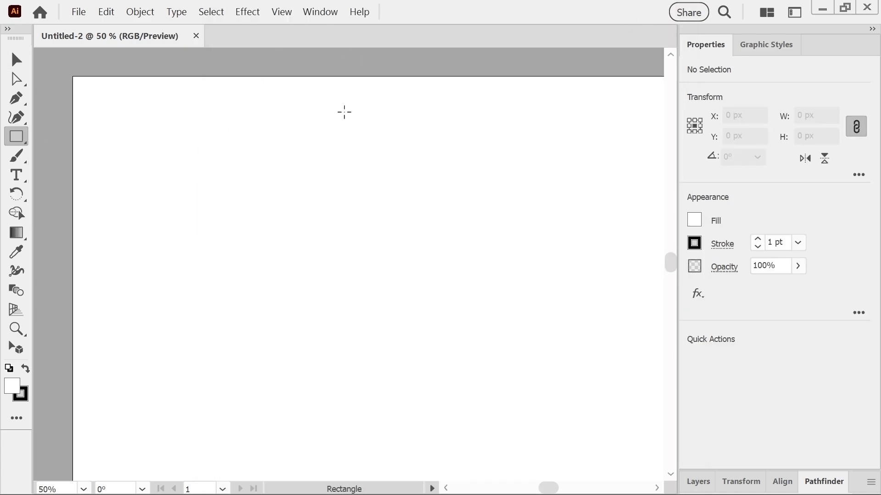
pyautogui.moveTo(242, 132); pyautogui.dragTo(343, 367)
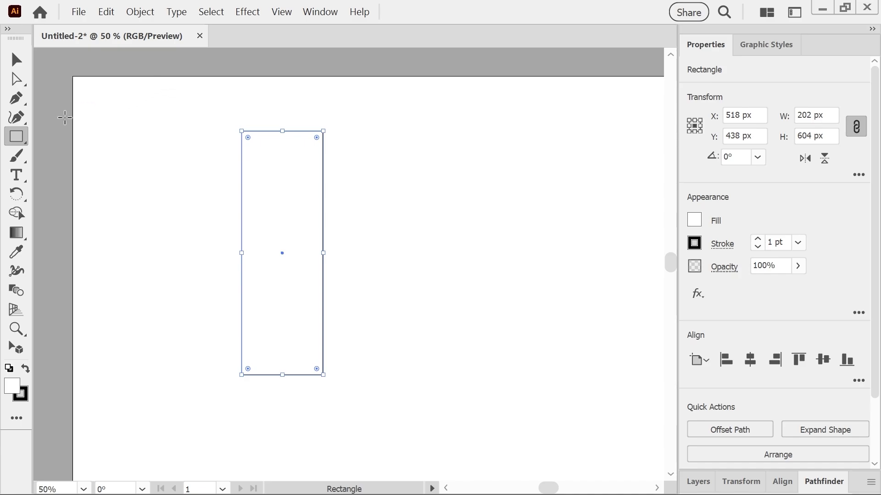
pyautogui.click(20, 145)
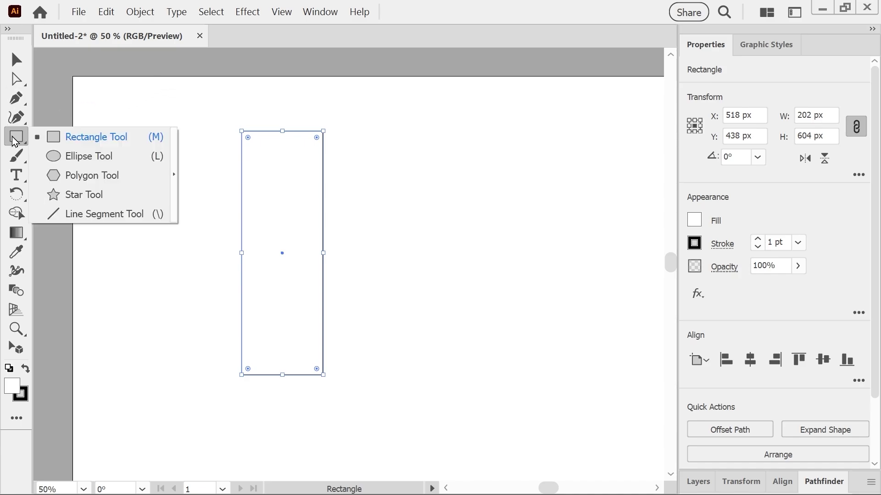
pyautogui.click(46, 156)
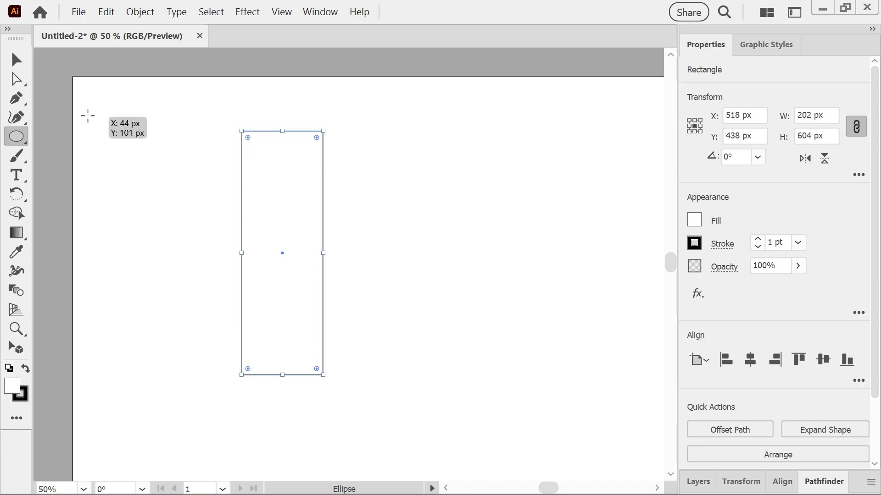
pyautogui.moveTo(98, 147)
pyautogui.mouseDown()
pyautogui.moveTo(142, 224)
pyautogui.moveTo(135, 212)
pyautogui.mouseUp()
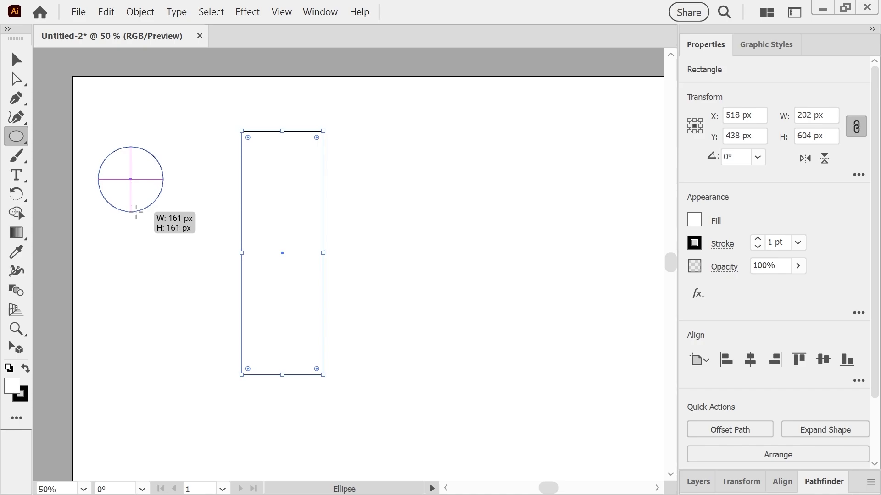
pyautogui.moveTo(136, 212); pyautogui.dragTo(165, 200)
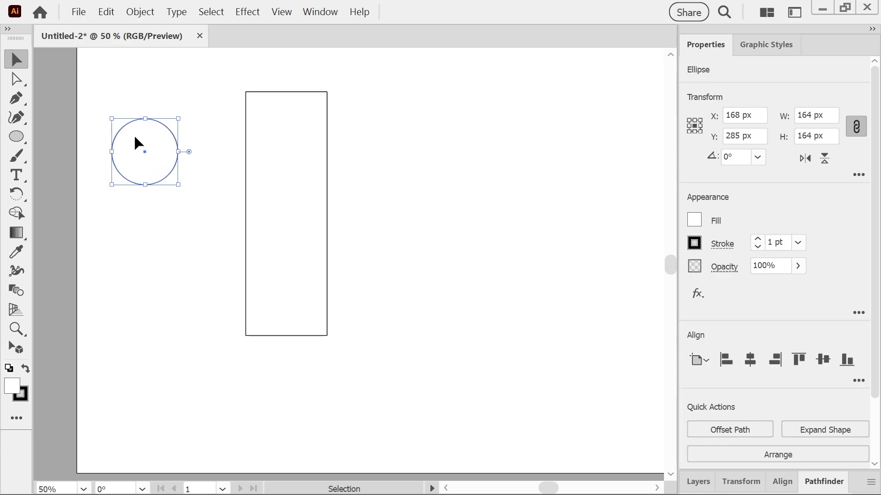
# Step: Move the circle onto the rectangle against its left edge and scale it proportionally to span the rectangle's full width
pyautogui.moveTo(137, 143); pyautogui.dragTo(281, 188)
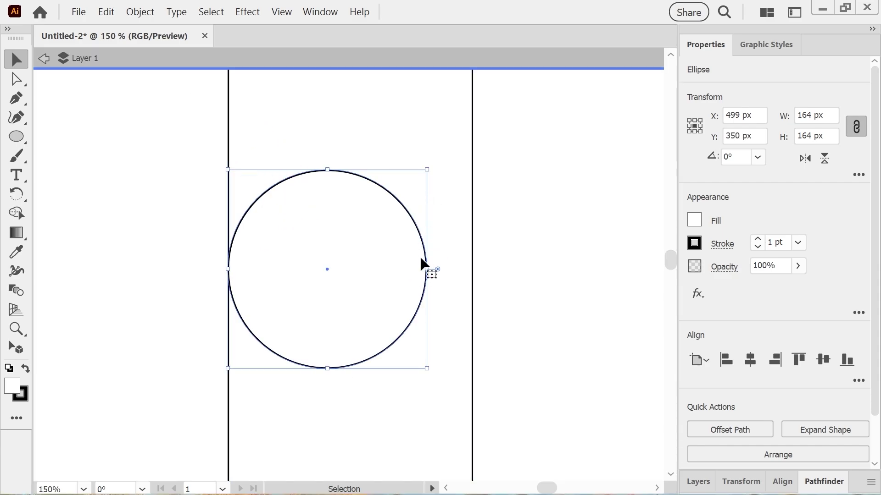
pyautogui.moveTo(426, 269); pyautogui.dragTo(475, 269)
pyautogui.press('ctrl')
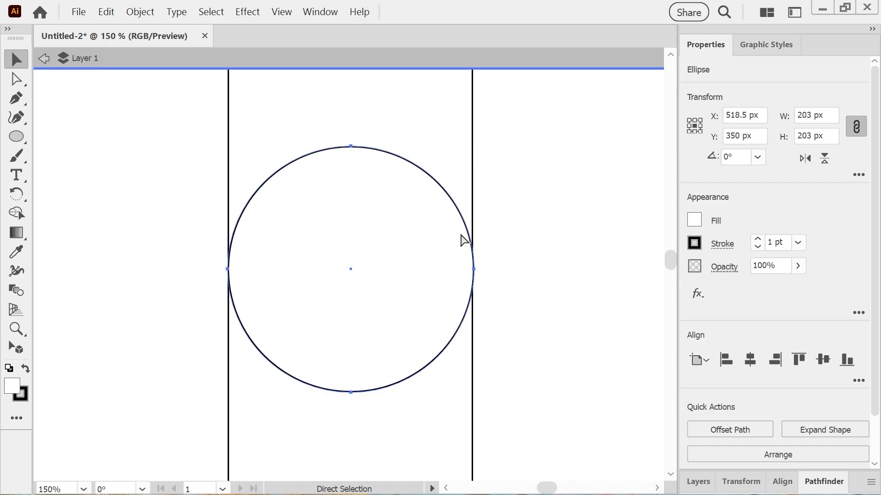
pyautogui.hotkey('ctrl', 'z')
pyautogui.moveTo(426, 269); pyautogui.dragTo(473, 269)
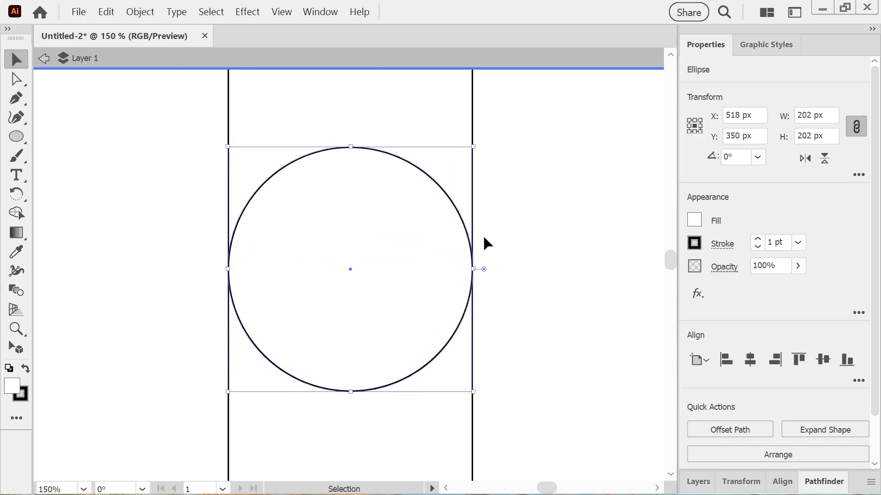
pyautogui.hotkey('ctrl', 'z')
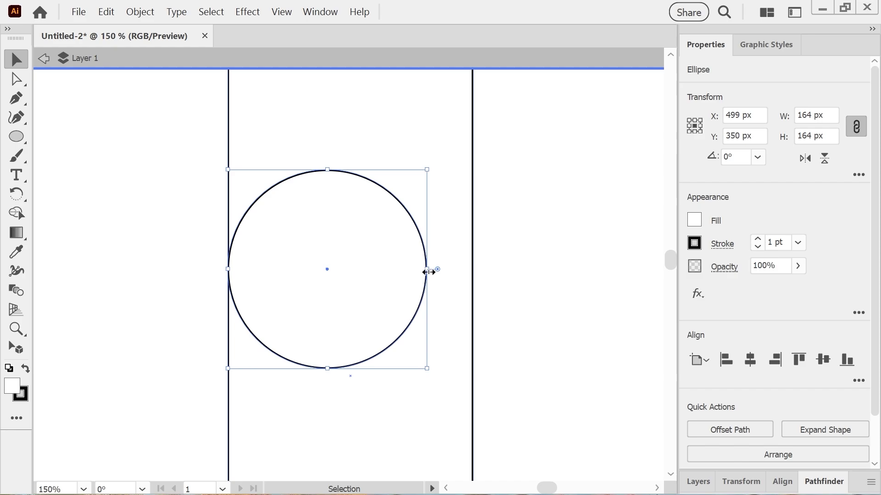
pyautogui.moveTo(428, 270); pyautogui.dragTo(473, 266)
pyautogui.hotkey('ctrl', 'z')
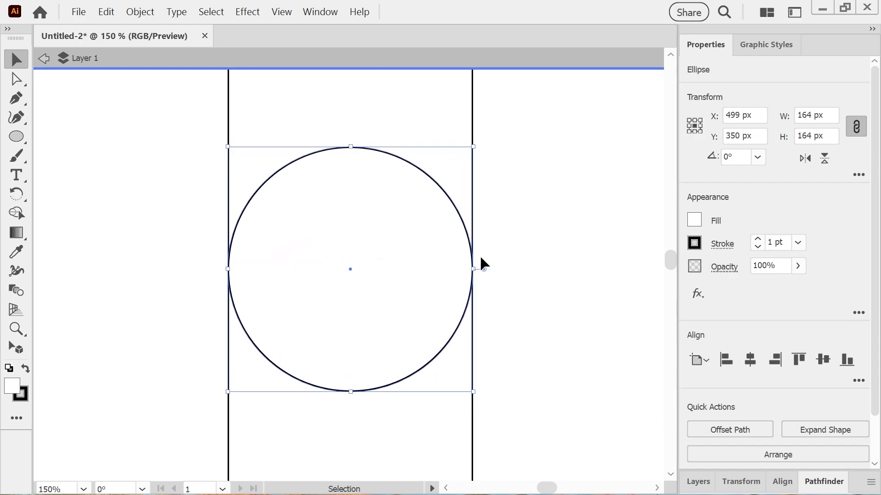
pyautogui.hotkey('ctrl', 'z')
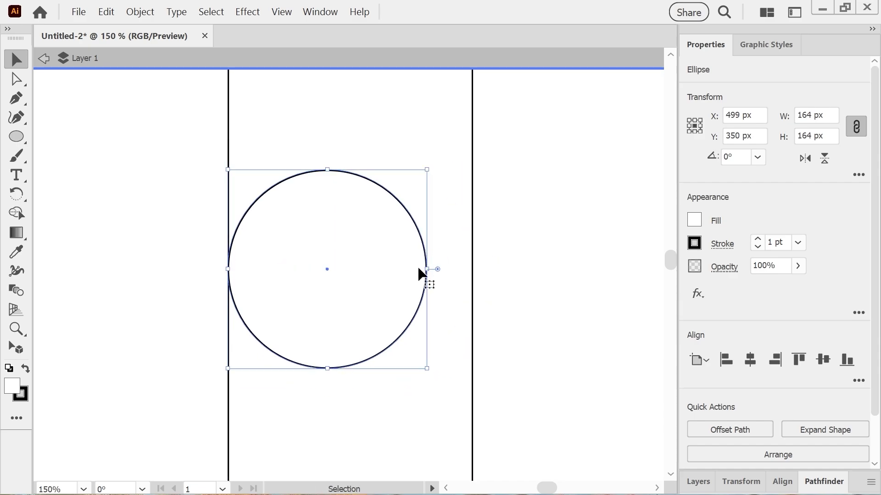
pyautogui.moveTo(426, 270); pyautogui.dragTo(473, 266)
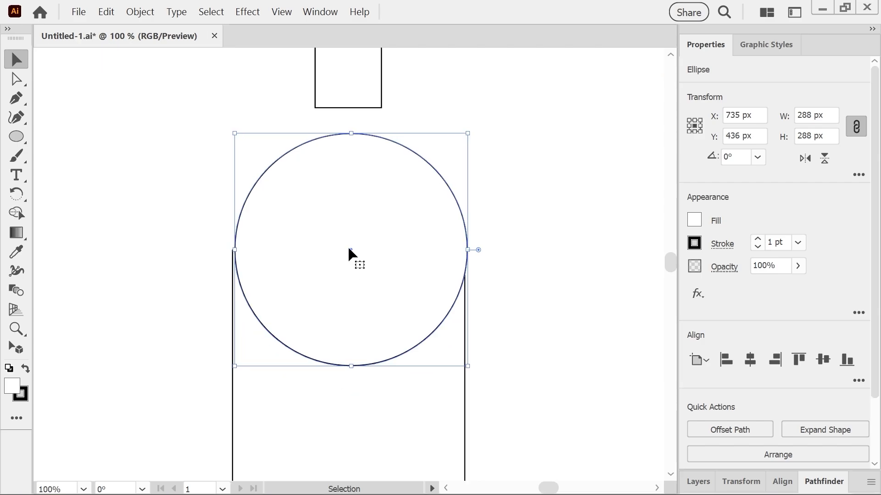
# Step: Align the large circle with the sides of the body rectangle and shorten that rectangle from below to about 590 px high
pyautogui.moveTo(349, 250); pyautogui.dragTo(345, 249)
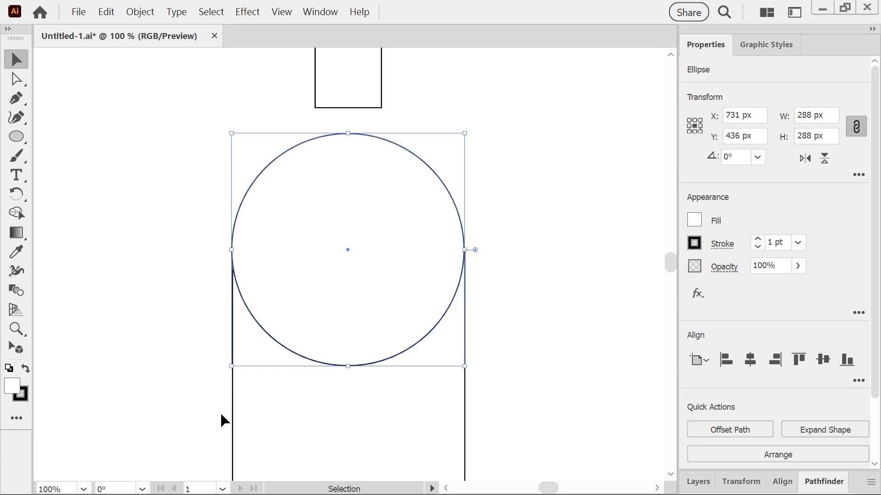
pyautogui.click(250, 417)
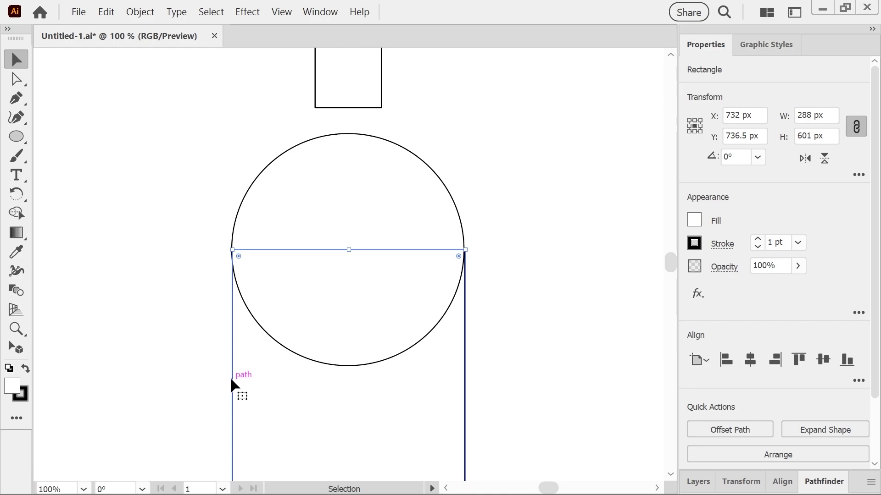
pyautogui.scroll(-10, 231, 383)
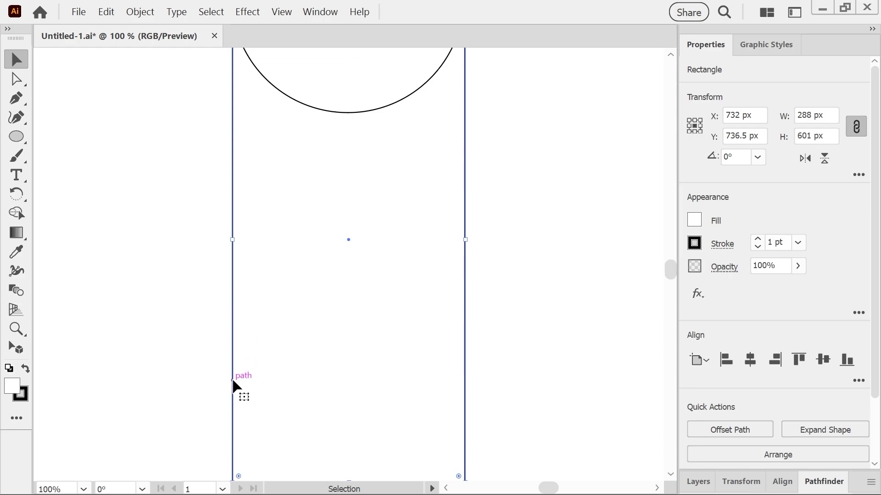
pyautogui.hscroll(2, 238, 384)
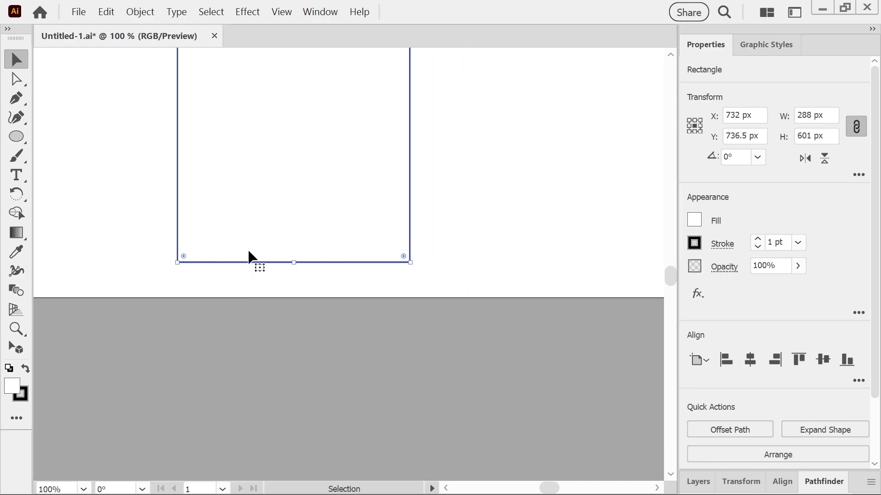
pyautogui.moveTo(294, 262)
pyautogui.mouseDown()
pyautogui.moveTo(286, 234)
pyautogui.moveTo(288, 254)
pyautogui.mouseUp()
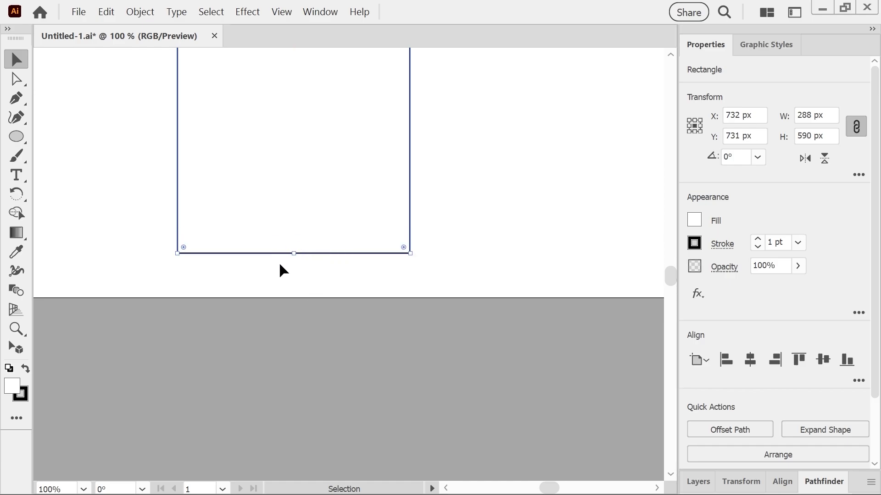
# Step: Move the two small rectangles down together until the lower one overlaps the top of the large circle
pyautogui.click(279, 261)
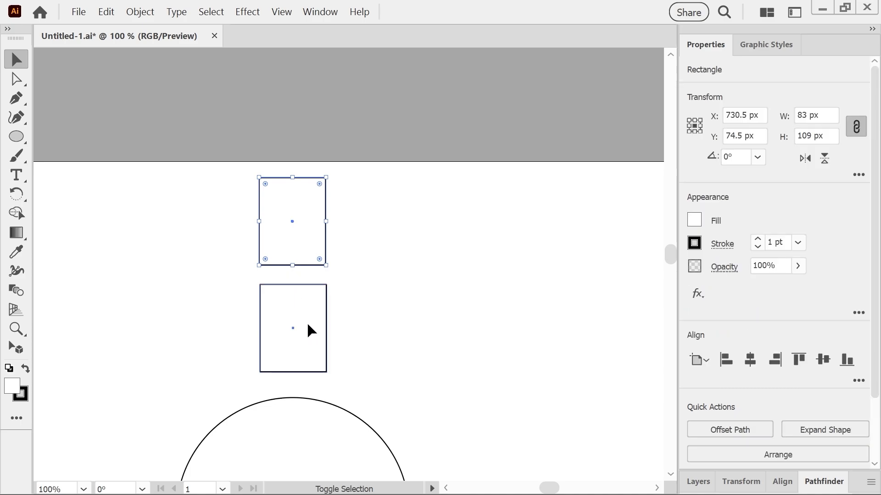
pyautogui.keyDown('shift'); pyautogui.click(315, 307); pyautogui.keyUp('shift')
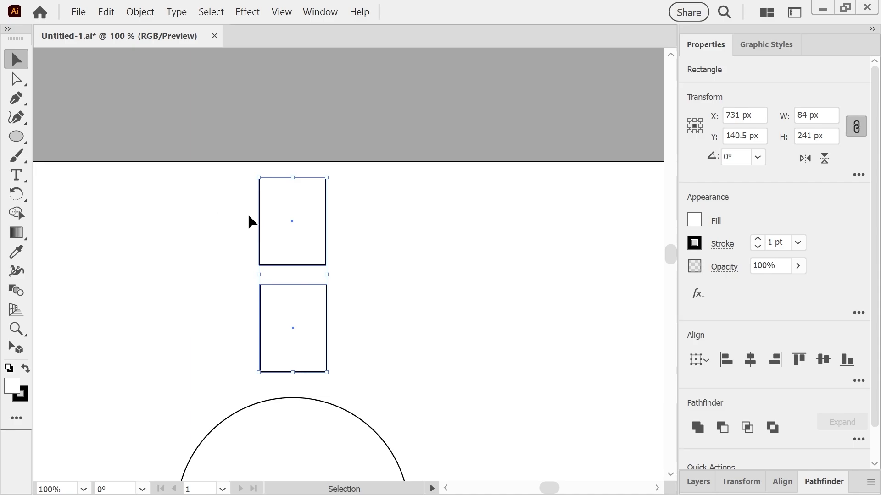
pyautogui.moveTo(271, 215); pyautogui.dragTo(271, 216)
pyautogui.moveTo(271, 235); pyautogui.dragTo(271, 291)
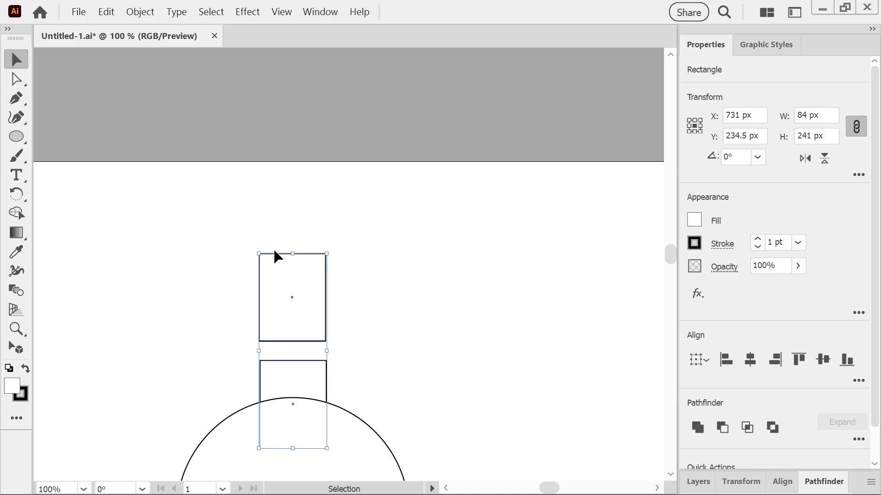
# Step: Merge the neck rectangle, circle and body rectangle into one bottle outline with Shape Builder, leaving out the upper small rectangle
pyautogui.scroll(-3, 274, 251)
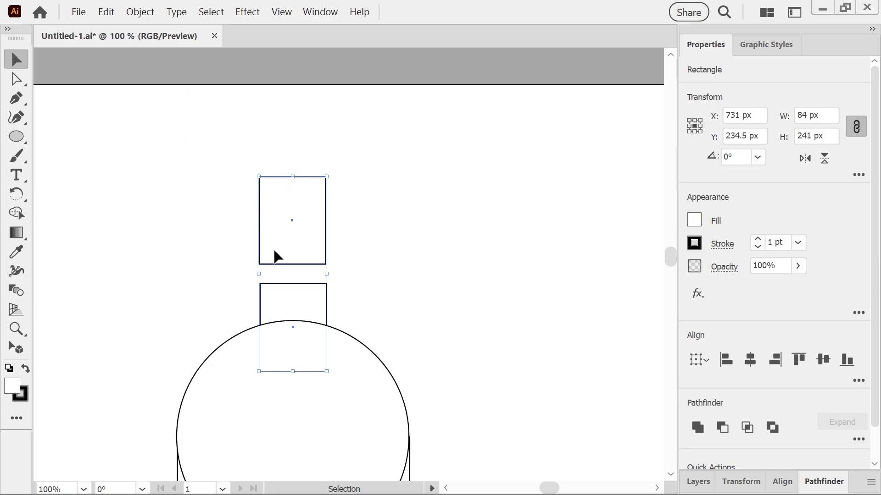
pyautogui.scroll(-3, 274, 256)
pyautogui.click(268, 239)
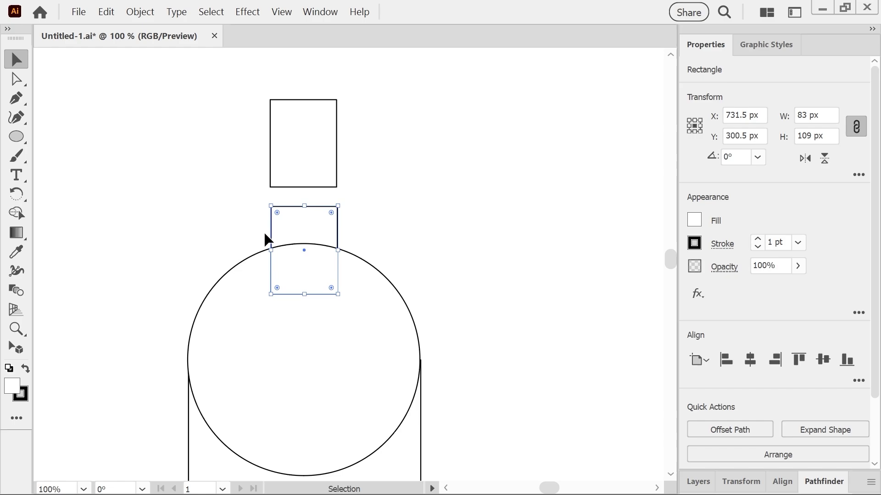
pyautogui.moveTo(148, 219); pyautogui.dragTo(508, 433)
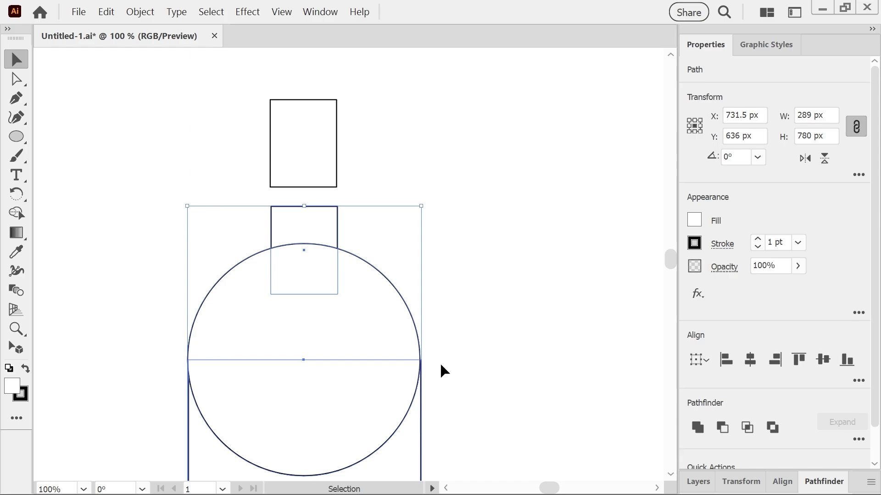
pyautogui.click(18, 213)
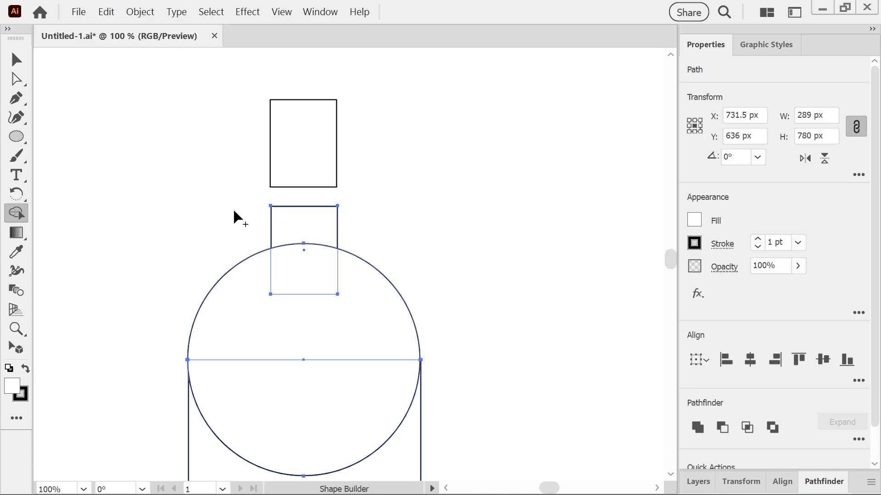
pyautogui.moveTo(224, 214)
pyautogui.mouseDown()
pyautogui.moveTo(285, 229)
pyautogui.moveTo(302, 245)
pyautogui.moveTo(339, 427)
pyautogui.moveTo(381, 470)
pyautogui.moveTo(373, 436)
pyautogui.mouseUp()
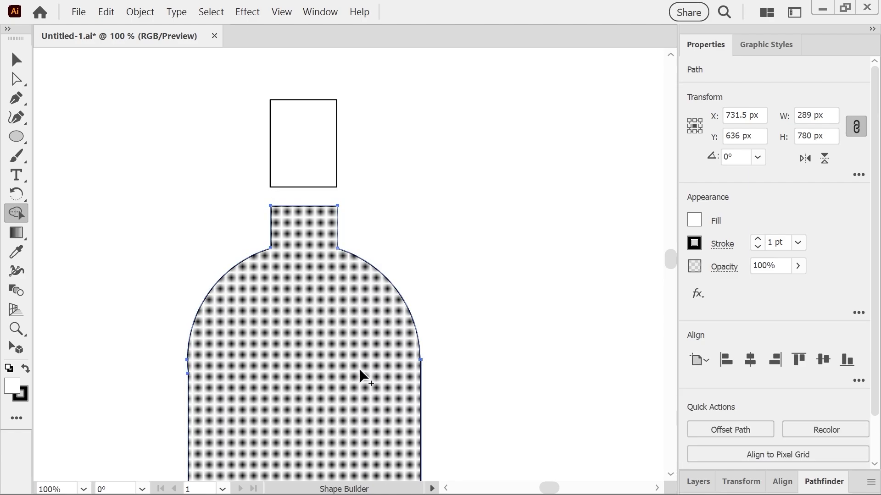
# Step: Round the two inner corners where the bottle's neck meets its shoulders
pyautogui.scroll(-2, 361, 375)
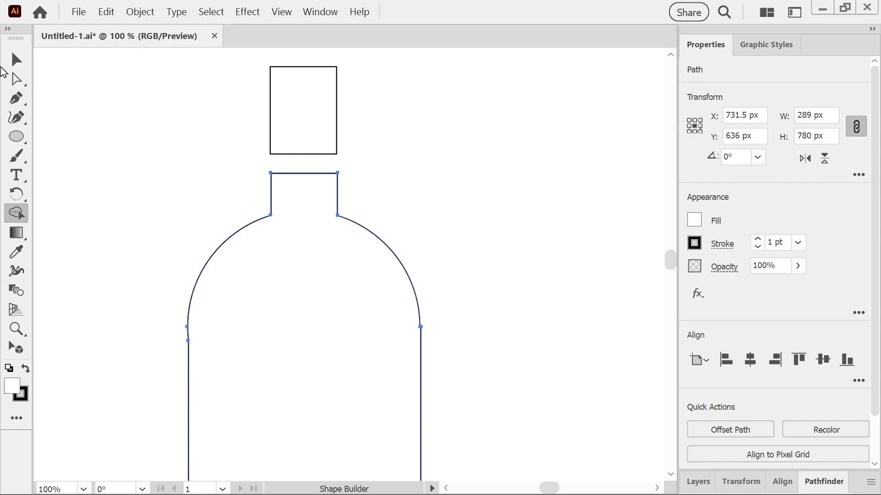
pyautogui.click(17, 80)
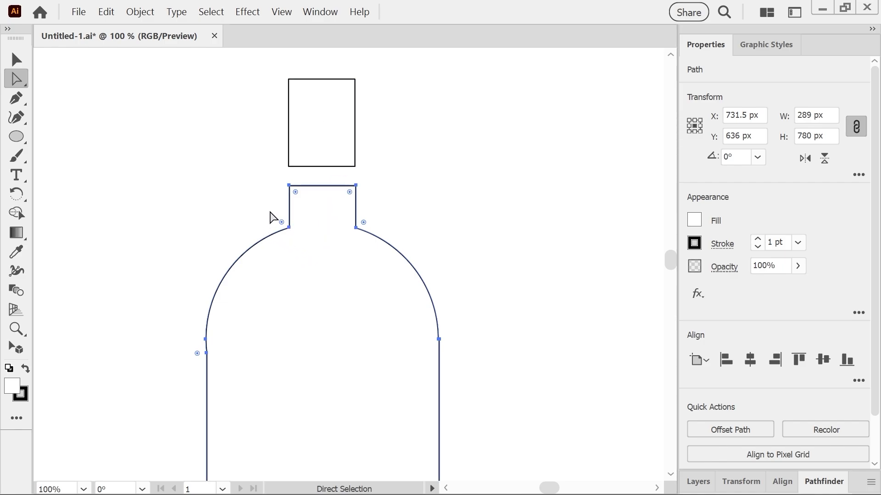
pyautogui.moveTo(255, 209); pyautogui.dragTo(393, 260)
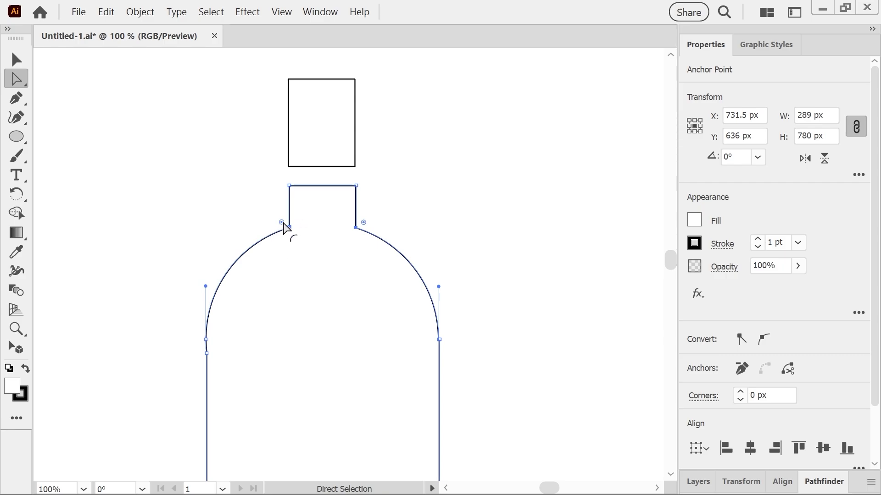
pyautogui.moveTo(282, 223); pyautogui.dragTo(261, 218)
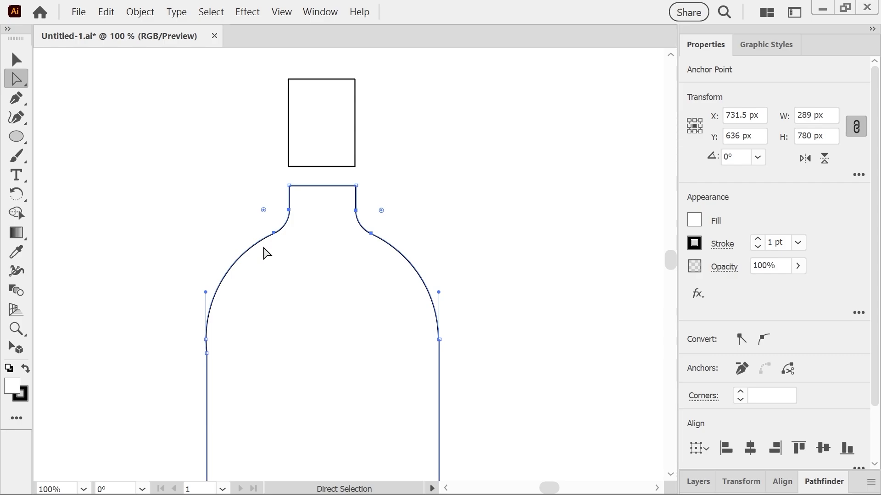
# Step: Save the document and activate the Selection tool
pyautogui.hotkey('ctrl', 's')
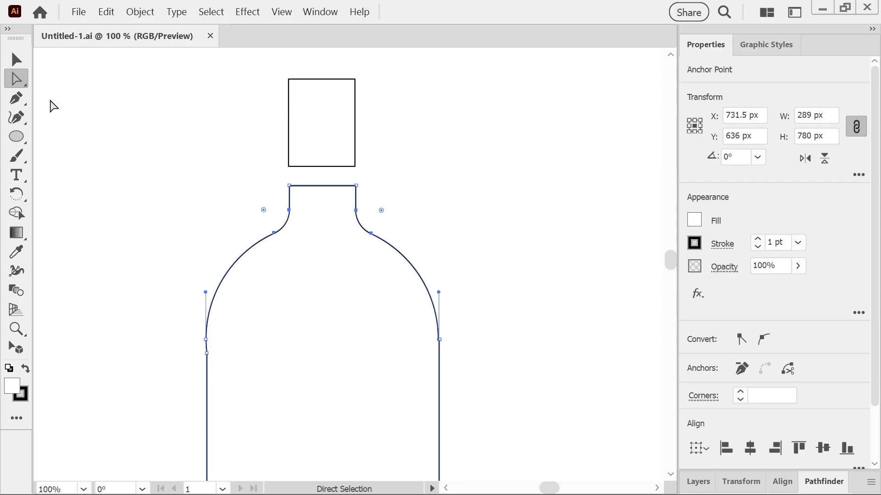
pyautogui.click(16, 63)
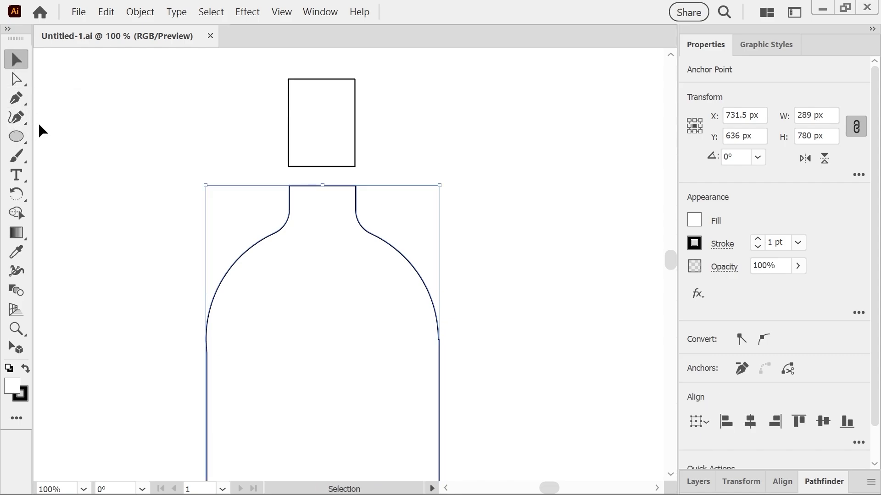
pyautogui.scroll(7, 43, 129)
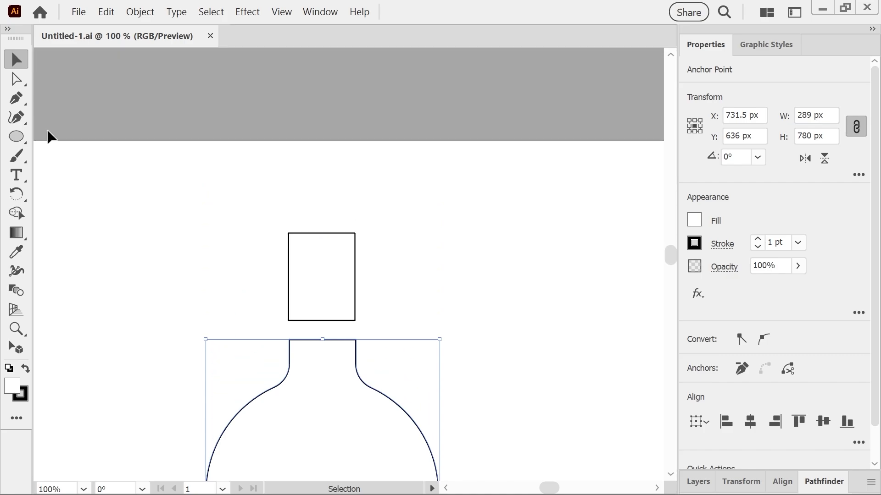
pyautogui.scroll(-7, 49, 131)
pyautogui.moveTo(288, 244); pyautogui.dragTo(292, 243)
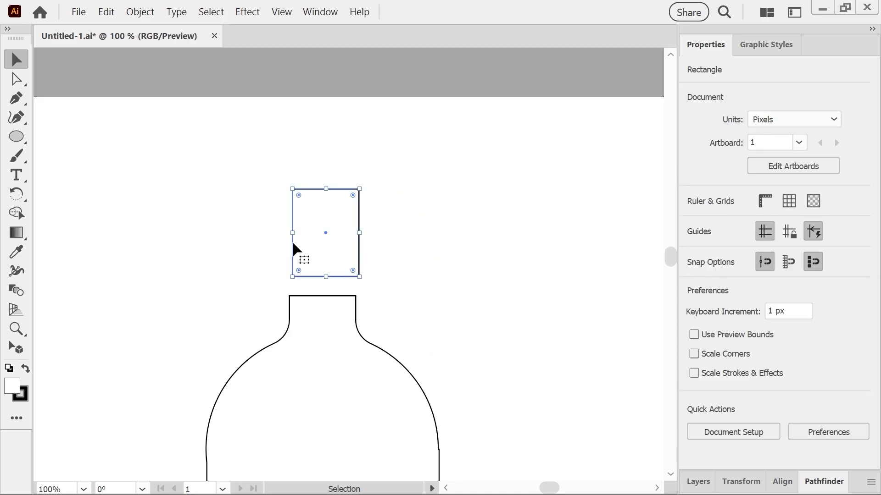
pyautogui.hotkey('ctrl', 'z')
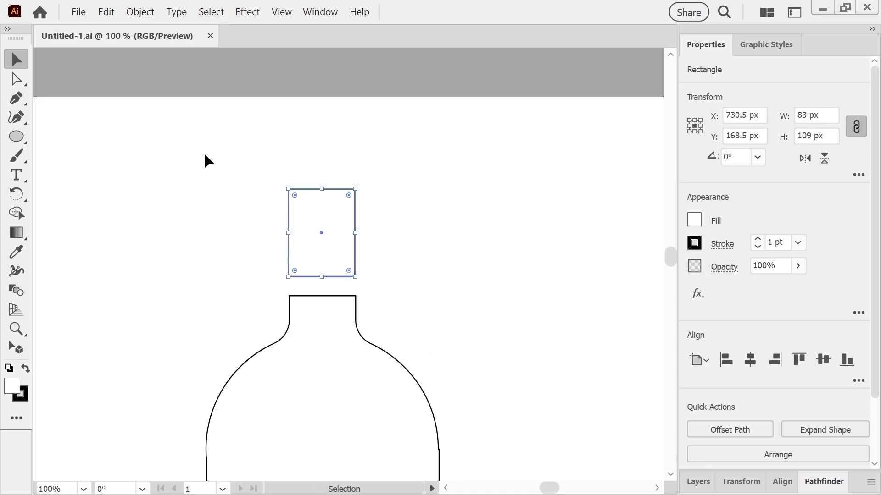
# Step: Fill the small cap rectangle above the bottle's neck with the darker of the two light orange swatches
pyautogui.click(271, 200)
pyautogui.click(296, 207)
pyautogui.click(696, 220)
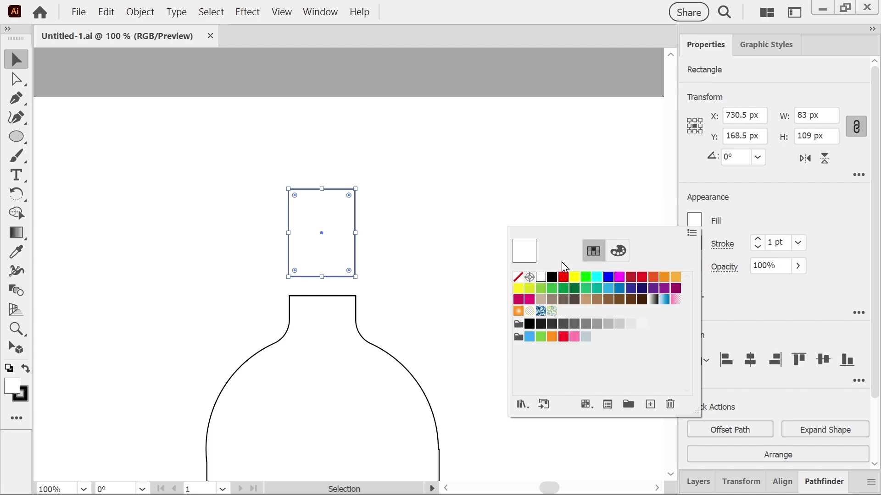
pyautogui.click(664, 279)
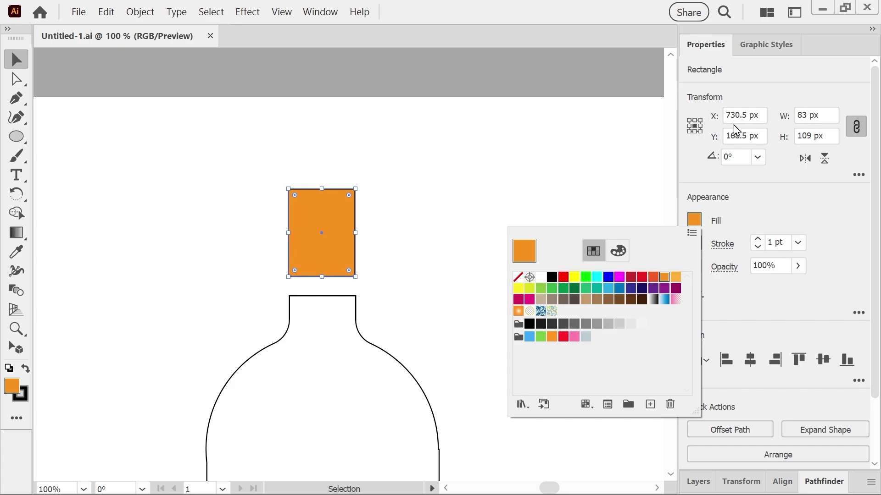
pyautogui.click(739, 209)
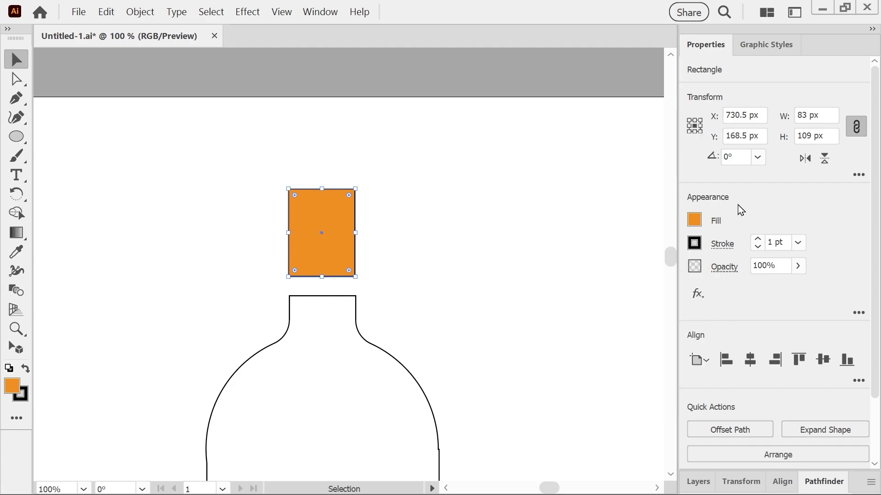
# Step: Remove the stroke from the orange cap rectangle by lowering its weight to none
pyautogui.click(758, 248)
pyautogui.click(757, 248)
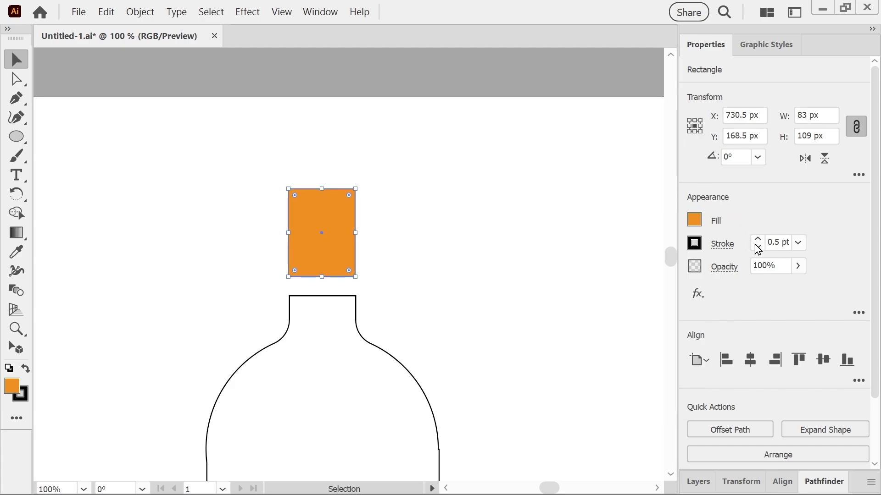
pyautogui.click(757, 248)
pyautogui.click(758, 239)
pyautogui.click(757, 239)
pyautogui.click(757, 247)
pyautogui.click(757, 248)
pyautogui.click(757, 248)
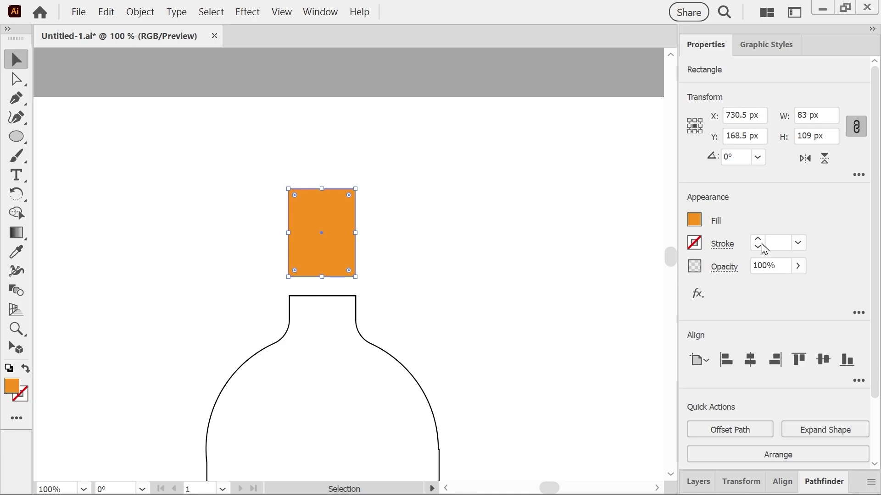
pyautogui.click(761, 245)
# Step: Fill the bottle shape with the yellow-orange swatch R=251 G=176 B=59, comparing it with the cap's orange
pyautogui.scroll(-10, 520, 280)
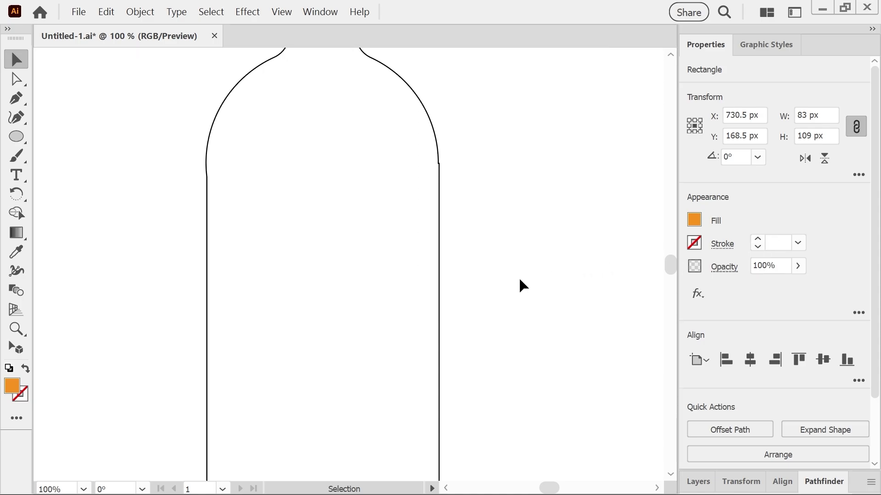
pyautogui.click(270, 201)
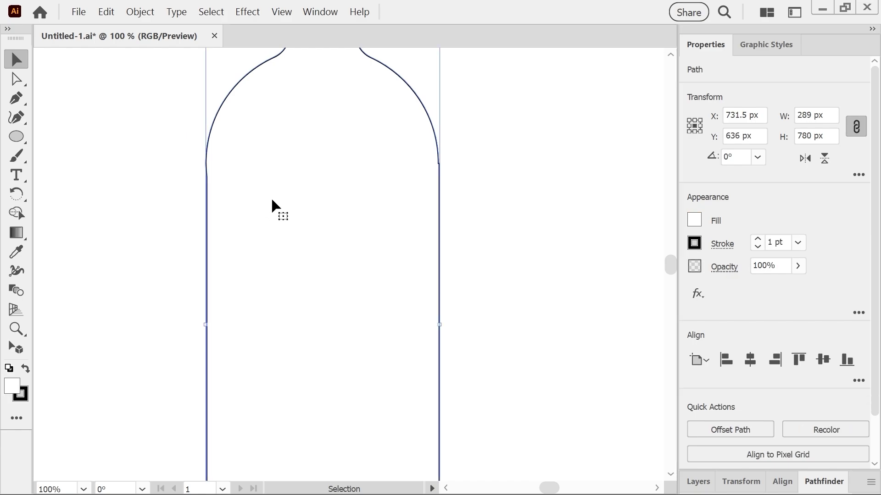
pyautogui.scroll(4, 288, 204)
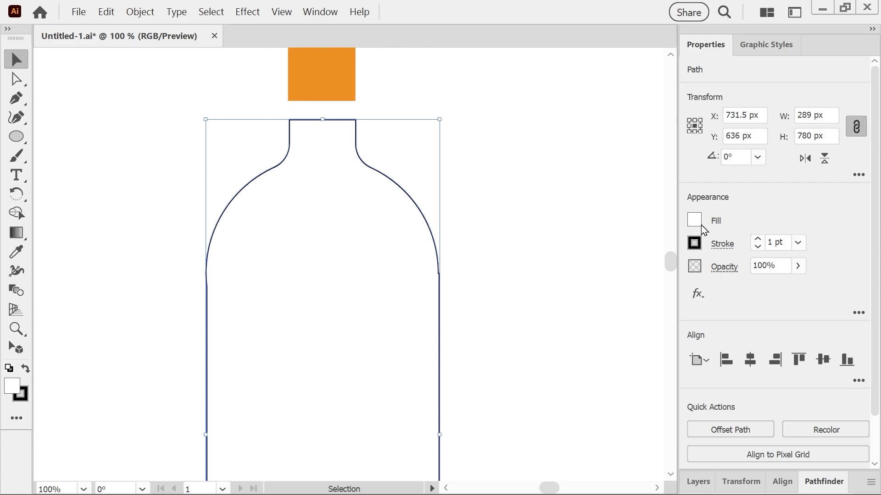
pyautogui.click(695, 223)
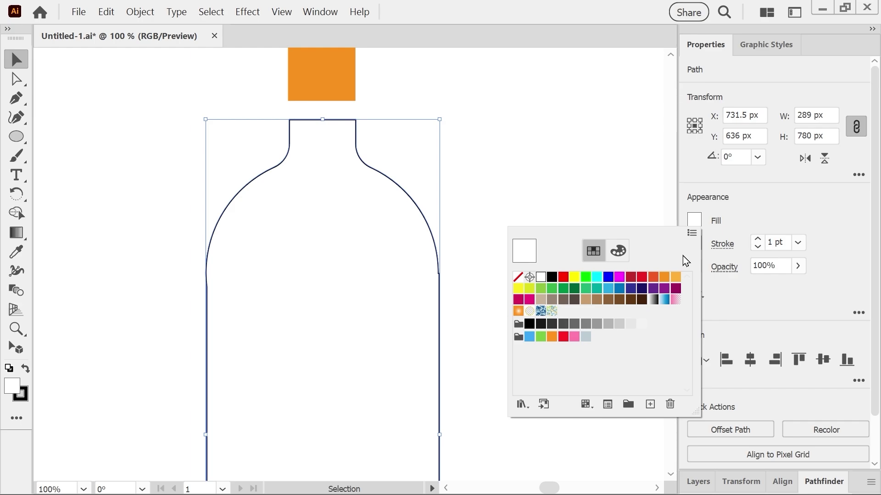
pyautogui.click(676, 277)
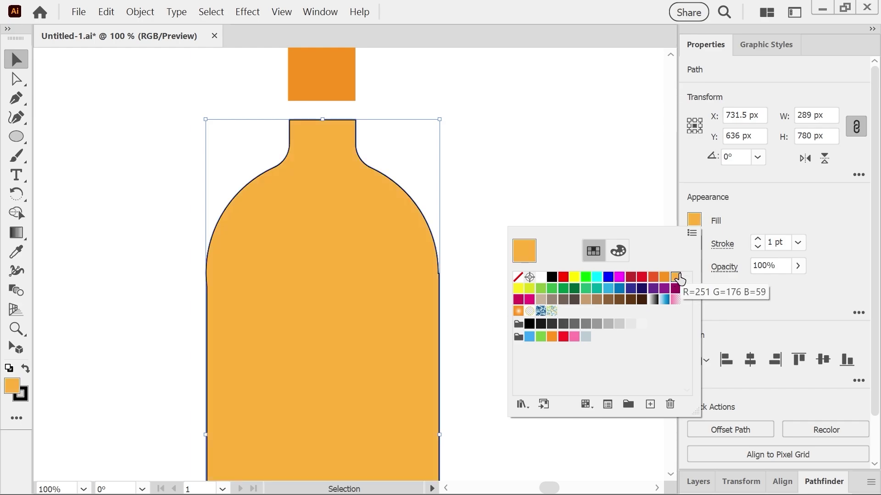
pyautogui.click(664, 277)
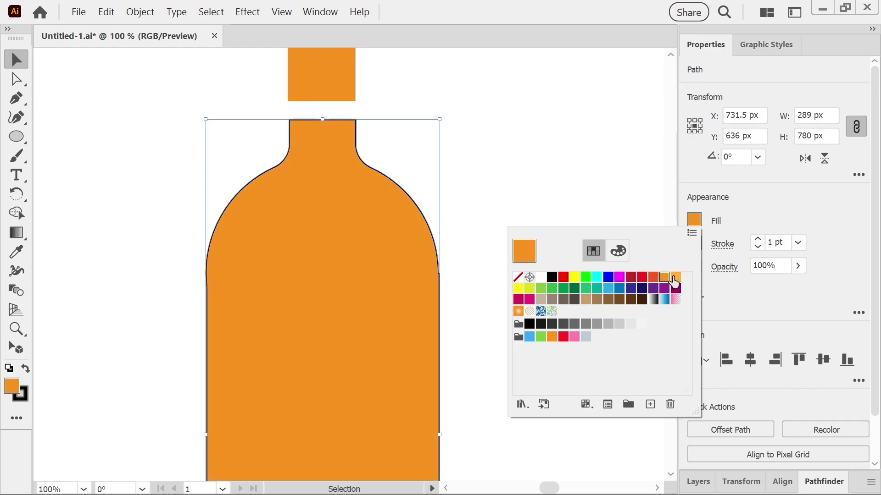
pyautogui.click(675, 278)
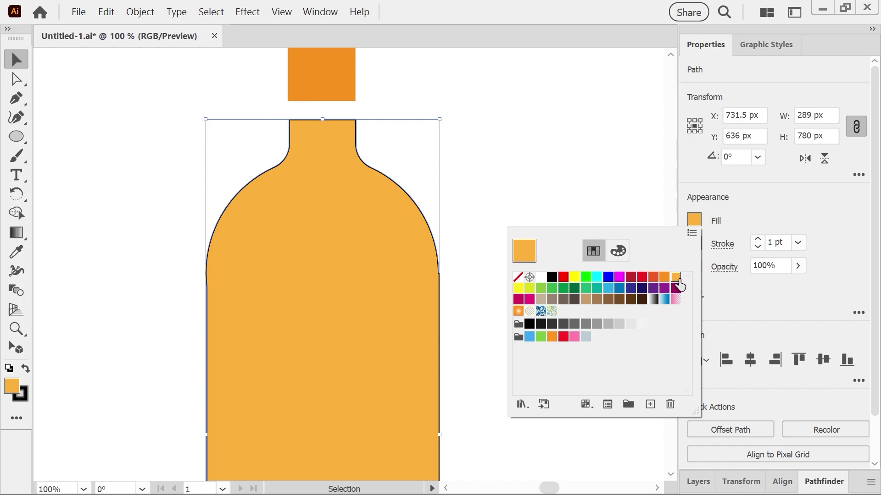
# Step: Edit the bottle's fill swatch to a yellower tone, R=251 G=192 B=59, and check its options
pyautogui.doubleClick(676, 278)
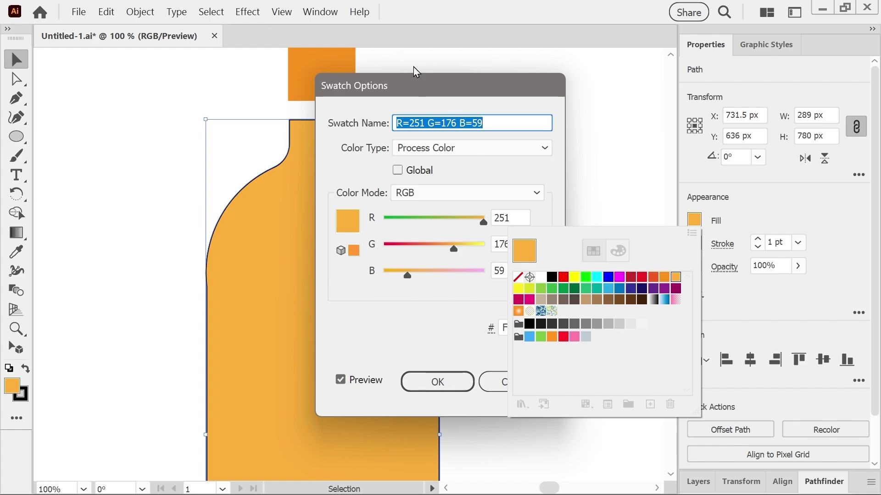
pyautogui.moveTo(425, 95); pyautogui.dragTo(378, 98)
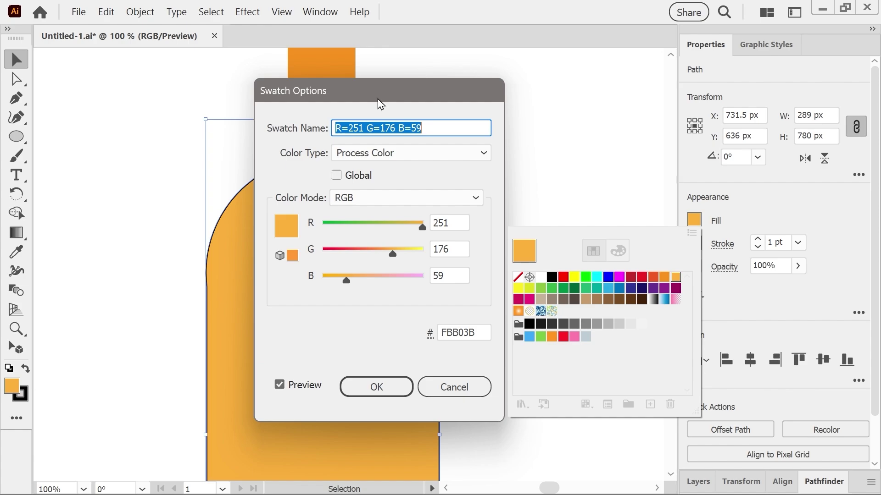
pyautogui.moveTo(410, 98); pyautogui.dragTo(167, 120)
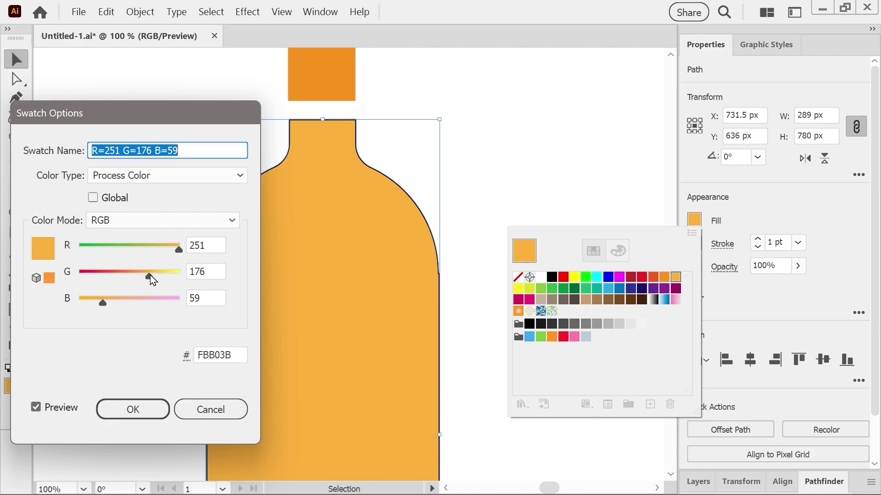
pyautogui.moveTo(150, 274)
pyautogui.mouseDown()
pyautogui.moveTo(192, 281)
pyautogui.moveTo(156, 274)
pyautogui.mouseUp()
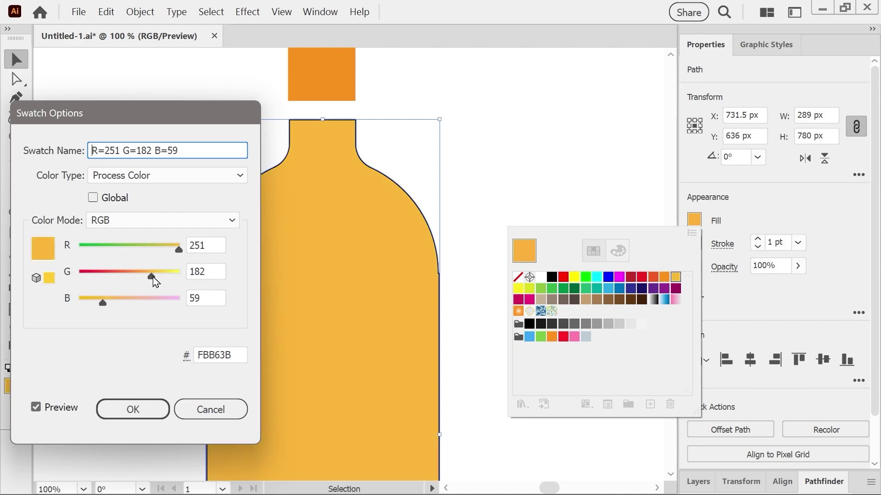
pyautogui.moveTo(152, 276); pyautogui.dragTo(156, 273)
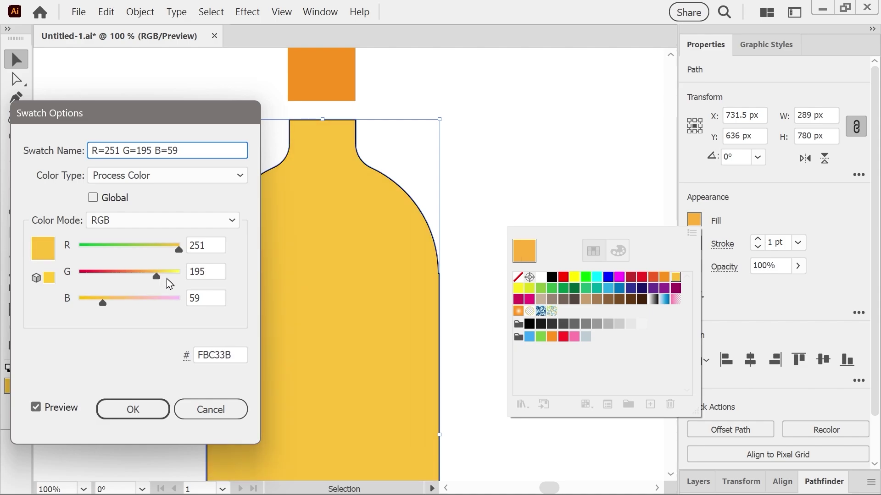
pyautogui.moveTo(157, 276); pyautogui.dragTo(153, 274)
pyautogui.click(142, 408)
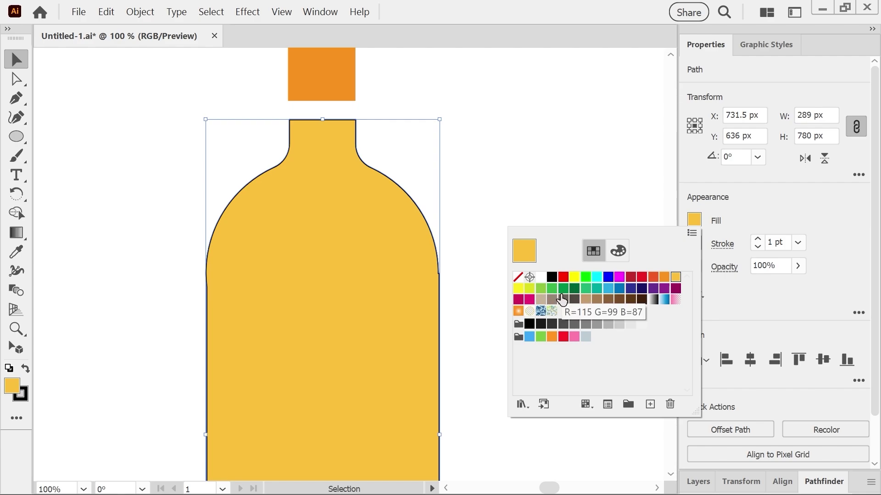
pyautogui.doubleClick(676, 278)
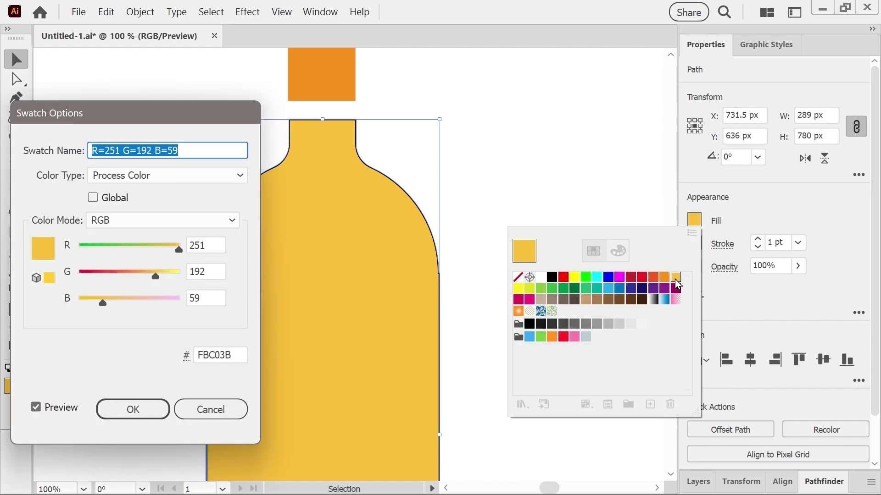
pyautogui.click(208, 409)
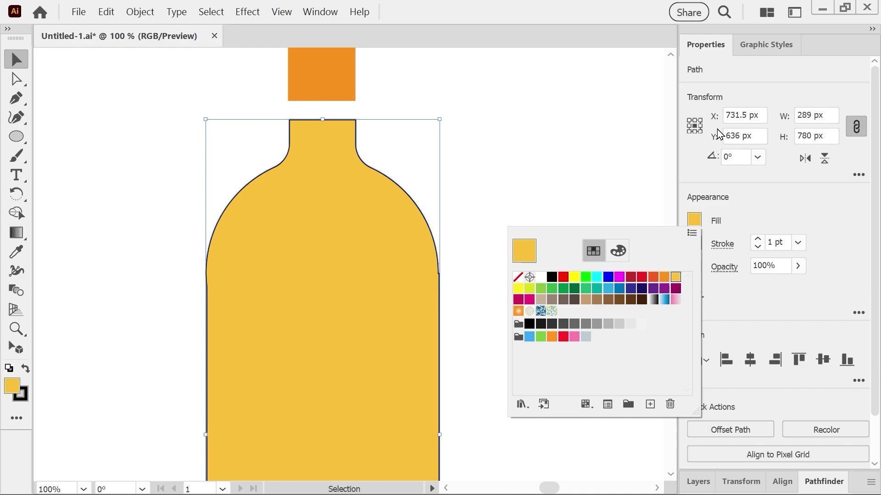
# Step: Remove the stroke from the yellow bottle shape
pyautogui.click(758, 247)
pyautogui.click(758, 247)
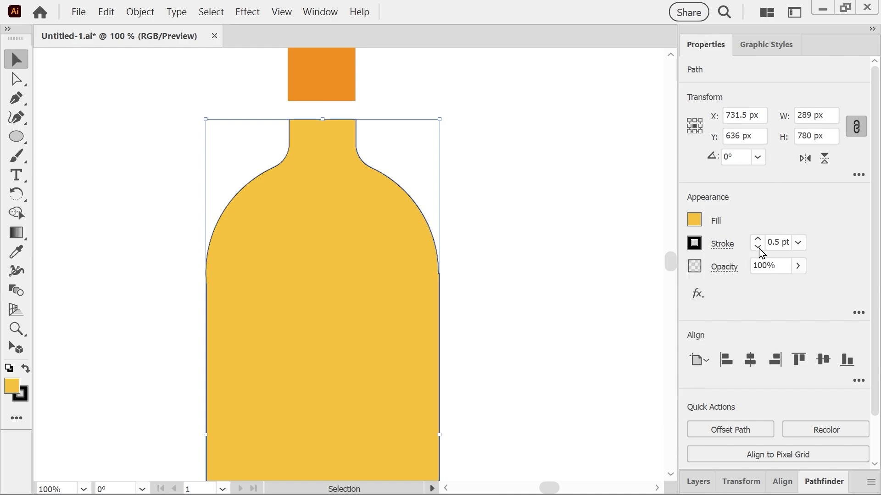
pyautogui.click(758, 247)
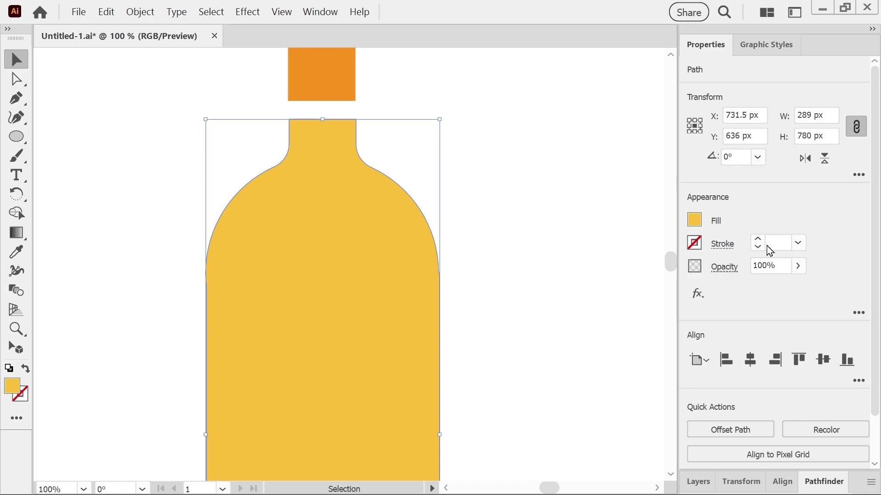
# Step: Try a 12 pt black stroke on the bottle and reduce its weight gradually back to none
pyautogui.write('12')
pyautogui.press('Return')
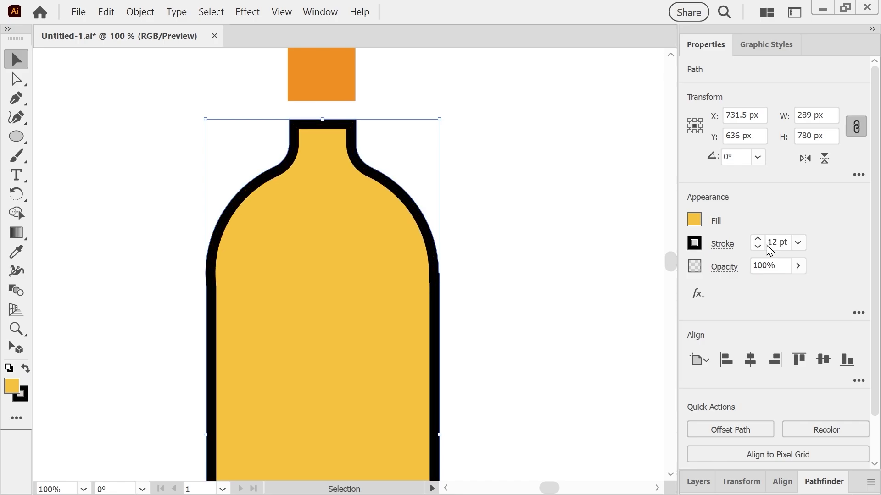
pyautogui.press('Down')
pyautogui.press('Down')
pyautogui.press('Down')
pyautogui.press('Down')
pyautogui.press('Down')
pyautogui.press('Down')
pyautogui.press('Down')
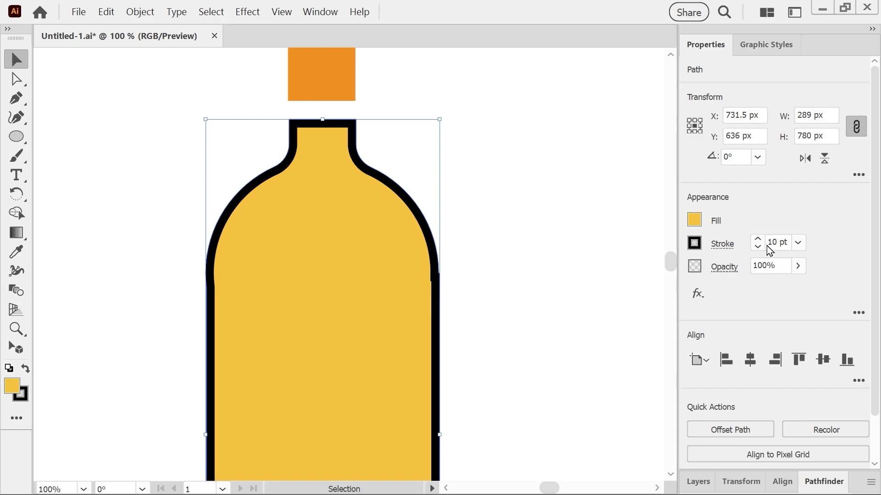
pyautogui.press('Down')
pyautogui.press('Down')
pyautogui.press('Down')
pyautogui.press('Down')
pyautogui.press('Down')
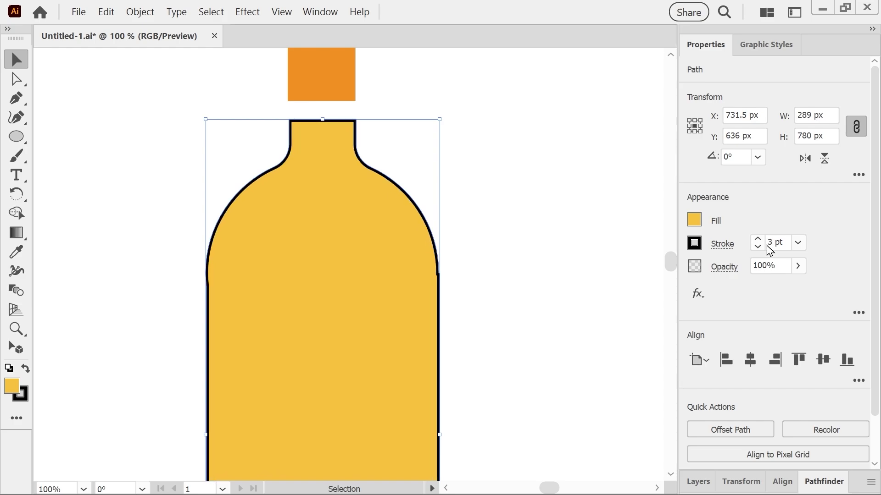
pyautogui.press('Down')
pyautogui.press('Down')
pyautogui.press('Down')
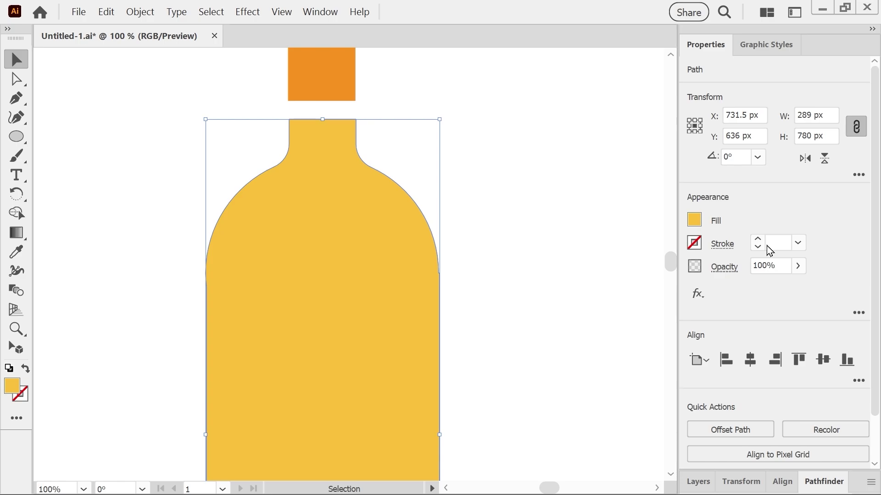
# Step: Lower only the cap's upper-left anchor point straight down to about Y 144 px, giving the cap a slanted top
pyautogui.scroll(3, 585, 232)
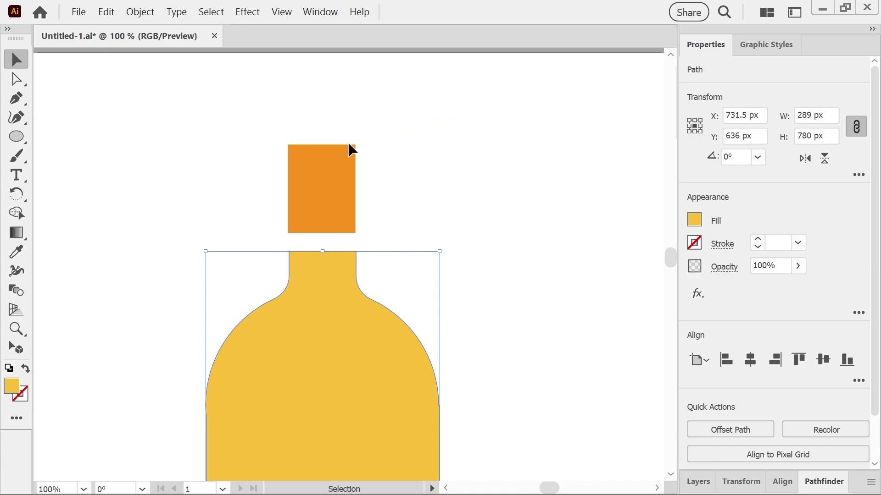
pyautogui.click(307, 170)
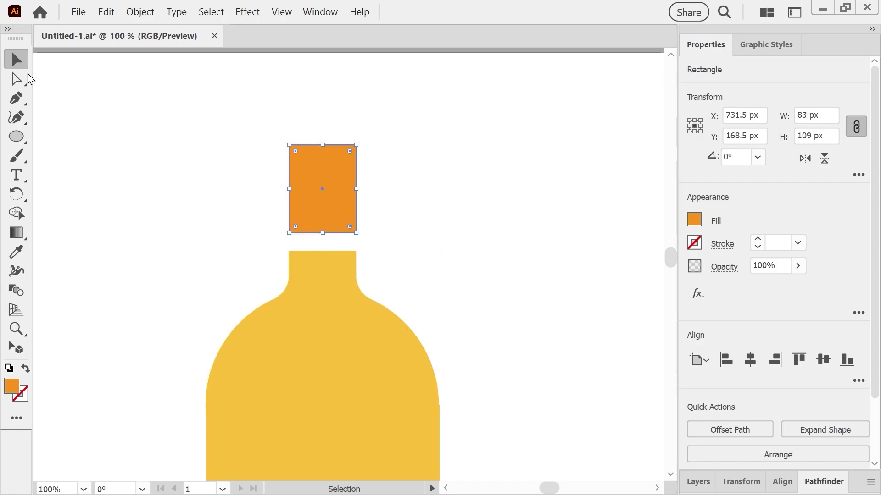
pyautogui.click(16, 81)
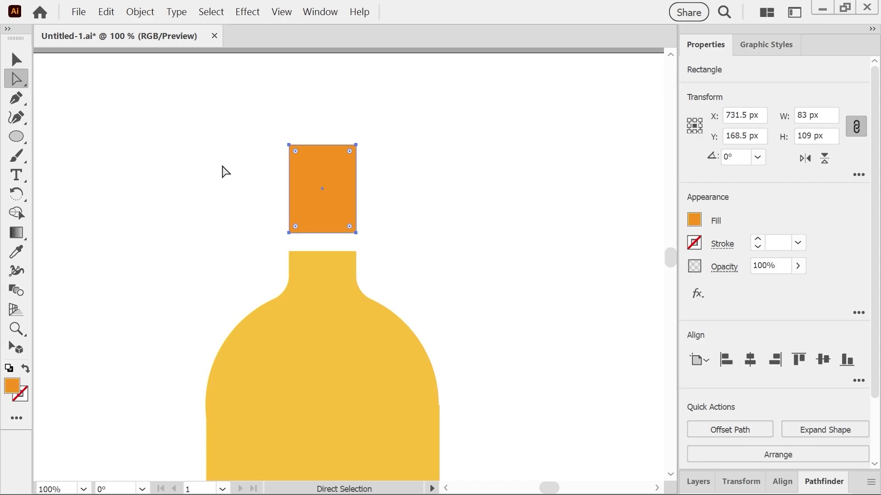
pyautogui.click(289, 146)
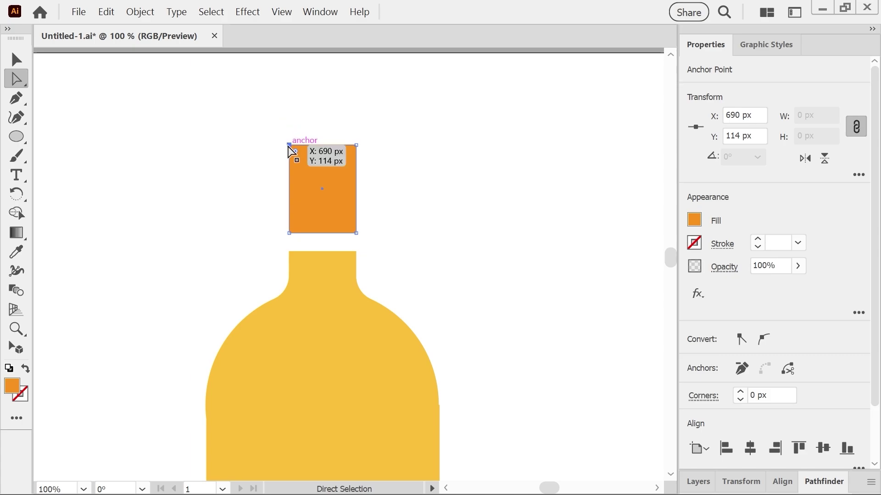
pyautogui.moveTo(289, 146); pyautogui.dragTo(293, 195)
pyautogui.moveTo(298, 200); pyautogui.dragTo(290, 176)
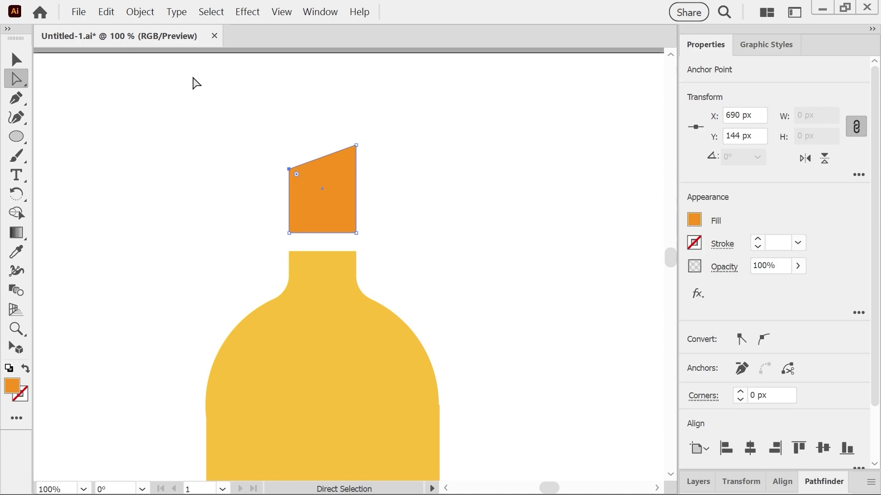
pyautogui.click(15, 64)
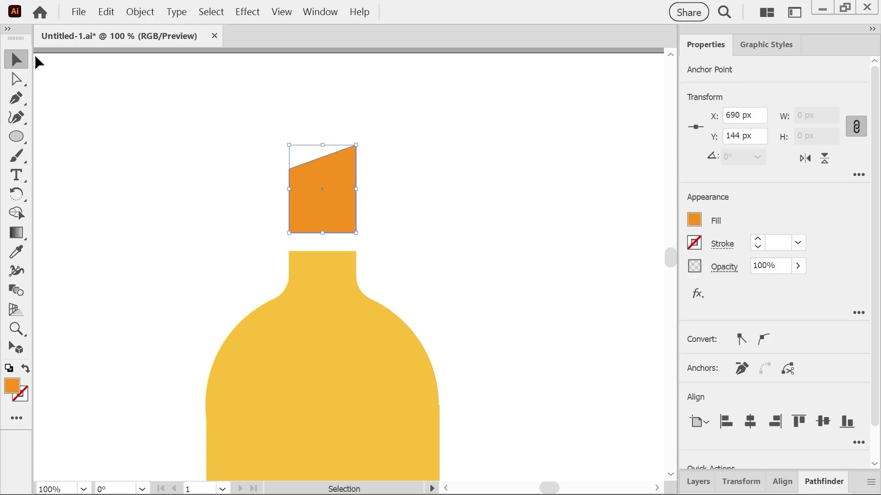
pyautogui.hotkey('ctrl', 'shift', 'a')
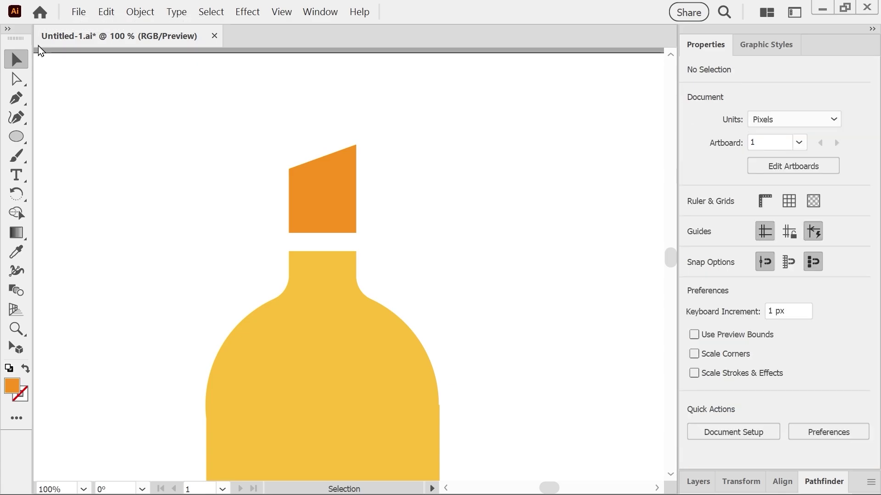
# Step: Select the cap and the bottle and group them
pyautogui.click(212, 15)
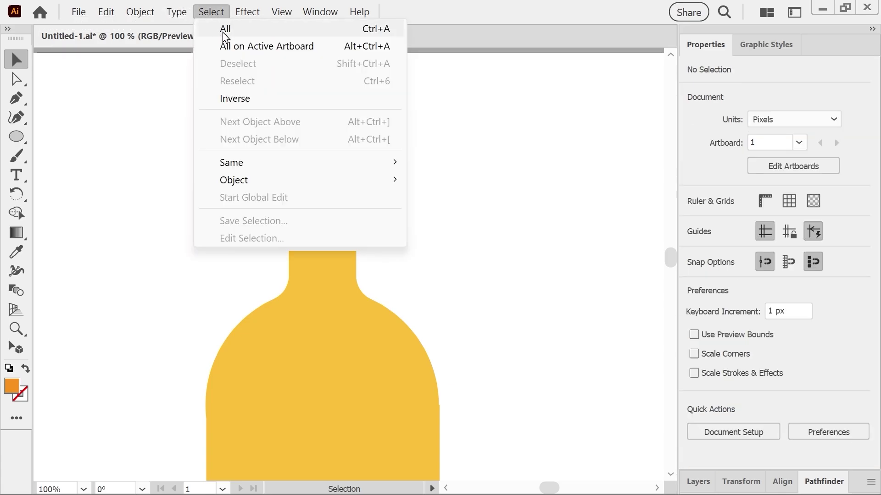
pyautogui.click(217, 13)
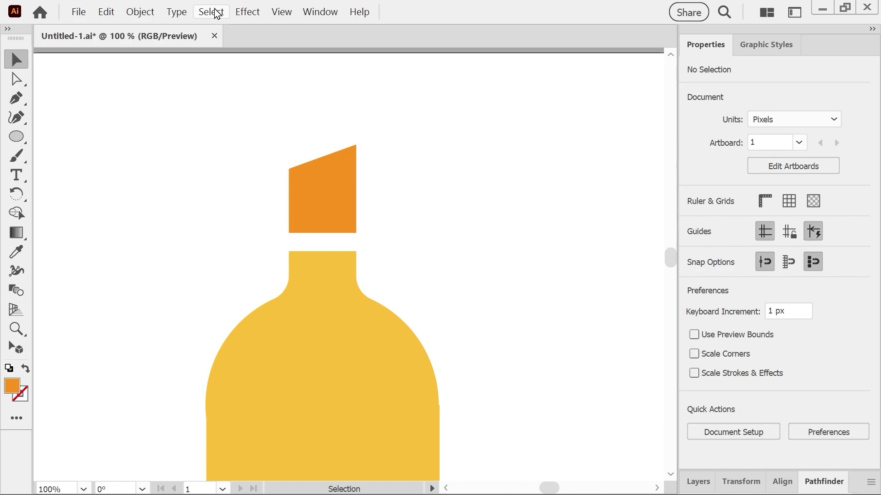
pyautogui.hotkey('ctrl', 'a')
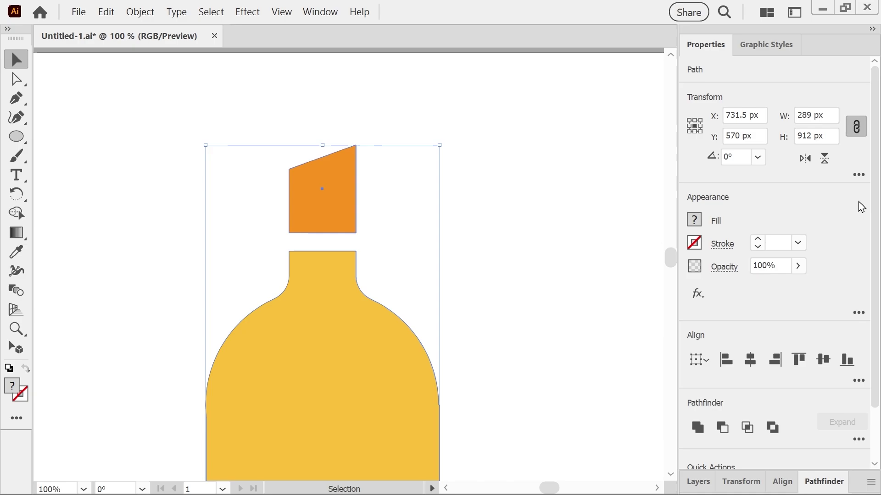
pyautogui.scroll(-3, 807, 413)
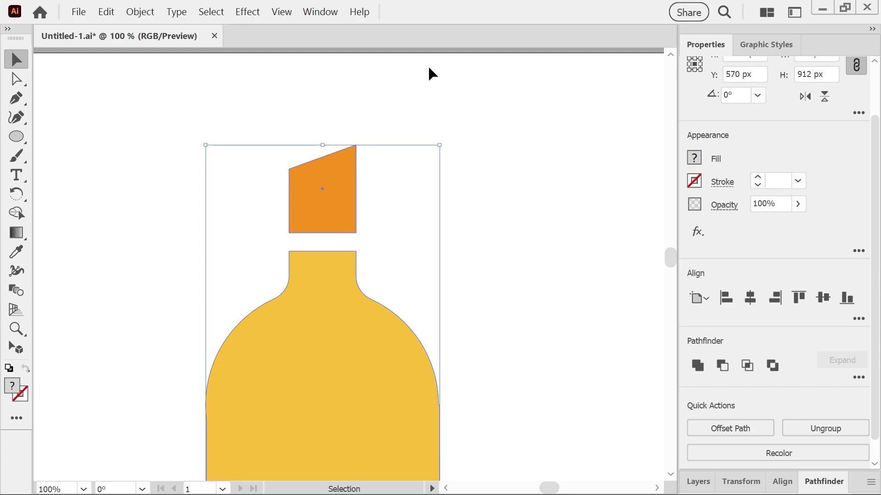
# Step: Paste a copy of the bottle group, place it left of the original, and raise the original on the artboard
pyautogui.click(115, 18)
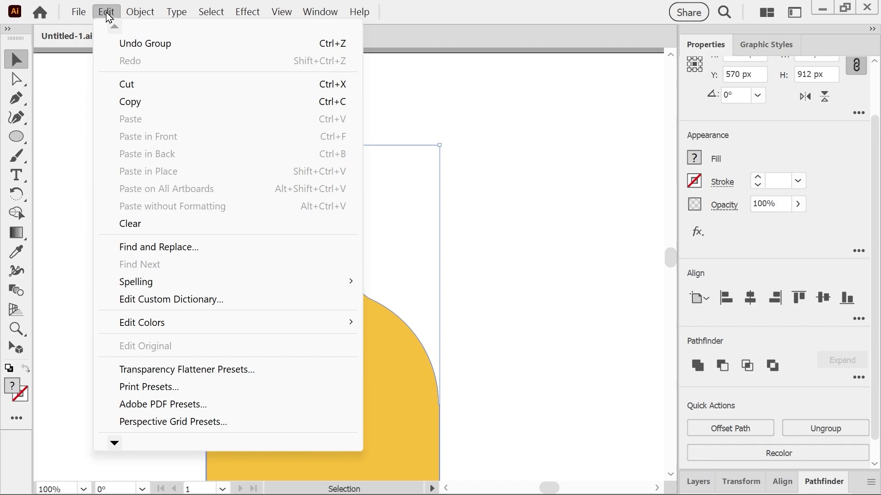
pyautogui.click(133, 102)
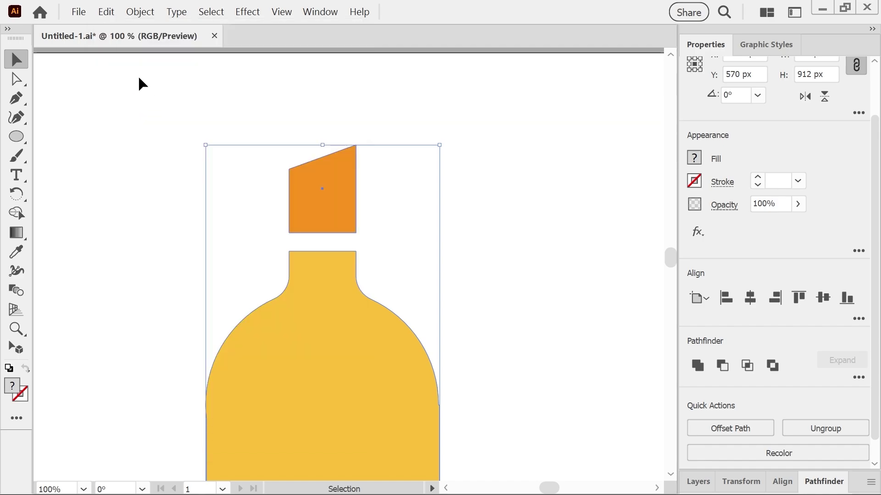
pyautogui.click(129, 13)
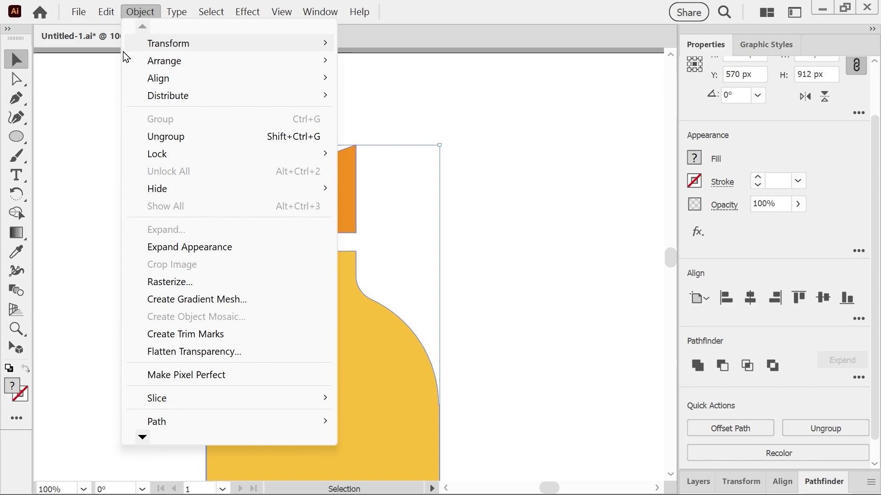
pyautogui.moveTo(108, 14)
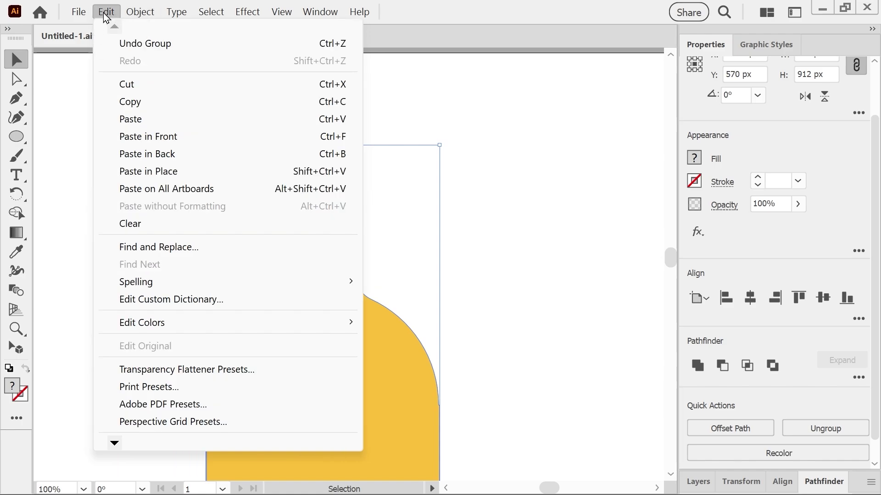
pyautogui.click(131, 120)
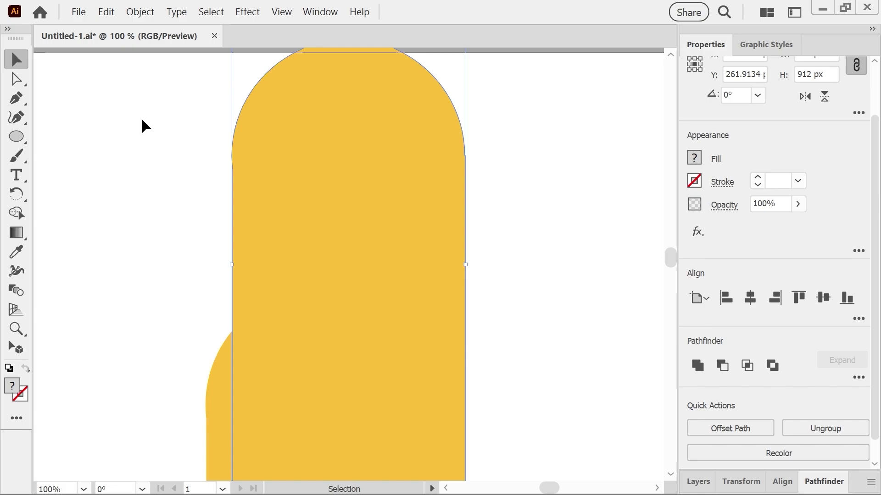
pyautogui.hotkey('ctrl', '0')
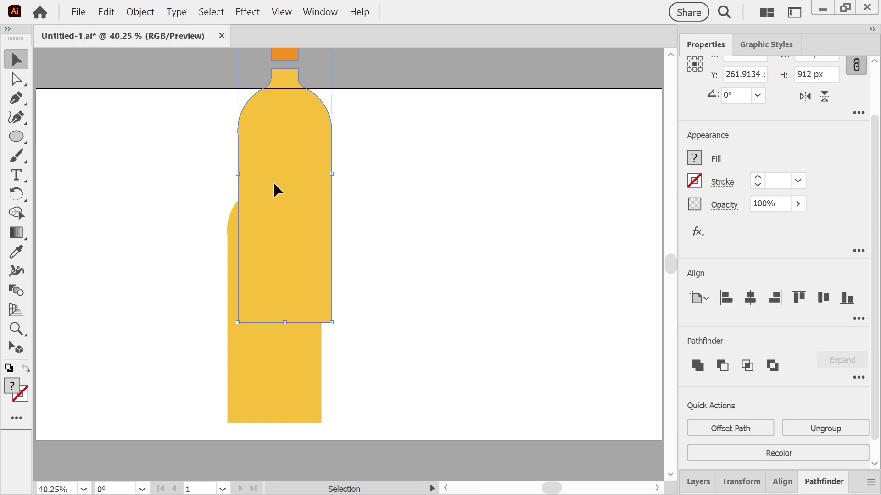
pyautogui.moveTo(273, 187); pyautogui.dragTo(153, 287)
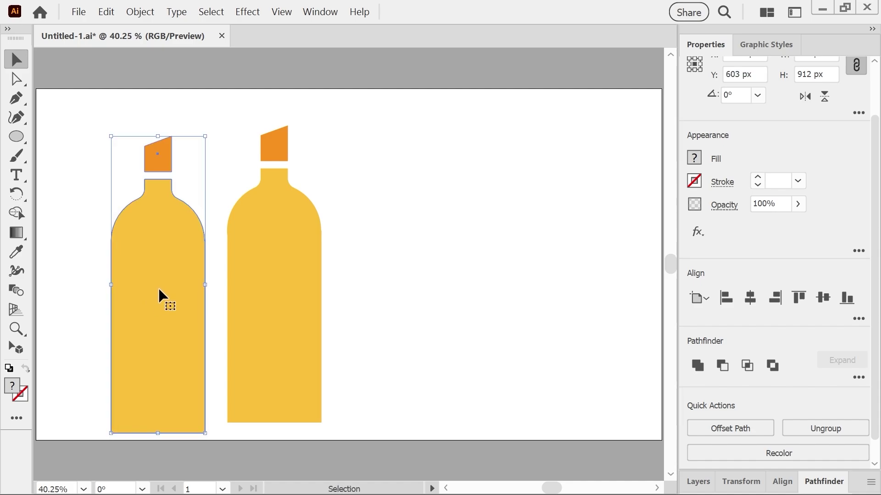
pyautogui.moveTo(268, 242); pyautogui.dragTo(269, 212)
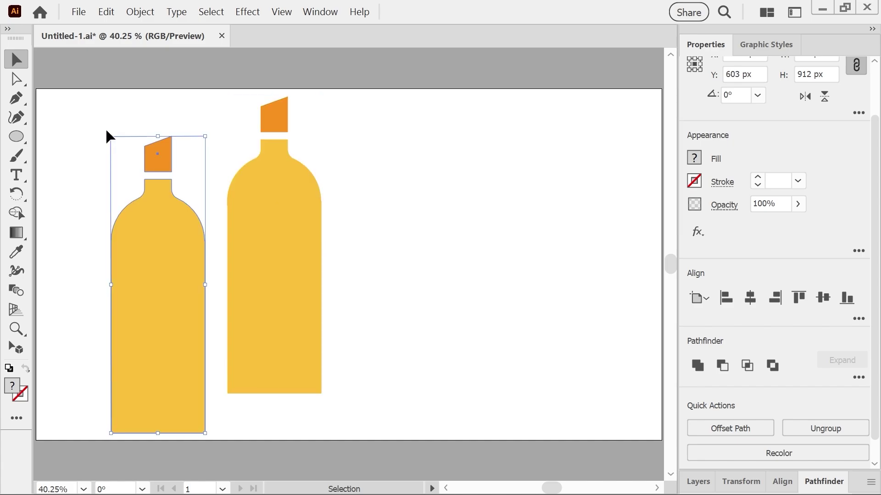
# Step: Rotate the left bottle group about 8° counterclockwise so it leans away from the upright bottle
pyautogui.click(113, 134)
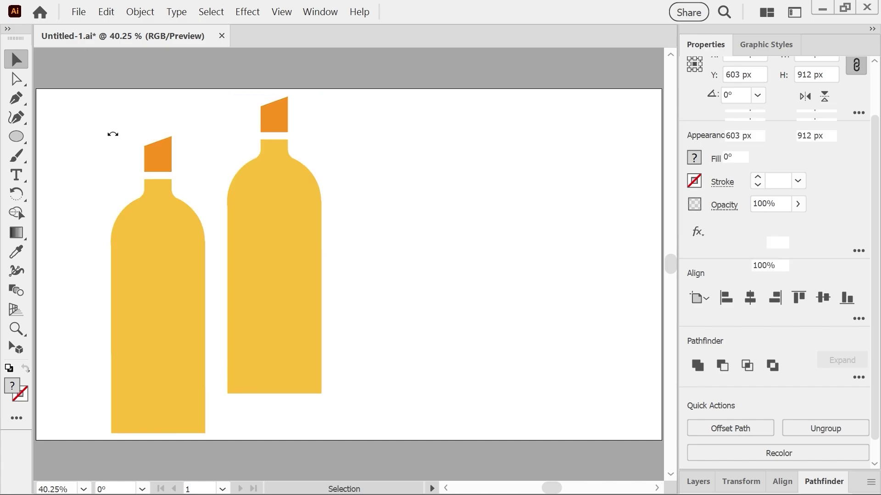
pyautogui.click(146, 225)
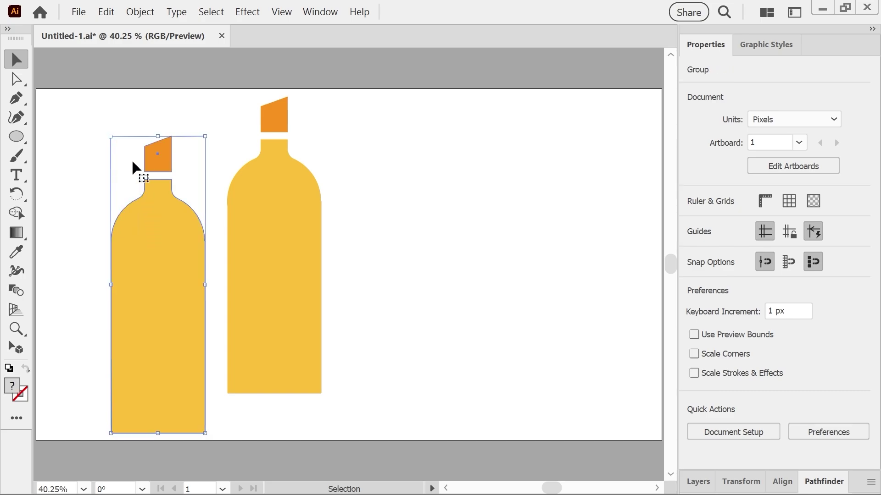
pyautogui.click(109, 134)
pyautogui.click(139, 230)
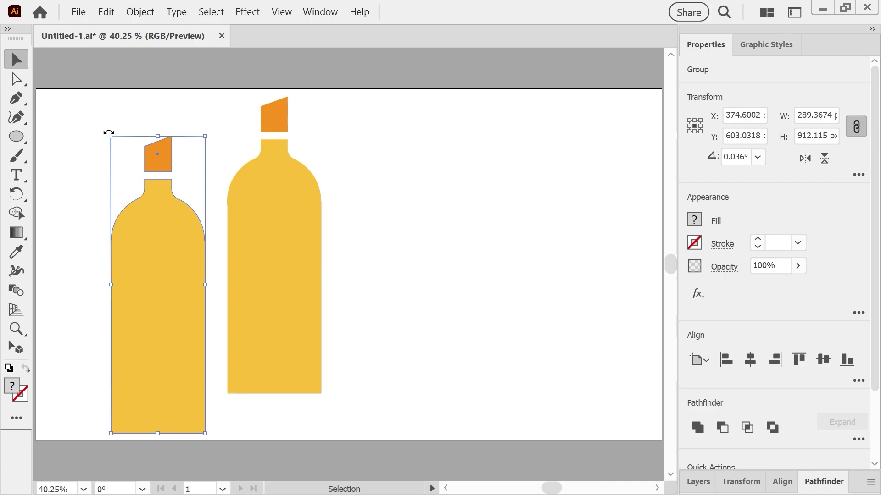
pyautogui.moveTo(109, 133); pyautogui.dragTo(88, 142)
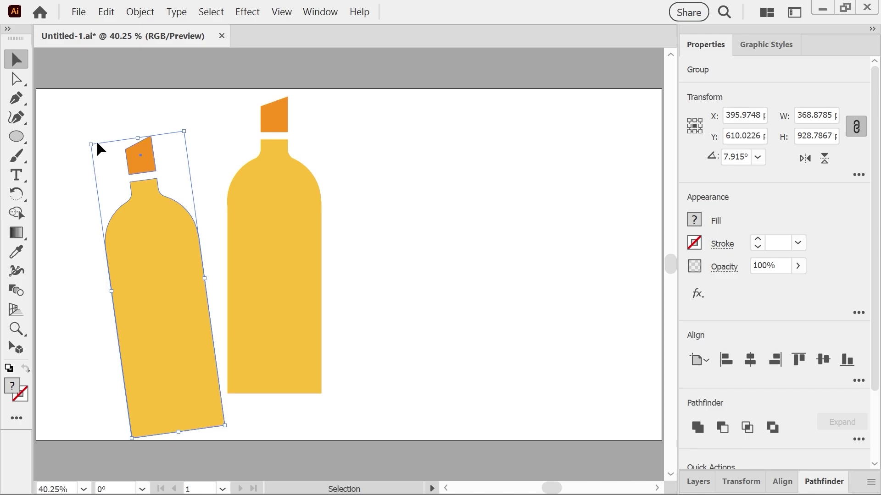
# Step: Copy the tilted bottle, paste it in place and flip the copy horizontally
pyautogui.click(106, 12)
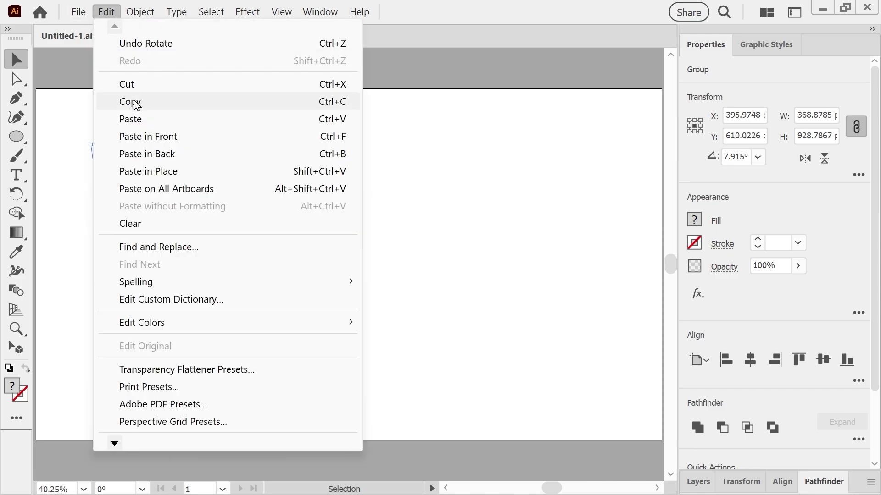
pyautogui.click(136, 105)
pyautogui.click(107, 12)
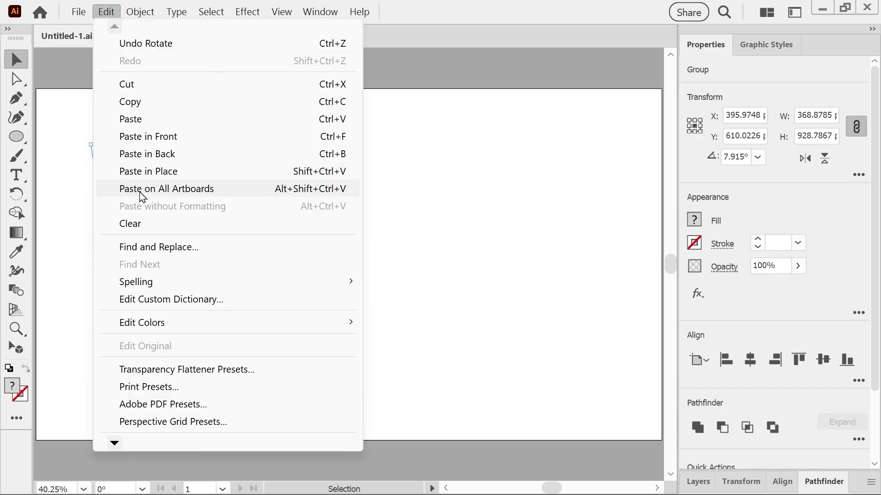
pyautogui.click(142, 173)
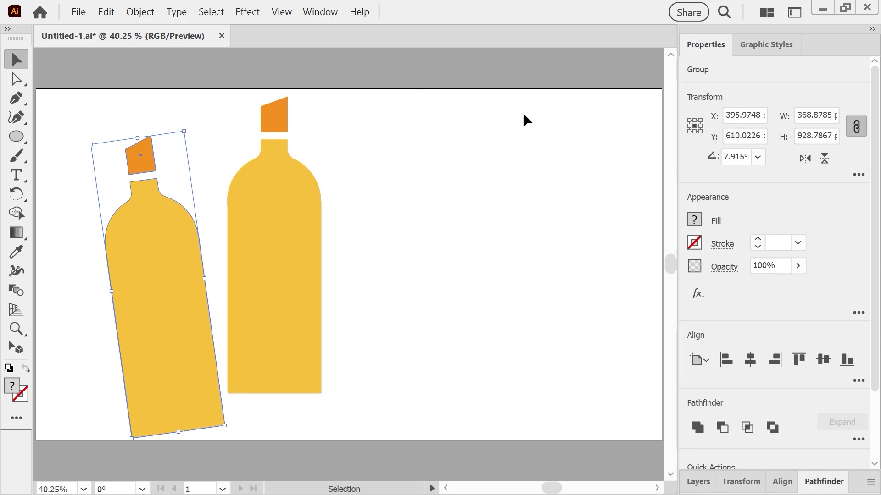
pyautogui.click(804, 164)
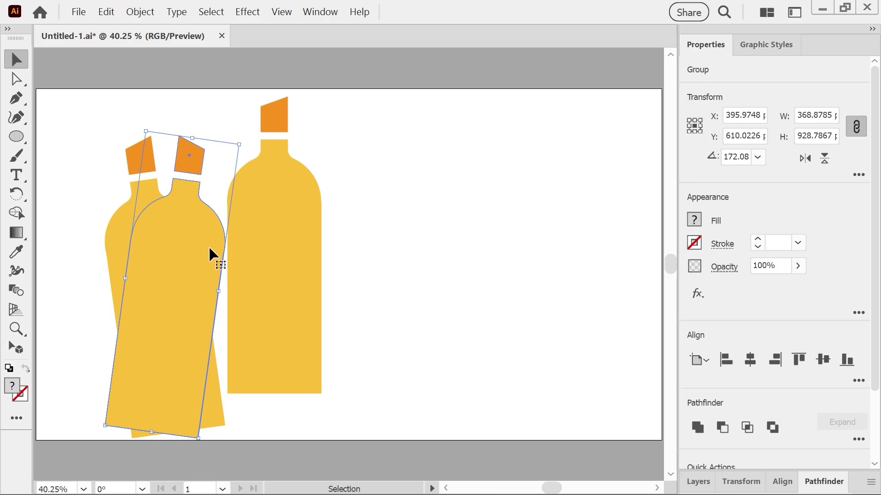
# Step: Move the flipped bottle horizontally to the other side of the upright bottle, spaced symmetrically with the left one
pyautogui.keyDown('shift'); pyautogui.click(176, 251); pyautogui.keyUp('shift')
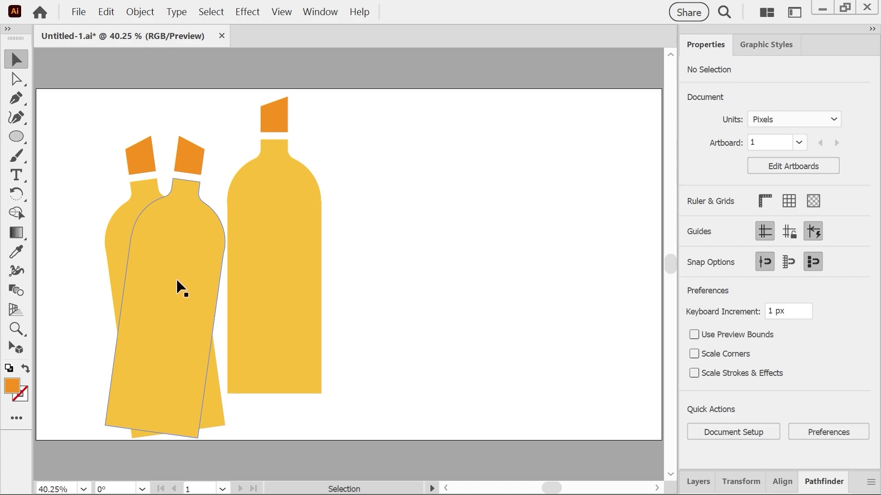
pyautogui.moveTo(173, 282); pyautogui.dragTo(390, 248)
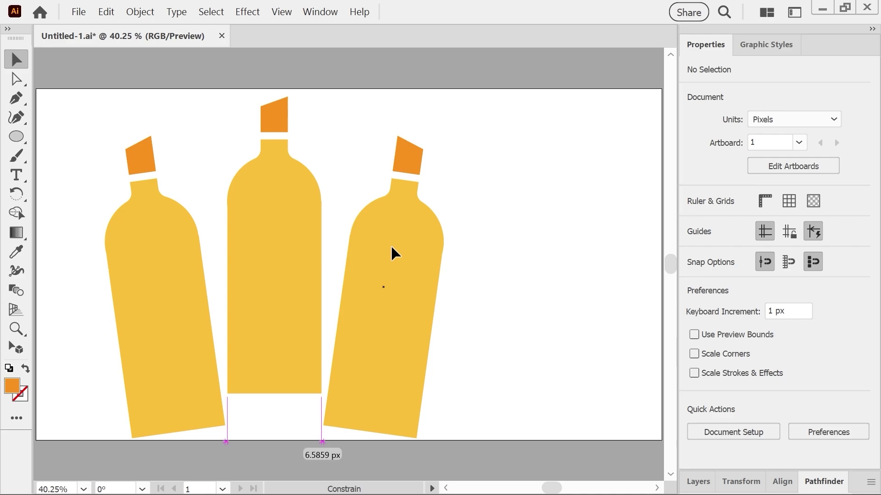
pyautogui.moveTo(392, 247); pyautogui.dragTo(390, 249)
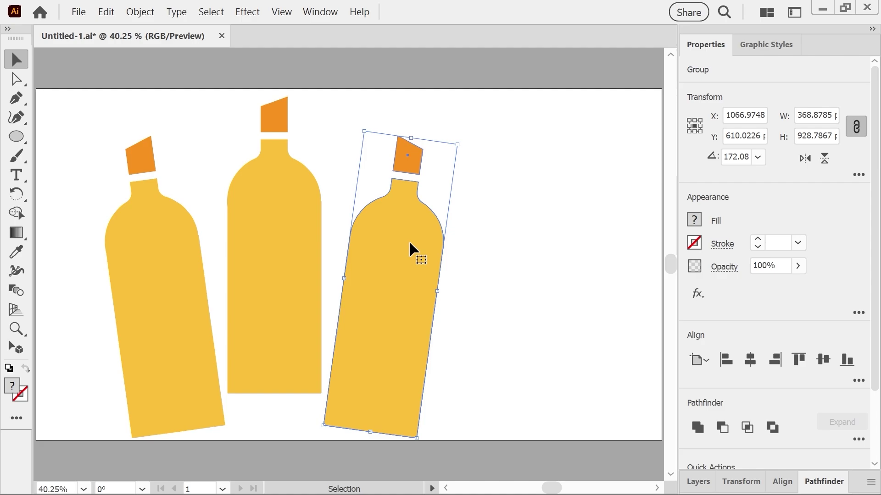
# Step: Open Recolor for the two tilted bottles and limit its color library to Document Swatches
pyautogui.keyDown('shift'); pyautogui.click(146, 269); pyautogui.keyUp('shift')
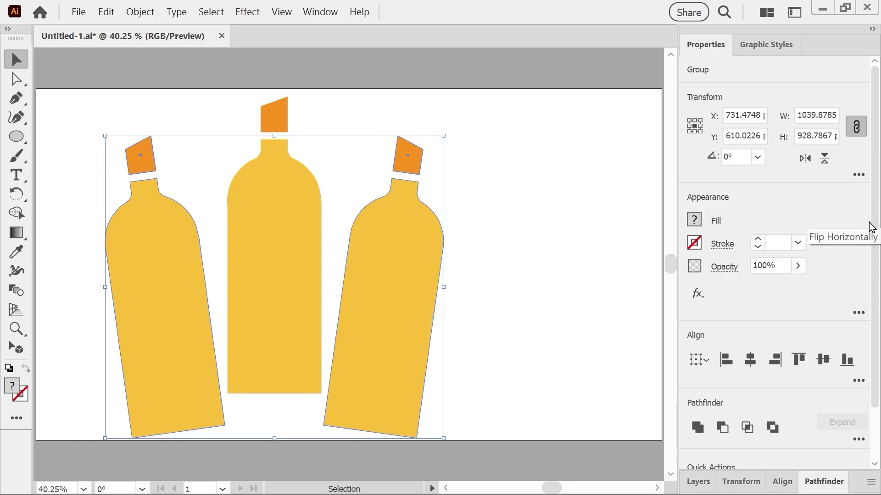
pyautogui.scroll(-3, 872, 248)
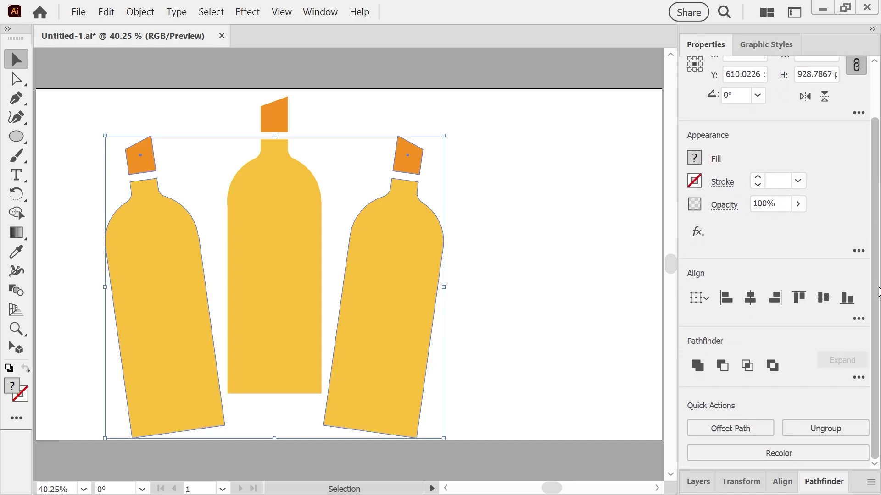
pyautogui.click(733, 452)
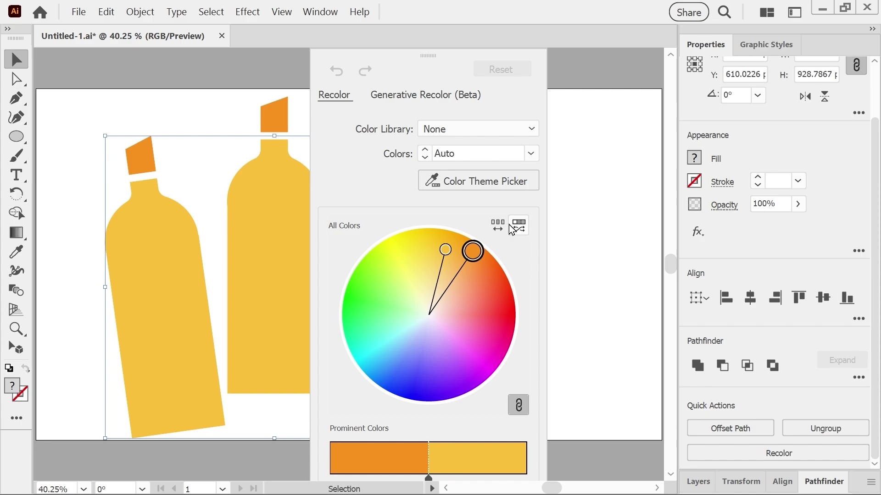
pyautogui.click(445, 130)
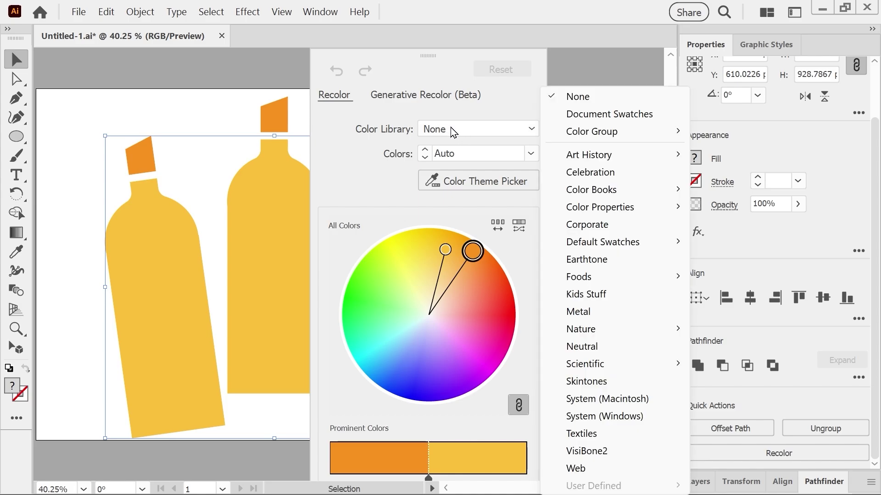
pyautogui.click(588, 115)
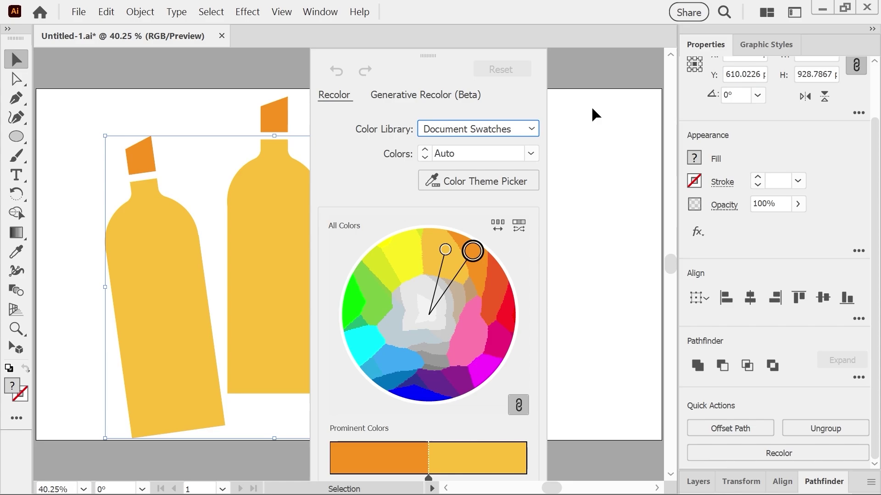
# Step: Unlink the harmony colors in Recolor and change the outer bottles' orange cap color to red
pyautogui.click(518, 406)
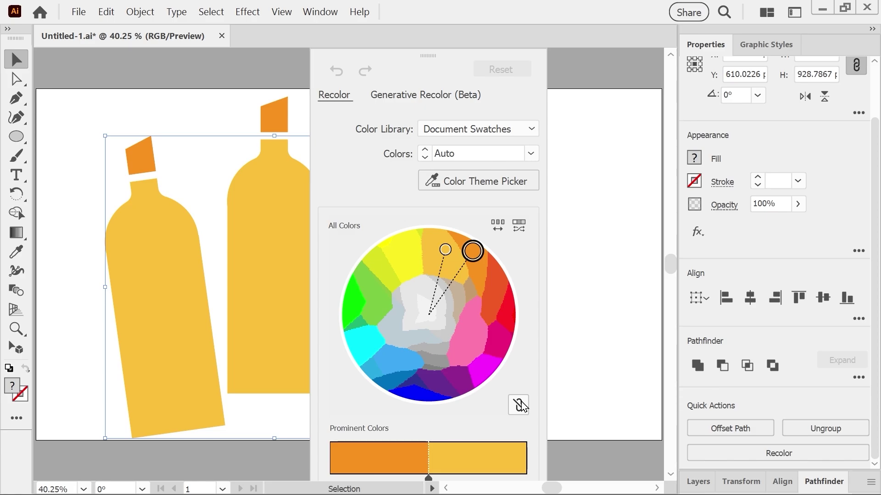
pyautogui.hotkey('ctrl', '-')
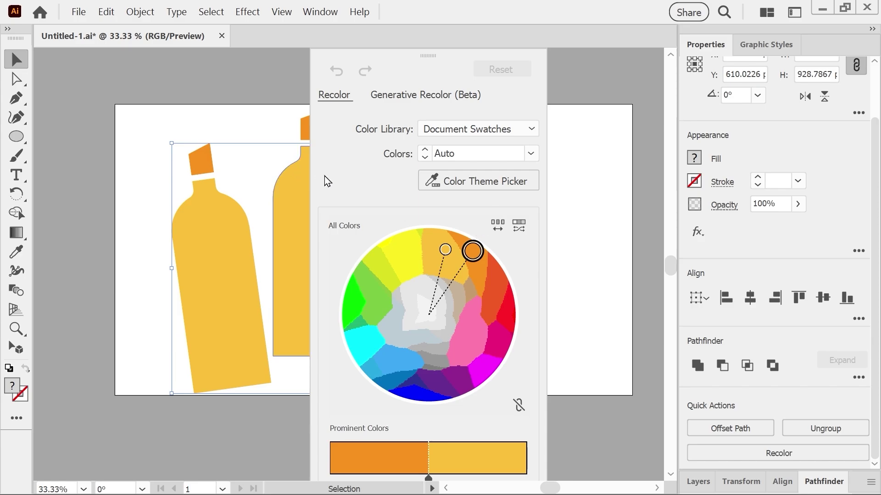
pyautogui.hotkey('ctrl', '+')
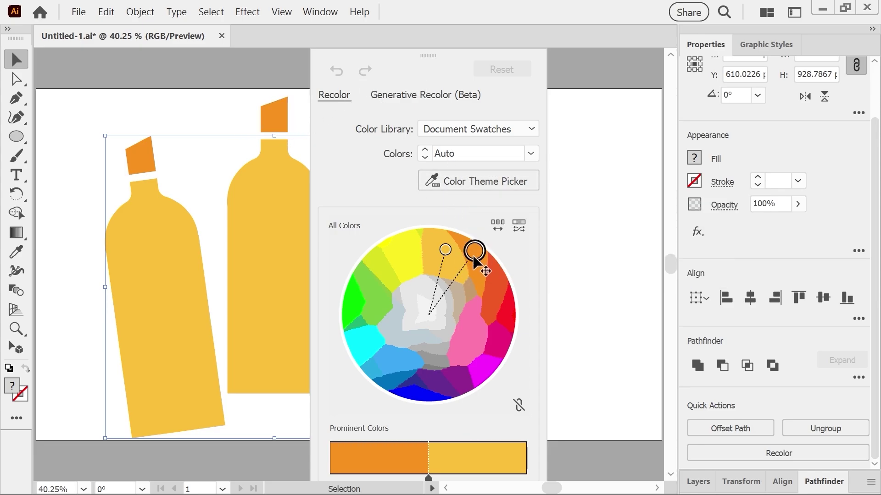
pyautogui.moveTo(474, 250); pyautogui.dragTo(508, 318)
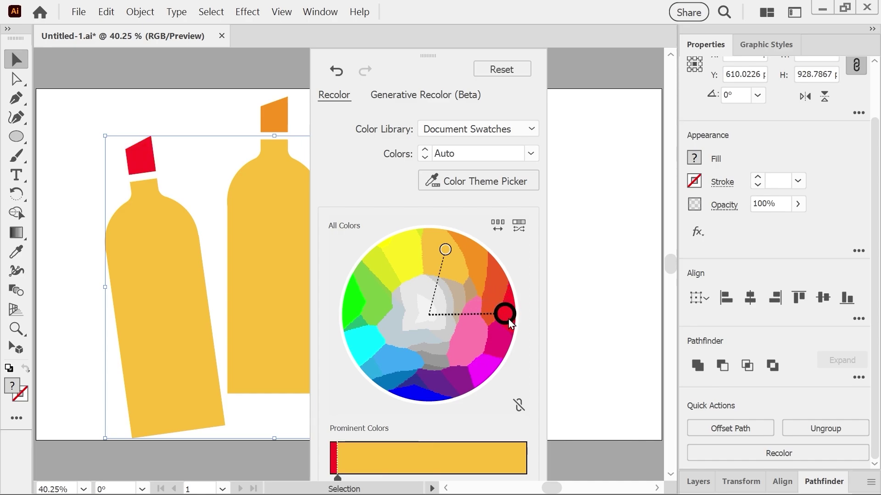
# Step: Change the body color of the two outer bottles to magenta and close the recoloring
pyautogui.click(445, 251)
pyautogui.moveTo(446, 251); pyautogui.dragTo(481, 338)
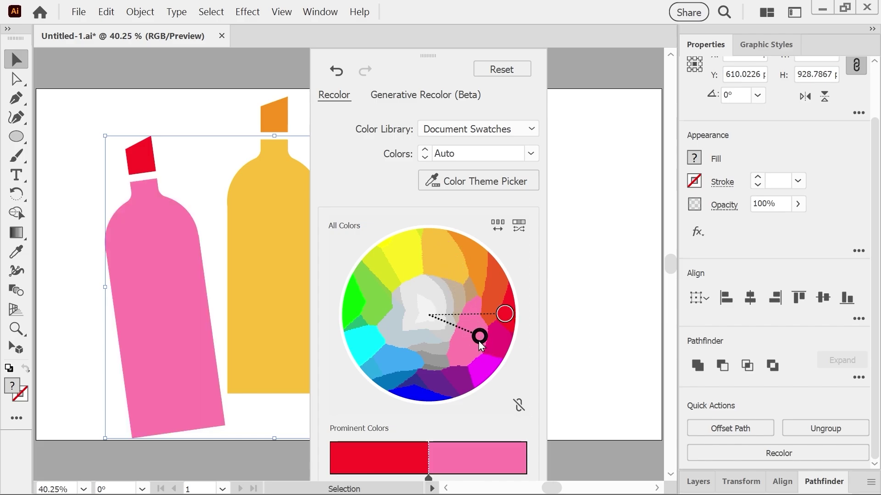
pyautogui.moveTo(479, 341); pyautogui.dragTo(497, 338)
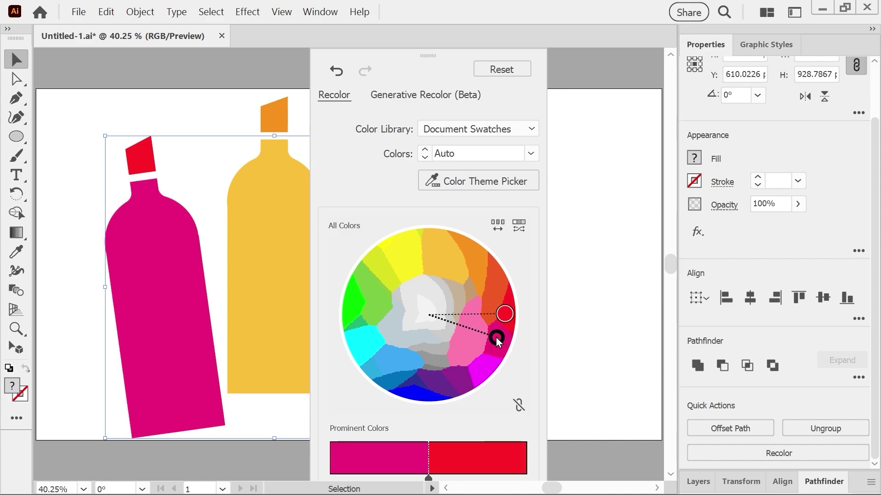
pyautogui.click(505, 313)
pyautogui.click(589, 203)
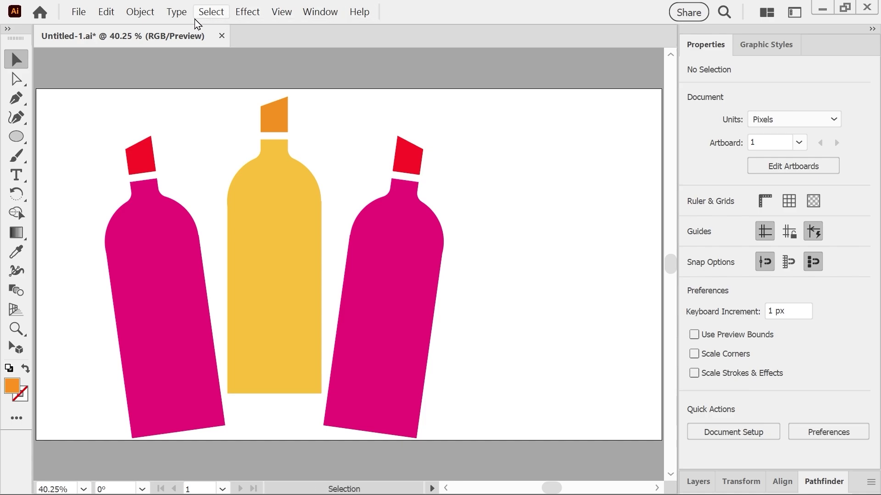
# Step: Group all three bottles together, deselect them and save the document
pyautogui.click(211, 13)
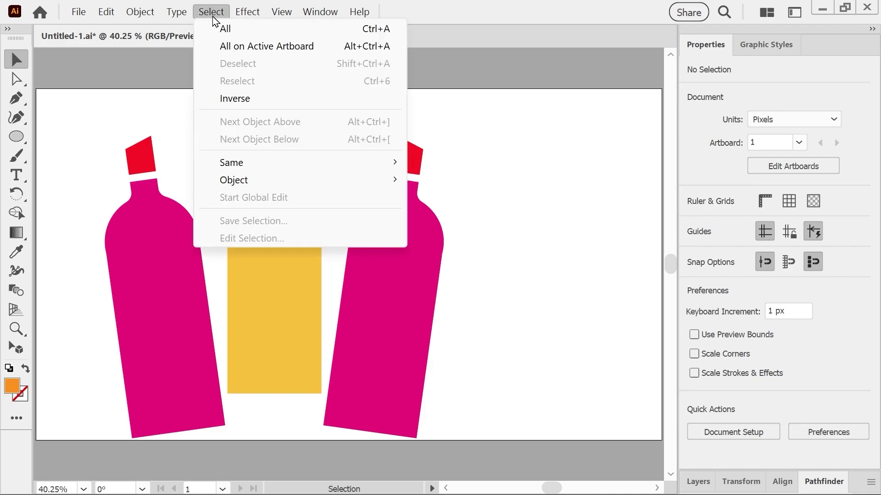
pyautogui.click(213, 16)
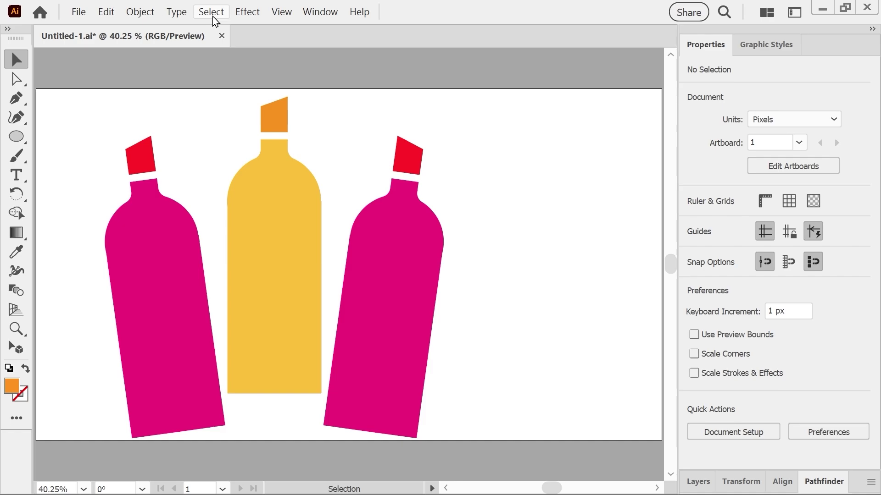
pyautogui.hotkey('ctrl', 'a')
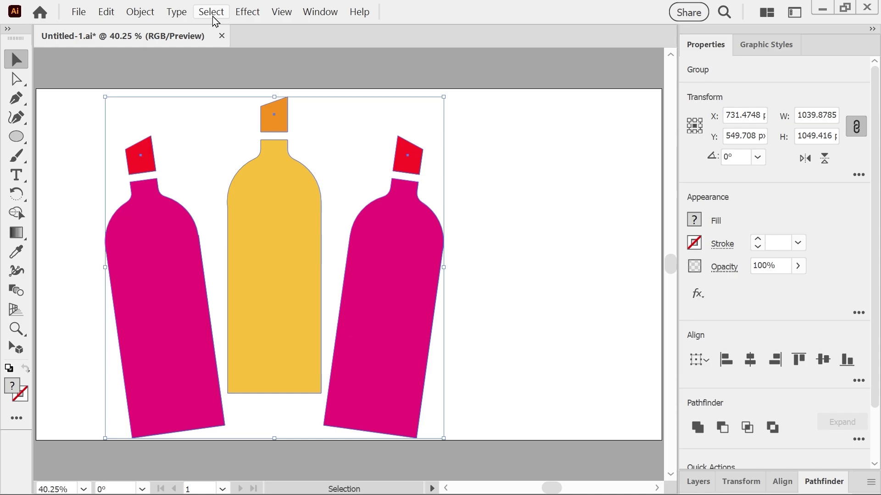
pyautogui.click(140, 12)
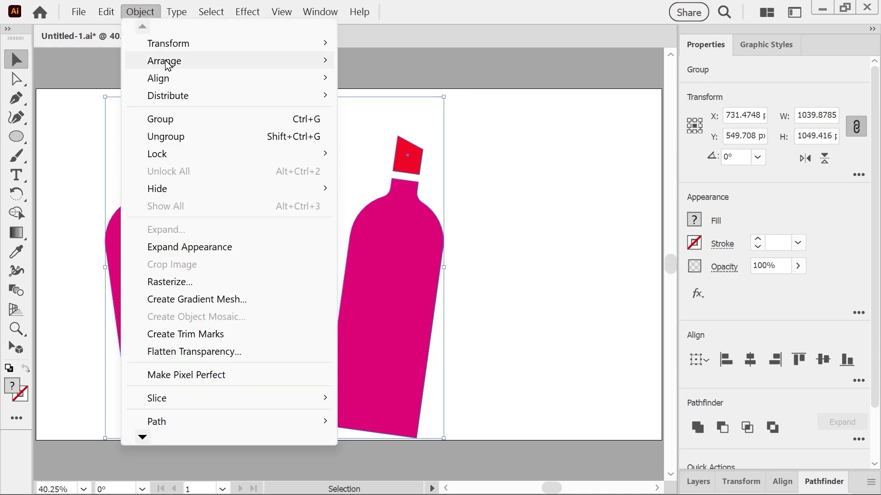
pyautogui.click(173, 119)
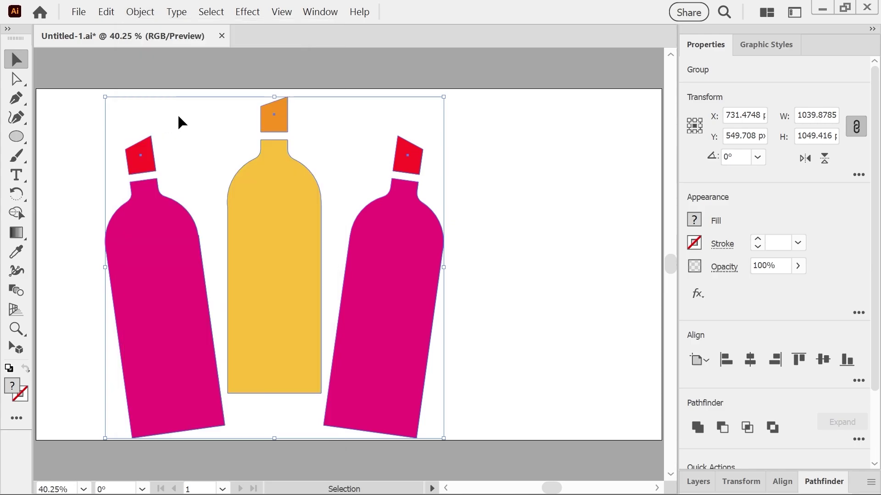
pyautogui.hotkey('ctrl', 'shift', 'a')
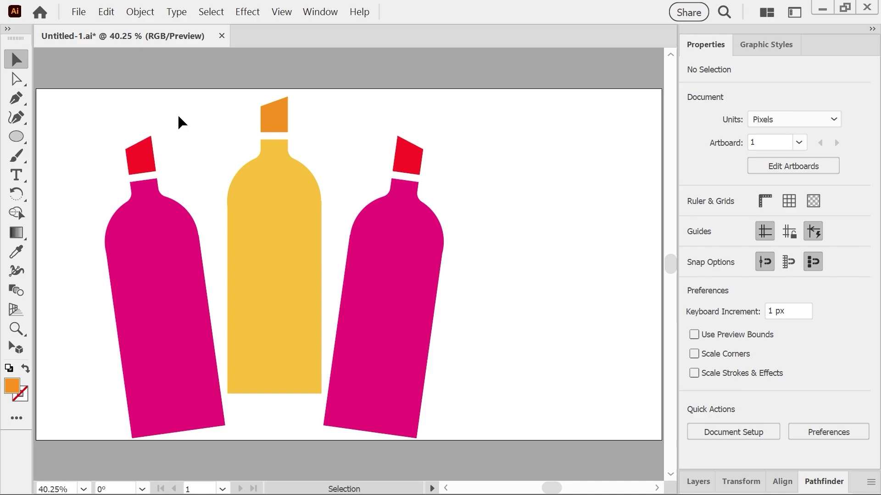
pyautogui.press('ctrl')
pyautogui.hotkey('ctrl', 's')
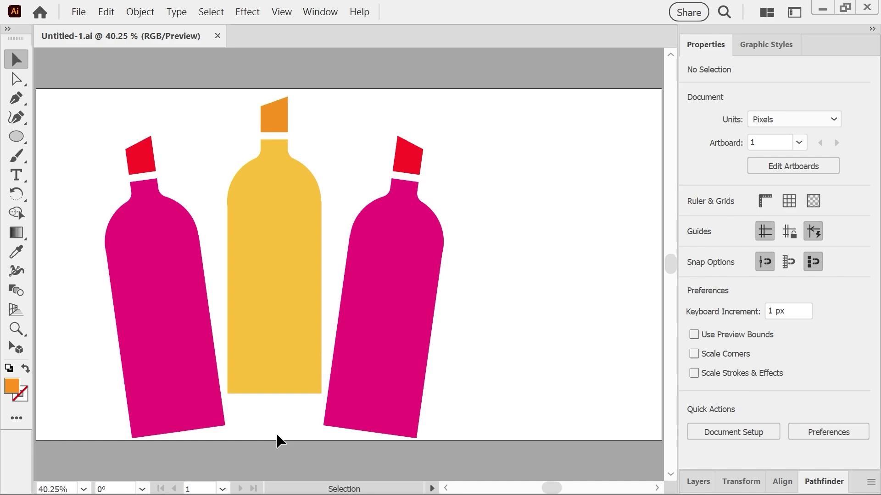
# Step: Set the artboard's width to 1080 px so that it becomes square
pyautogui.press('m')
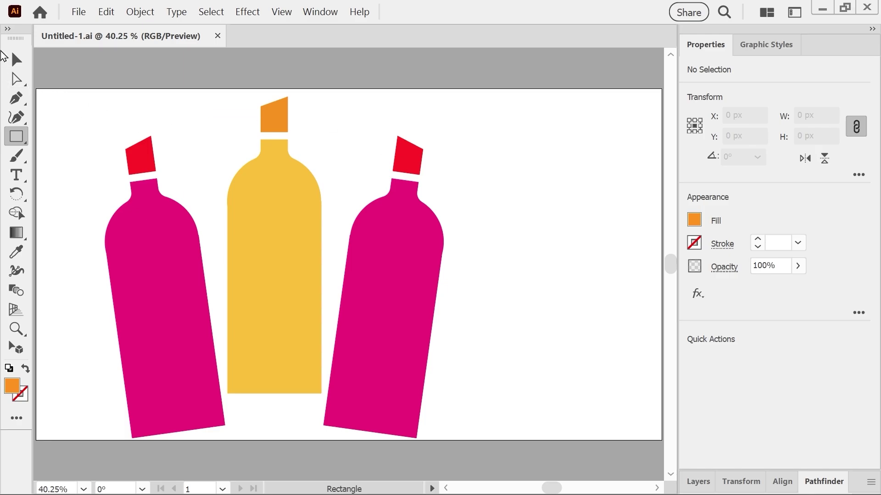
pyautogui.press('v')
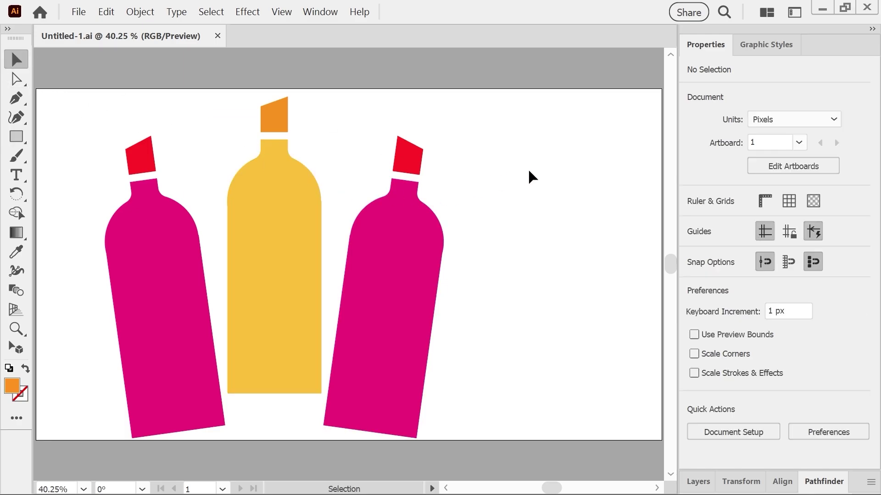
pyautogui.click(800, 167)
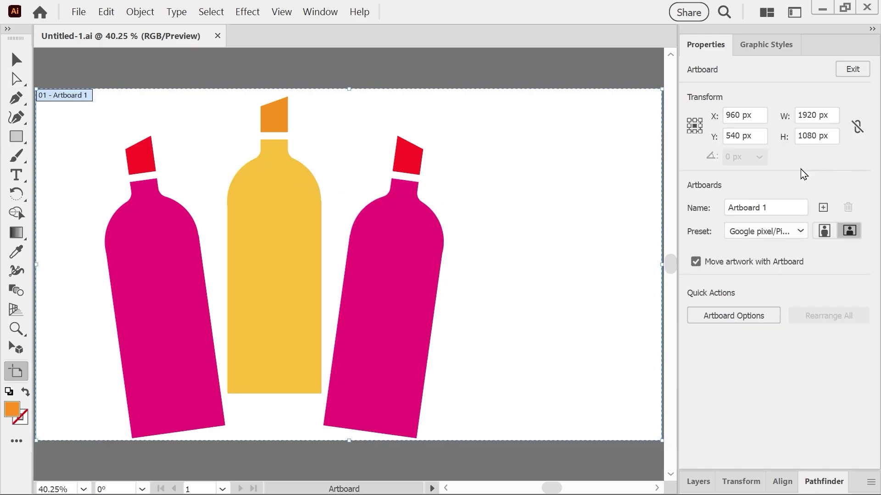
pyautogui.click(812, 113)
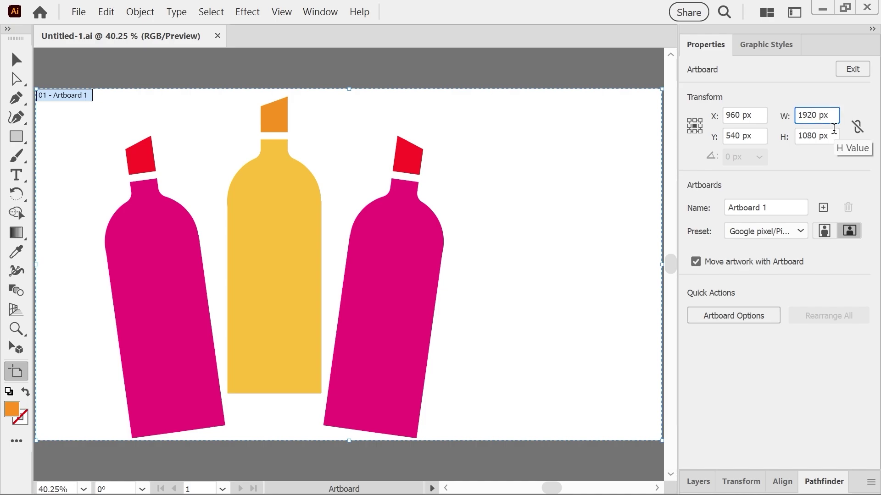
pyautogui.press('BackSpace')
pyautogui.press('BackSpace')
pyautogui.write('08')
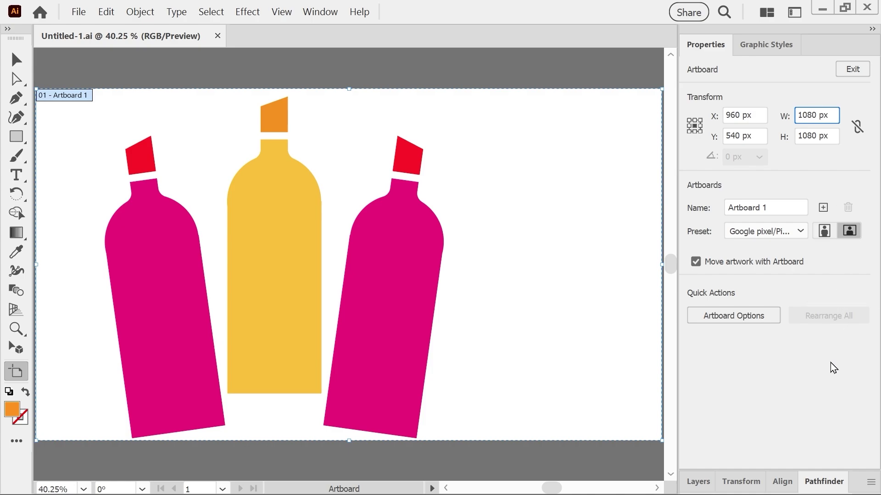
pyautogui.press('Return')
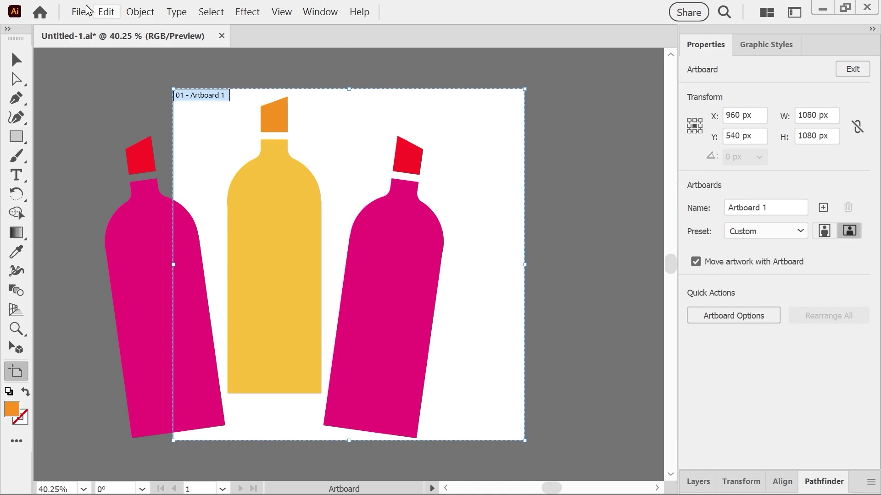
# Step: Move the group of three bottles so it is centered on the square artboard
pyautogui.click(17, 57)
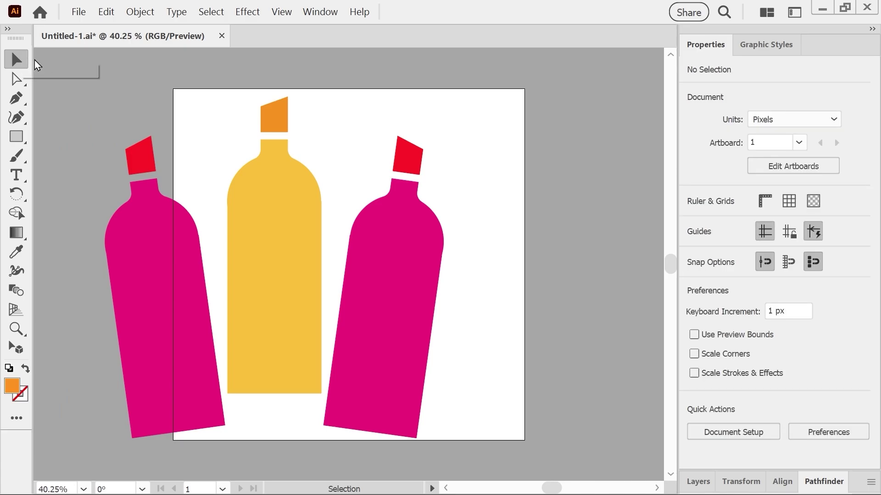
pyautogui.moveTo(84, 69); pyautogui.dragTo(515, 399)
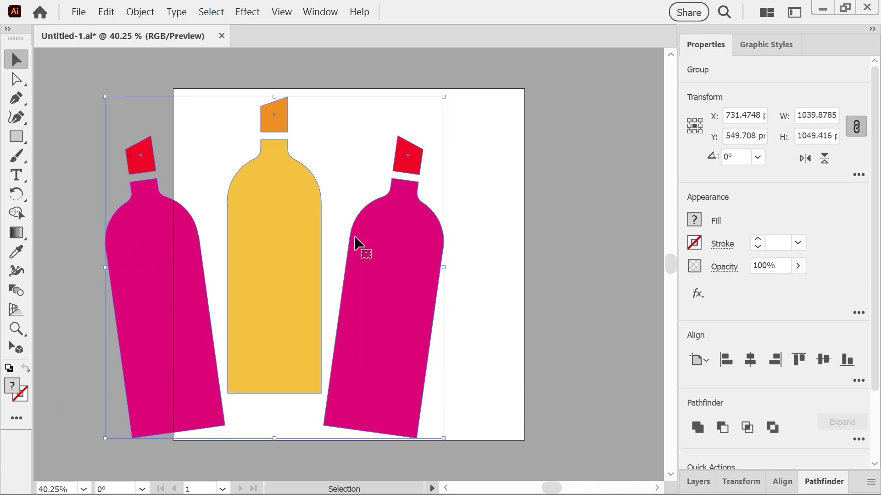
pyautogui.moveTo(278, 207); pyautogui.dragTo(351, 202)
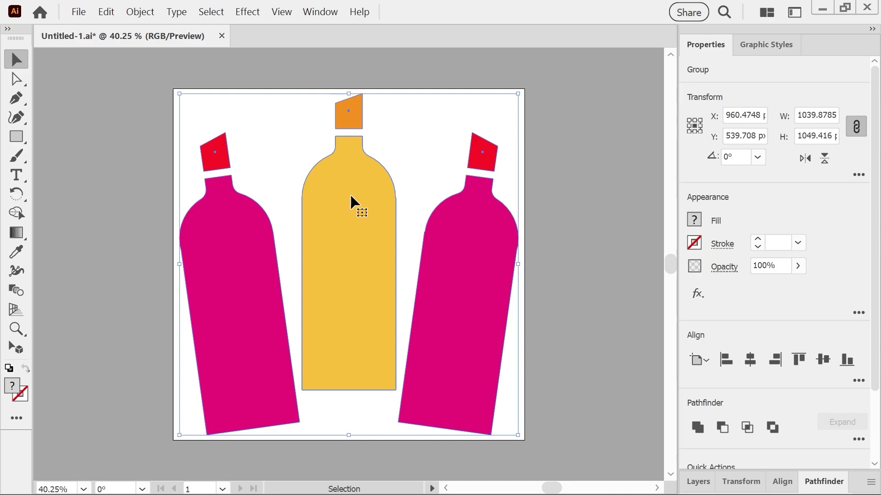
# Step: Draw a rectangle about 1080 by 378 px across the artboard's full width over the bottles and fill it with the white-to-black gradient swatch
pyautogui.click(20, 137)
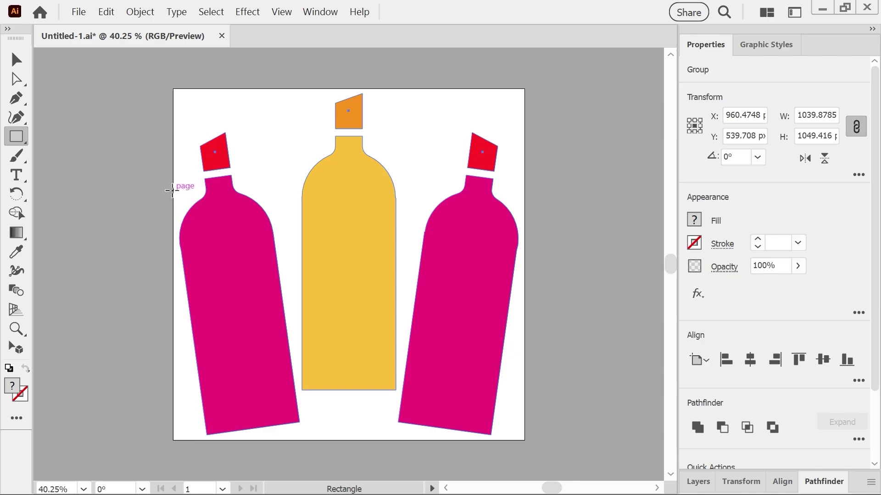
pyautogui.moveTo(173, 189)
pyautogui.mouseDown()
pyautogui.moveTo(209, 313)
pyautogui.moveTo(405, 334)
pyautogui.moveTo(524, 303)
pyautogui.moveTo(530, 326)
pyautogui.moveTo(524, 312)
pyautogui.mouseUp()
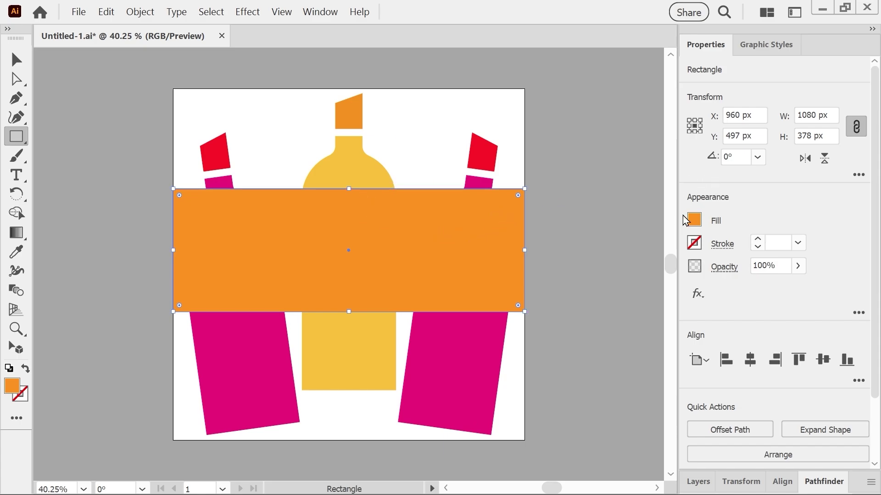
pyautogui.click(697, 223)
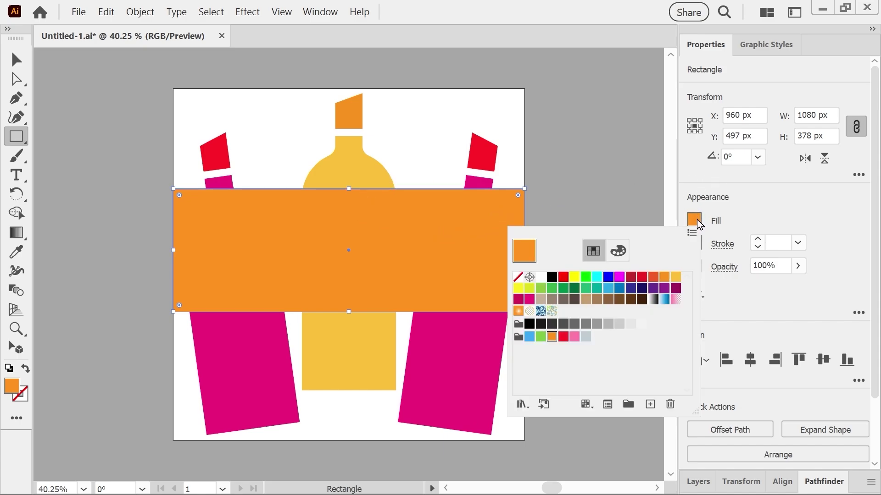
pyautogui.click(652, 301)
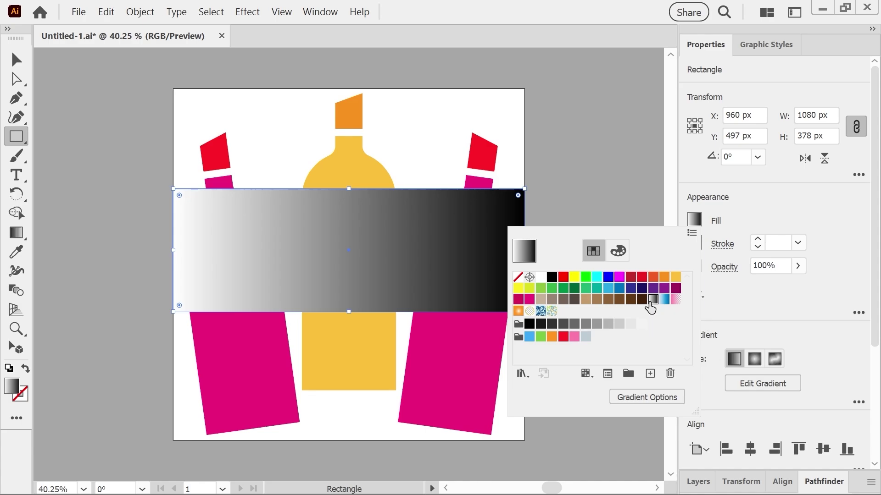
# Step: Open the detailed gradient options for the rectangle's fill and bring them fully into view near the artwork
pyautogui.click(649, 399)
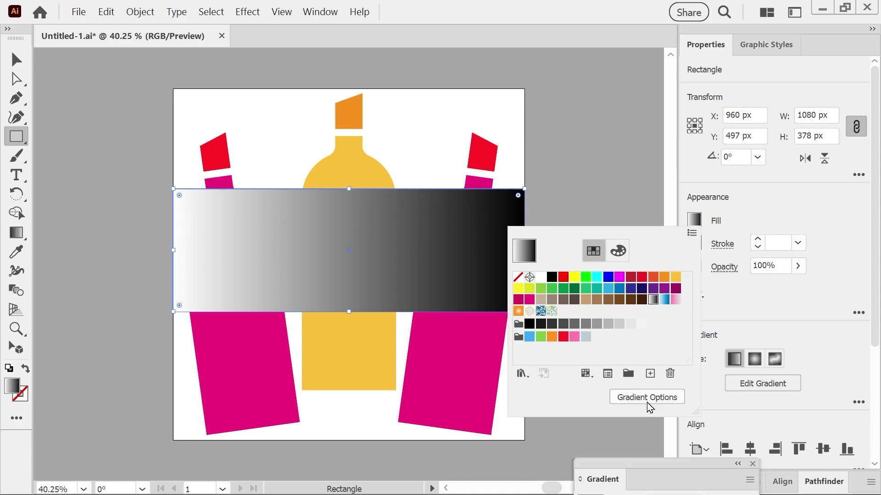
pyautogui.click(640, 463)
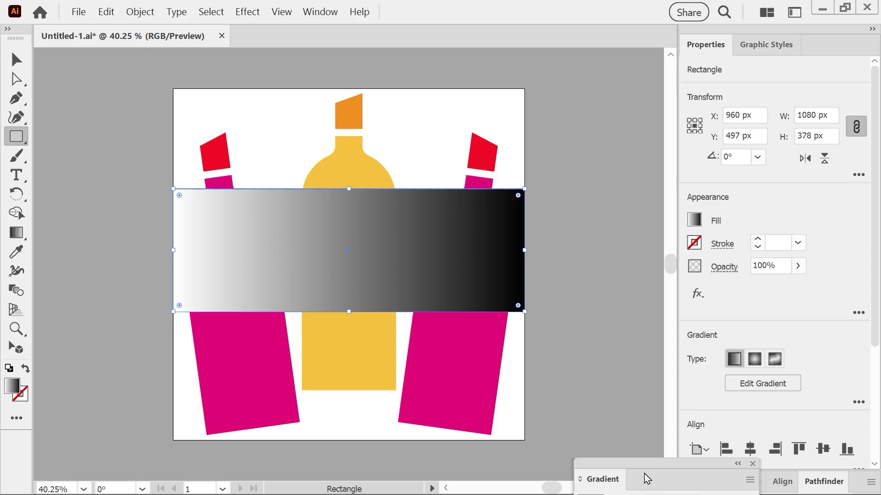
pyautogui.moveTo(646, 462); pyautogui.dragTo(590, 60)
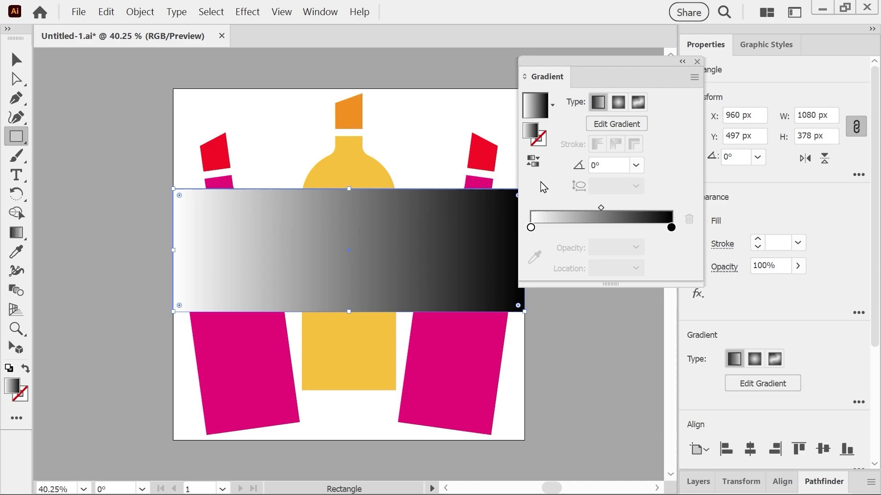
pyautogui.click(535, 135)
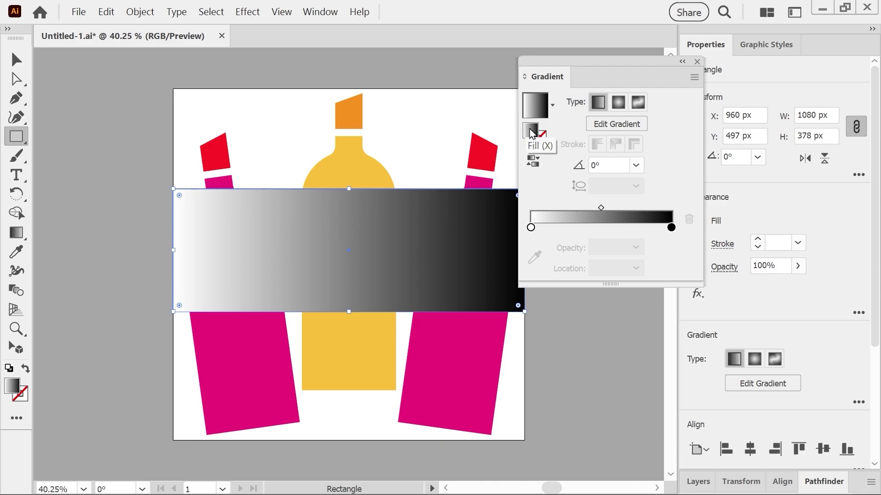
pyautogui.doubleClick(535, 133)
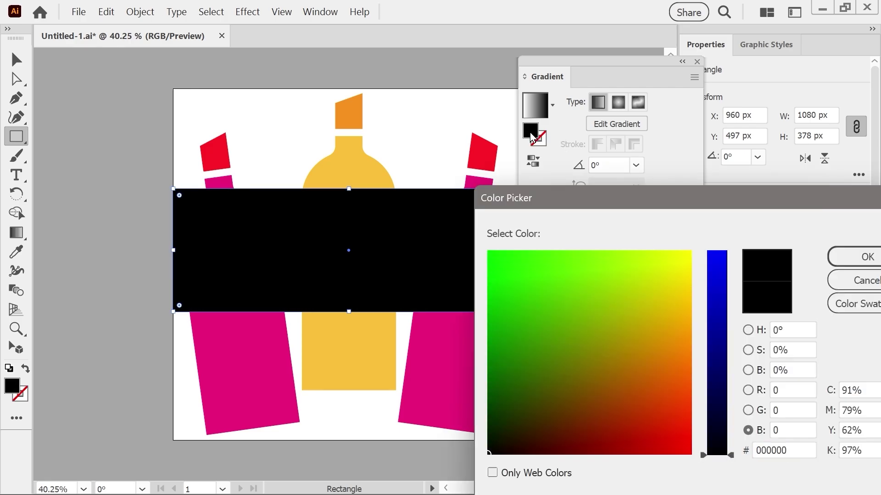
pyautogui.moveTo(569, 203); pyautogui.dragTo(452, 136)
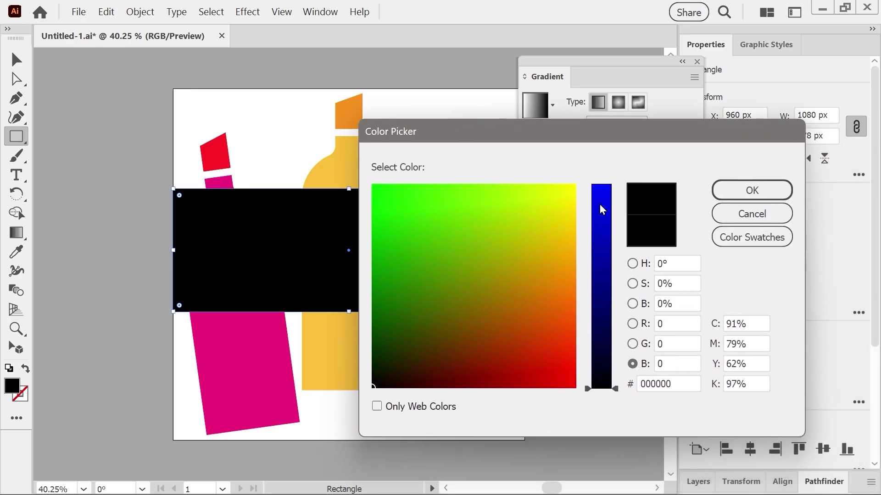
pyautogui.click(744, 213)
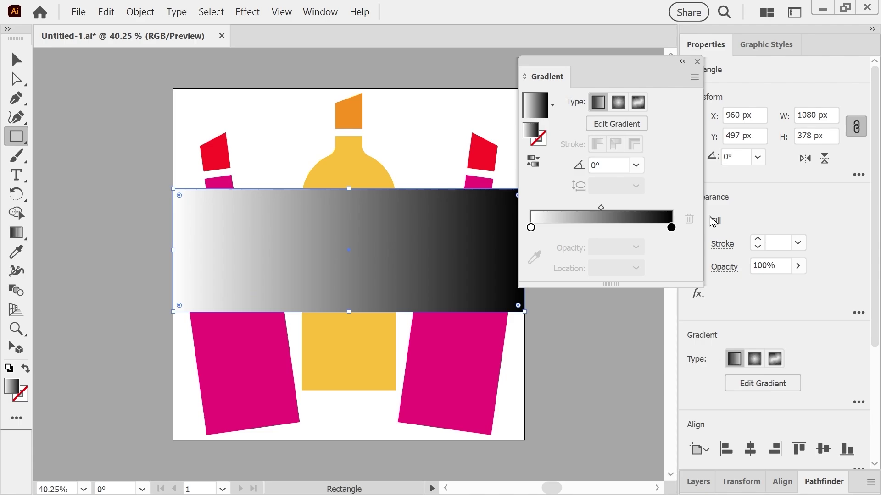
# Step: Change the black end stop of the rectangle's gradient to pure blue, 0000FF
pyautogui.click(672, 228)
pyautogui.doubleClick(671, 228)
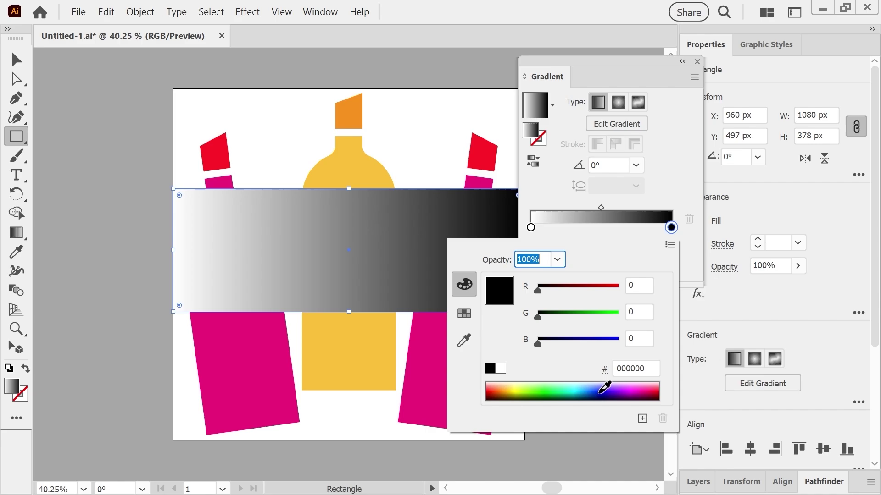
pyautogui.moveTo(604, 391)
pyautogui.mouseDown()
pyautogui.moveTo(604, 384)
pyautogui.moveTo(602, 397)
pyautogui.moveTo(594, 388)
pyautogui.moveTo(610, 394)
pyautogui.moveTo(612, 386)
pyautogui.moveTo(611, 393)
pyautogui.mouseUp()
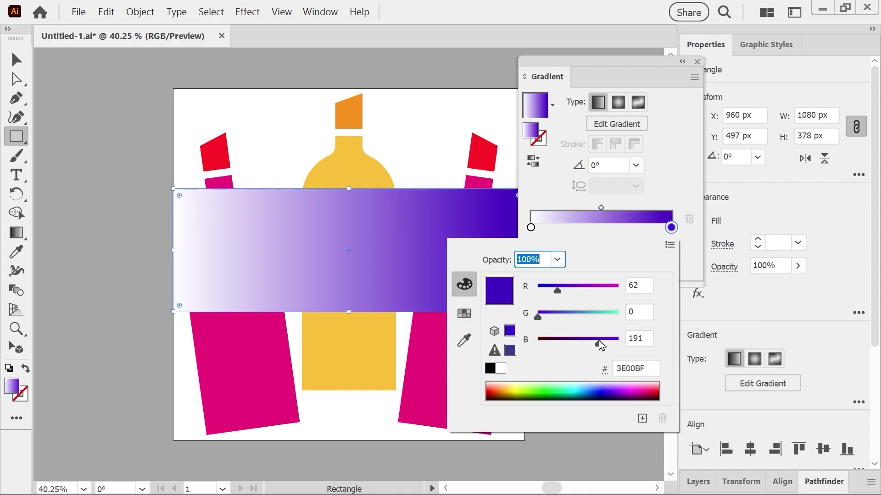
pyautogui.moveTo(600, 343); pyautogui.dragTo(622, 347)
pyautogui.moveTo(560, 292); pyautogui.dragTo(536, 291)
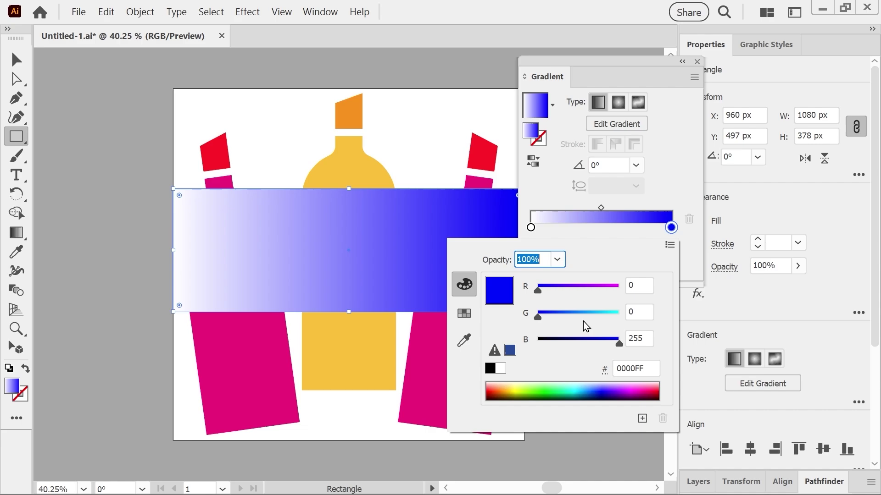
# Step: Try a modified blue for the gradient's end stop, starting from the in-gamut 2A4B9B and raising its blue value to 253
pyautogui.click(496, 352)
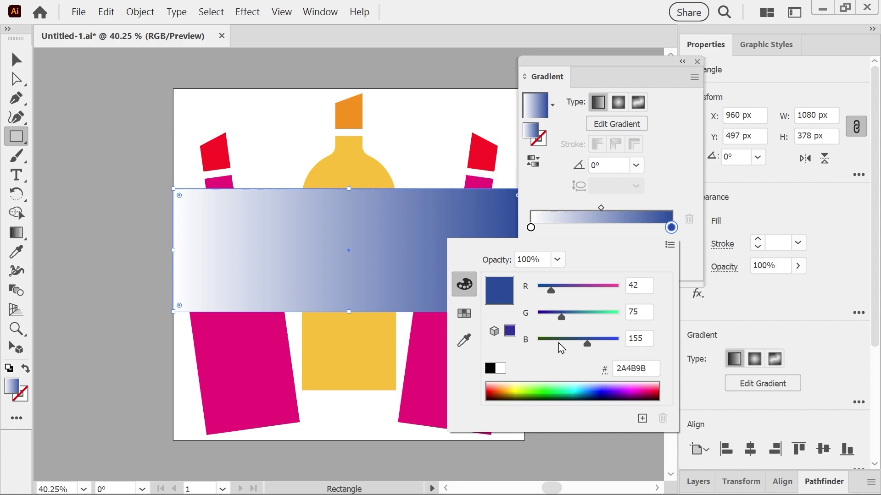
pyautogui.moveTo(590, 345); pyautogui.dragTo(617, 353)
pyautogui.moveTo(556, 317); pyautogui.dragTo(550, 296)
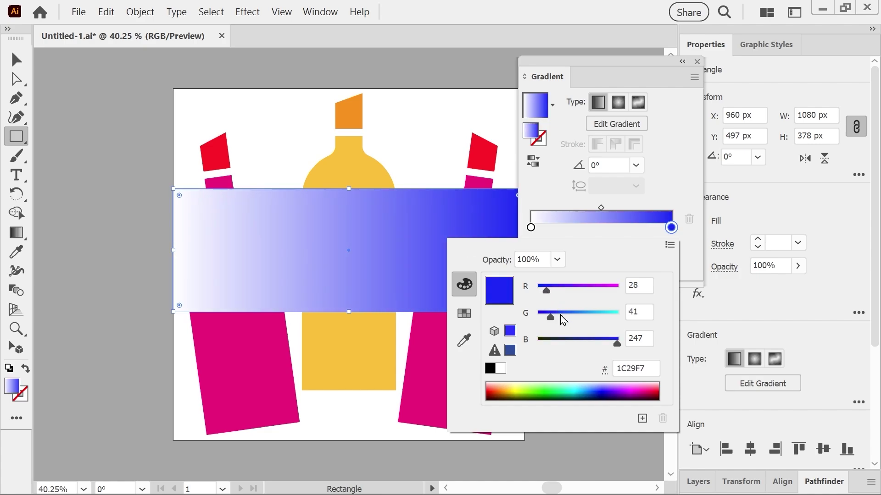
pyautogui.moveTo(616, 344); pyautogui.dragTo(621, 347)
pyautogui.moveTo(617, 342)
pyautogui.mouseDown()
pyautogui.moveTo(602, 342)
pyautogui.moveTo(620, 343)
pyautogui.mouseUp()
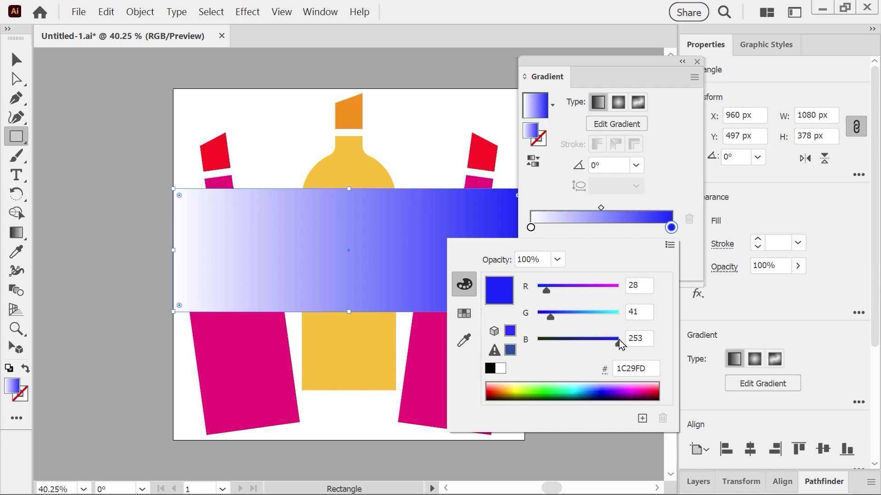
pyautogui.click(547, 317)
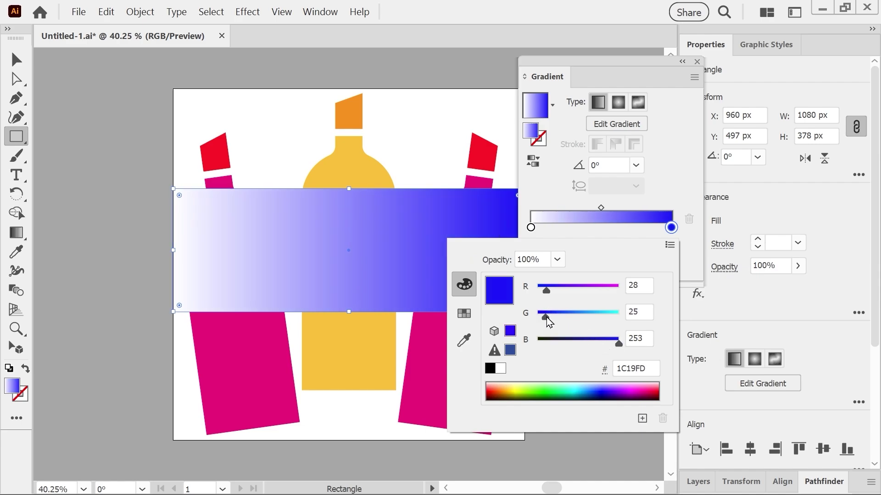
pyautogui.moveTo(546, 318); pyautogui.dragTo(553, 295)
# Step: Set the gradient's end stop to the deep blue 0037BF, sampled from the color spectrum
pyautogui.click(604, 392)
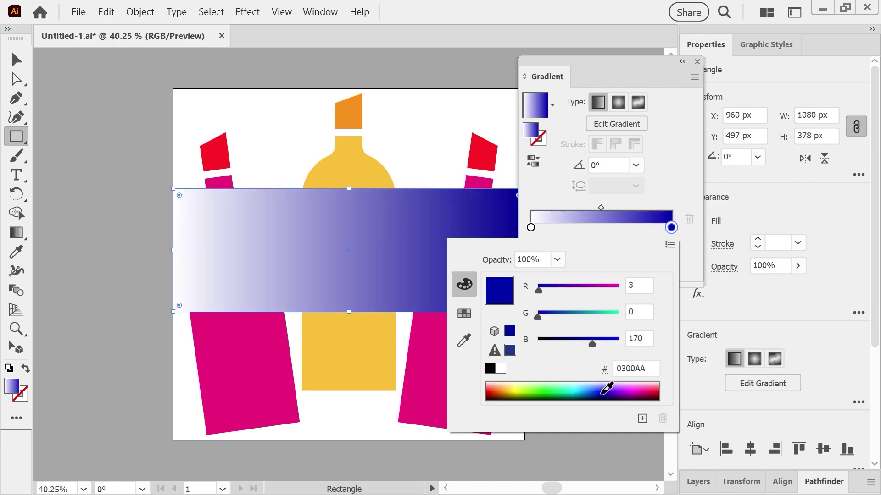
pyautogui.moveTo(603, 393)
pyautogui.mouseDown()
pyautogui.moveTo(594, 388)
pyautogui.moveTo(597, 398)
pyautogui.mouseUp()
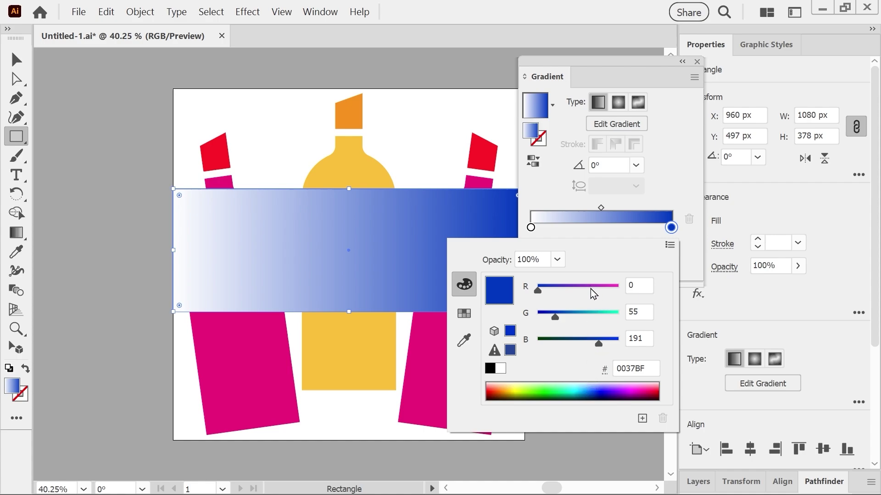
pyautogui.click(542, 181)
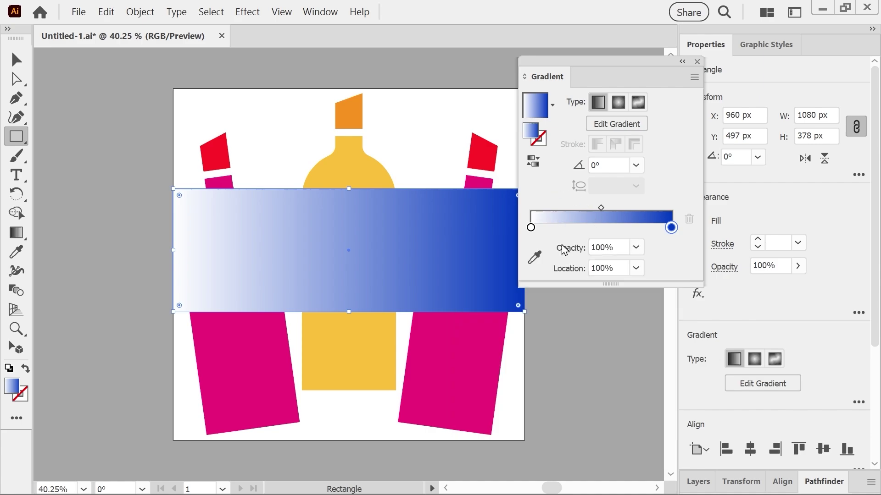
pyautogui.doubleClick(532, 227)
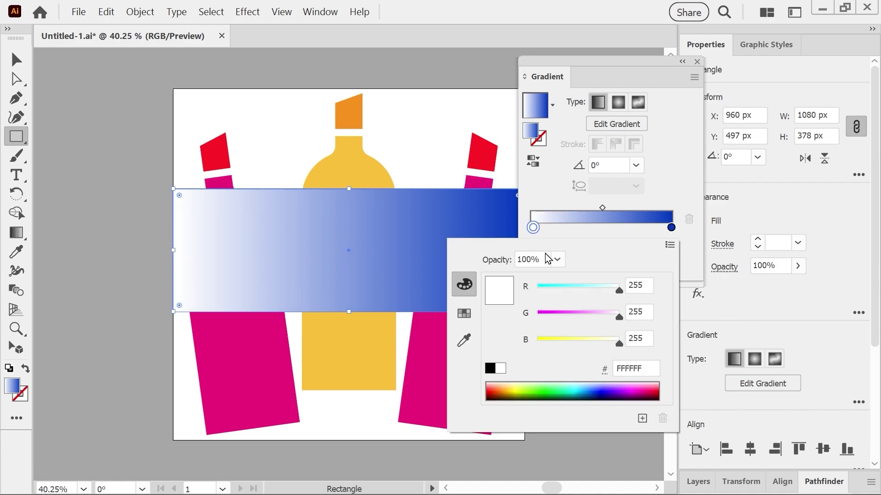
pyautogui.click(547, 223)
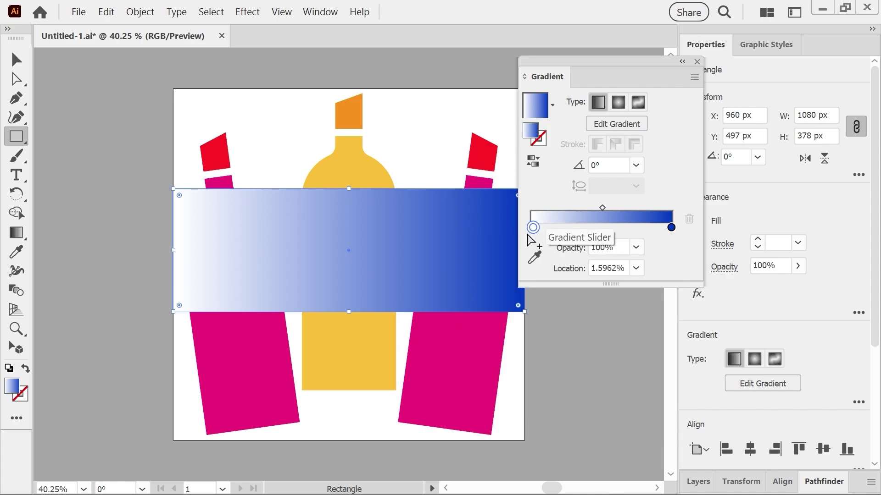
pyautogui.moveTo(533, 228); pyautogui.dragTo(523, 231)
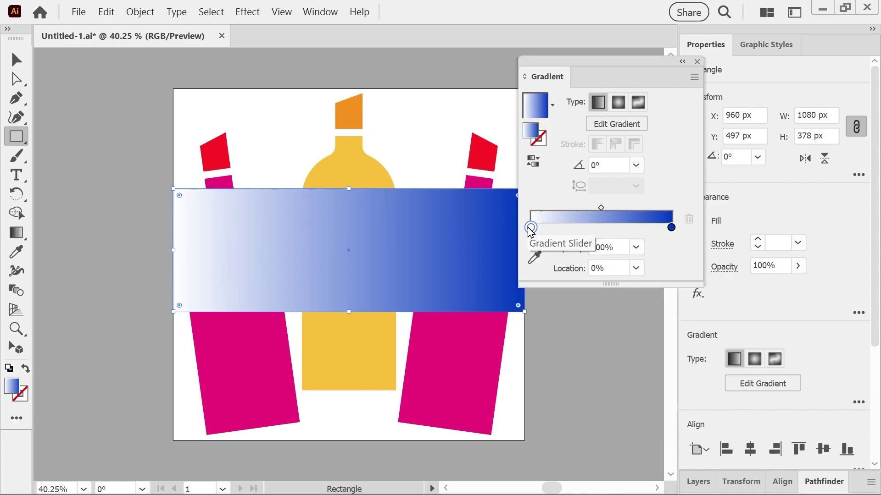
# Step: Recolor the gradient's white start stop to a light cyan, 3FF0FF
pyautogui.doubleClick(531, 229)
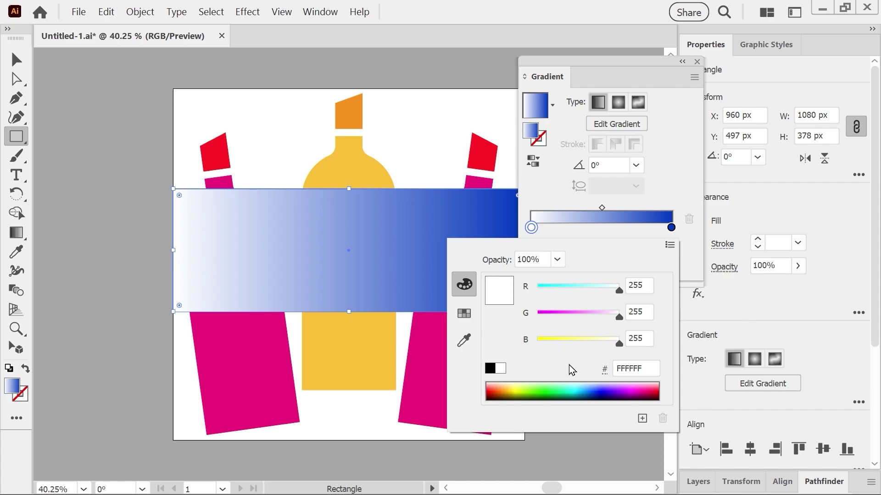
pyautogui.click(573, 388)
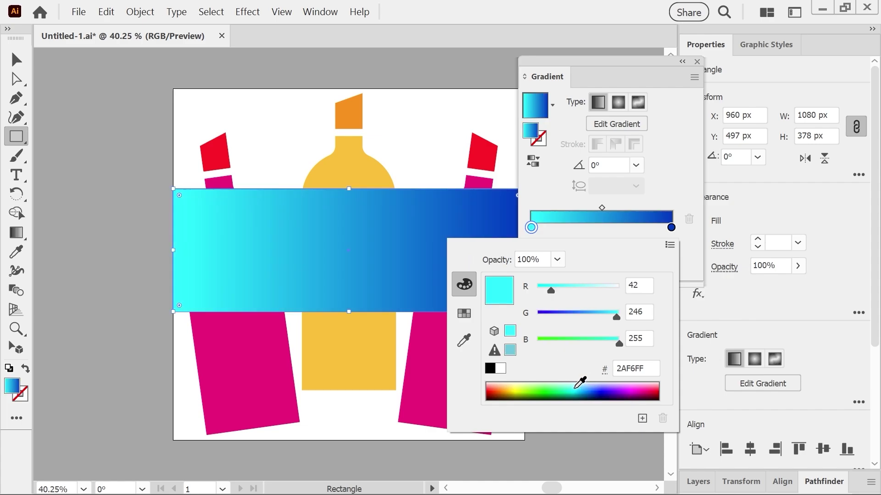
pyautogui.click(570, 384)
pyautogui.moveTo(571, 384)
pyautogui.mouseDown()
pyautogui.moveTo(579, 377)
pyautogui.moveTo(588, 386)
pyautogui.mouseUp()
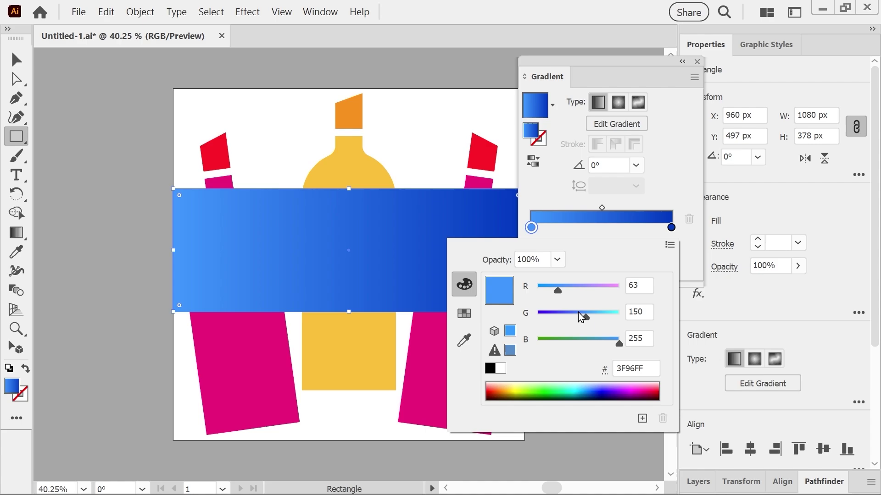
pyautogui.moveTo(585, 316); pyautogui.dragTo(612, 321)
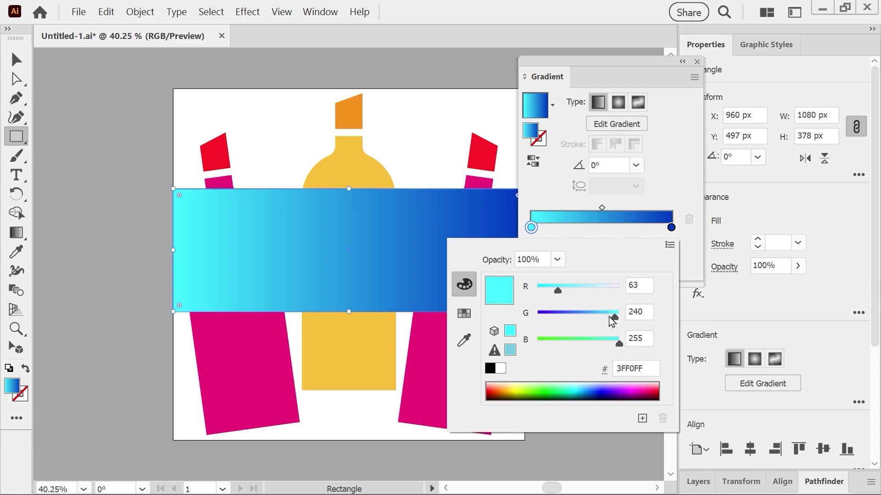
# Step: Change the gradient's start stop to the light blue 66AEFF and deselect the rectangle
pyautogui.click(595, 389)
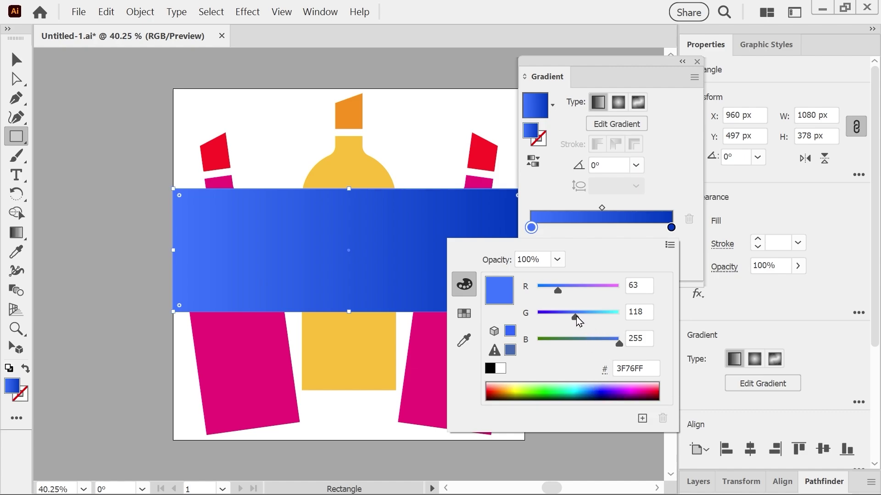
pyautogui.moveTo(576, 316); pyautogui.dragTo(590, 316)
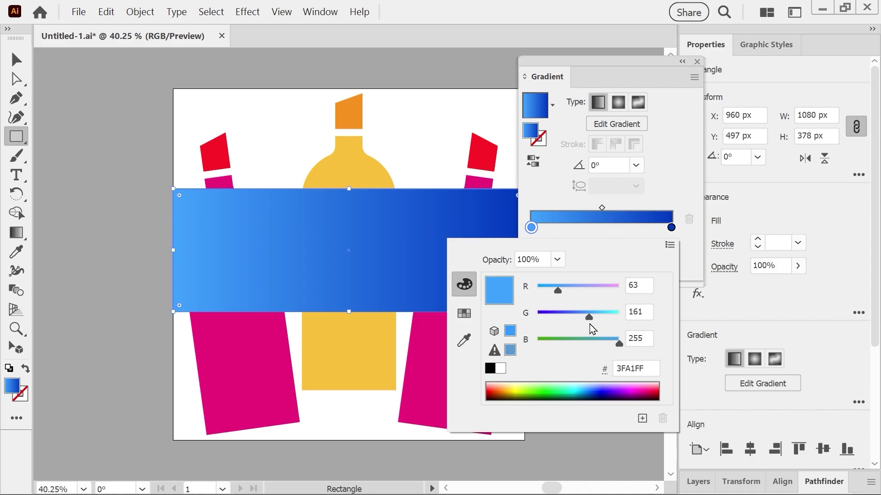
pyautogui.moveTo(589, 317); pyautogui.dragTo(594, 316)
pyautogui.moveTo(560, 289); pyautogui.dragTo(570, 290)
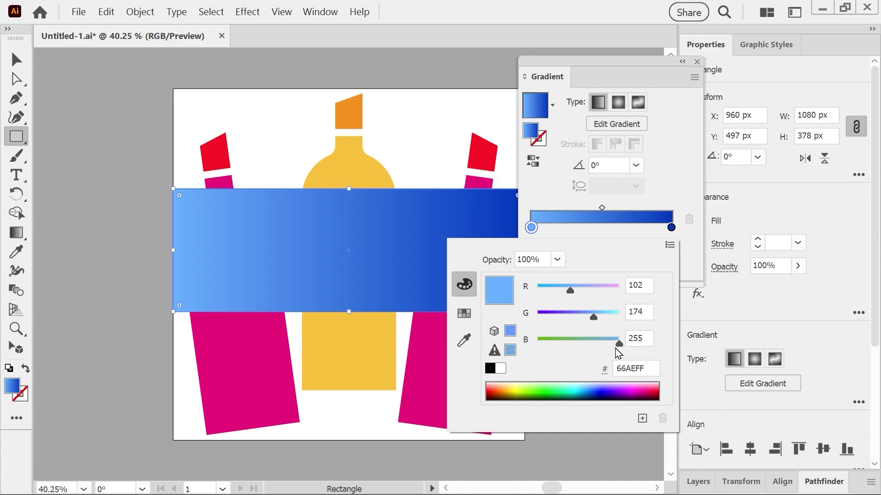
pyautogui.press('Escape')
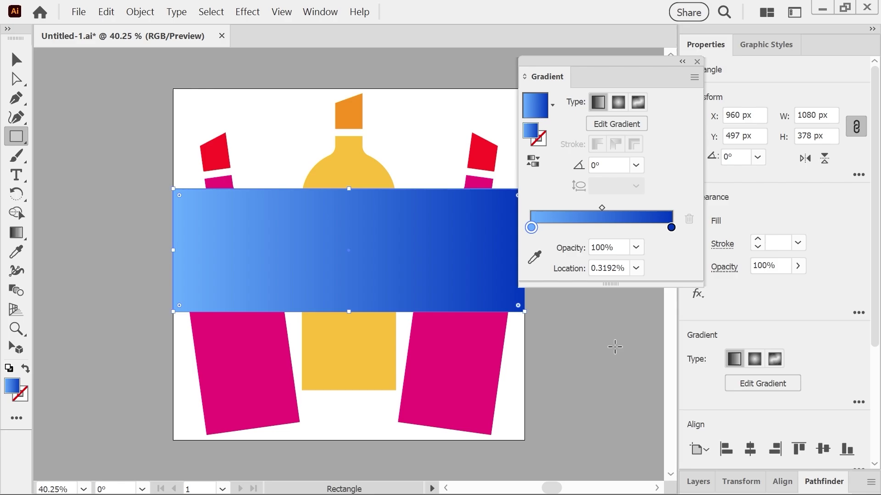
pyautogui.keyDown('ctrl'); pyautogui.click(614, 346); pyautogui.keyUp('ctrl')
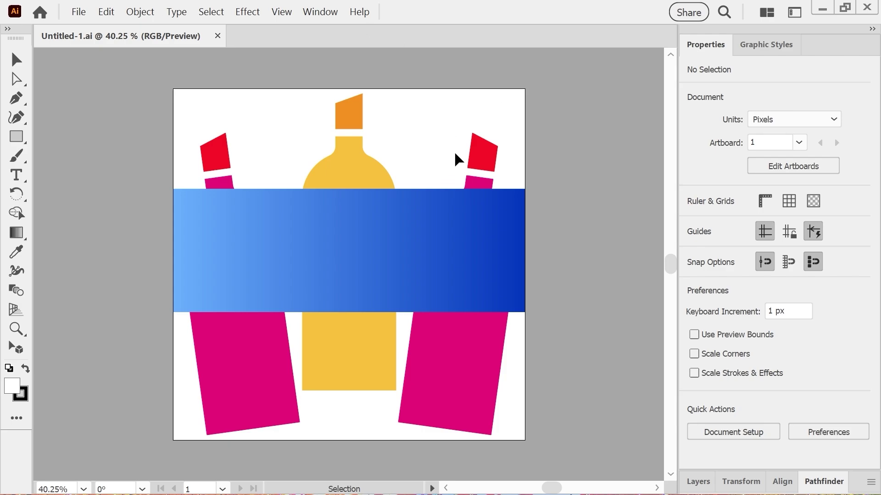
# Step: Select the blue gradient rectangle and give it an 11 pt stroke
pyautogui.press('v')
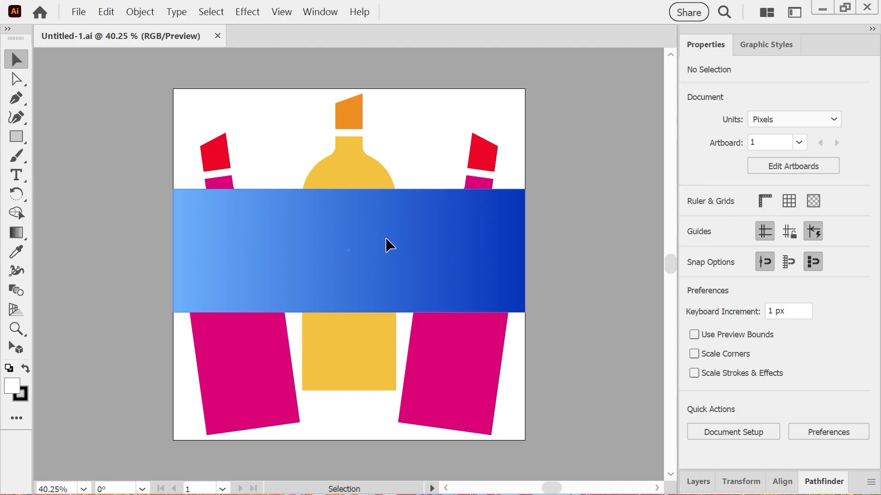
pyautogui.moveTo(390, 246); pyautogui.dragTo(386, 232)
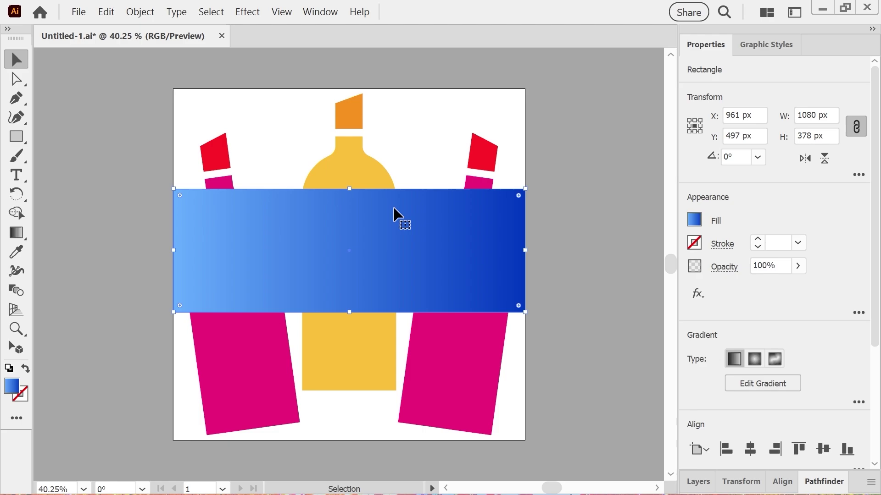
pyautogui.click(721, 247)
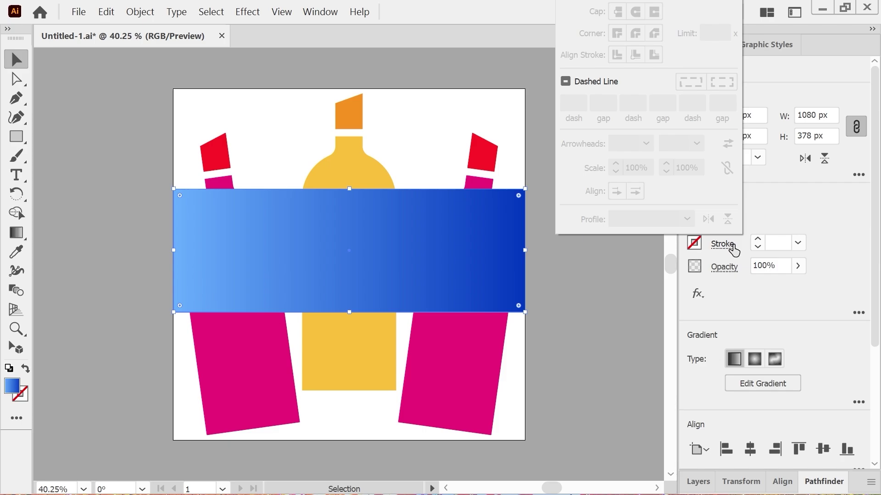
pyautogui.click(755, 241)
pyautogui.click(757, 240)
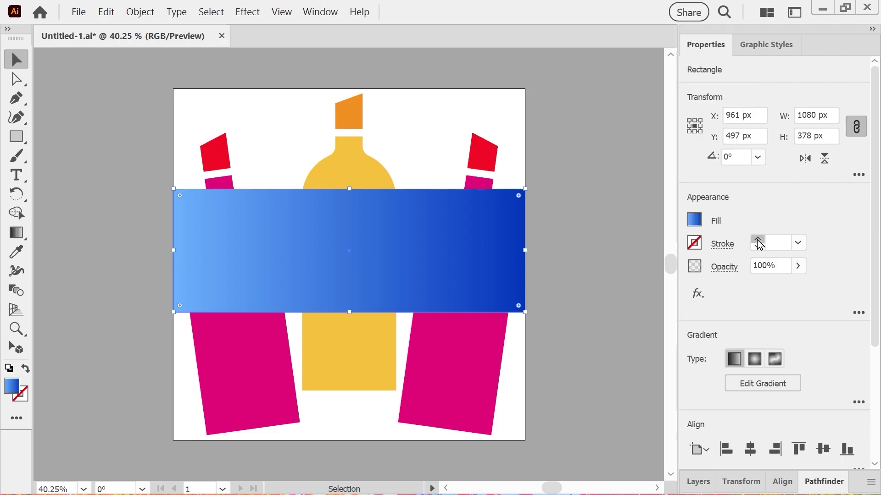
pyautogui.click(758, 240)
pyautogui.click(757, 240)
pyautogui.click(758, 240)
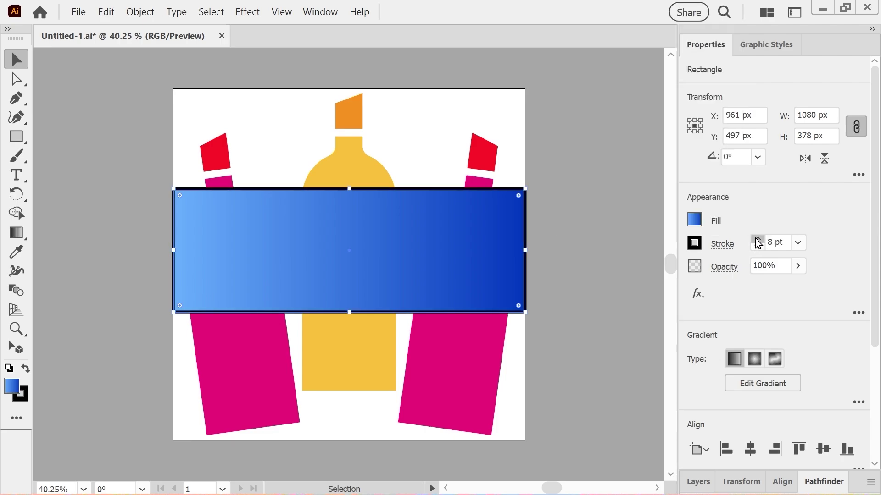
pyautogui.click(757, 239)
pyautogui.click(758, 240)
pyautogui.click(757, 240)
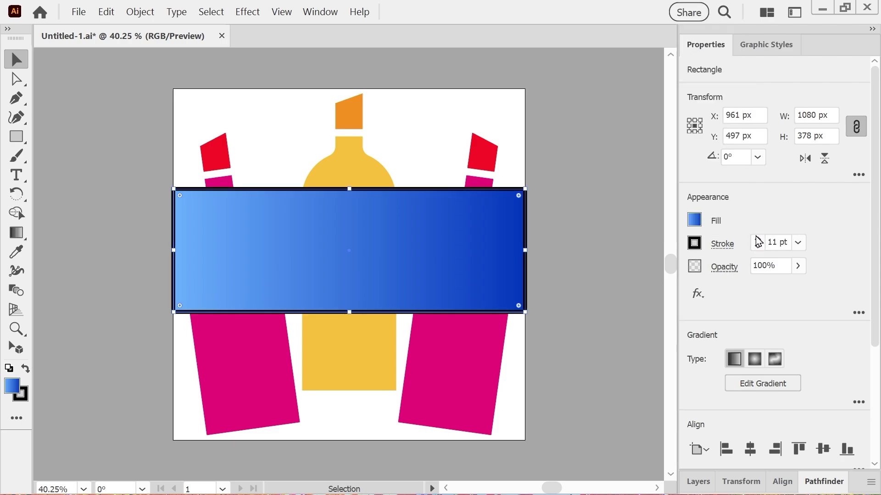
# Step: Align the rectangle's stroke to the inside of its path and color it with the White swatch
pyautogui.click(722, 247)
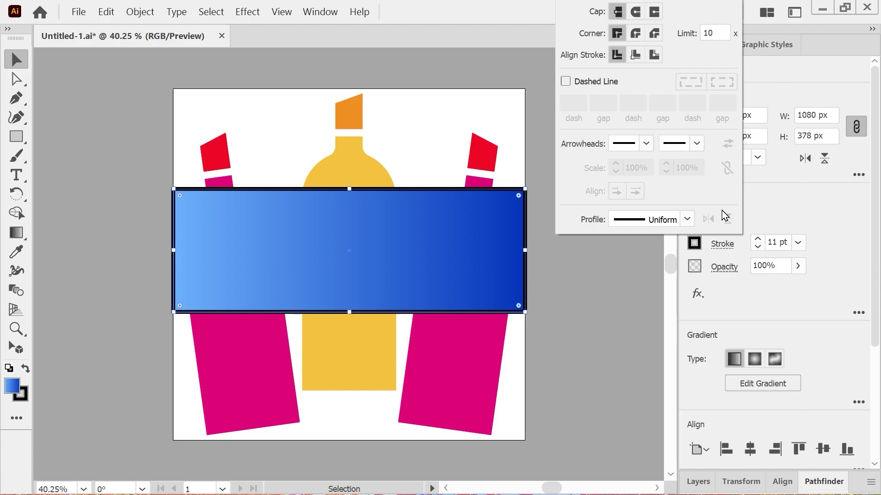
pyautogui.click(636, 58)
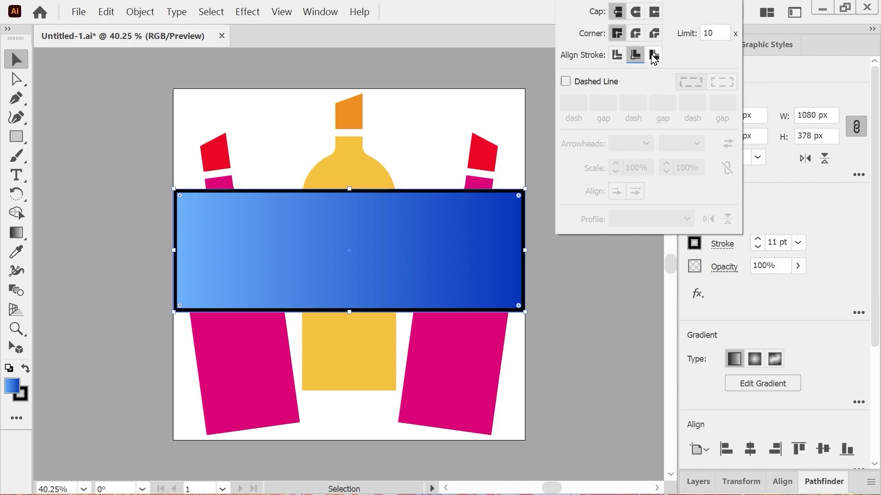
pyautogui.click(694, 243)
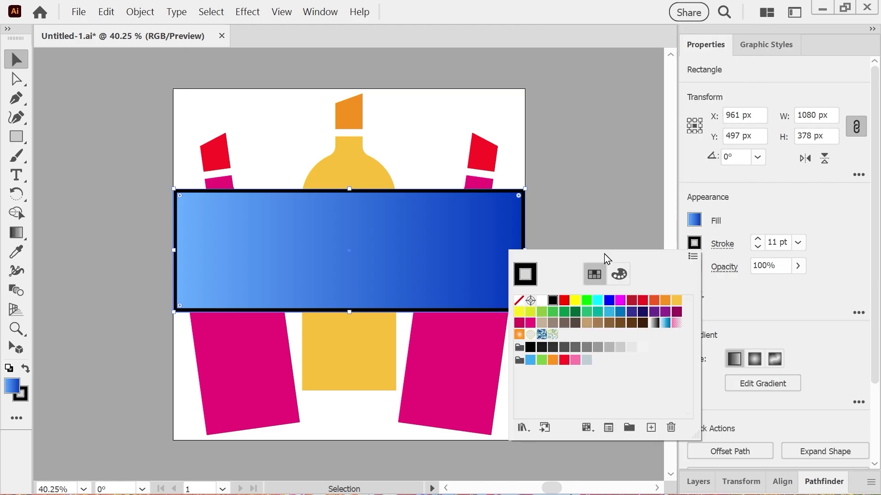
pyautogui.doubleClick(542, 303)
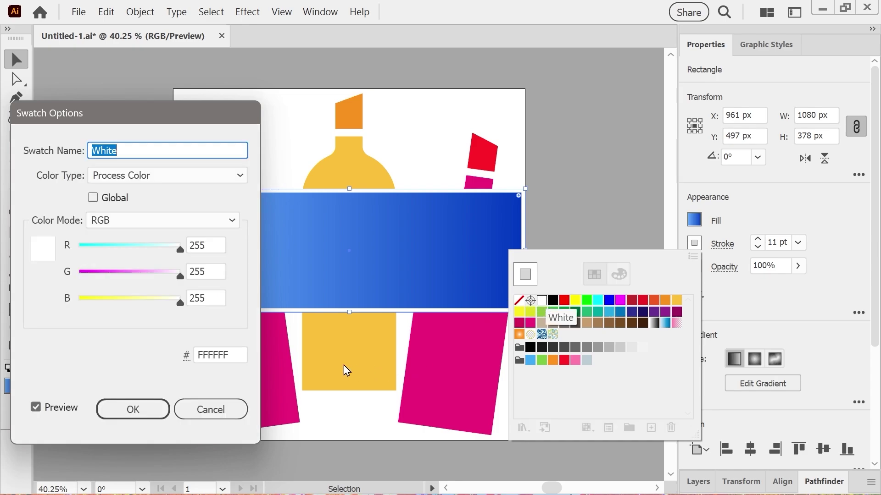
pyautogui.click(210, 408)
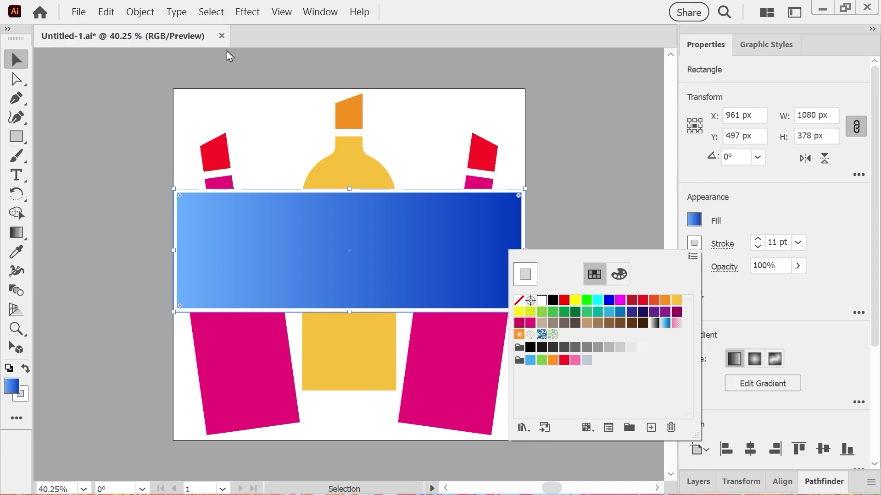
# Step: Deselect the gradient rectangle so that nothing in the artwork is selected
pyautogui.click(208, 13)
pyautogui.click(209, 13)
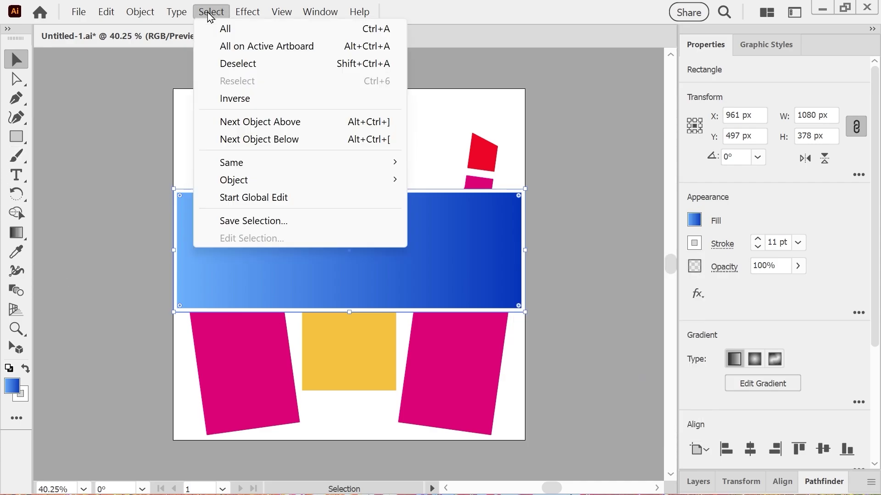
pyautogui.click(225, 64)
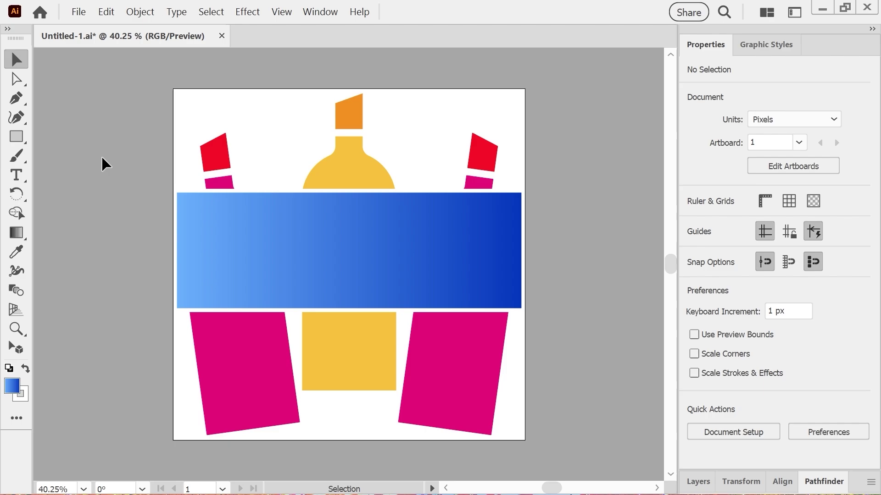
# Step: Choose the Curvature tool and set no fill with an orange stroke, swatch R=247 G=147 B=30
pyautogui.click(23, 120)
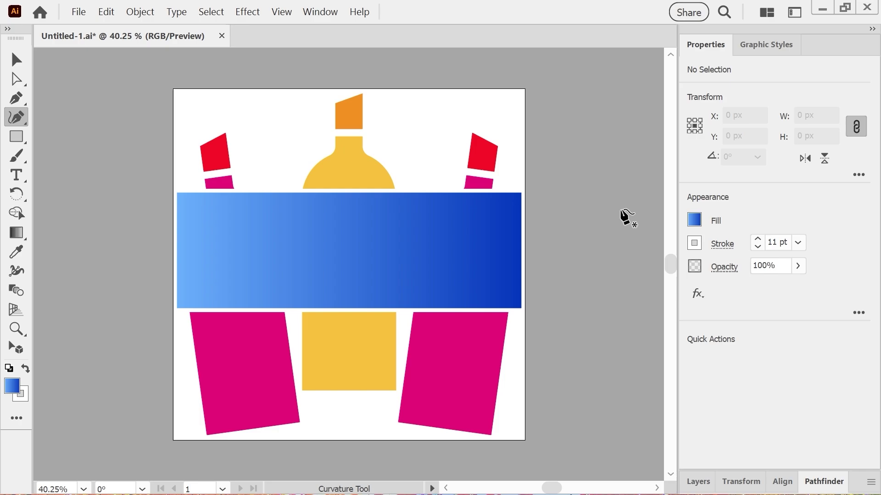
pyautogui.click(695, 221)
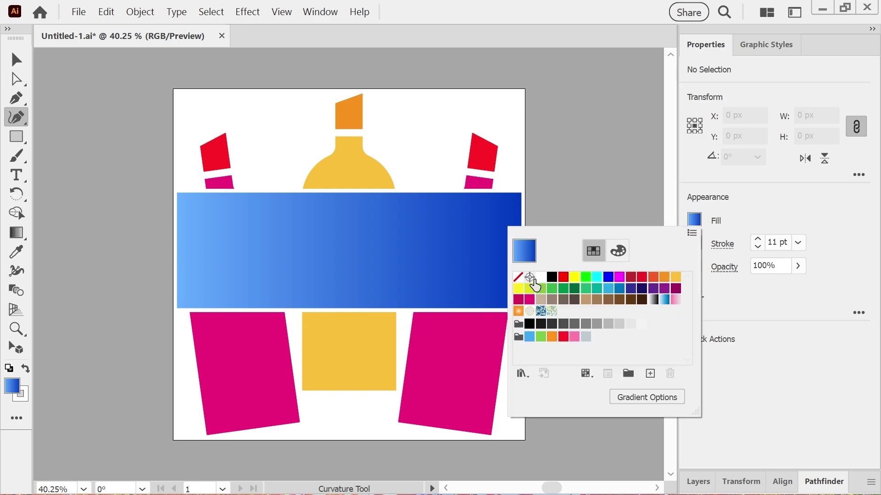
pyautogui.click(518, 277)
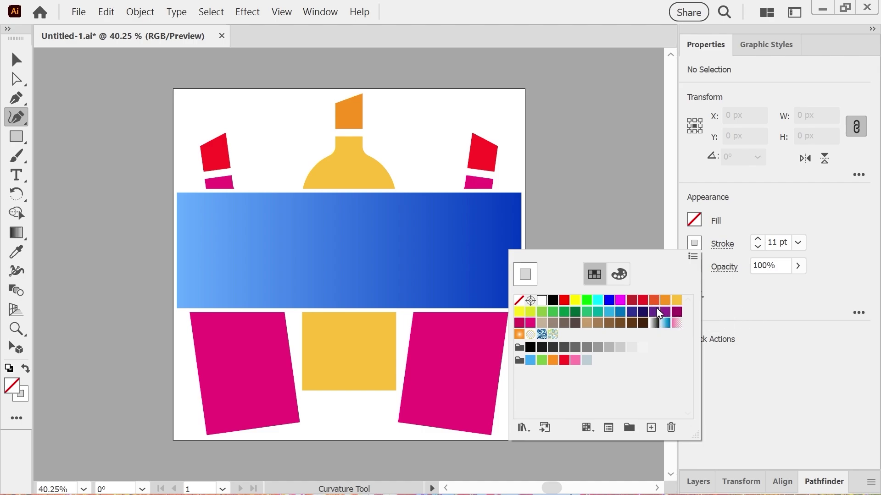
pyautogui.click(666, 301)
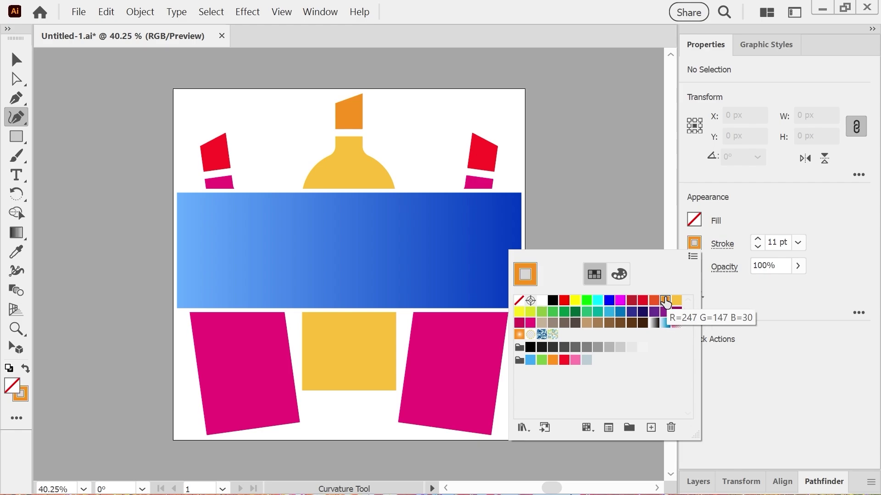
pyautogui.click(464, 249)
pyautogui.press('alt')
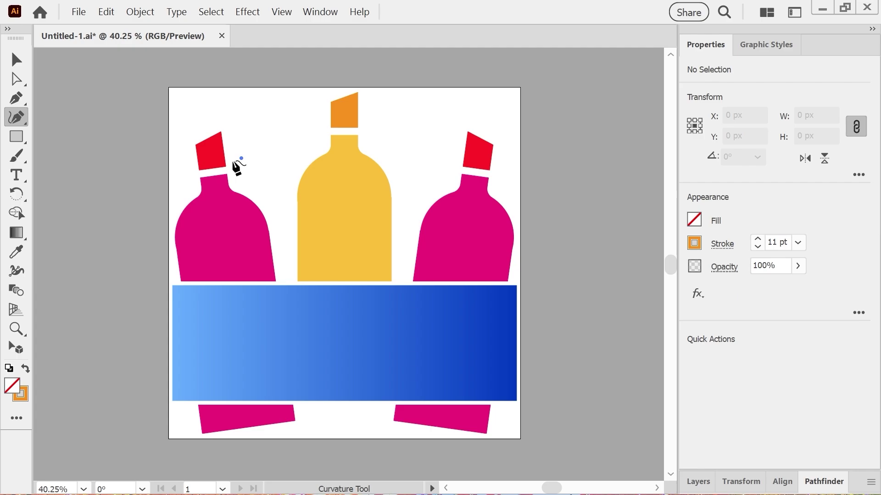
pyautogui.click(210, 156)
pyautogui.hotkey('ctrl', 'z')
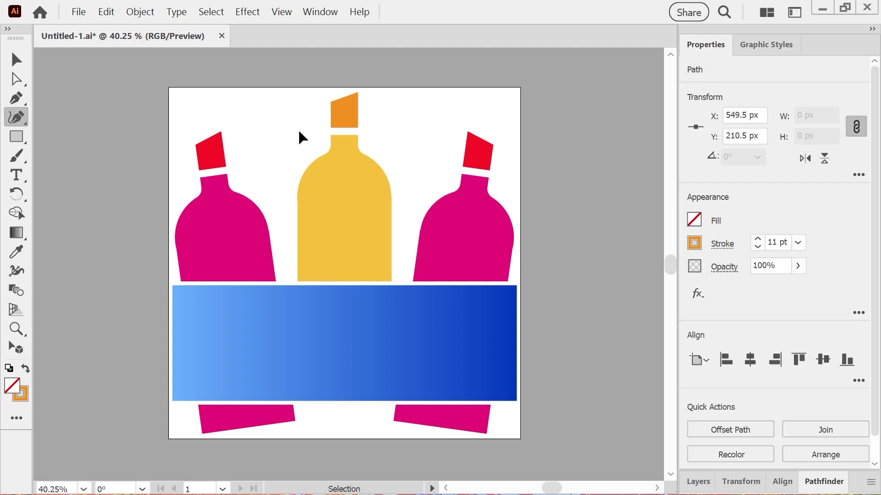
pyautogui.keyDown('ctrl'); pyautogui.click(301, 137); pyautogui.keyUp('ctrl')
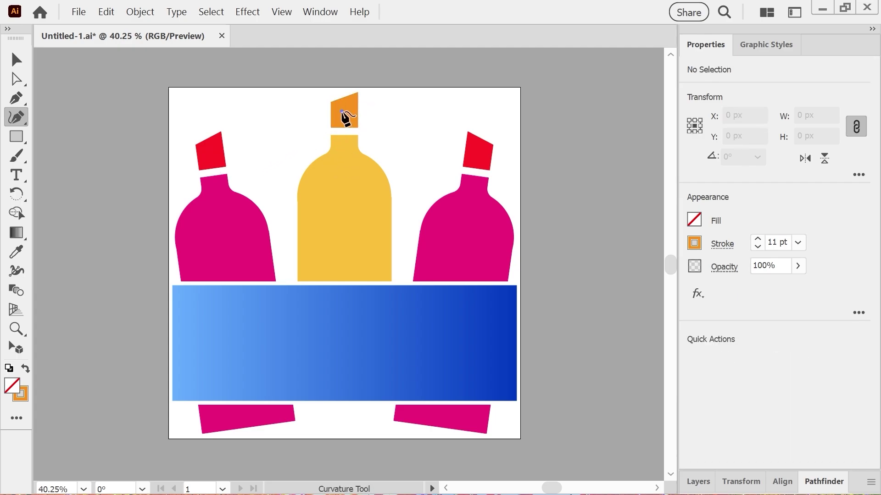
# Step: Draw a winding orange curve about 1094 by 570 px, zigzagging from the middle bottle's cap across the bottles to the blue rectangle's upper-right corner
pyautogui.click(341, 111)
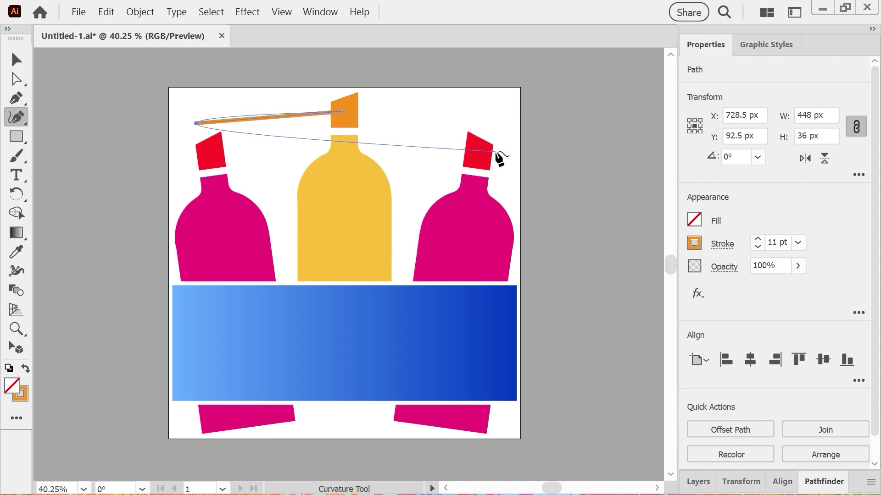
pyautogui.click(498, 155)
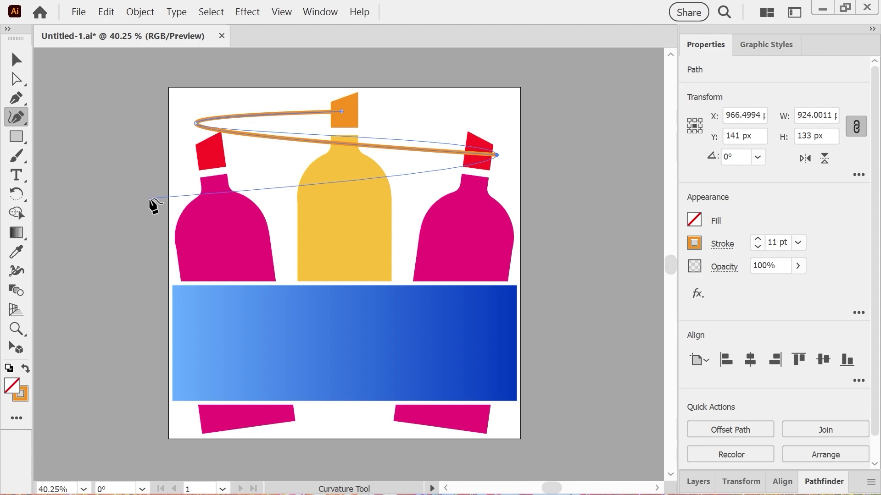
pyautogui.click(148, 201)
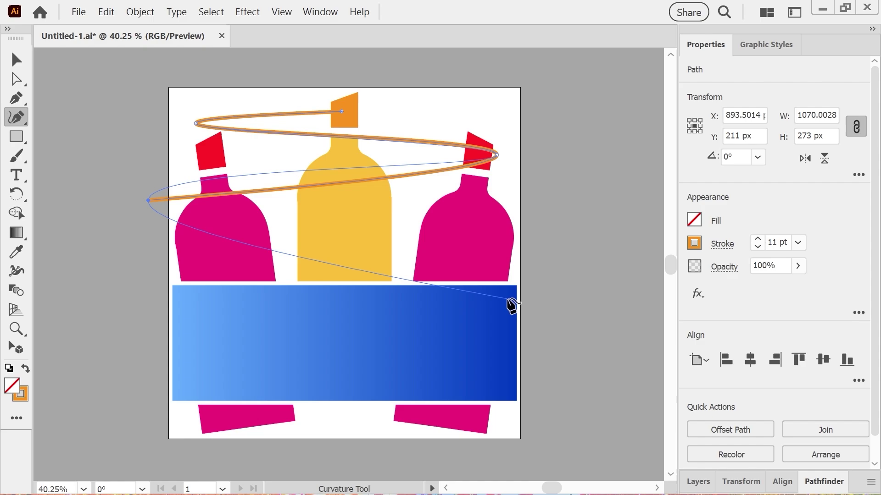
pyautogui.click(505, 298)
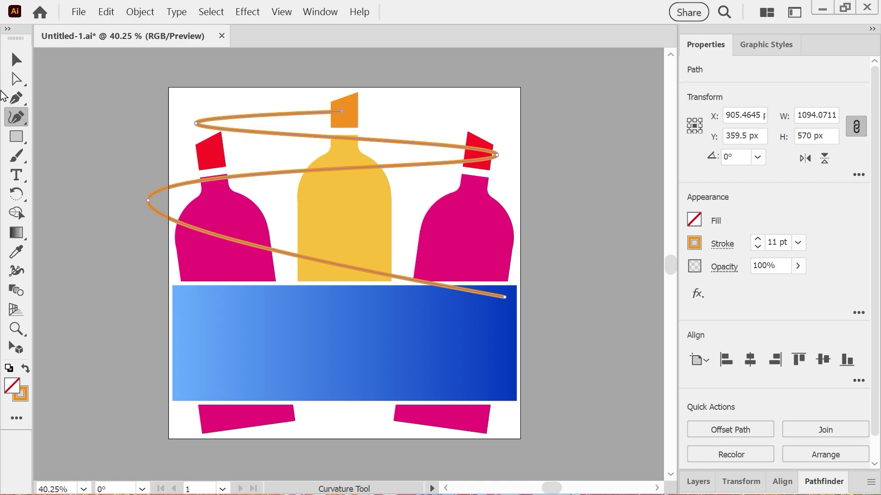
pyautogui.press('v')
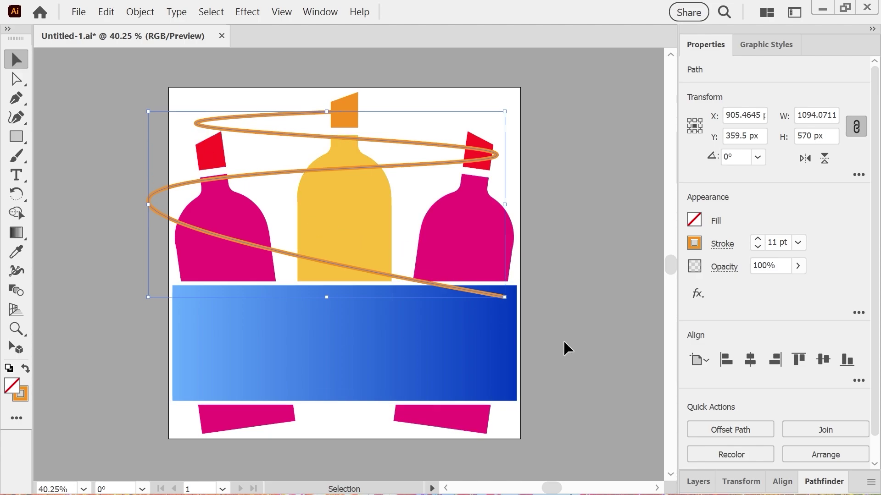
# Step: Send the winding orange curve behind the bottles and the blue rectangle
pyautogui.click(814, 453)
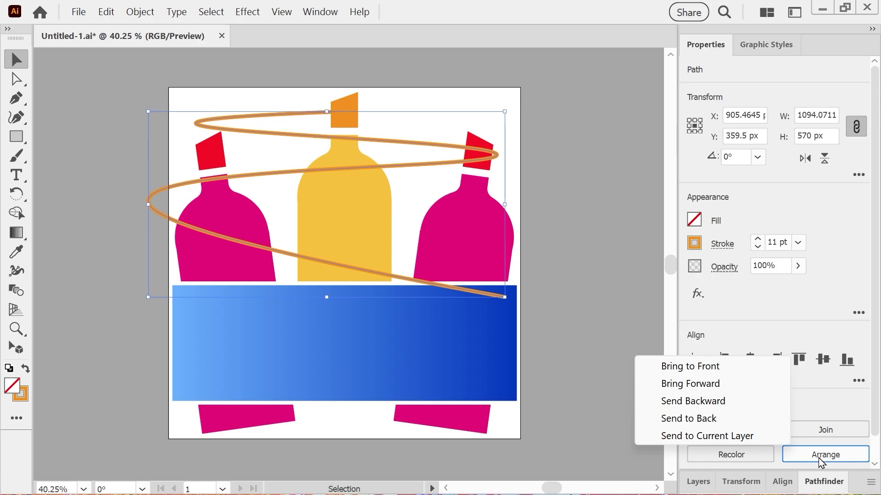
pyautogui.click(684, 419)
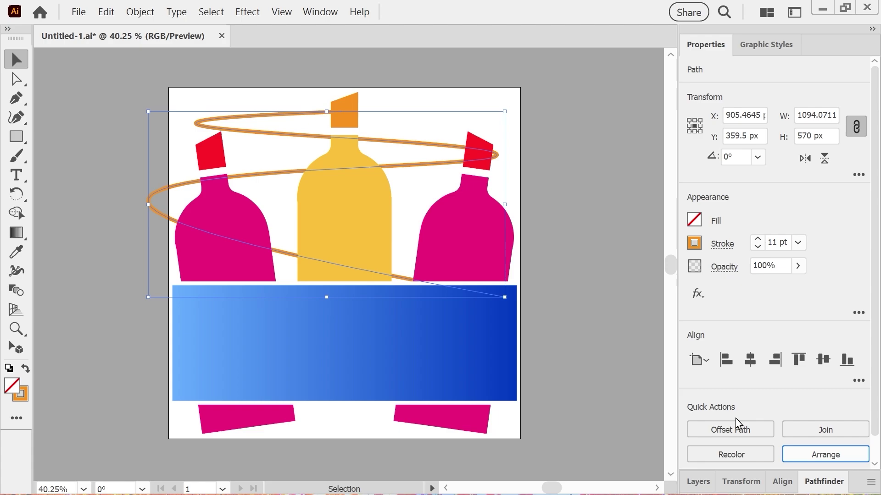
# Step: Open the Artistic_Ink brush library and place it beside the artboard
pyautogui.click(320, 12)
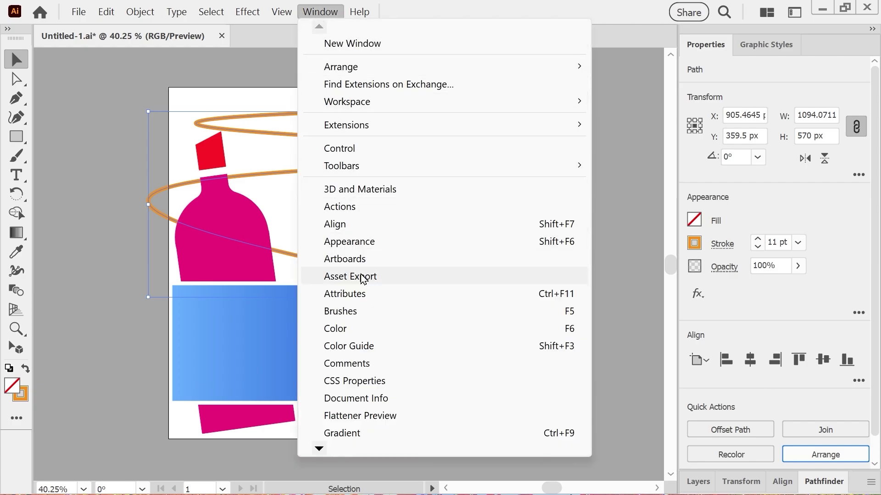
pyautogui.scroll(-8, 369, 321)
pyautogui.moveTo(374, 351)
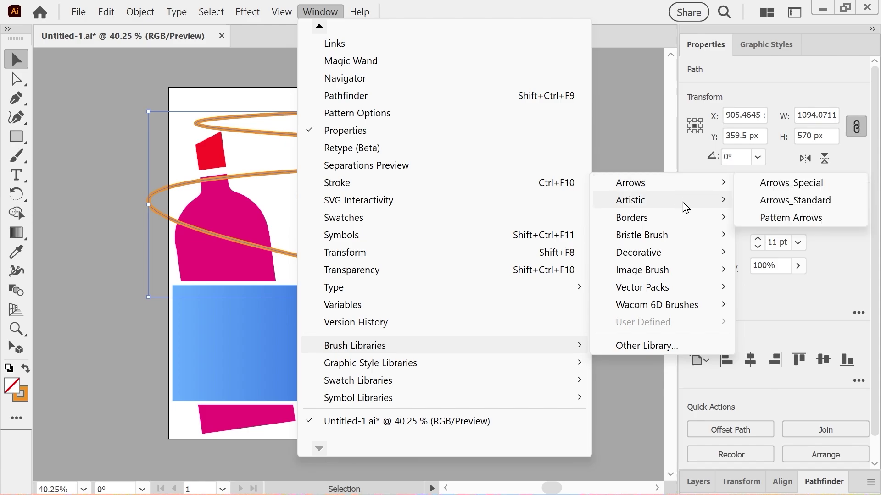
pyautogui.moveTo(688, 207)
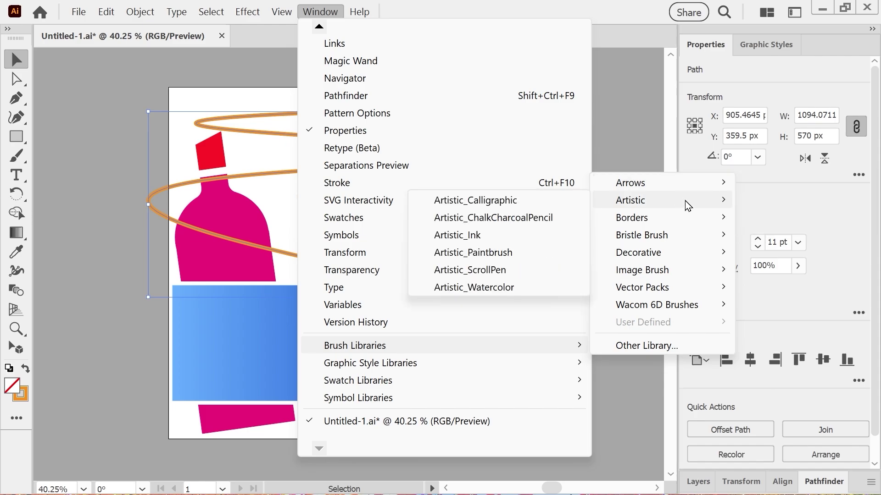
pyautogui.click(493, 239)
pyautogui.moveTo(494, 233)
pyautogui.mouseDown()
pyautogui.moveTo(583, 211)
pyautogui.moveTo(650, 140)
pyautogui.moveTo(626, 113)
pyautogui.mouseUp()
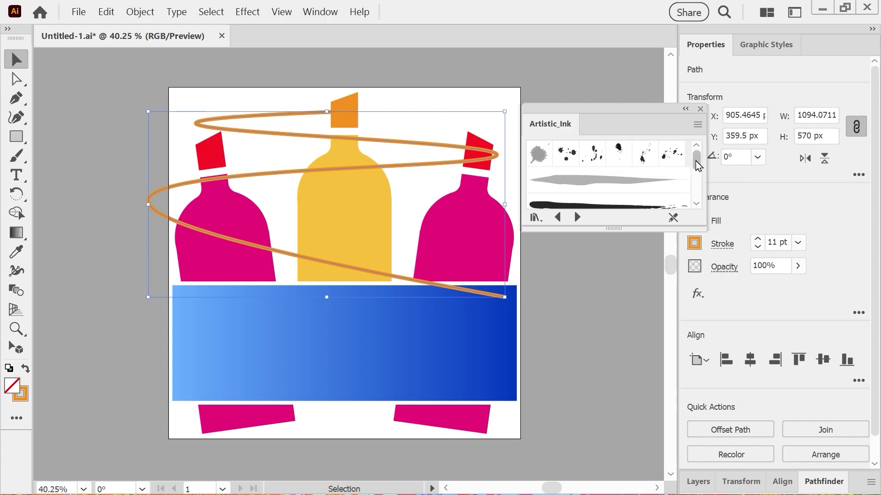
# Step: Browse the ink brushes and apply the dry marker stroke just above Marker - Rough to the orange curve
pyautogui.scroll(-1, 697, 165)
pyautogui.scroll(1, 698, 164)
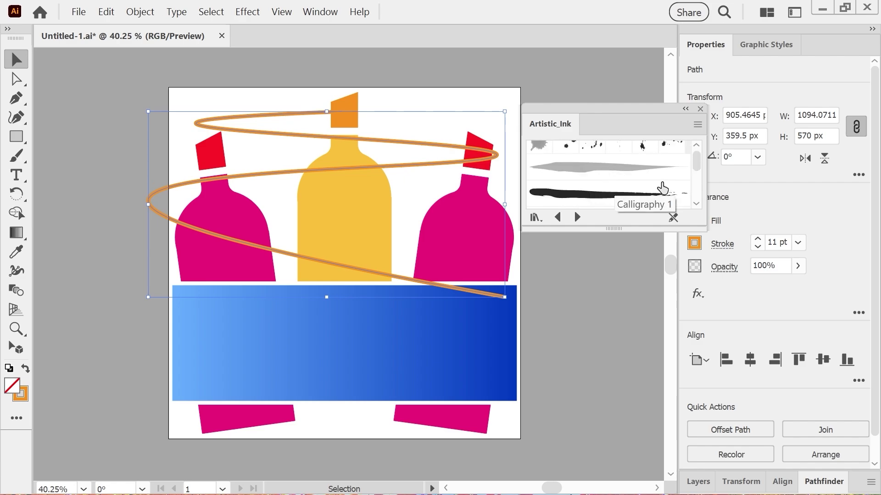
pyautogui.scroll(-2, 697, 168)
pyautogui.scroll(-2, 698, 171)
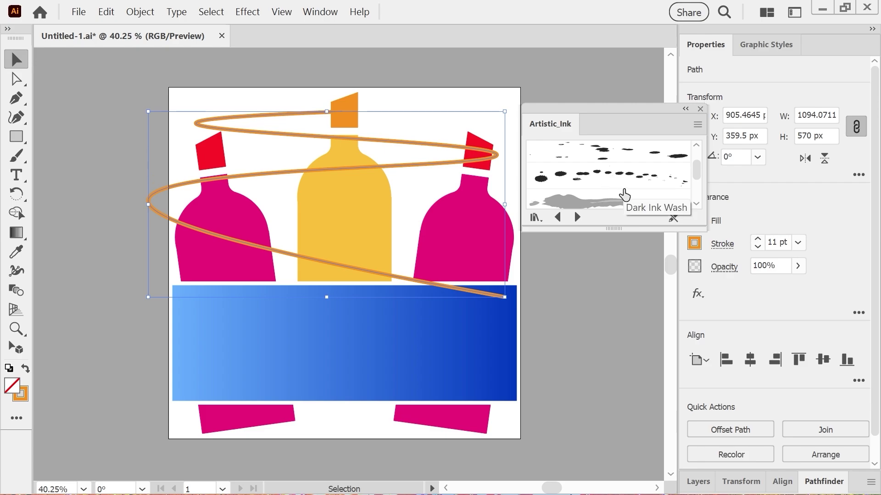
pyautogui.moveTo(698, 171); pyautogui.dragTo(699, 185)
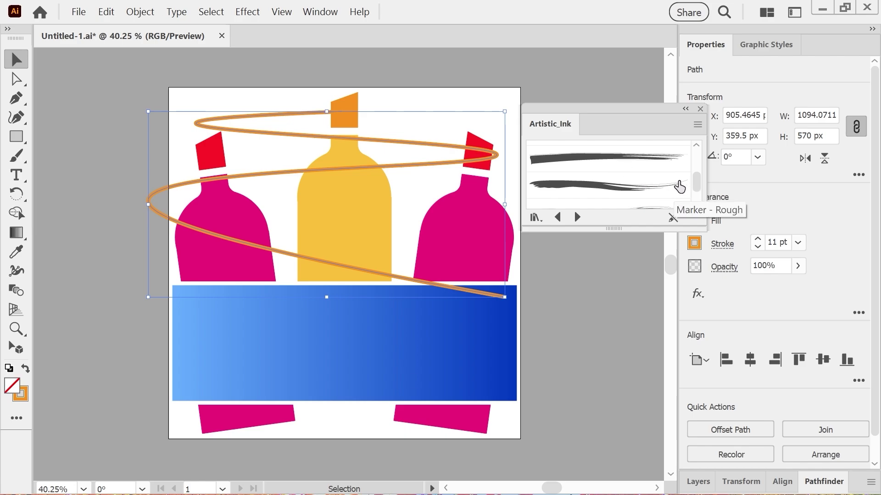
pyautogui.click(614, 166)
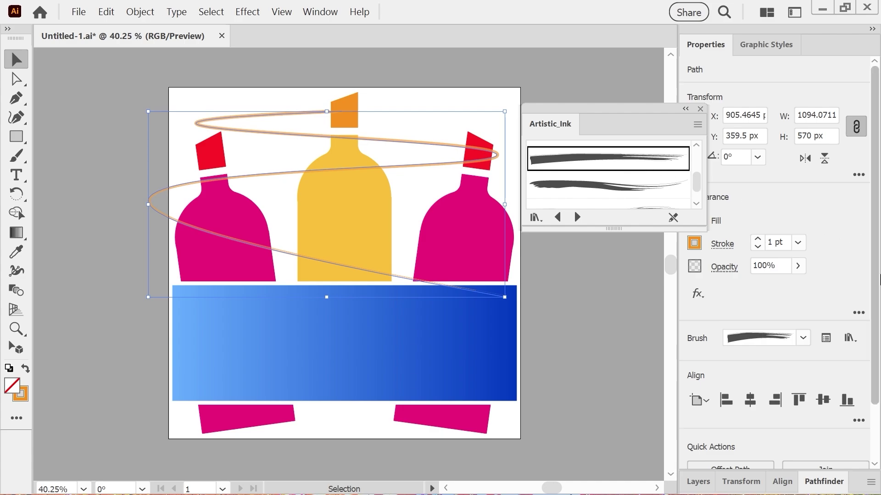
# Step: Raise the brushed curve's stroke weight to 6 pt, close the brush library and deselect the curve
pyautogui.click(758, 239)
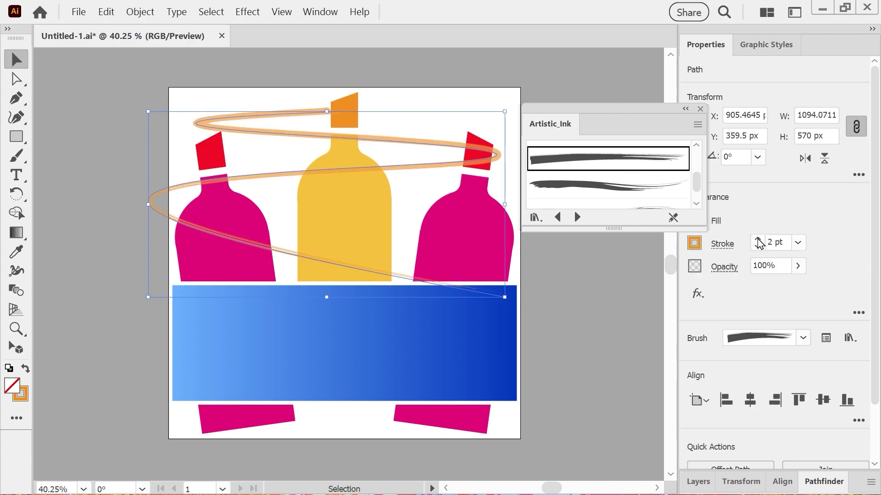
pyautogui.click(758, 240)
pyautogui.click(758, 240)
pyautogui.click(758, 239)
pyautogui.click(758, 240)
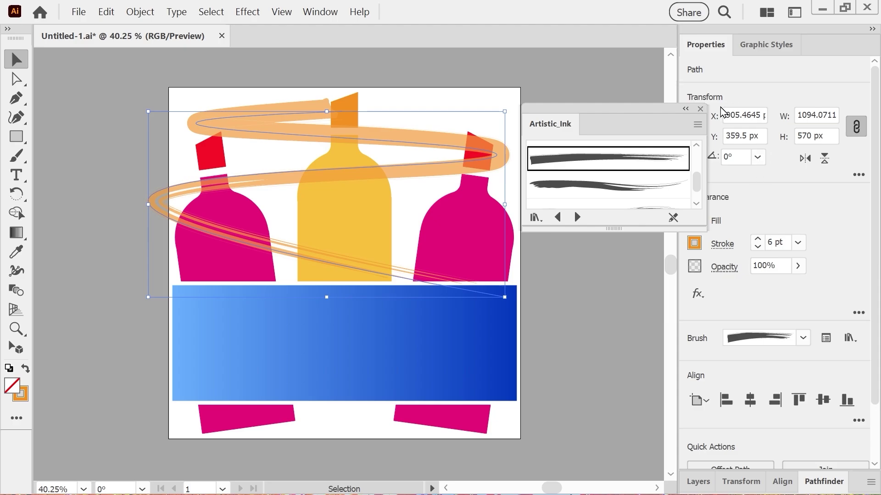
pyautogui.click(700, 108)
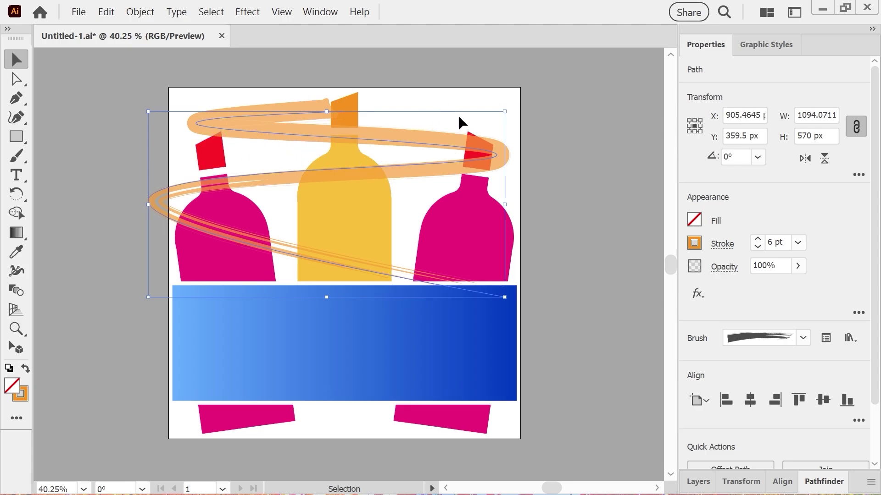
pyautogui.click(133, 160)
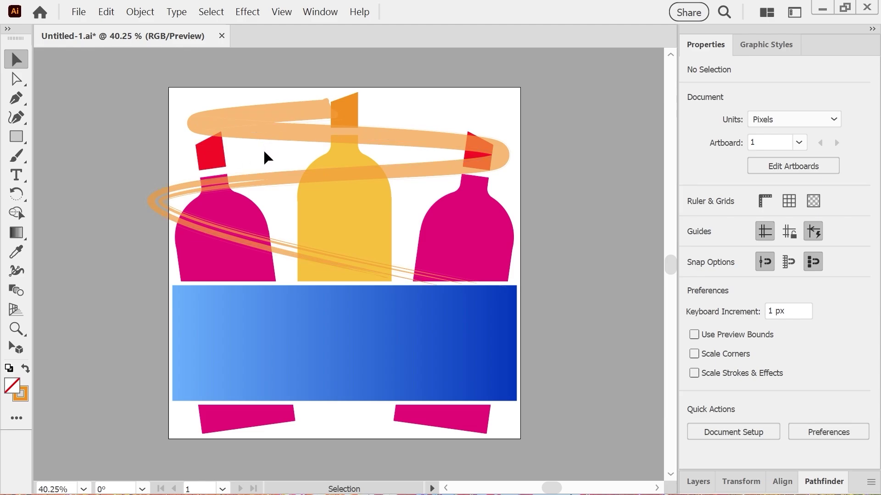
# Step: Send the brushed orange curve to the back, behind all the bottles, and deselect it
pyautogui.click(239, 121)
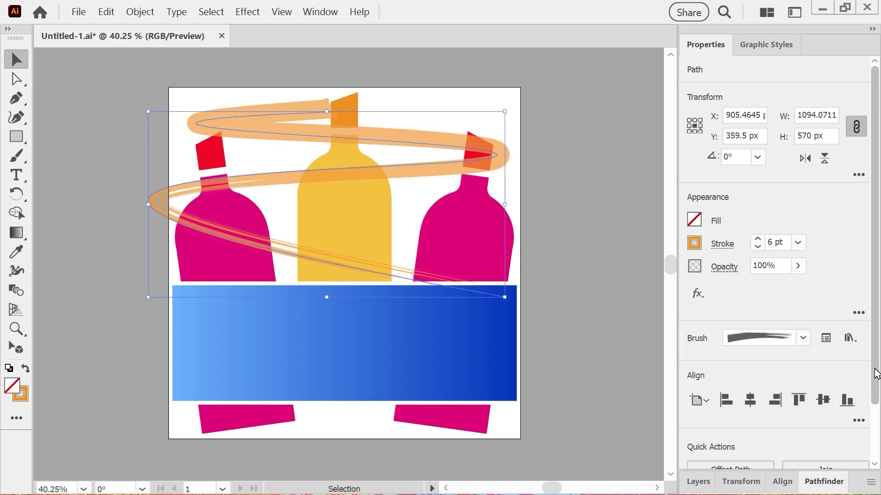
pyautogui.moveTo(877, 374); pyautogui.dragTo(876, 436)
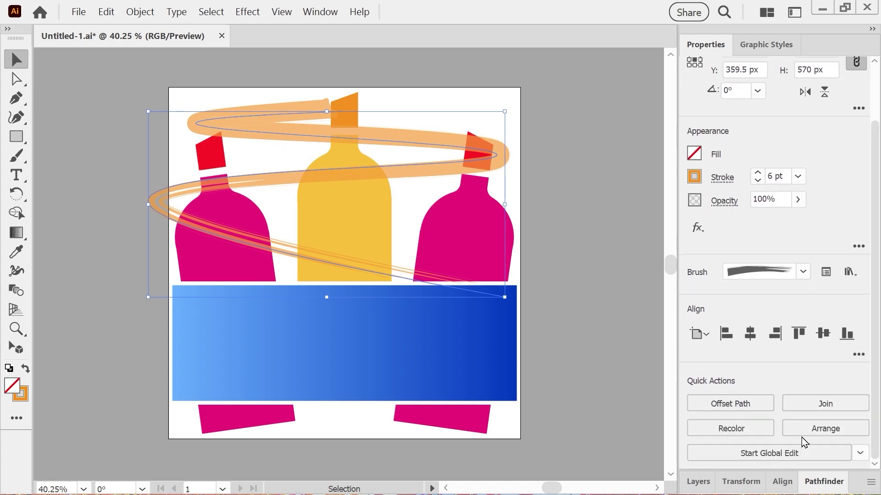
pyautogui.click(783, 431)
pyautogui.click(755, 397)
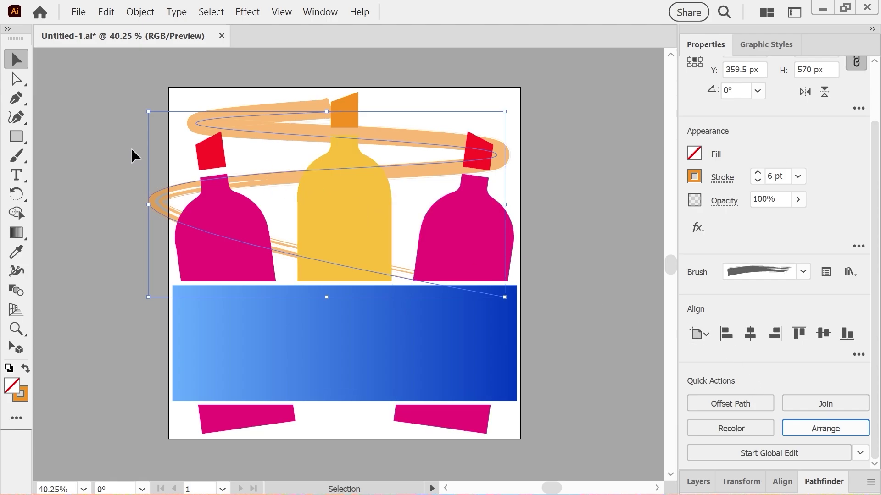
pyautogui.click(122, 138)
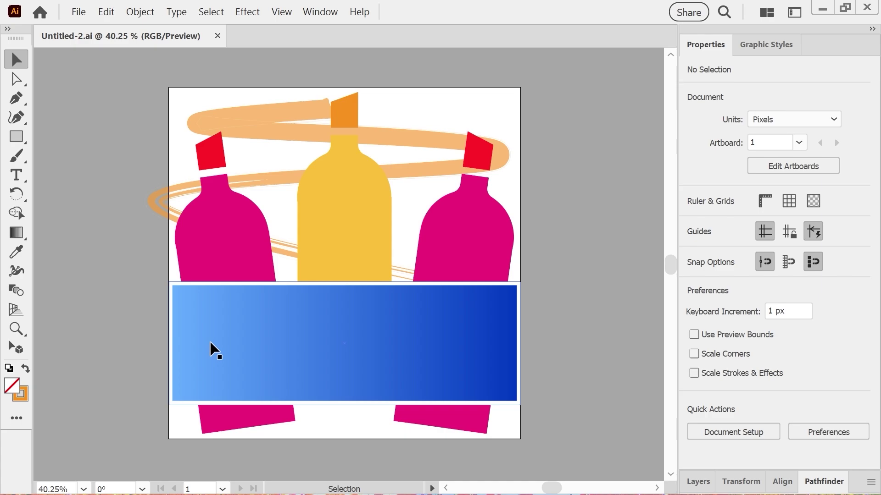
# Step: Create an area text frame about 445 by 116 px in the middle of the blue banner and set its font size to 80 pt
pyautogui.click(17, 177)
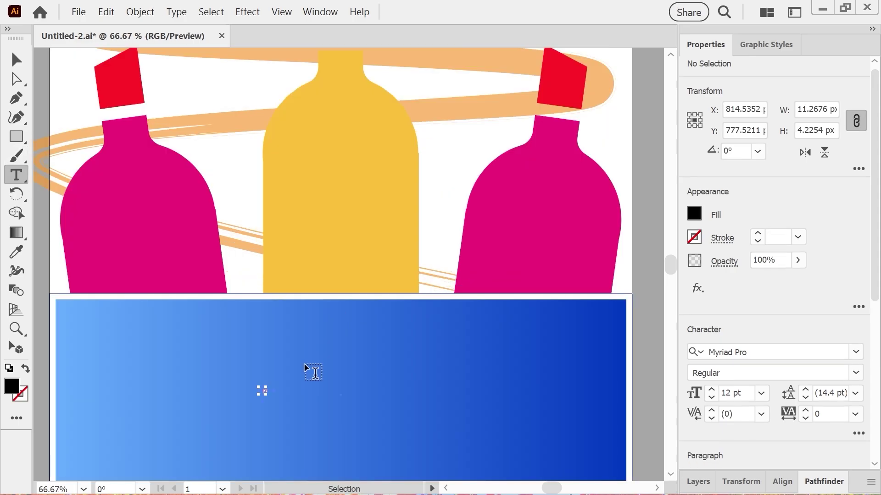
pyautogui.hotkey('ctrl', 'z')
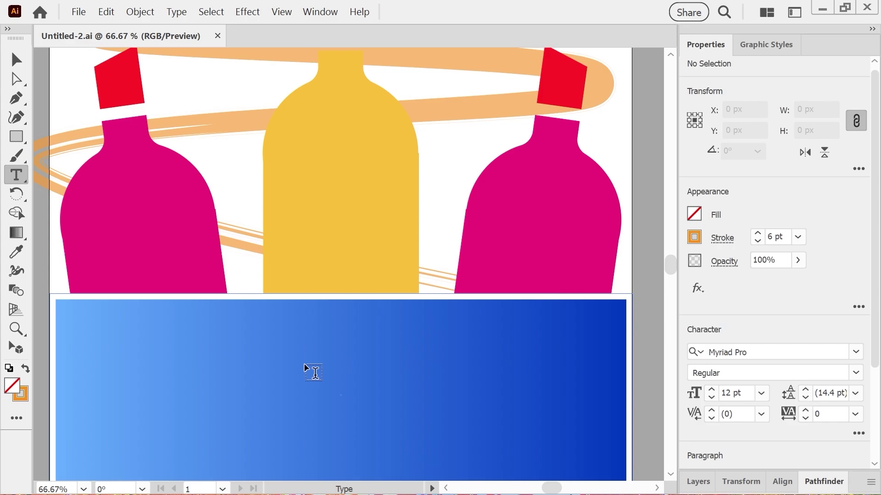
pyautogui.scroll(-2, 305, 369)
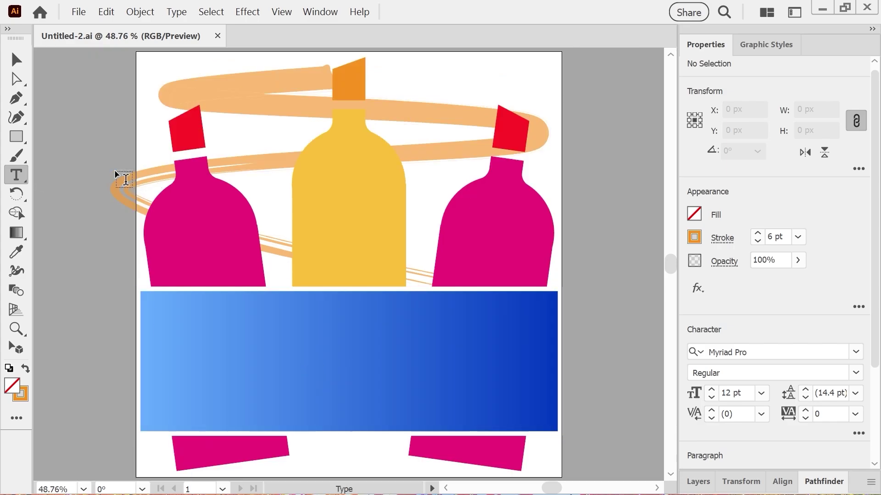
pyautogui.moveTo(245, 345); pyautogui.dragTo(419, 386)
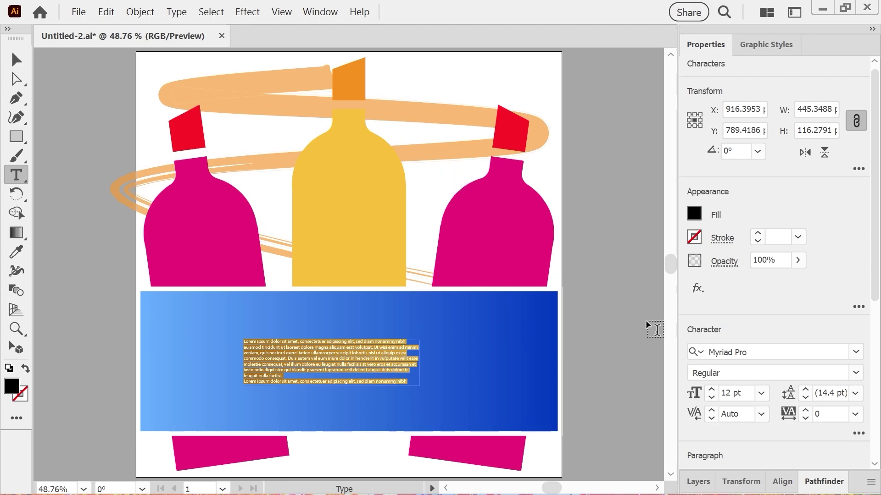
pyautogui.doubleClick(724, 392)
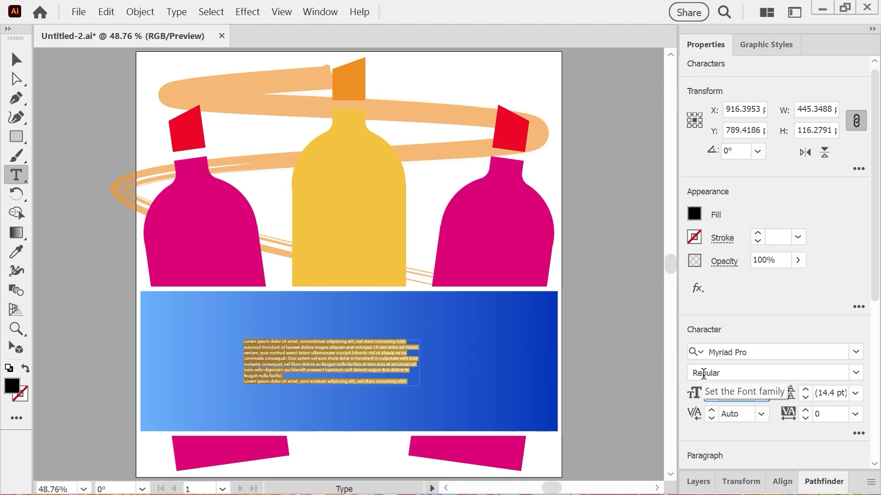
pyautogui.write('80')
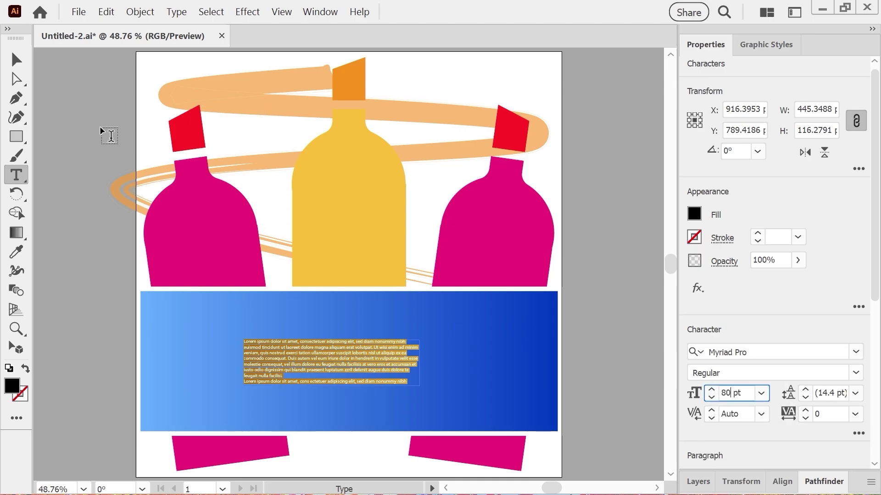
pyautogui.press('Return')
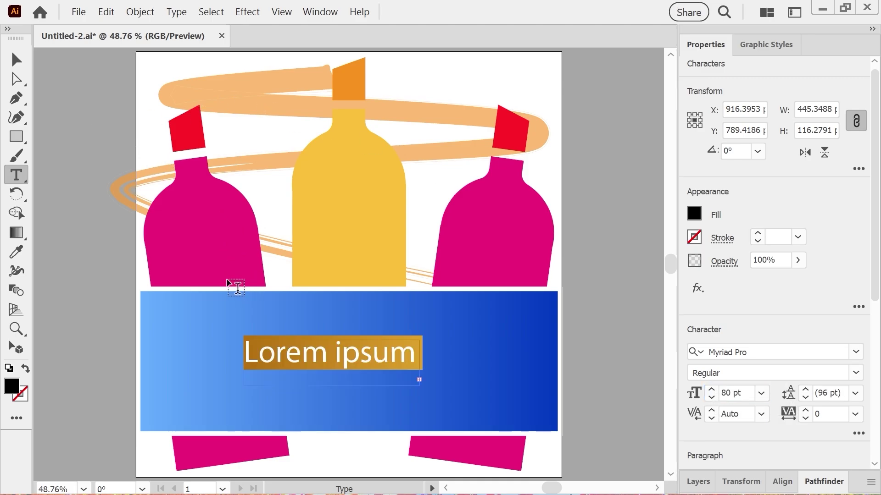
# Step: Replace the placeholder text with "ART SUPPLIES" and tighten its text frame to about 433 px wide
pyautogui.press('BackSpace')
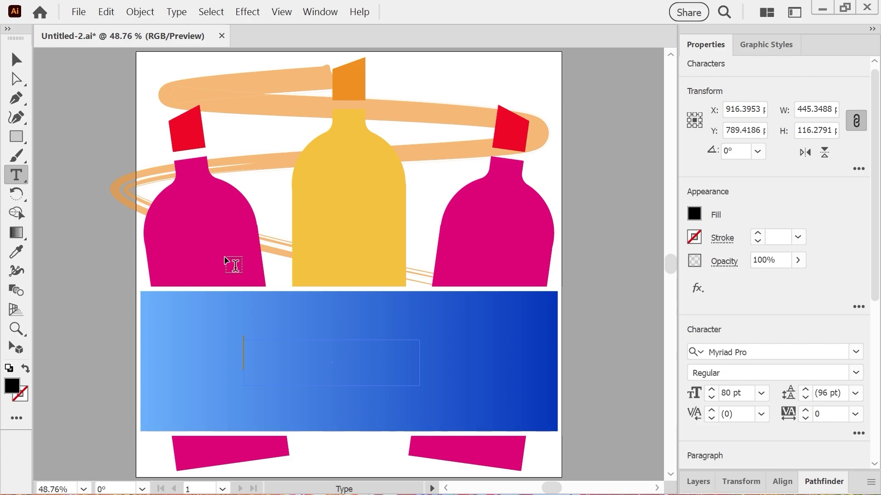
pyautogui.write('Art Sy')
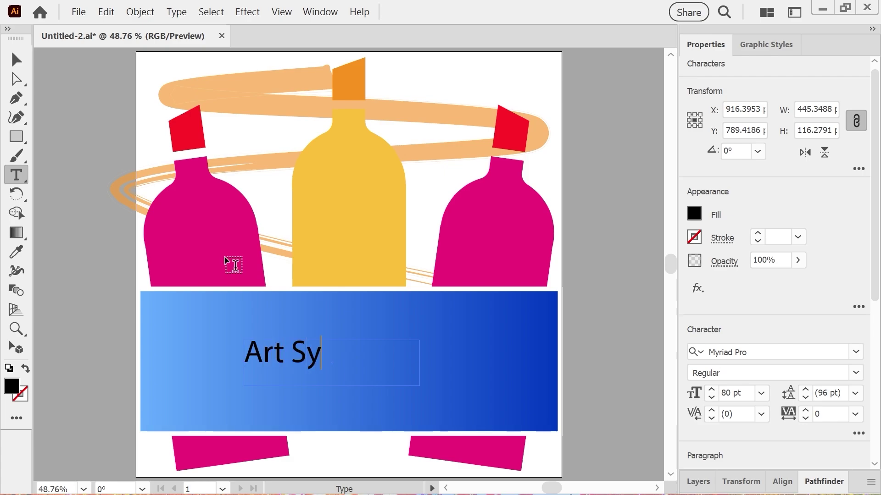
pyautogui.press('Escape')
pyautogui.press('BackSpace')
pyautogui.press('BackSpace')
pyautogui.write('upplie')
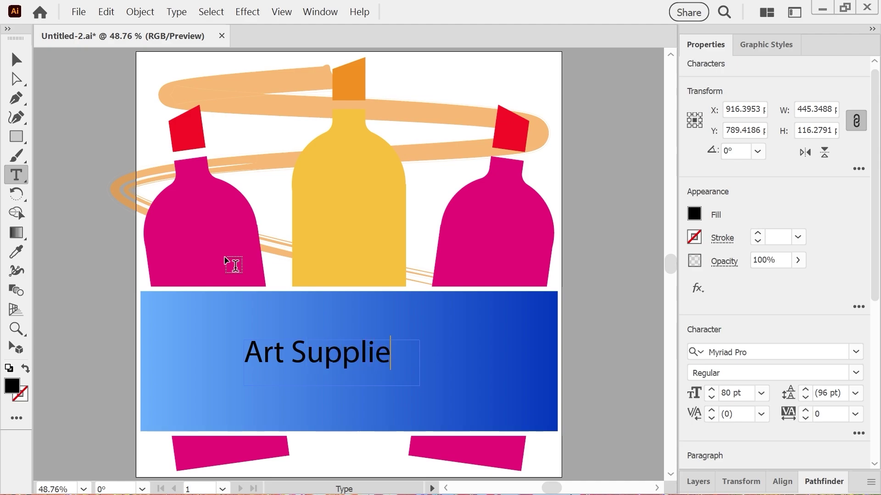
pyautogui.write('s')
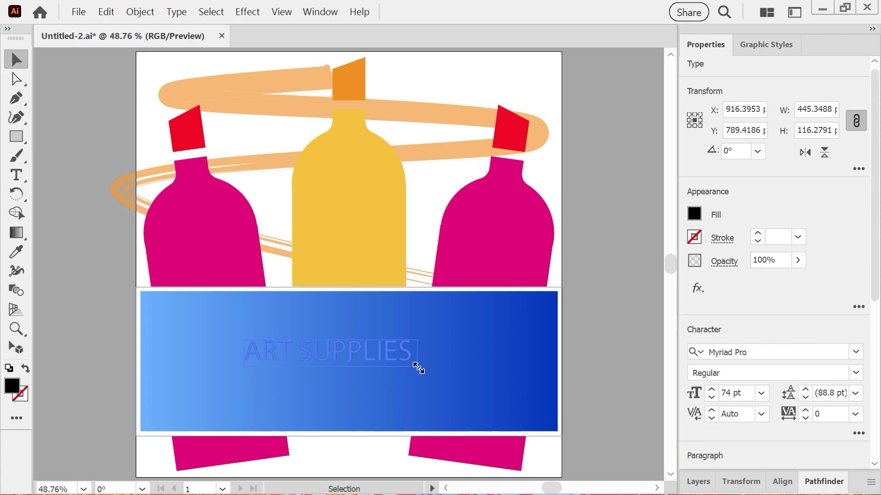
pyautogui.moveTo(419, 368); pyautogui.dragTo(412, 367)
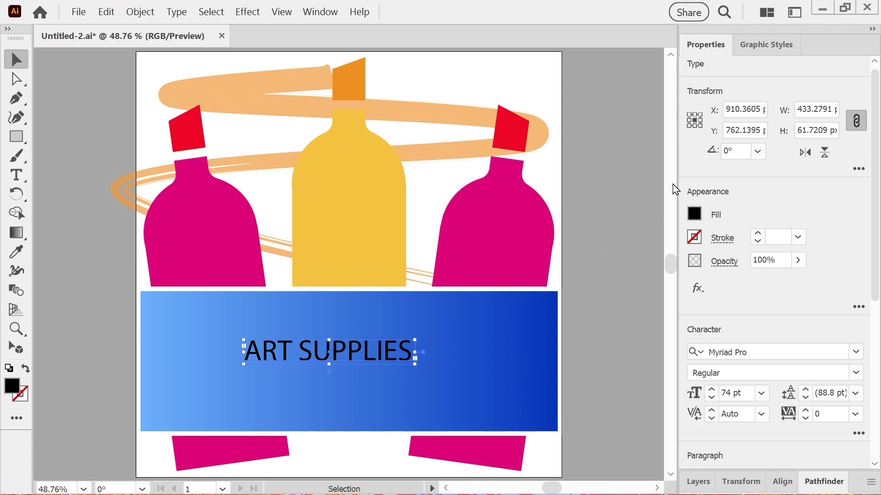
# Step: Change the fill of the ART SUPPLIES text to the red-orange swatch
pyautogui.click(693, 216)
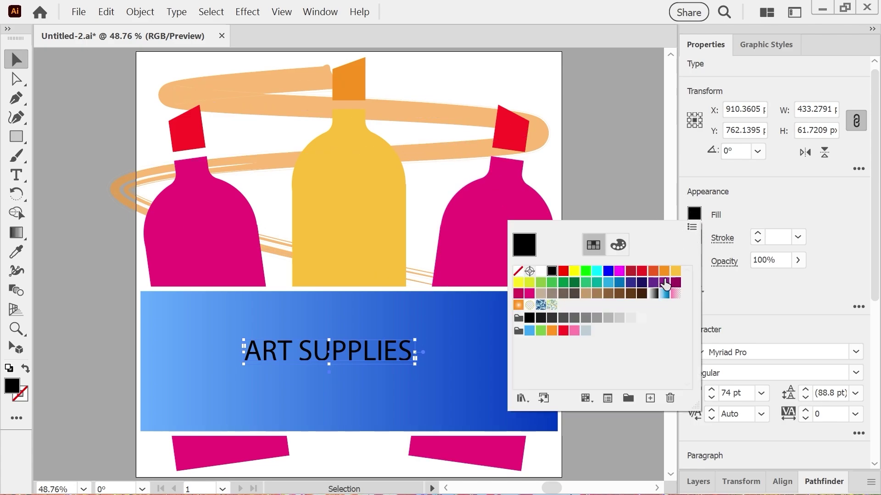
pyautogui.click(663, 271)
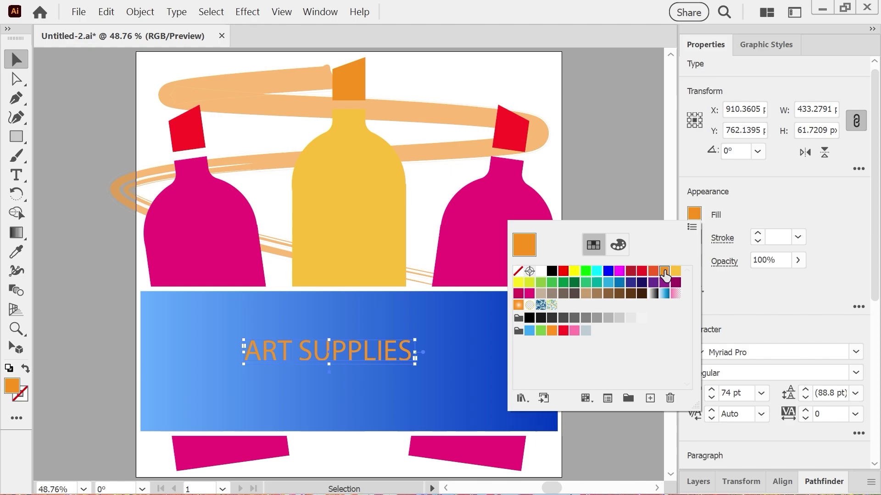
pyautogui.click(655, 274)
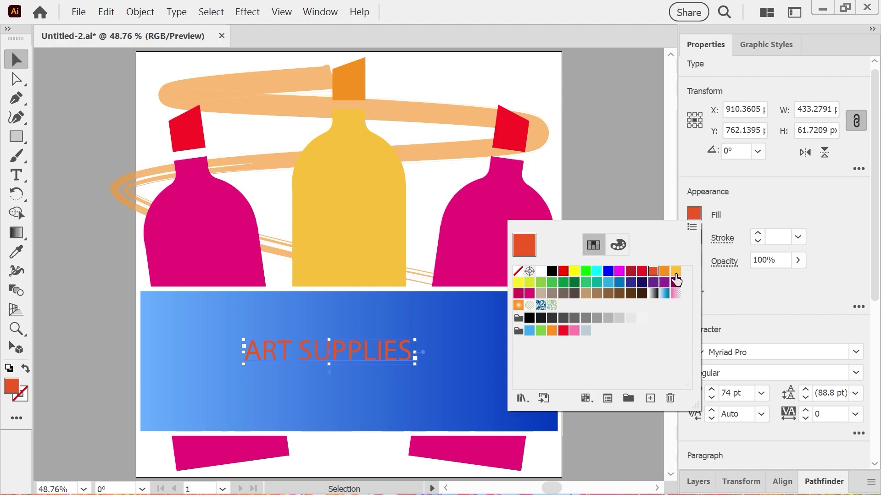
pyautogui.click(743, 206)
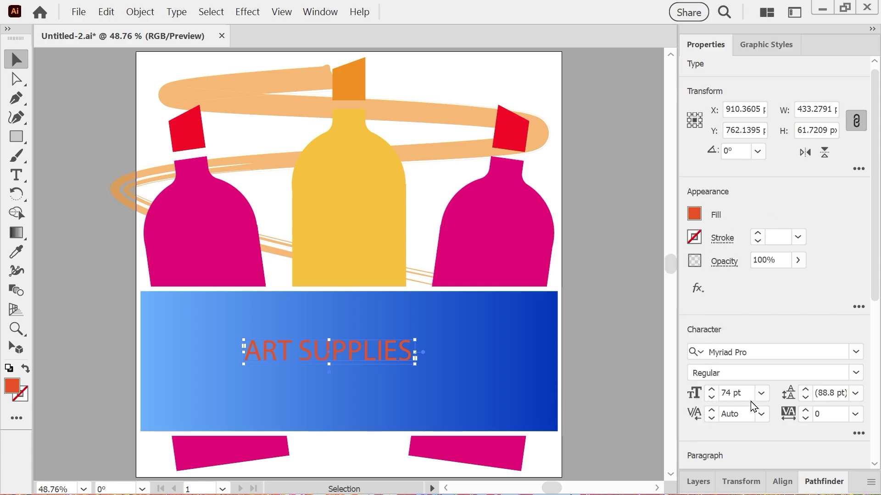
# Step: Set the ART SUPPLIES text to a font size of 73 pt and a tracking of 30
pyautogui.click(712, 397)
pyautogui.click(806, 412)
pyautogui.moveTo(807, 415); pyautogui.dragTo(807, 412)
pyautogui.click(806, 419)
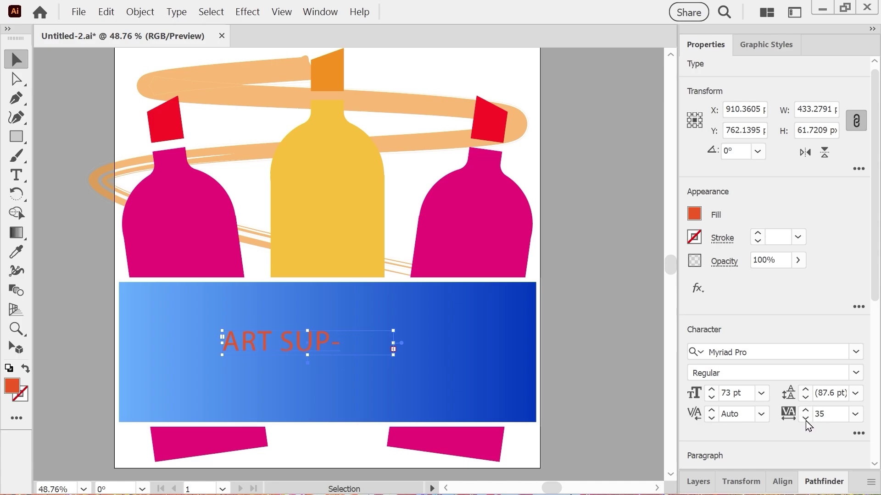
pyautogui.click(806, 420)
pyautogui.click(807, 420)
pyautogui.click(806, 419)
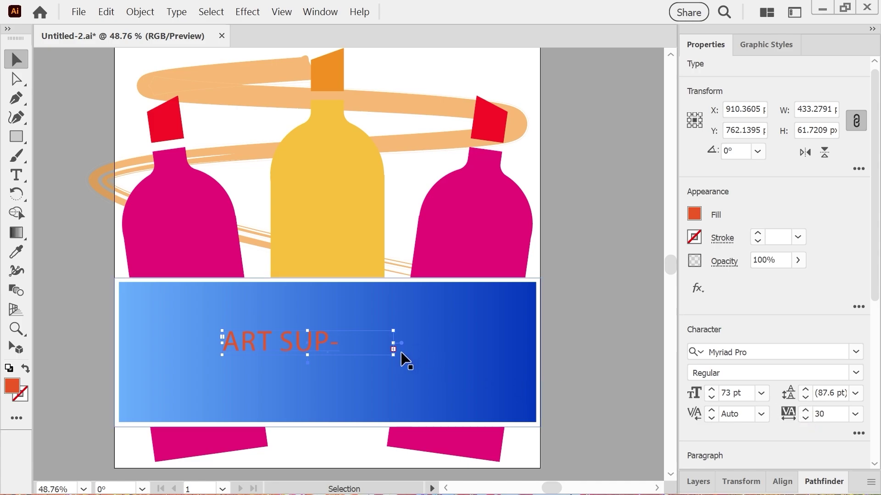
# Step: Widen the text frame to about 459 px to fit all of ART SUPPLIES, dismissing the Move dialog and the radial menu
pyautogui.moveTo(393, 354); pyautogui.dragTo(404, 358)
pyautogui.press('Return')
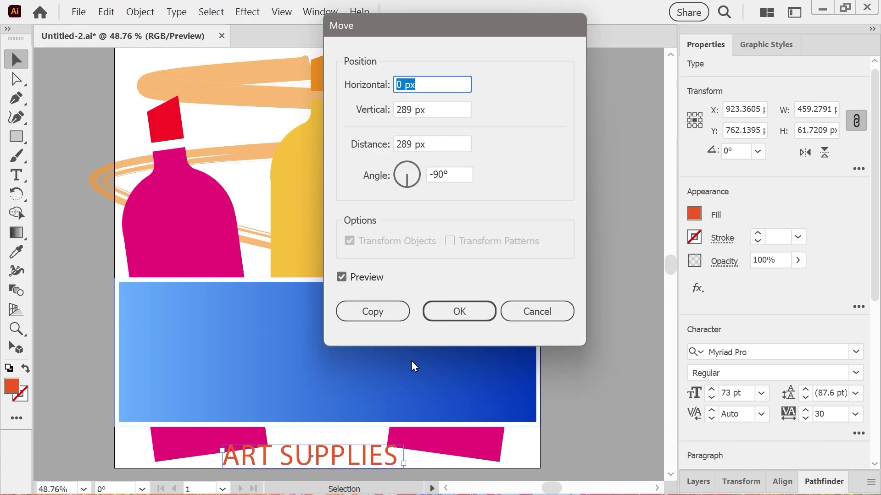
pyautogui.click(534, 319)
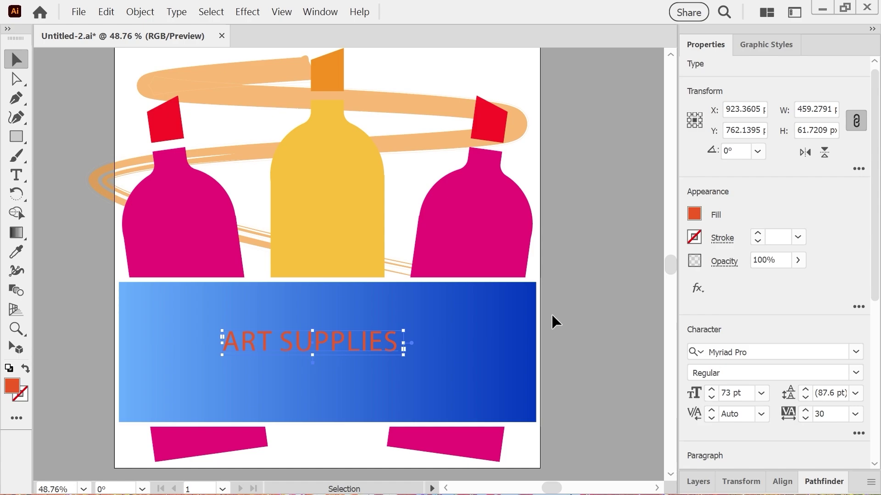
pyautogui.moveTo(342, 188); pyautogui.dragTo(332, 169)
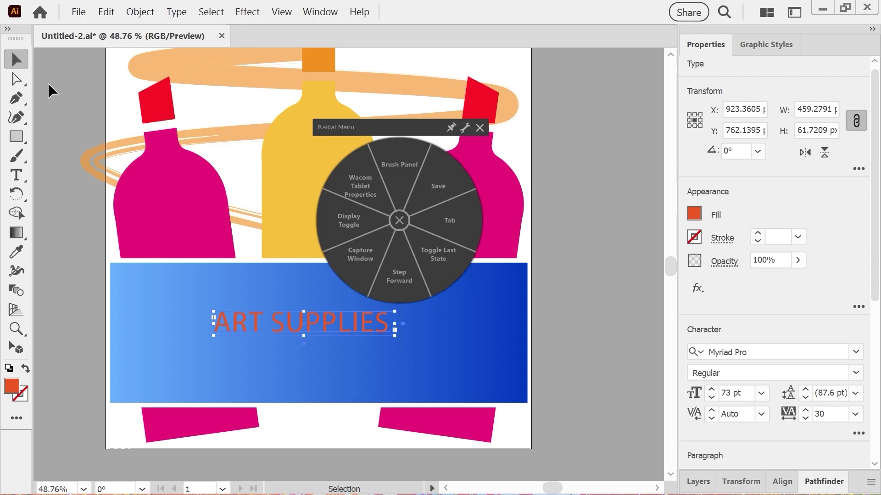
pyautogui.hotkey('ctrl', '0')
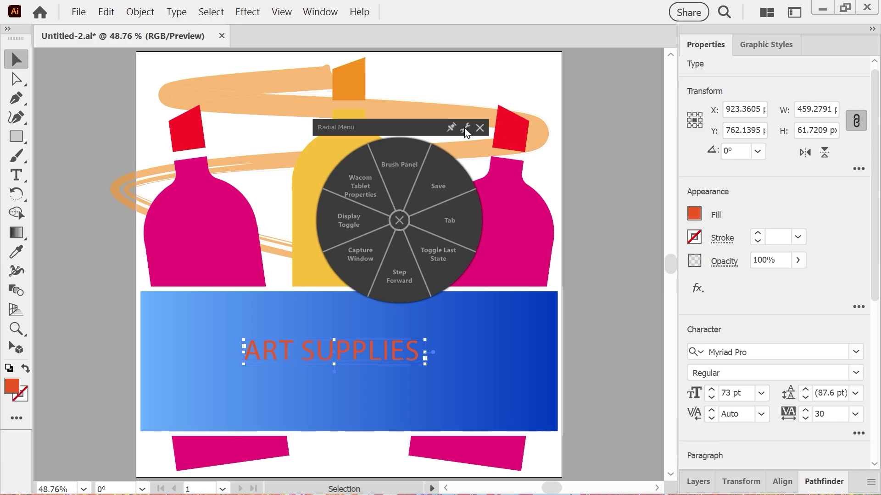
pyautogui.click(479, 128)
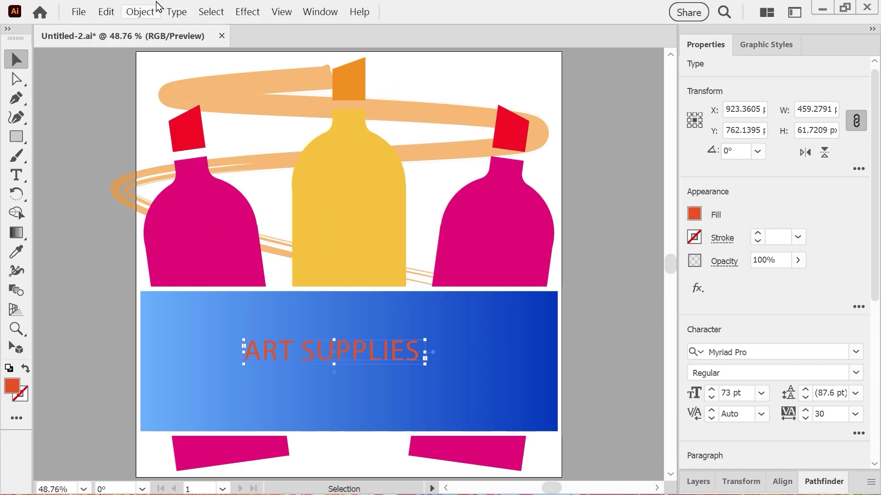
# Step: Duplicate the ART SUPPLIES text and place the copy directly above the original on the blue banner
pyautogui.click(107, 12)
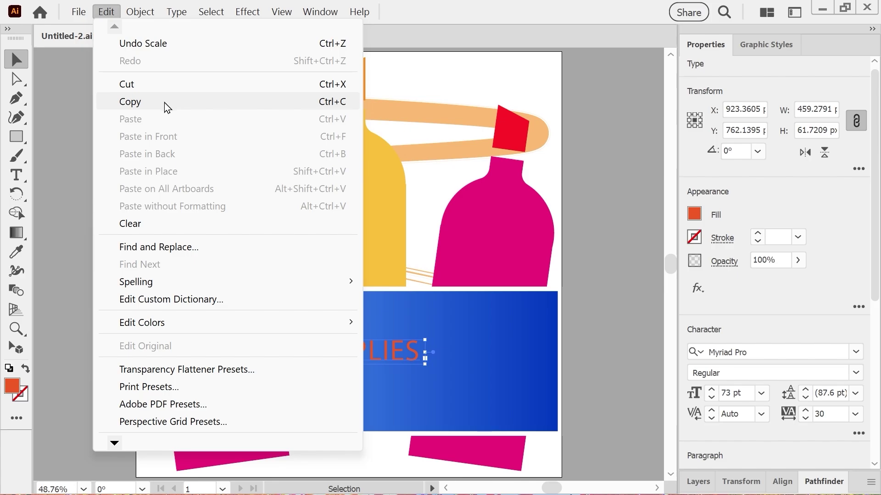
pyautogui.click(167, 107)
pyautogui.click(106, 12)
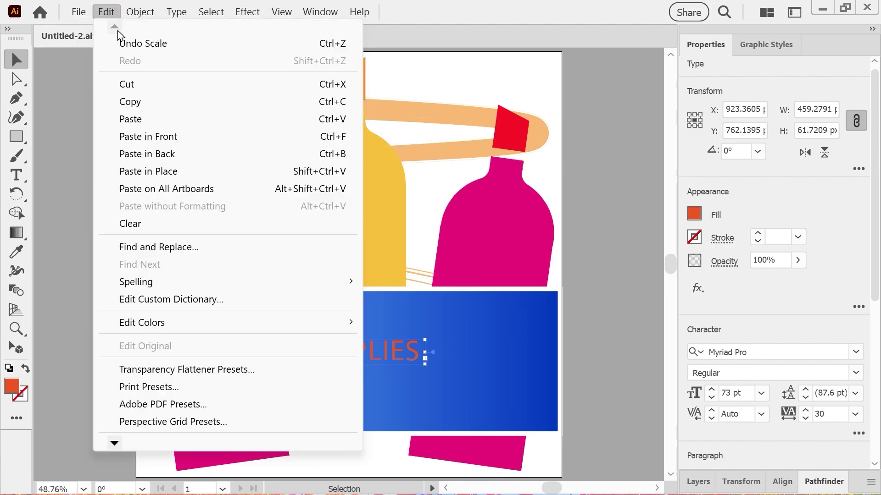
pyautogui.click(147, 115)
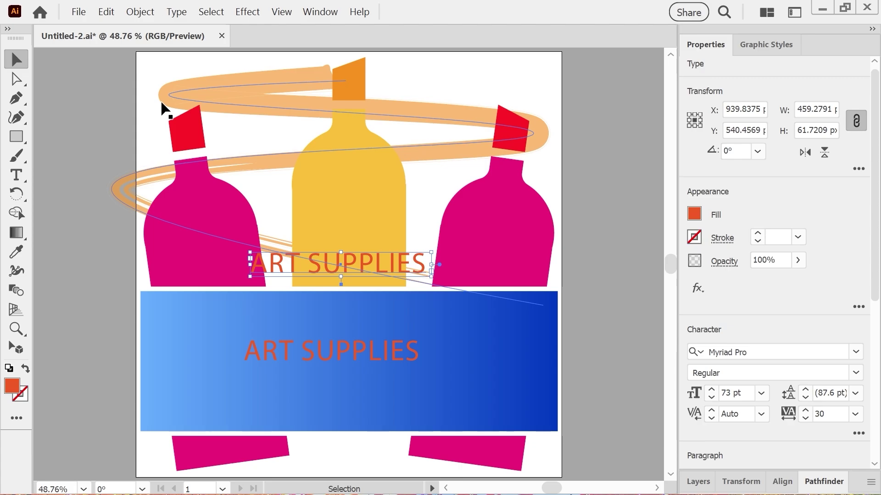
pyautogui.moveTo(340, 257); pyautogui.dragTo(334, 309)
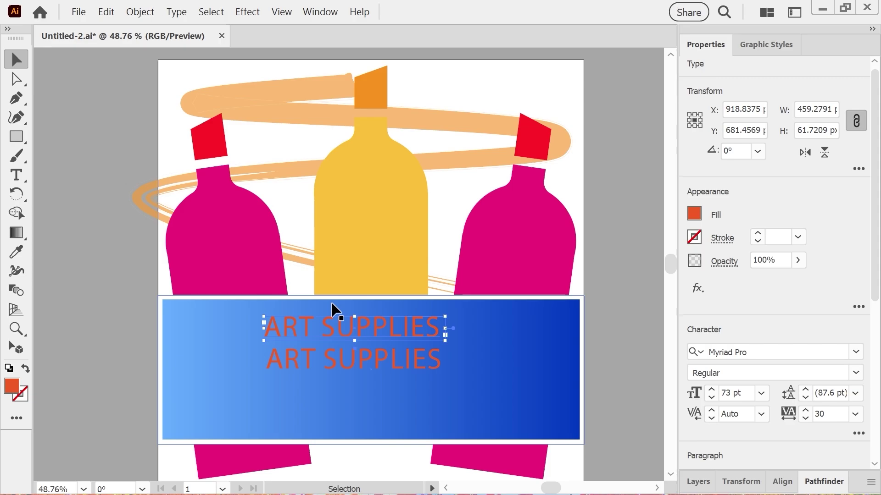
# Step: Move both text lines together to the banner's horizontal center, and raise the upper line to open a gap between them
pyautogui.click(16, 176)
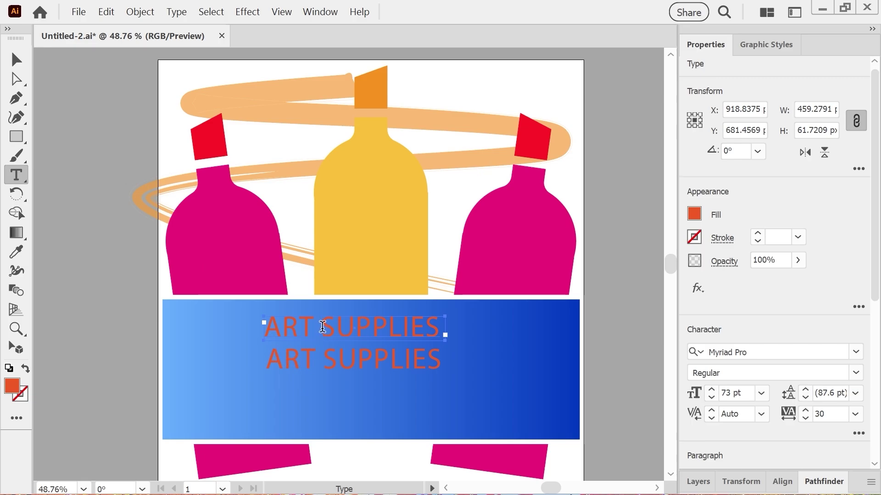
pyautogui.tripleClick(327, 328)
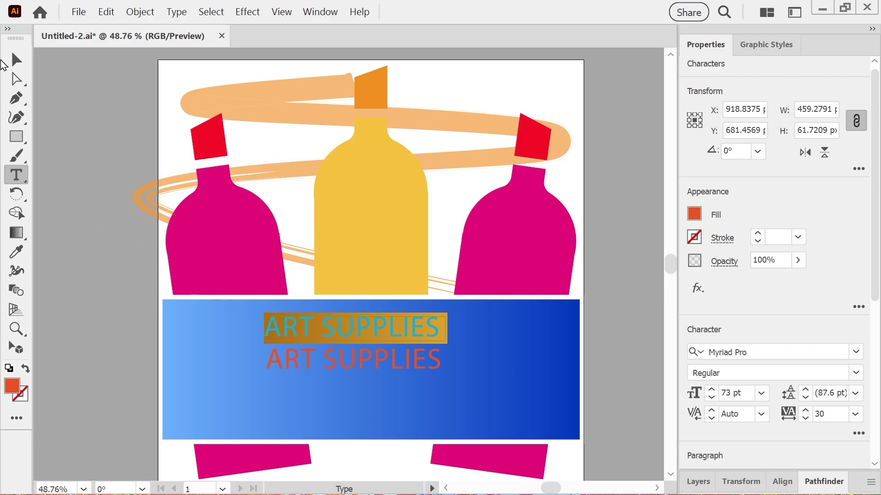
pyautogui.click(16, 60)
pyautogui.moveTo(329, 326); pyautogui.dragTo(343, 356)
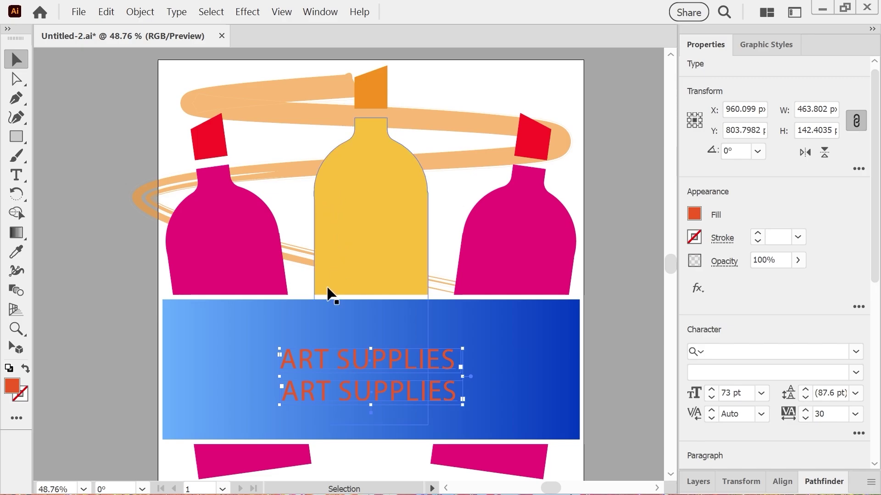
pyautogui.click(331, 340)
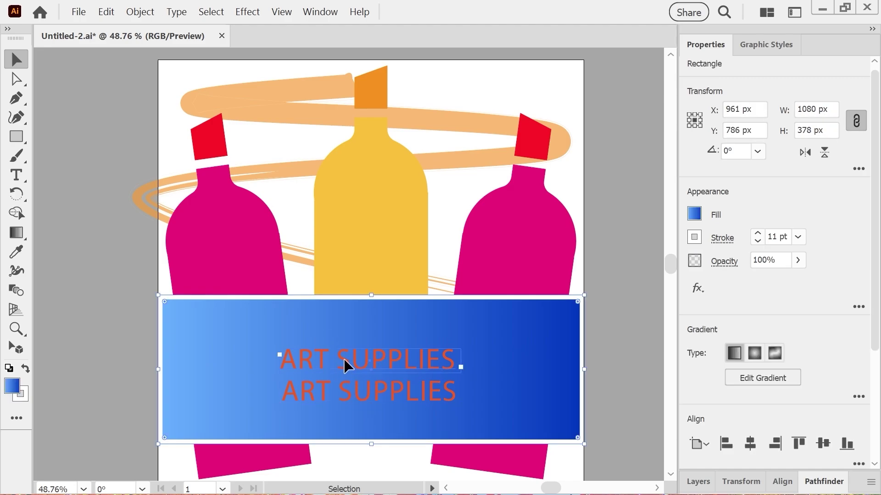
pyautogui.moveTo(343, 360); pyautogui.dragTo(345, 332)
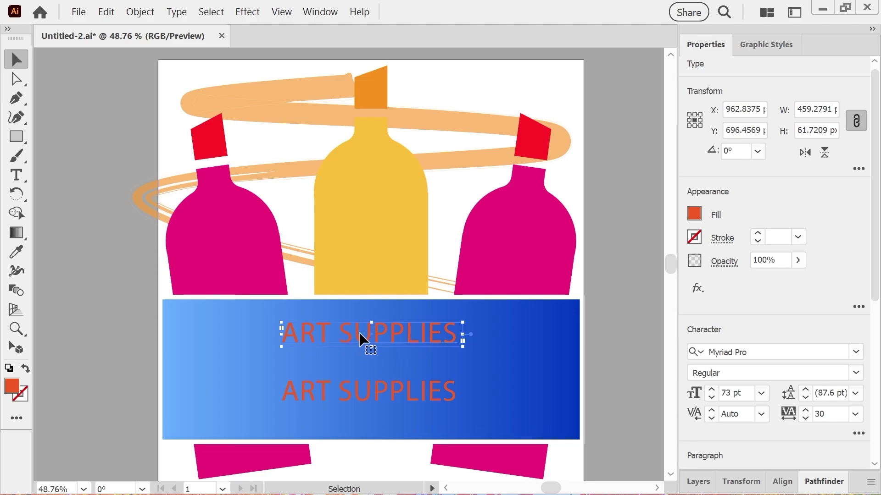
# Step: Replace the upper ART SUPPLIES line on the banner with "CRAFTY"
pyautogui.click(16, 175)
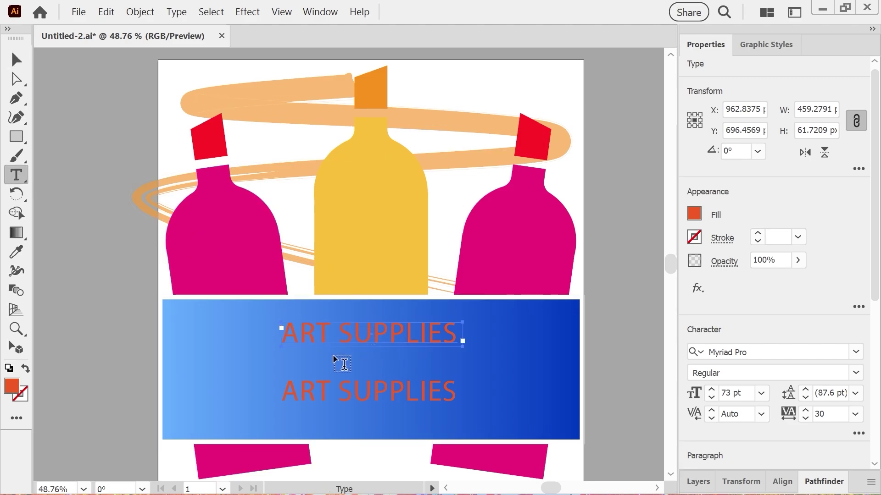
pyautogui.tripleClick(357, 334)
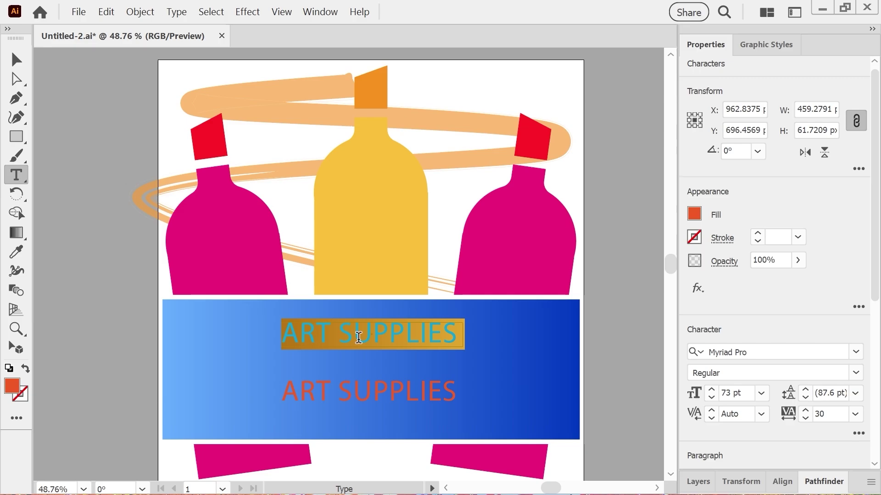
pyautogui.write('CRAFTY')
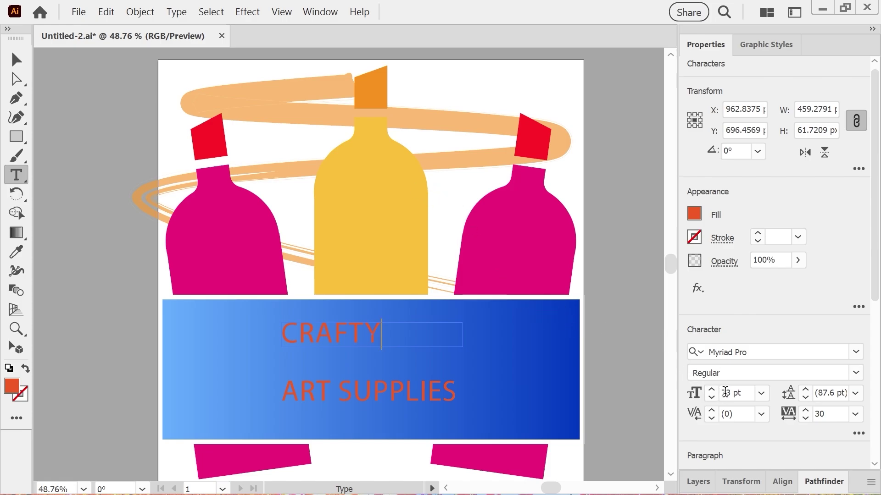
# Step: Set the font size of the CRAFTY line on the banner to 190 pt
pyautogui.click(734, 393)
pyautogui.write('1')
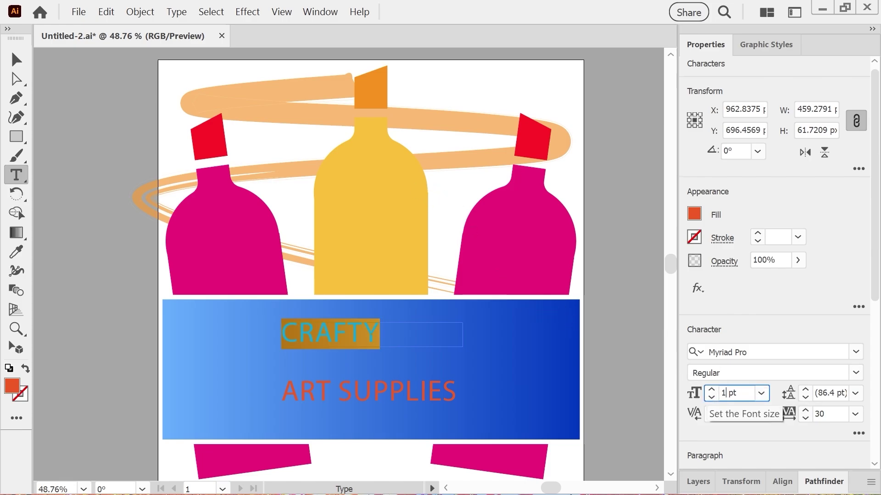
pyautogui.write('90')
pyautogui.press('Return')
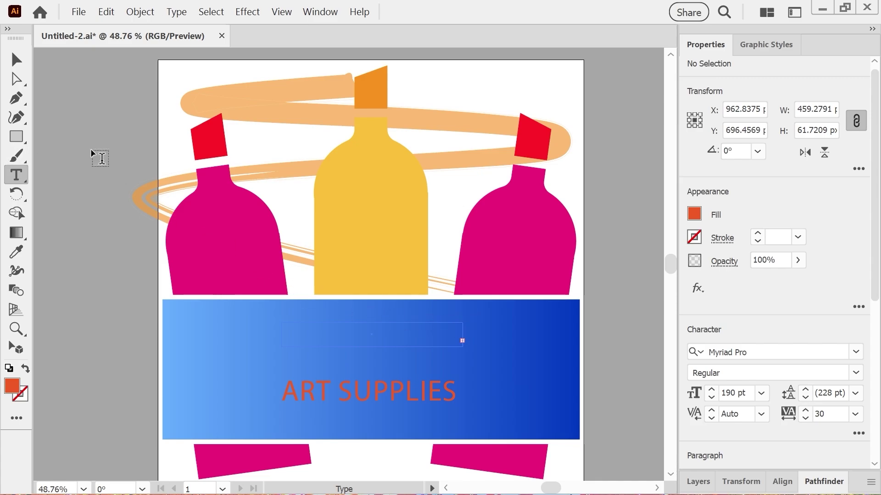
pyautogui.press('Escape')
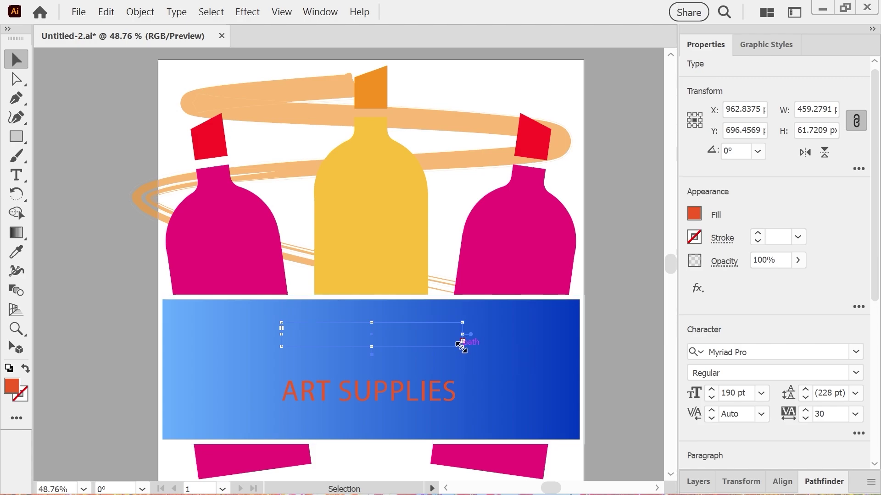
# Step: Enlarge the CRAFTY text frame to about 682 by 147 px and center it above ART SUPPLIES
pyautogui.moveTo(461, 343); pyautogui.dragTo(552, 385)
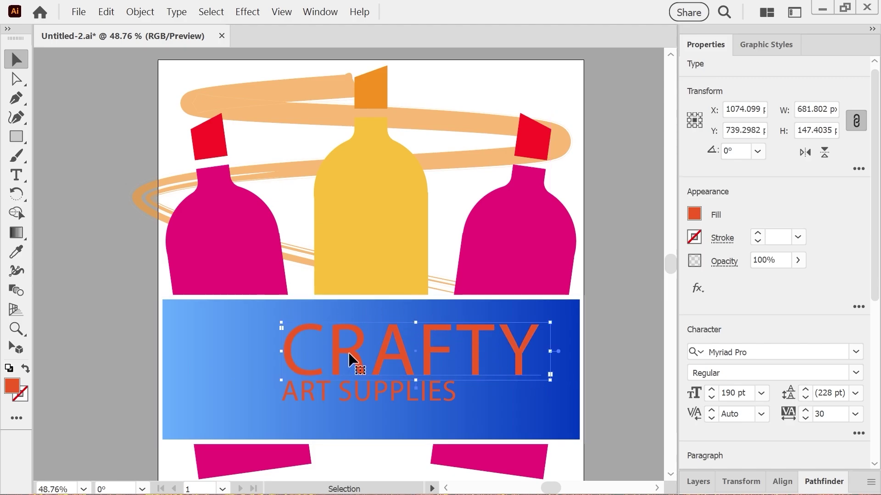
pyautogui.moveTo(347, 352)
pyautogui.mouseDown()
pyautogui.moveTo(293, 345)
pyautogui.moveTo(349, 361)
pyautogui.mouseUp()
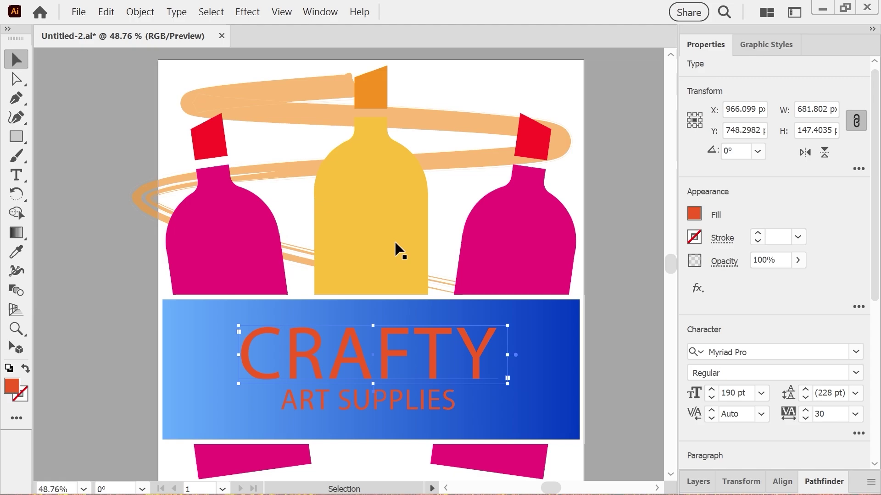
# Step: Apply an envelope warp to CRAFTY with the Arch style and a horizontal bend of 18%
pyautogui.click(139, 12)
pyautogui.moveTo(196, 185)
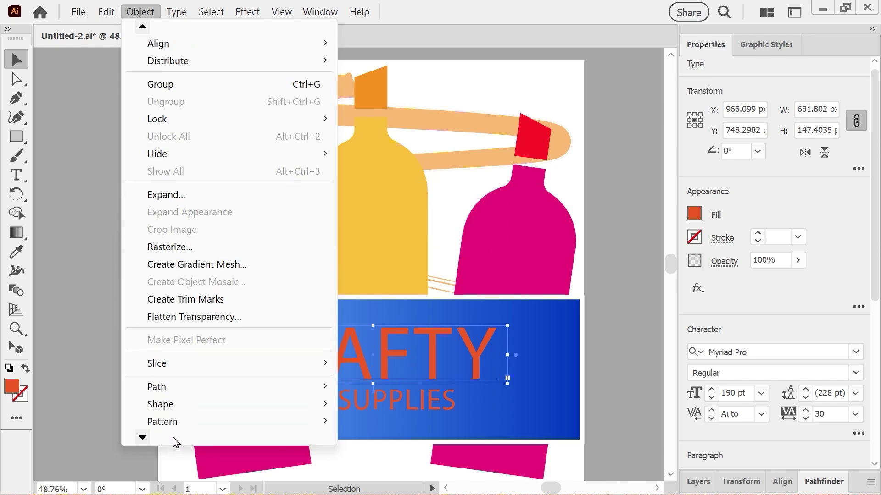
pyautogui.moveTo(185, 422)
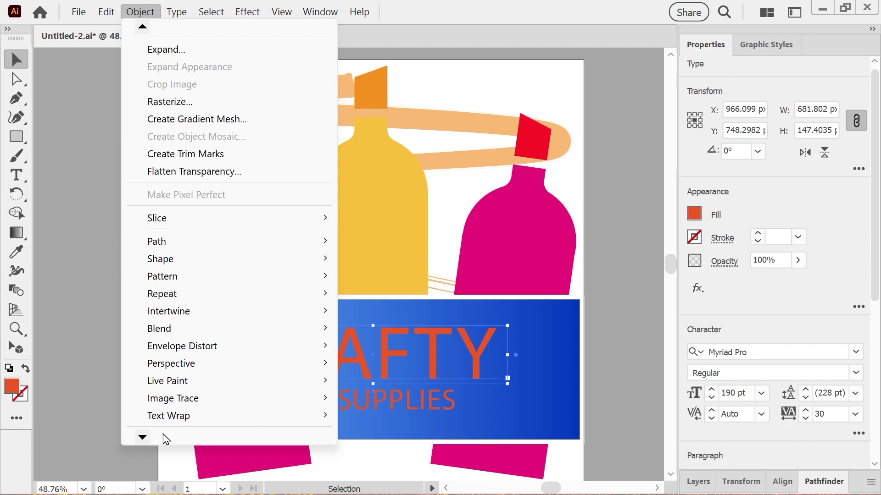
pyautogui.moveTo(166, 438)
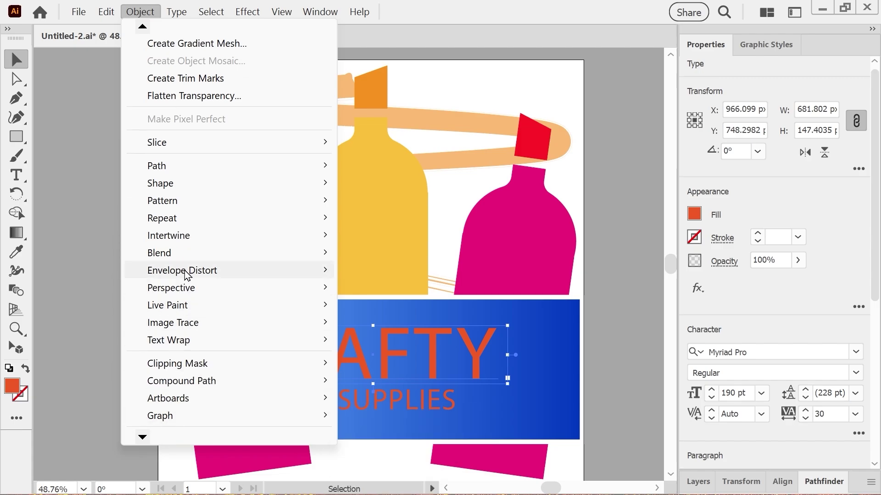
pyautogui.moveTo(188, 272)
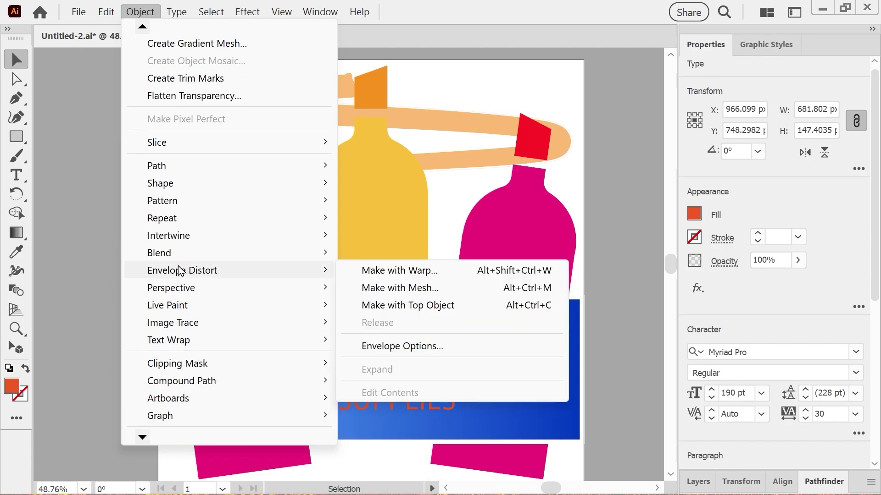
pyautogui.click(371, 273)
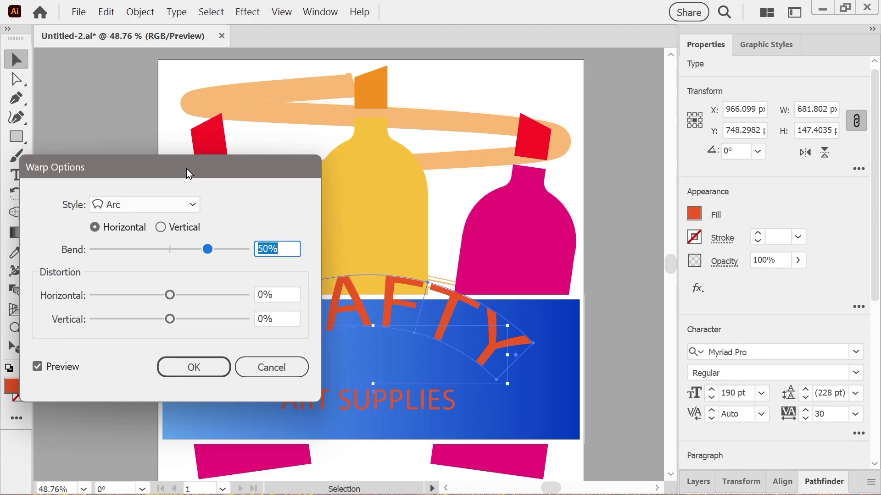
pyautogui.moveTo(190, 174); pyautogui.dragTo(221, 41)
pyautogui.click(224, 75)
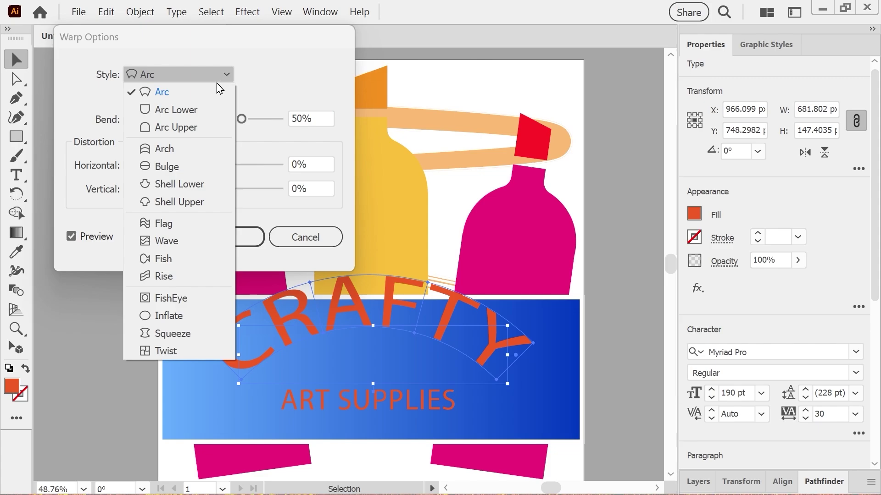
pyautogui.click(201, 149)
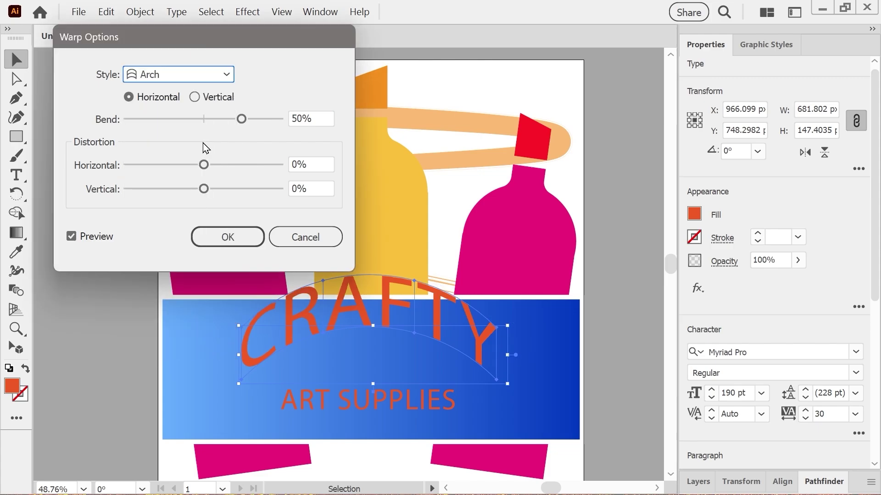
pyautogui.moveTo(241, 120); pyautogui.dragTo(218, 122)
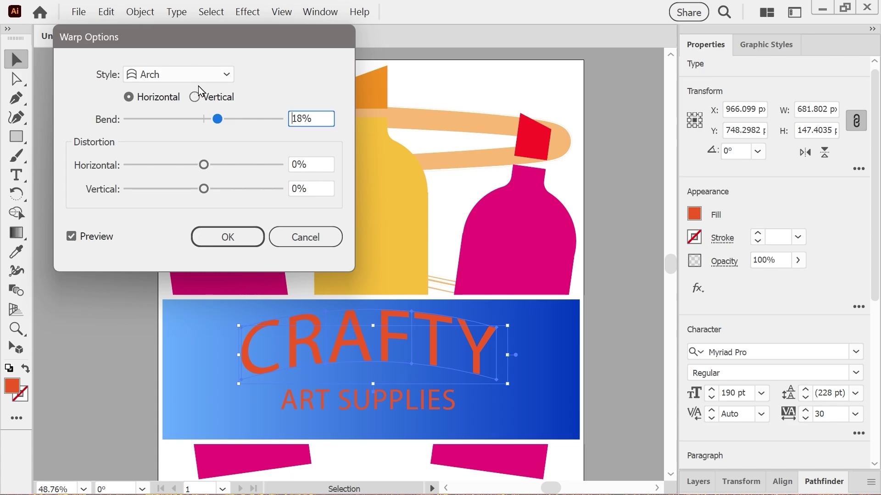
pyautogui.click(217, 238)
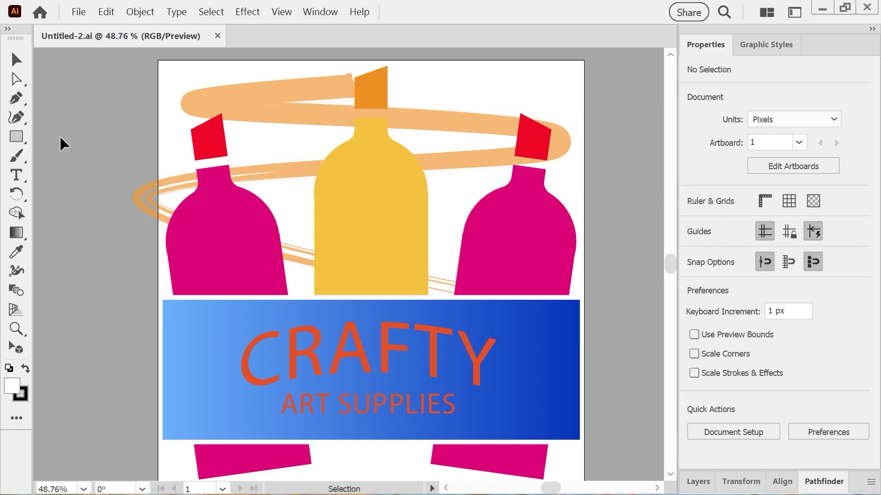
# Step: Draw a circle about 171 px in diameter over the banner's upper-right corner, overlapping the right bottle
pyautogui.click(21, 138)
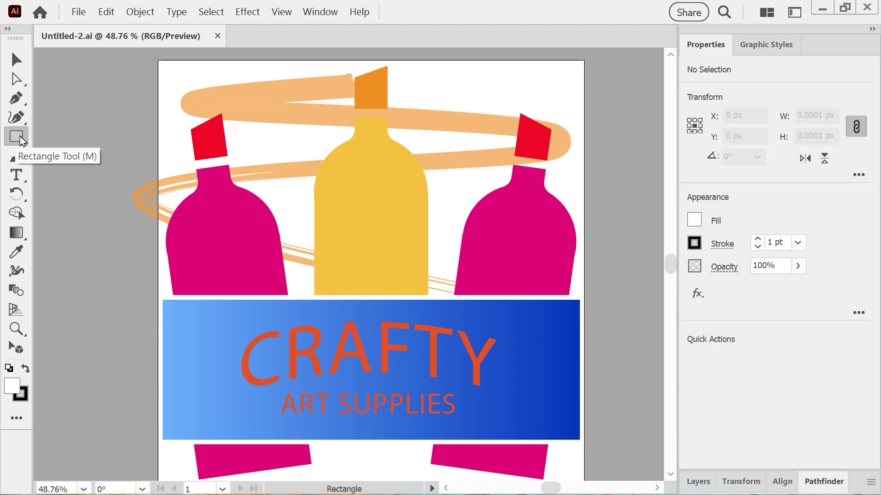
pyautogui.press('l')
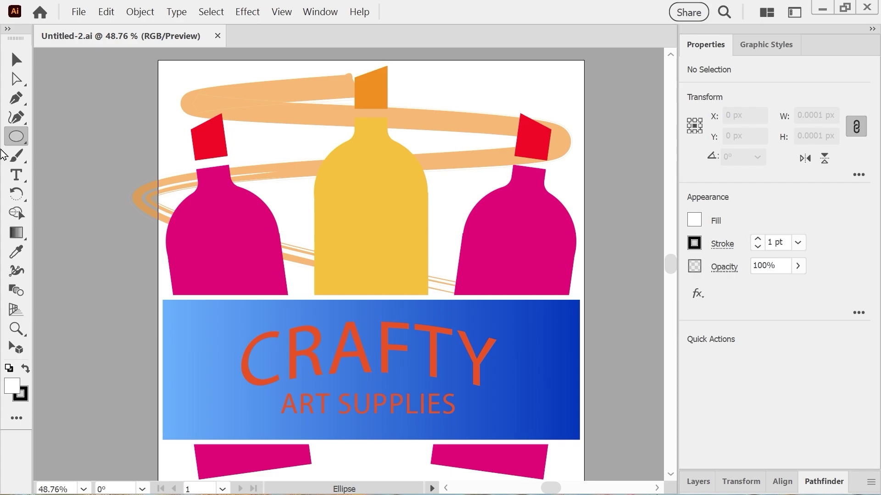
pyautogui.moveTo(573, 265); pyautogui.dragTo(531, 321)
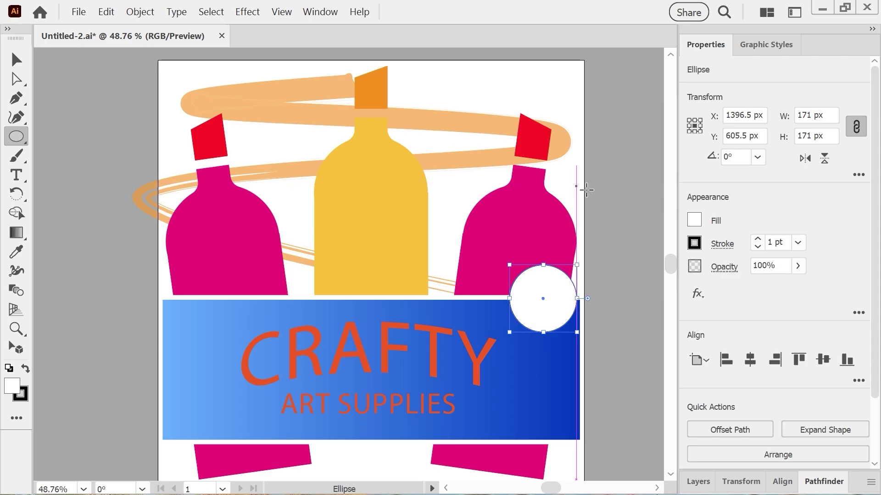
# Step: Fill the circle at the banner's corner with the light blue swatch from the bright color group
pyautogui.click(694, 221)
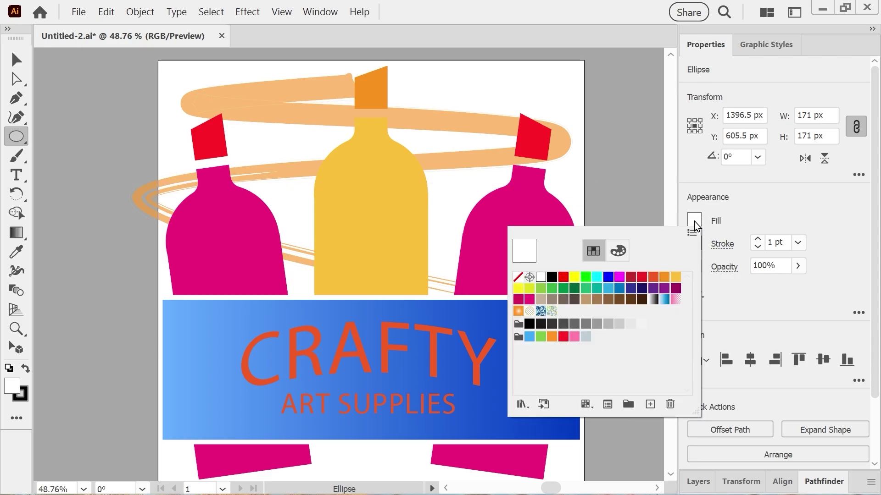
pyautogui.click(694, 221)
pyautogui.click(693, 221)
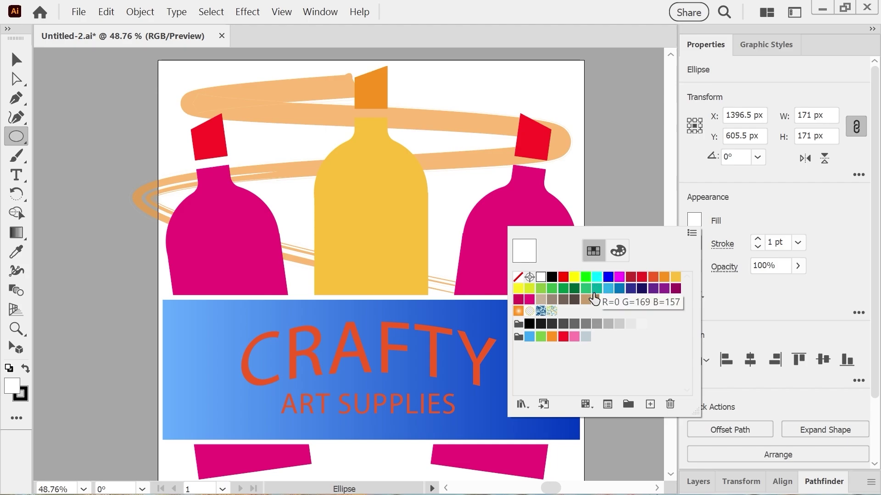
pyautogui.click(528, 338)
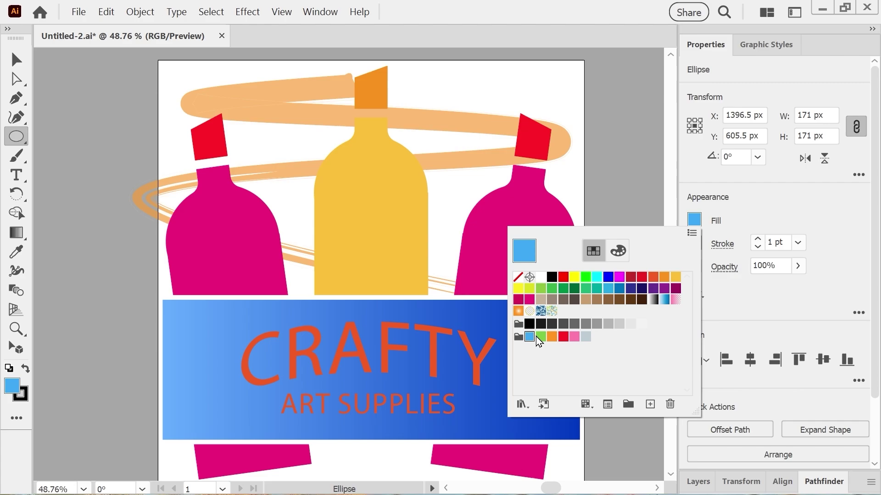
pyautogui.click(754, 206)
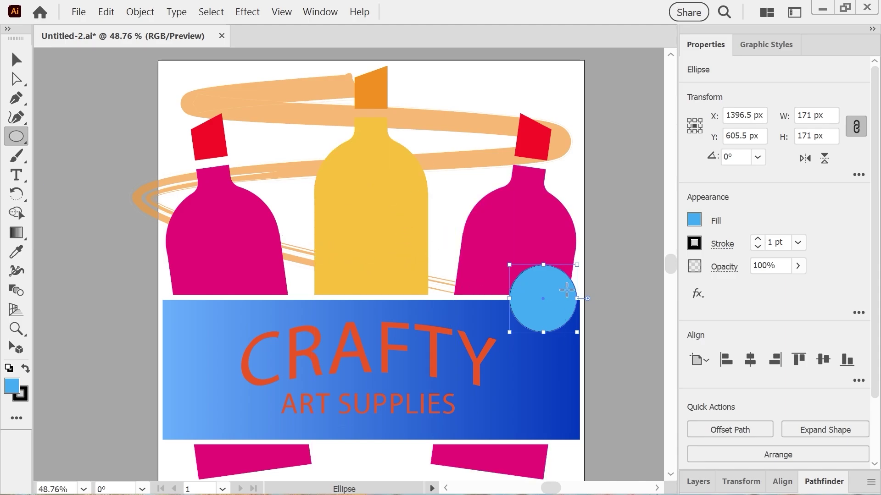
# Step: Apply a Zig Zag effect to the circle with absolute size 9 px, 9 ridges per segment and corner points
pyautogui.click(699, 297)
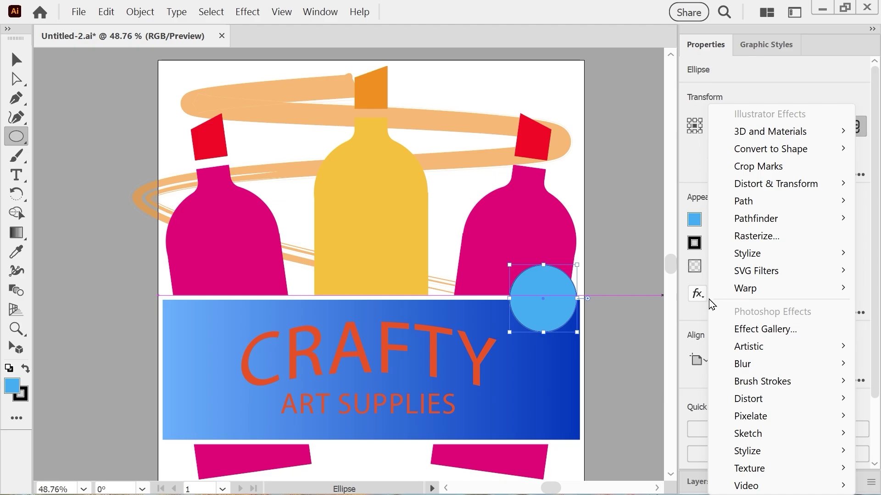
pyautogui.moveTo(730, 295)
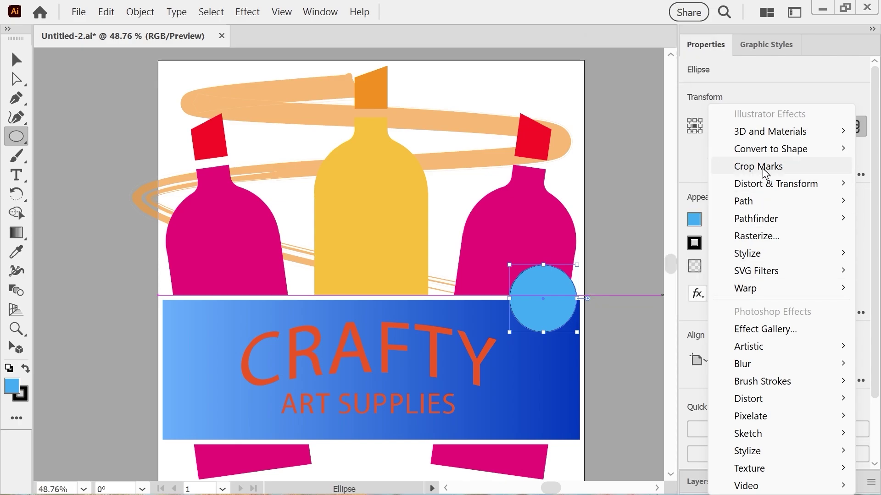
pyautogui.moveTo(759, 184)
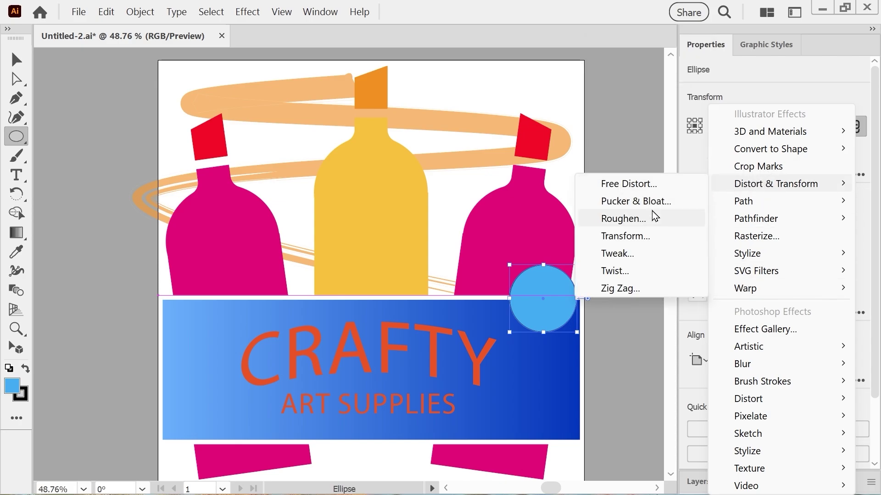
pyautogui.click(637, 289)
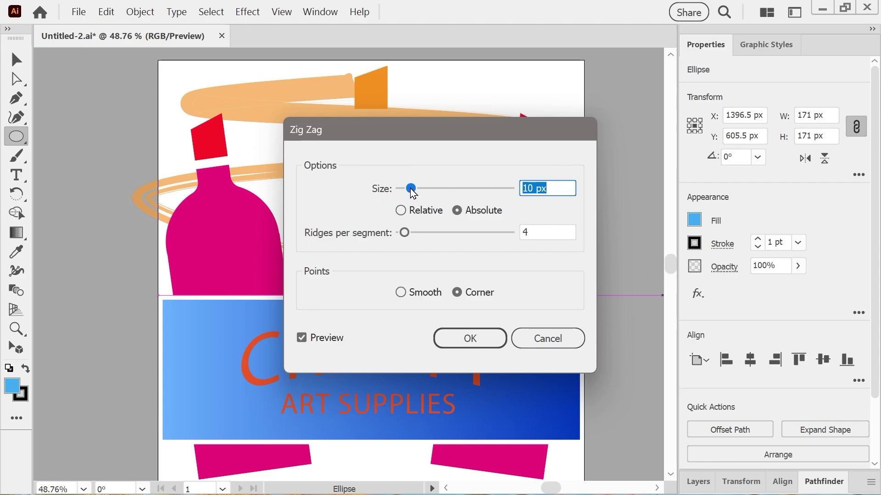
pyautogui.moveTo(411, 189); pyautogui.dragTo(410, 189)
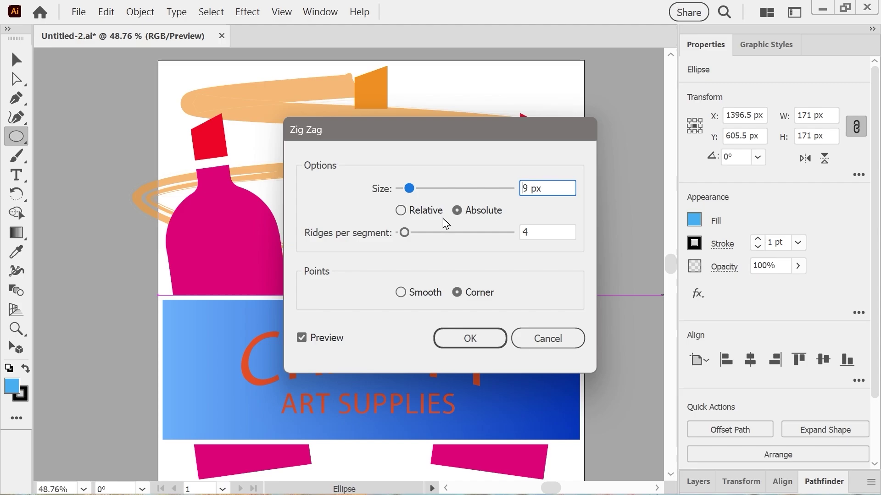
pyautogui.moveTo(411, 235); pyautogui.dragTo(420, 234)
pyautogui.moveTo(379, 123); pyautogui.dragTo(249, 81)
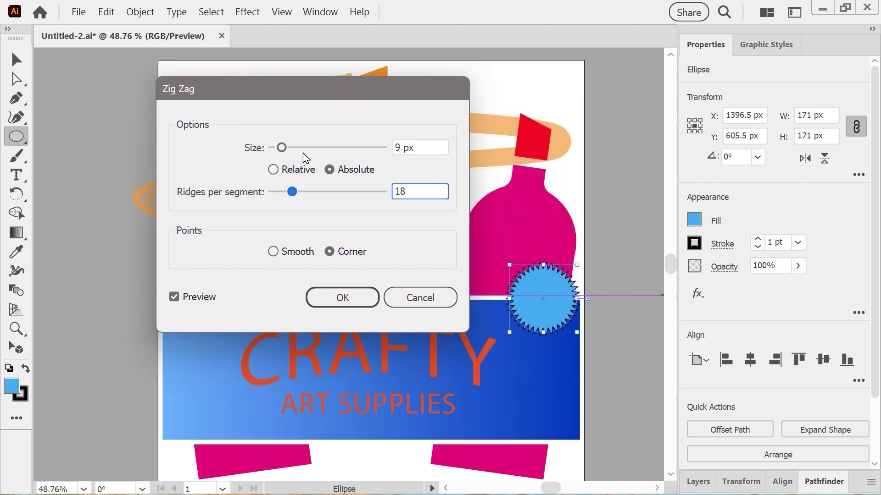
pyautogui.moveTo(293, 192); pyautogui.dragTo(285, 199)
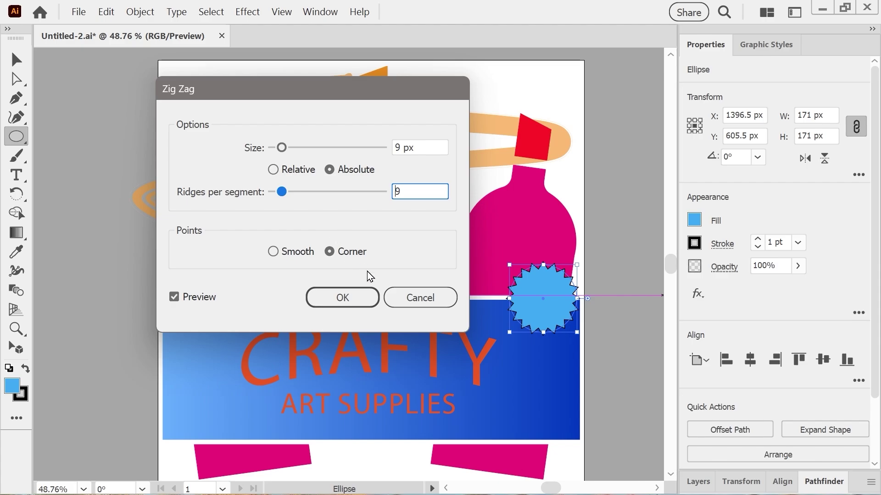
pyautogui.click(327, 296)
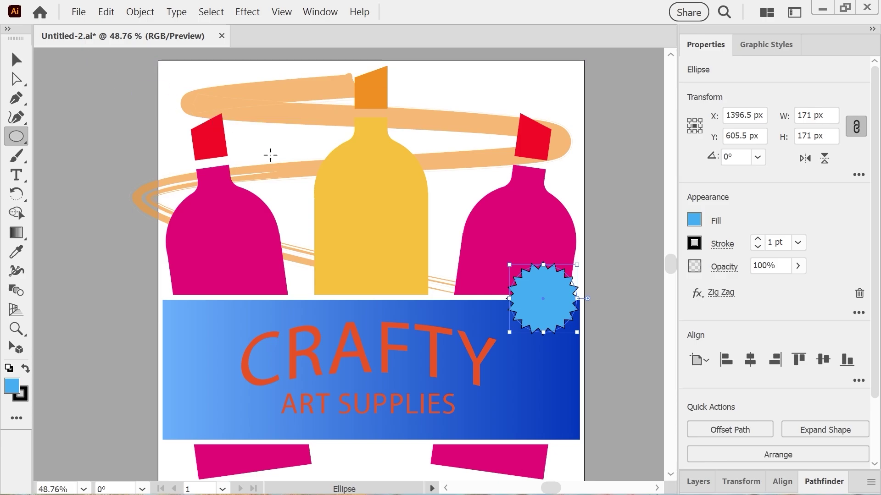
# Step: Add the text "30% OFF" in a frame of about 83 by 95 px inside the blue starburst
pyautogui.hotkey('ctrl', '+')
pyautogui.hotkey('ctrl', '+')
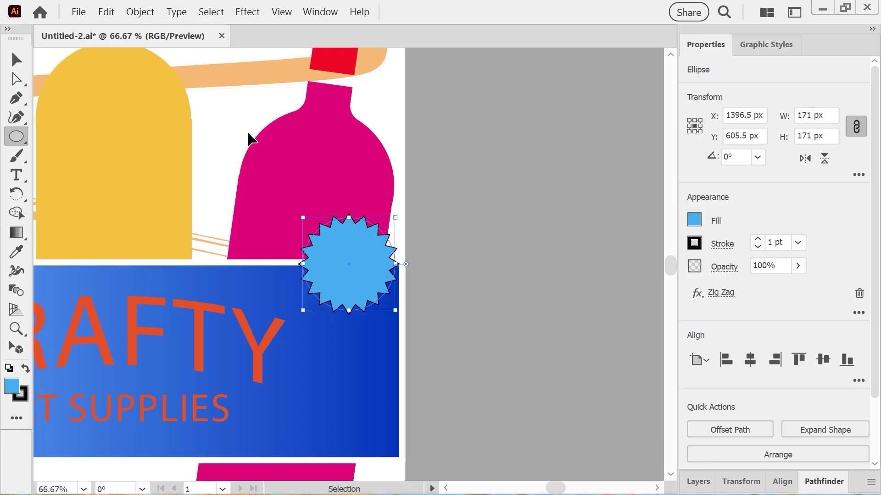
pyautogui.click(16, 175)
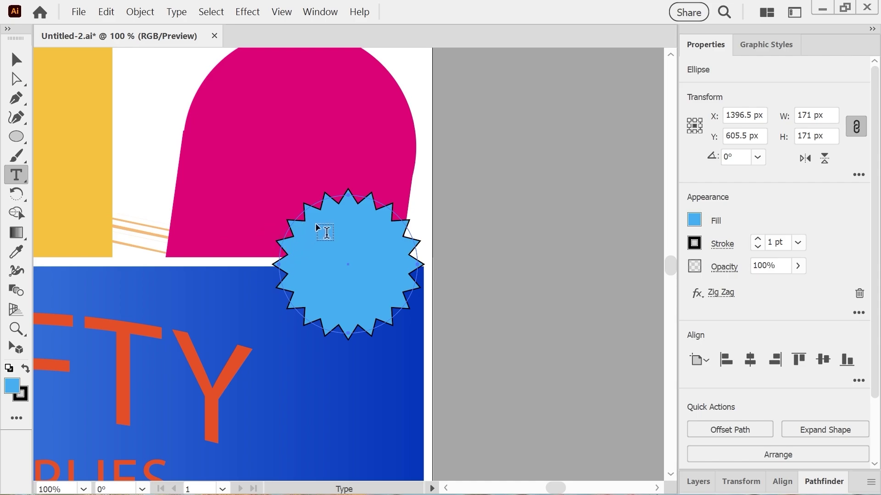
pyautogui.moveTo(315, 222); pyautogui.dragTo(382, 306)
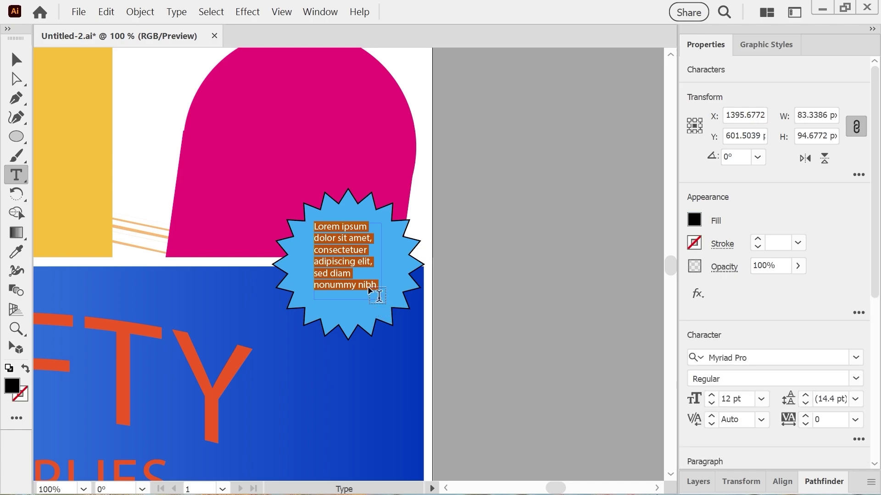
pyautogui.write('30')
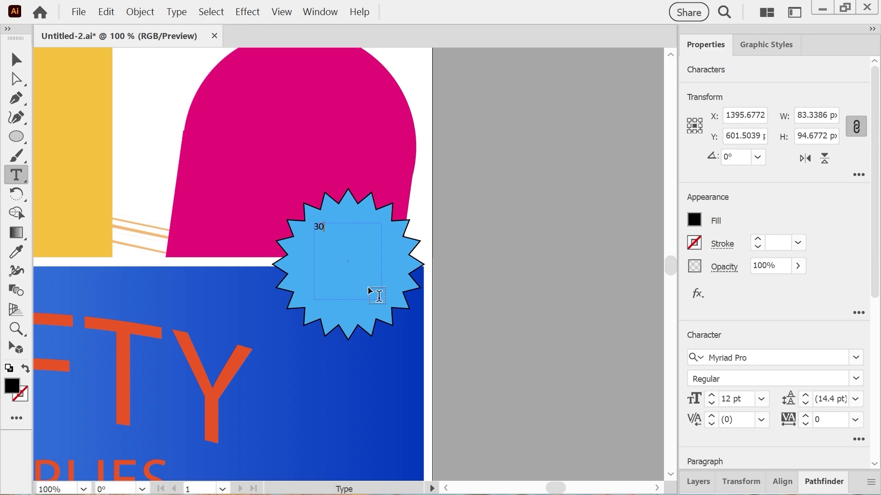
pyautogui.write('% PF')
pyautogui.press('BackSpace')
pyautogui.press('BackSpace')
pyautogui.press('BackSpace')
pyautogui.write('OFF')
# Step: Fill the 30% OFF text with white and set its font size to 60 pt
pyautogui.click(19, 67)
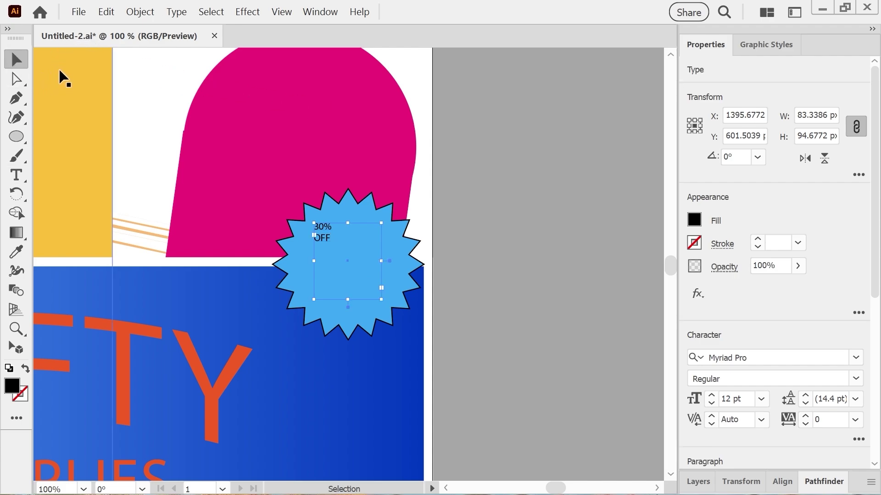
pyautogui.click(694, 221)
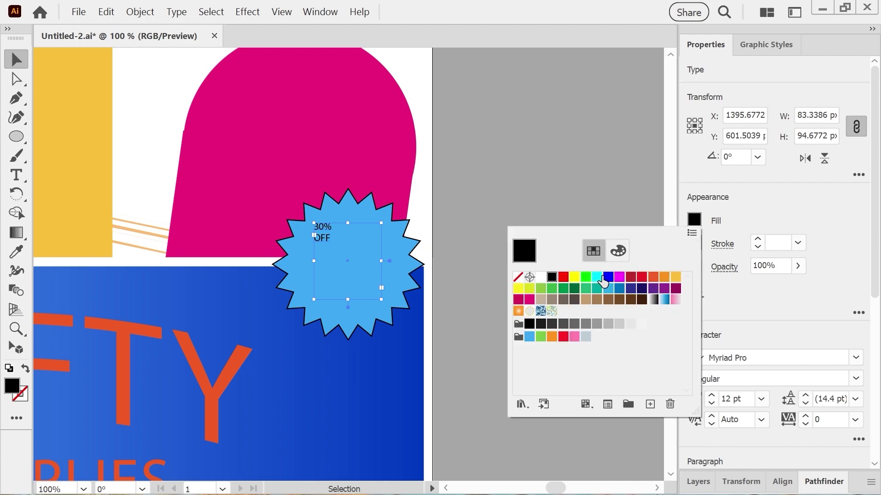
pyautogui.click(540, 278)
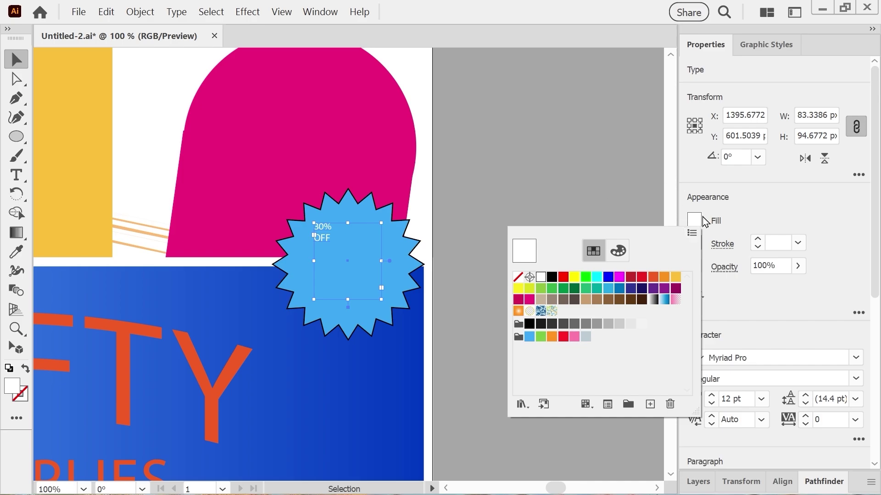
pyautogui.click(725, 397)
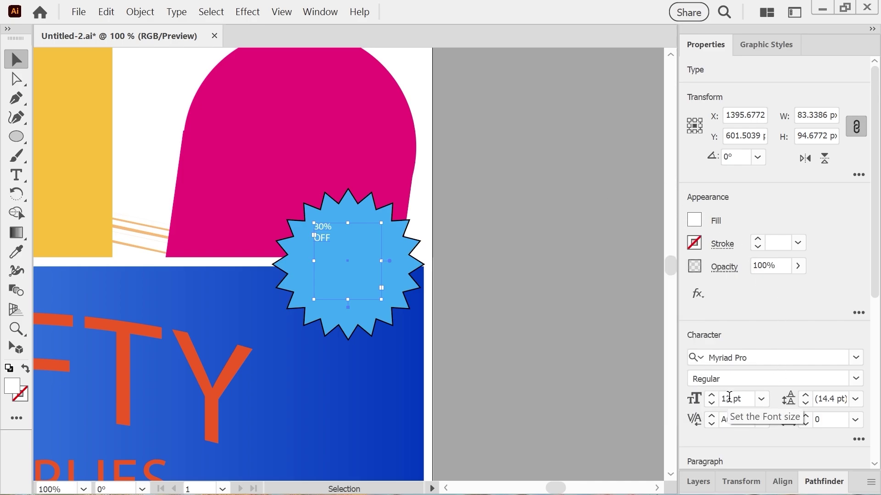
pyautogui.doubleClick(727, 397)
pyautogui.write('60')
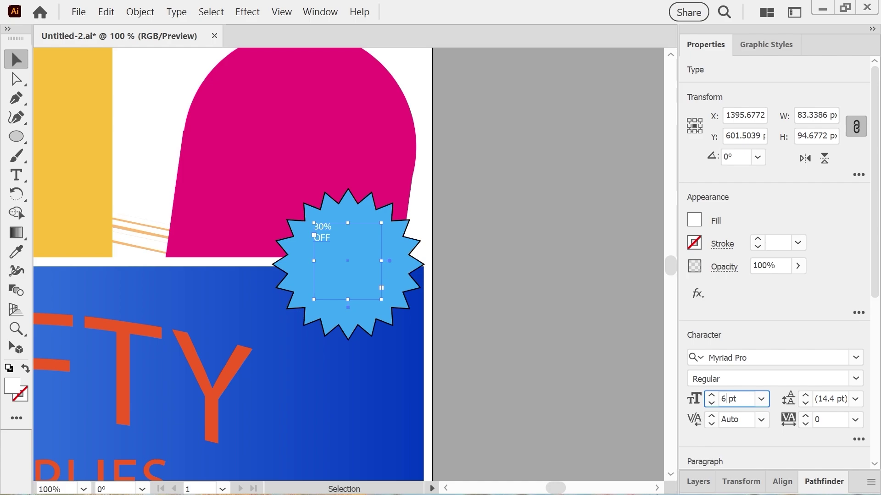
pyautogui.press('Return')
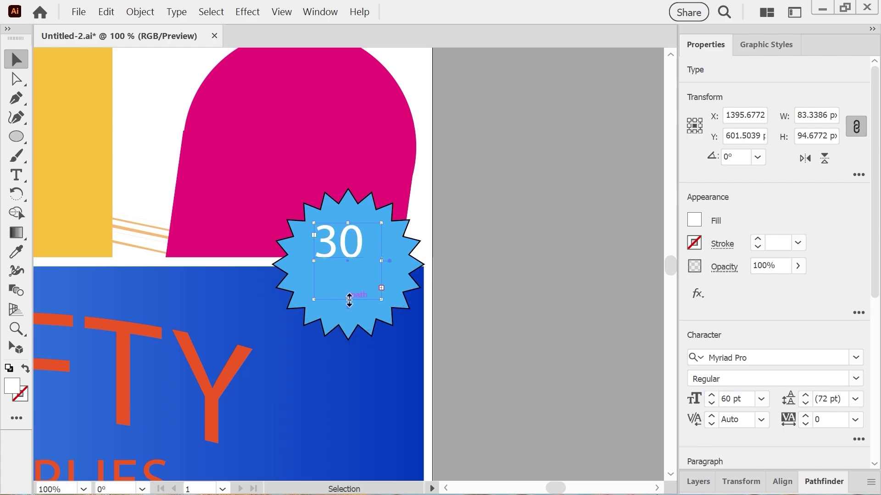
# Step: Enlarge the 30% OFF text frame to about 115 by 121 px and move it toward the starburst's center
pyautogui.moveTo(349, 299); pyautogui.dragTo(349, 310)
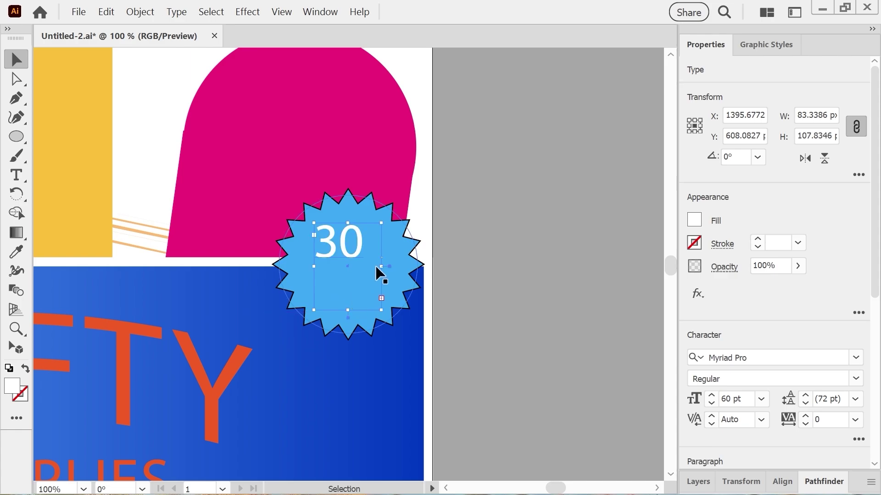
pyautogui.moveTo(381, 266); pyautogui.dragTo(407, 266)
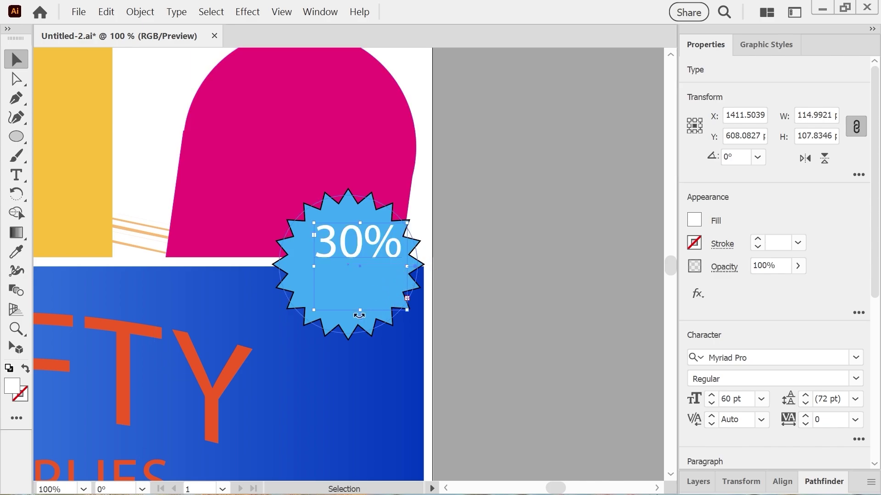
pyautogui.moveTo(360, 310); pyautogui.dragTo(360, 320)
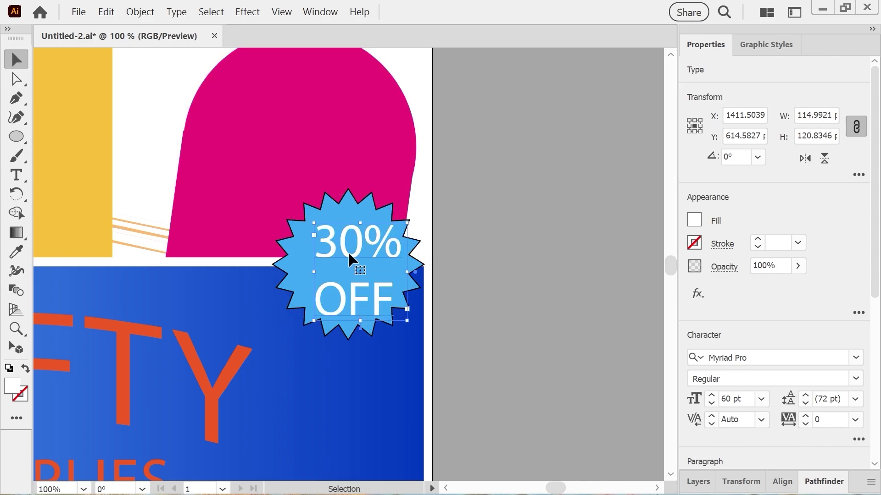
pyautogui.moveTo(354, 245); pyautogui.dragTo(338, 238)
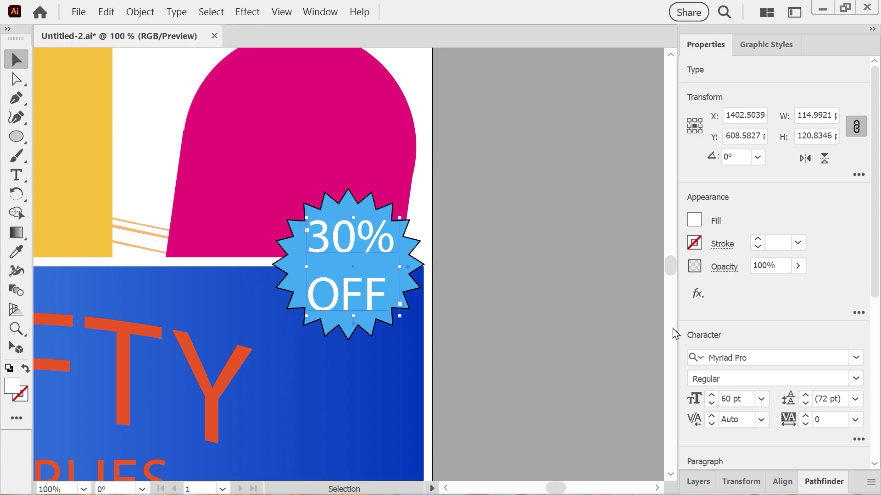
# Step: Set the leading of the 30% OFF text to 50 pt
pyautogui.click(855, 400)
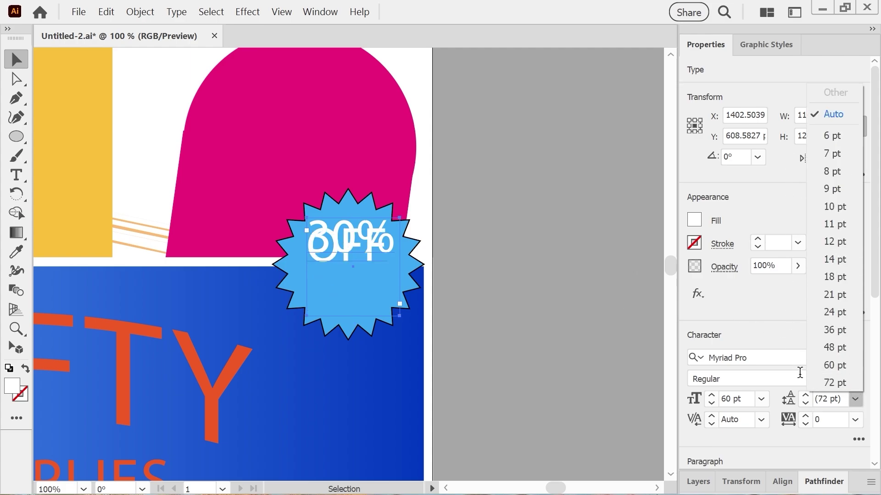
pyautogui.click(824, 398)
pyautogui.doubleClick(822, 399)
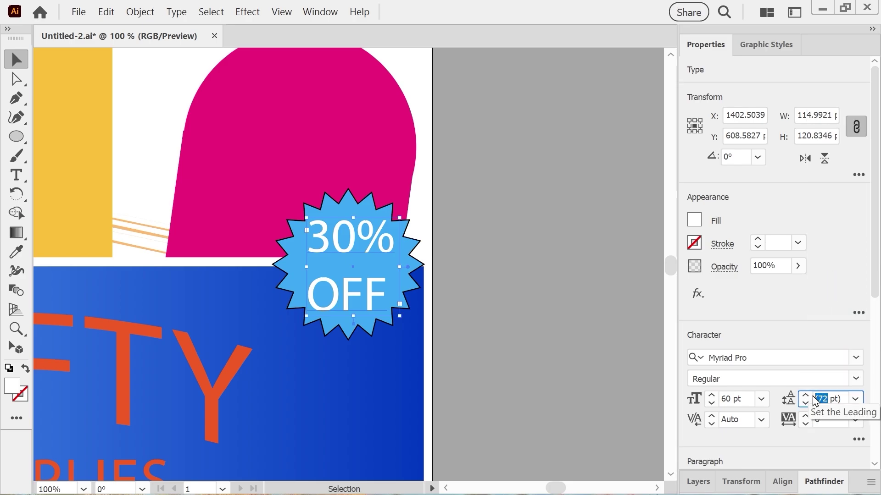
pyautogui.write('50')
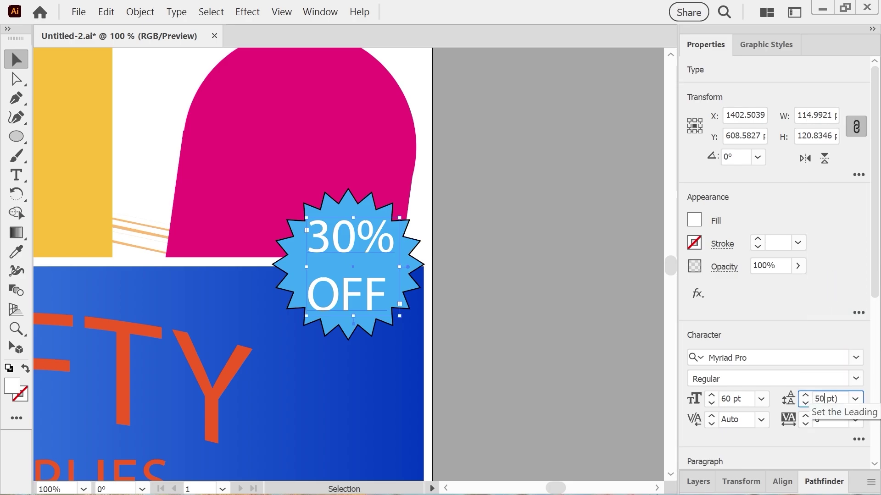
pyautogui.press('Return')
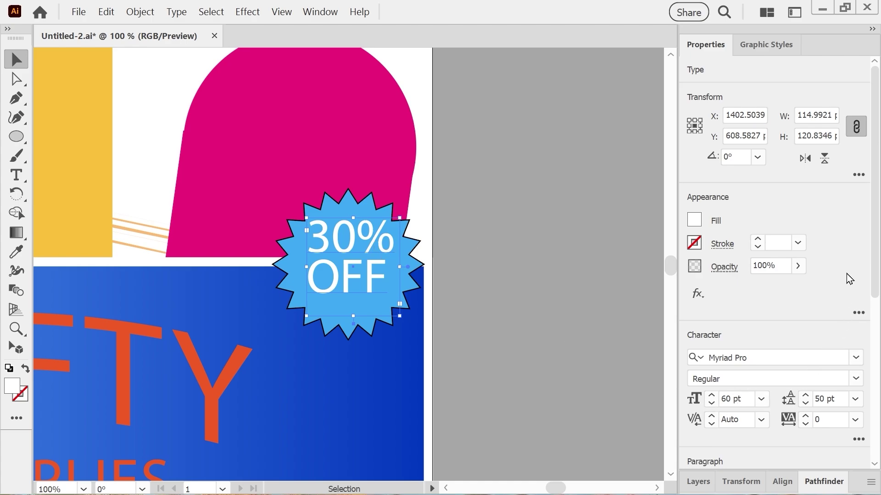
# Step: Center-align the 30% OFF paragraph and shift the text slightly down within the starburst
pyautogui.moveTo(871, 285); pyautogui.dragTo(865, 370)
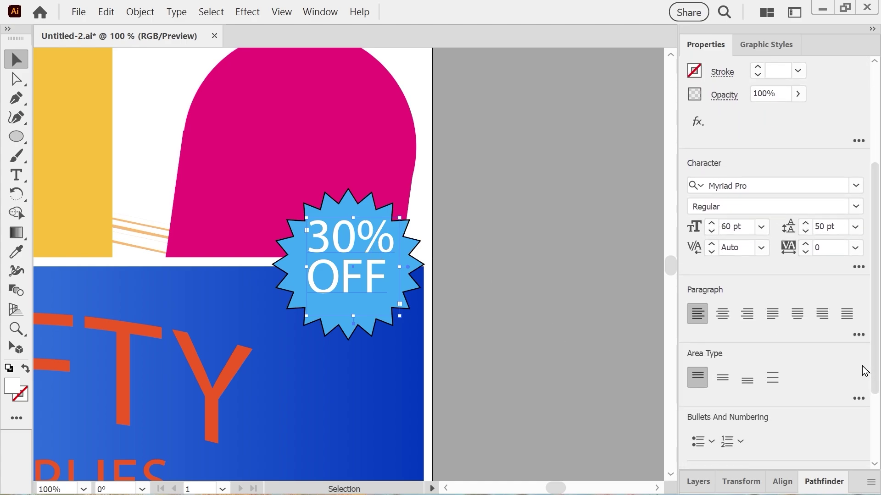
pyautogui.click(721, 317)
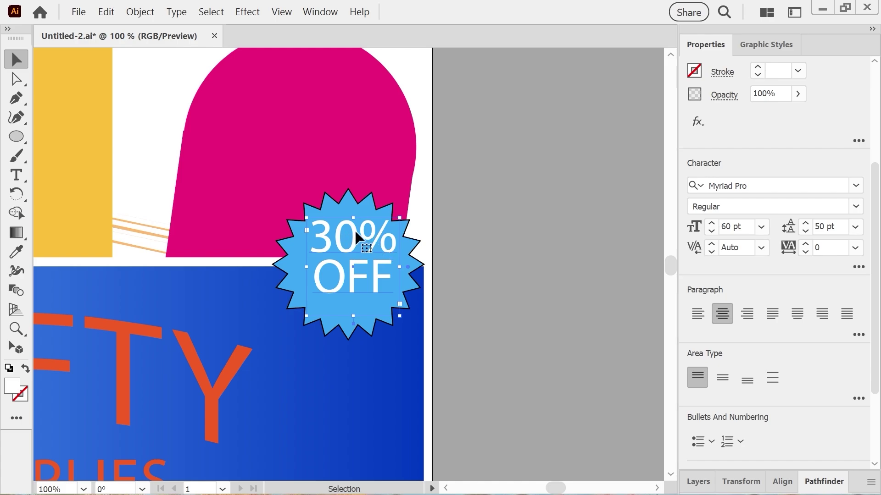
pyautogui.moveTo(355, 232); pyautogui.dragTo(354, 236)
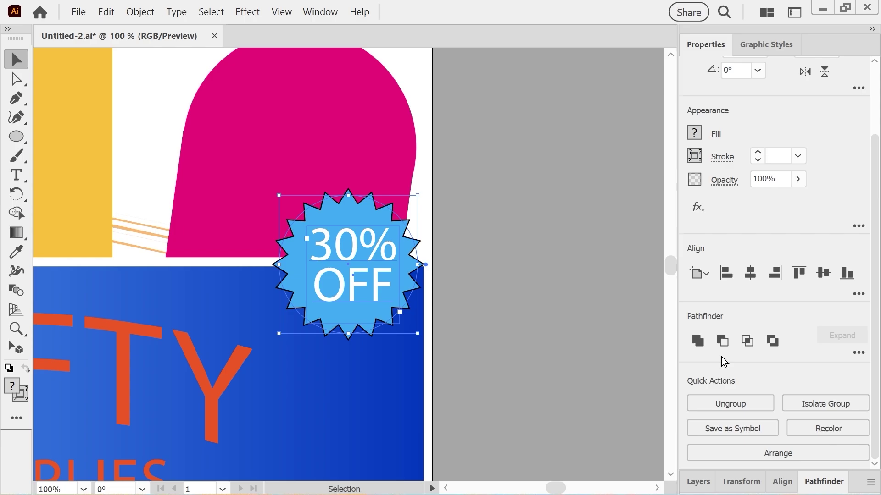
# Step: Select all the unlocked artwork and center it horizontally relative to the artboard
pyautogui.hotkey('ctrl', '0')
pyautogui.click(530, 195)
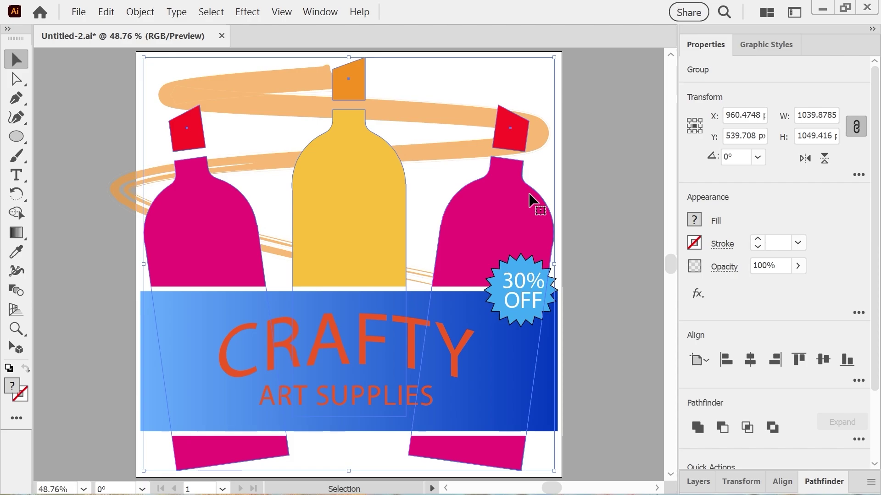
pyautogui.hotkey('ctrl', 'a')
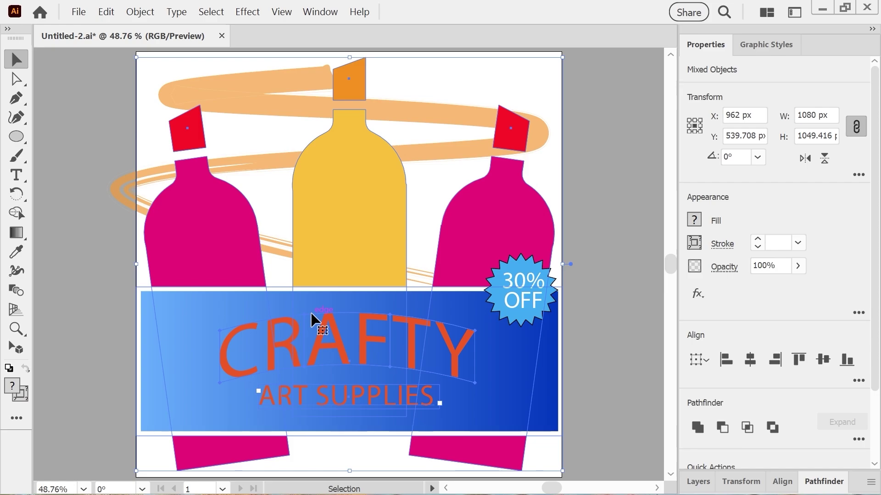
pyautogui.click(858, 294)
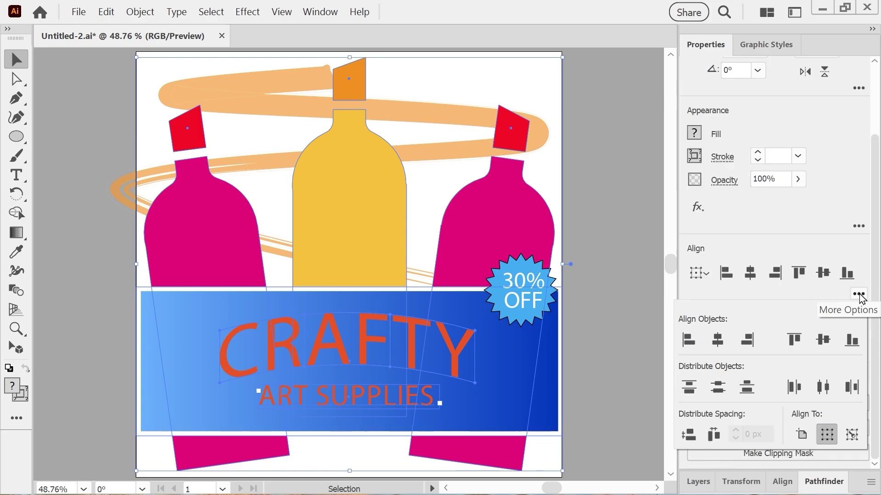
pyautogui.click(712, 278)
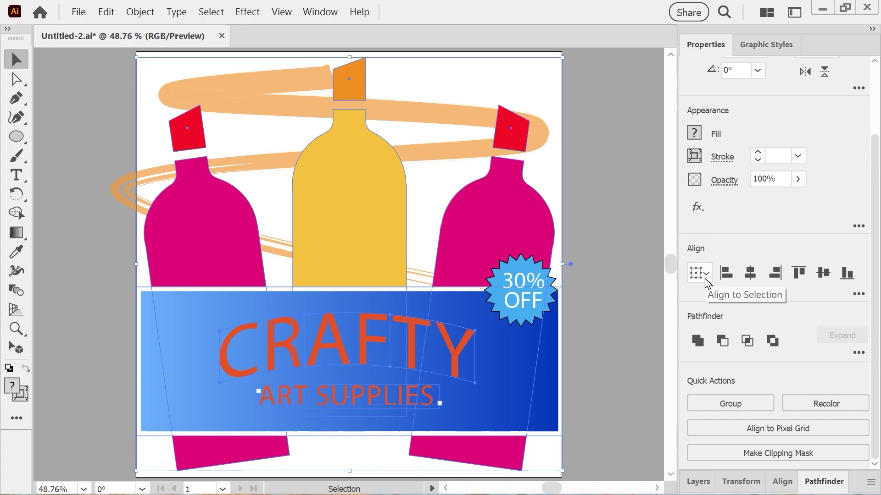
pyautogui.click(714, 281)
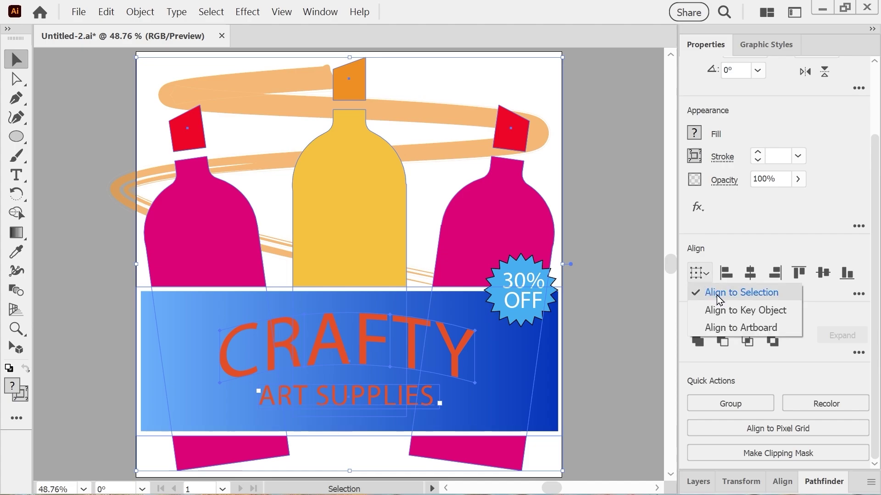
pyautogui.click(719, 329)
pyautogui.click(707, 275)
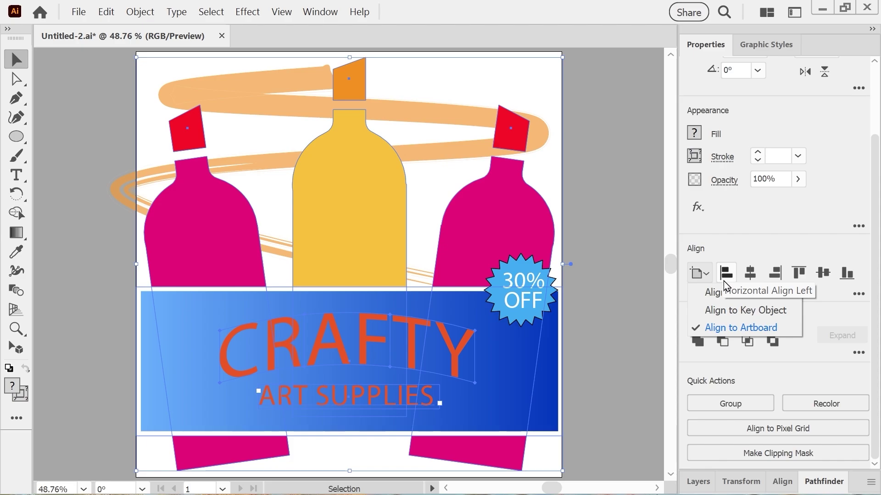
pyautogui.click(726, 254)
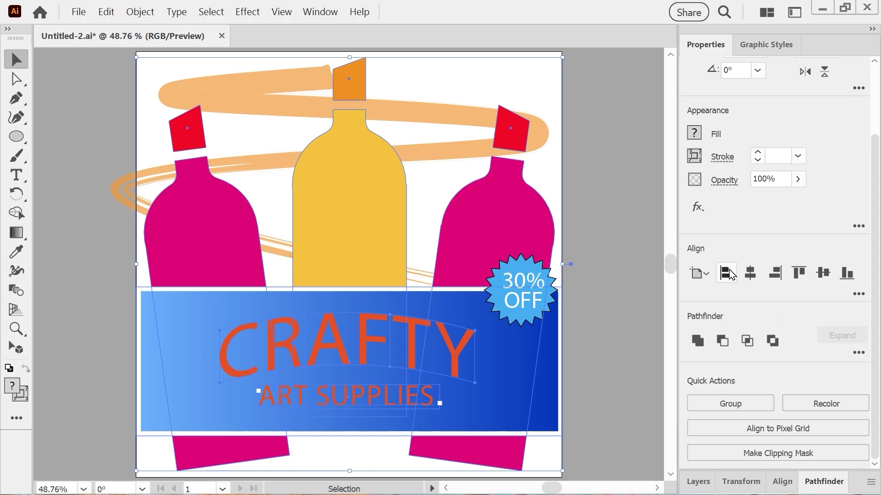
pyautogui.click(747, 277)
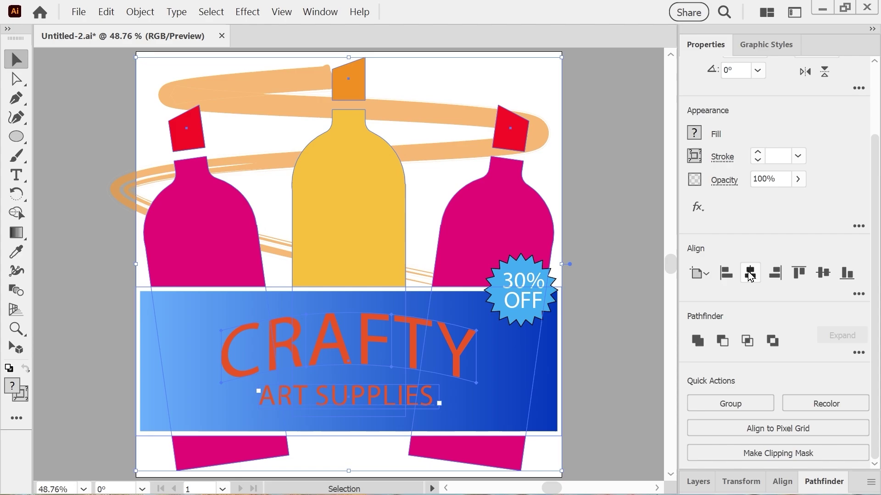
pyautogui.click(598, 263)
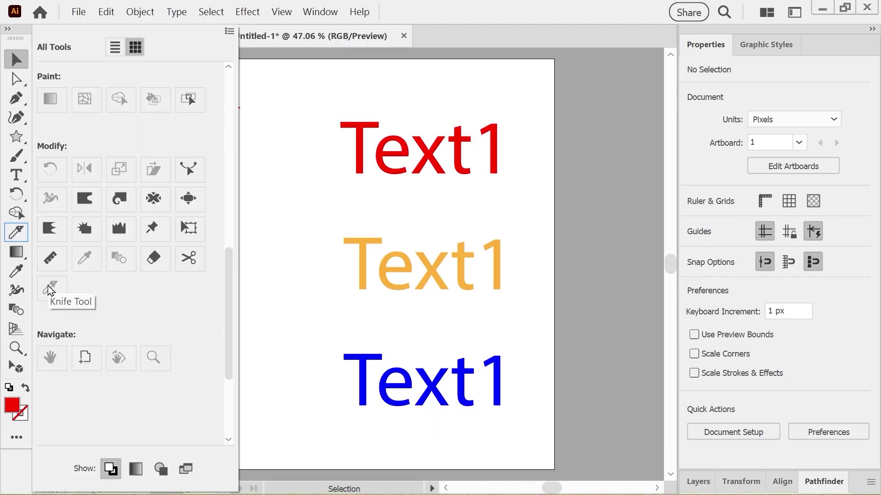
# Step: Move the red star slightly right and down, and cut it diagonally from upper left to lower right with the Knife tool
pyautogui.click(51, 287)
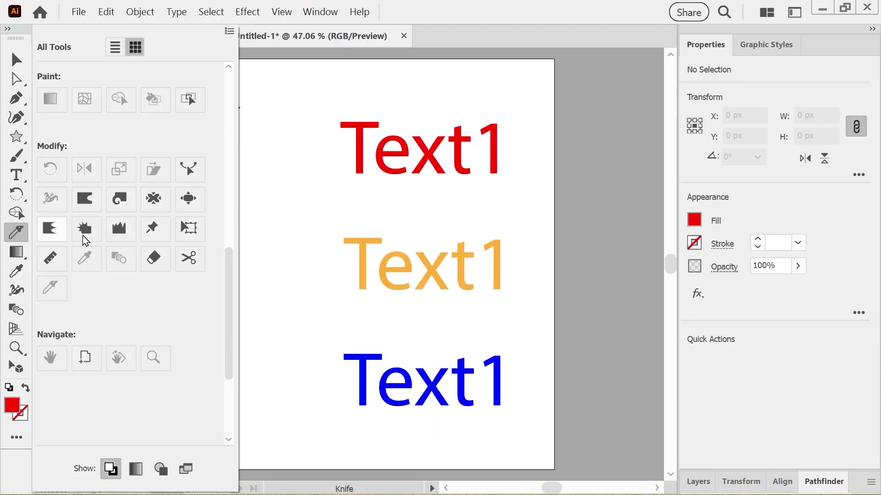
pyautogui.click(437, 6)
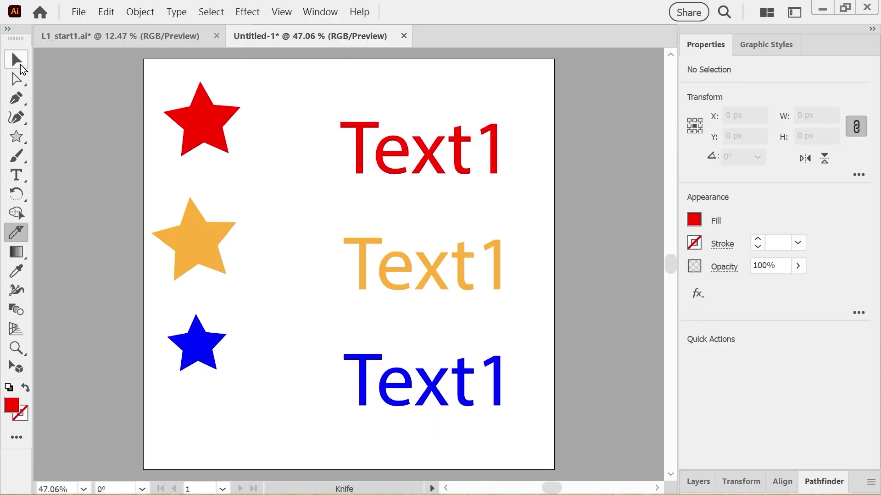
pyautogui.click(17, 61)
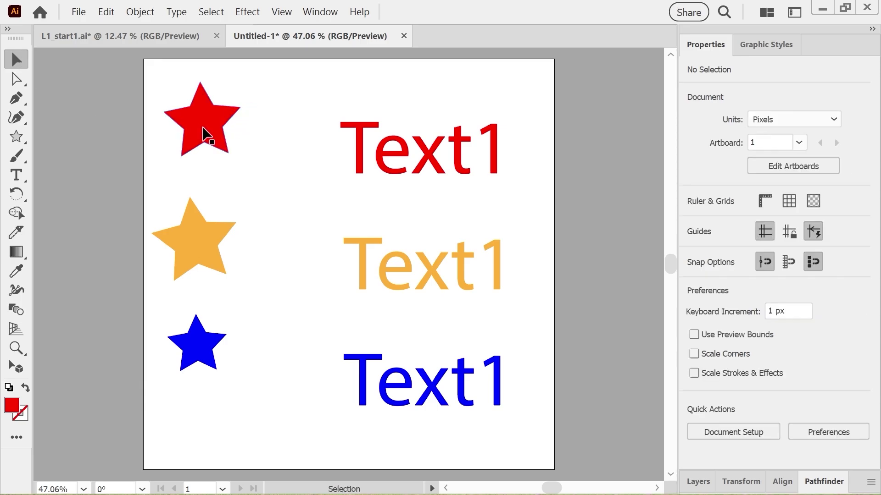
pyautogui.click(205, 134)
pyautogui.moveTo(223, 135); pyautogui.dragTo(222, 136)
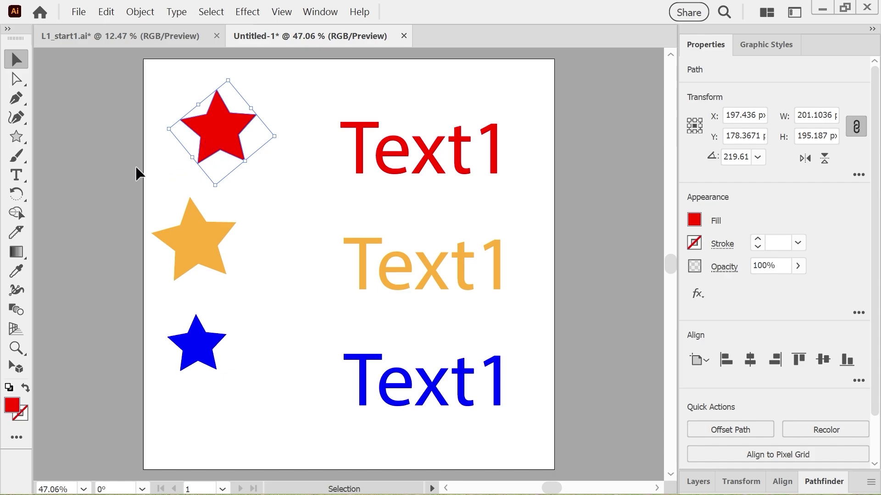
pyautogui.click(17, 233)
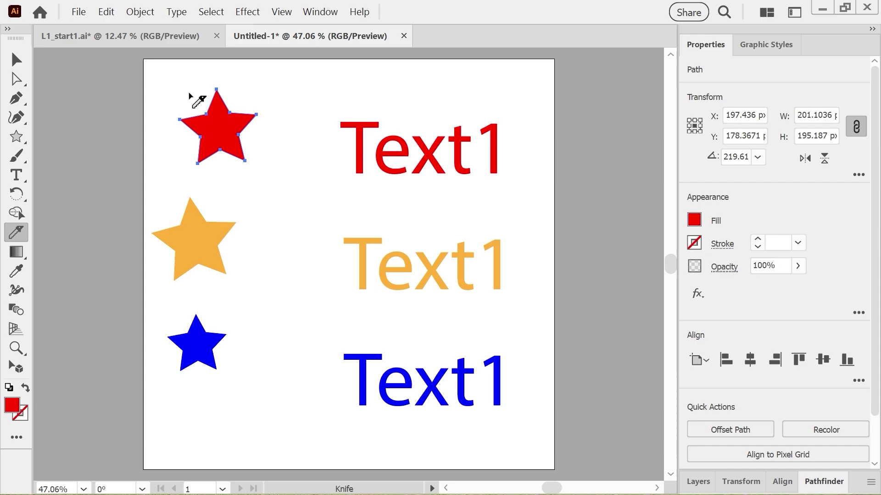
pyautogui.moveTo(185, 94); pyautogui.dragTo(261, 151)
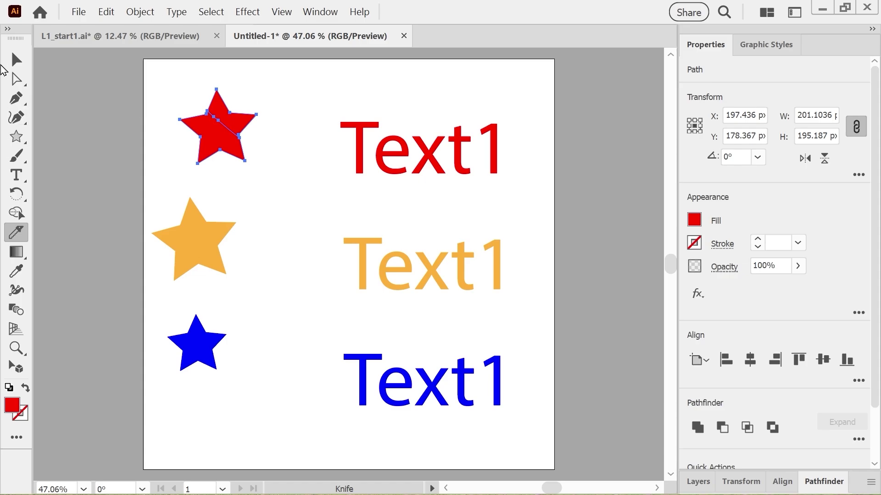
# Step: Fill the upper-right piece of the cut red star with orange
pyautogui.click(21, 63)
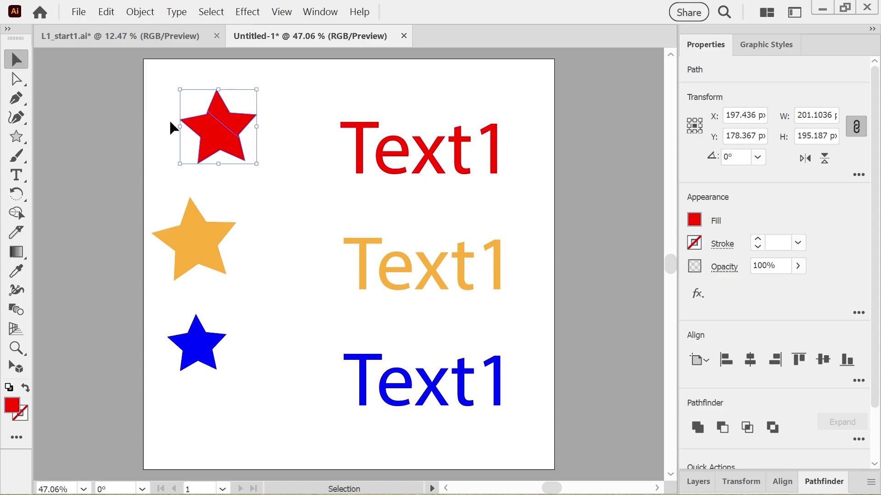
pyautogui.click(169, 74)
pyautogui.click(235, 126)
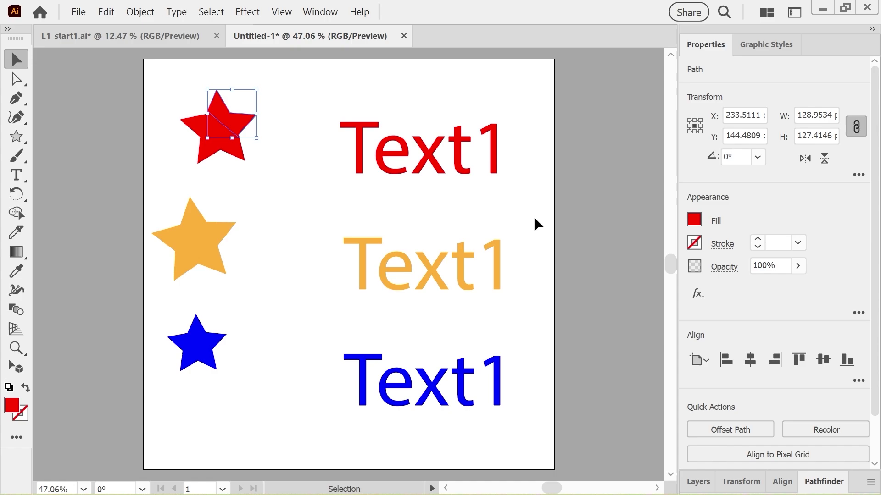
pyautogui.click(697, 219)
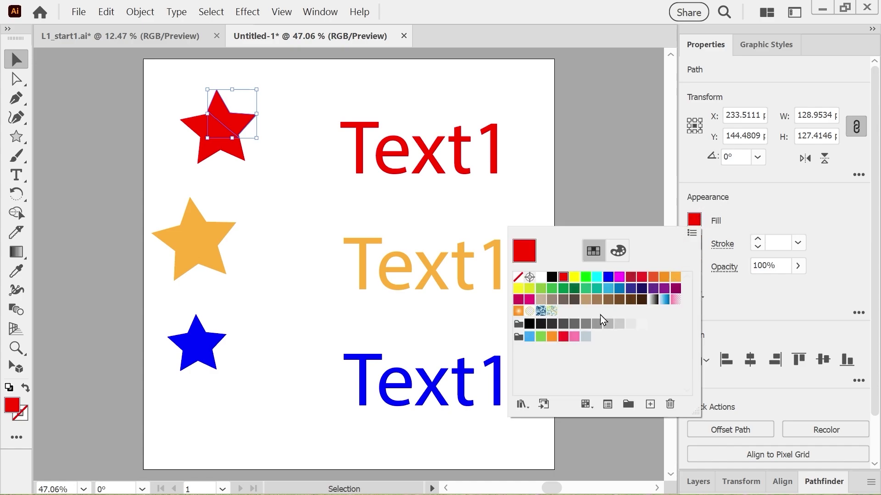
pyautogui.click(663, 278)
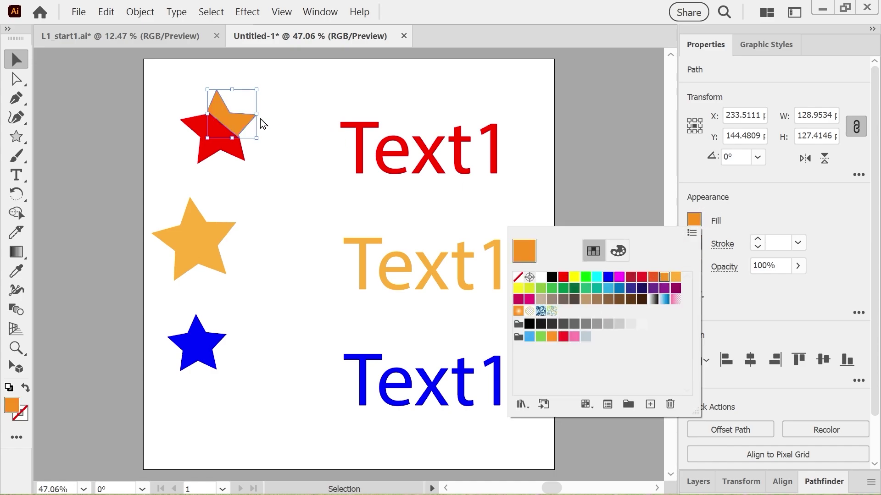
# Step: Cut the remaining red piece of the star roughly horizontally across its lower half with the Knife tool
pyautogui.click(169, 85)
pyautogui.click(210, 136)
pyautogui.moveTo(182, 138); pyautogui.dragTo(264, 152)
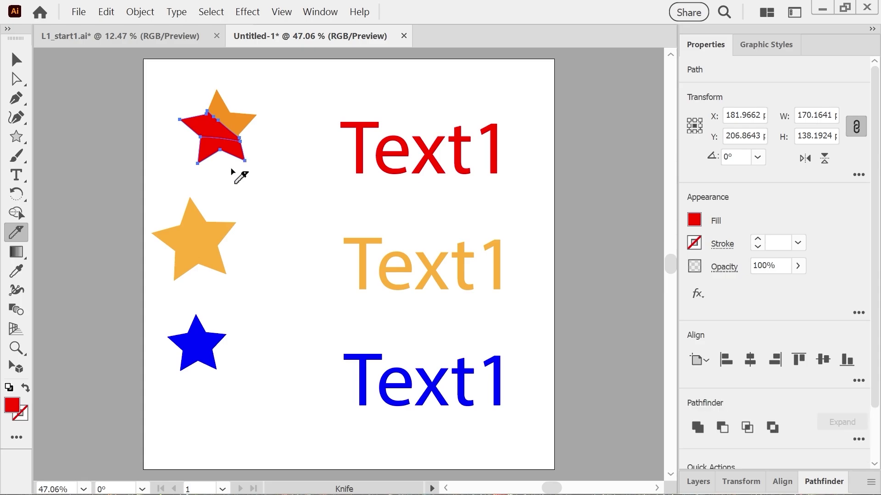
# Step: Select only the bottom piece of the top star, fill it with dark magenta, and deselect it
pyautogui.click(26, 66)
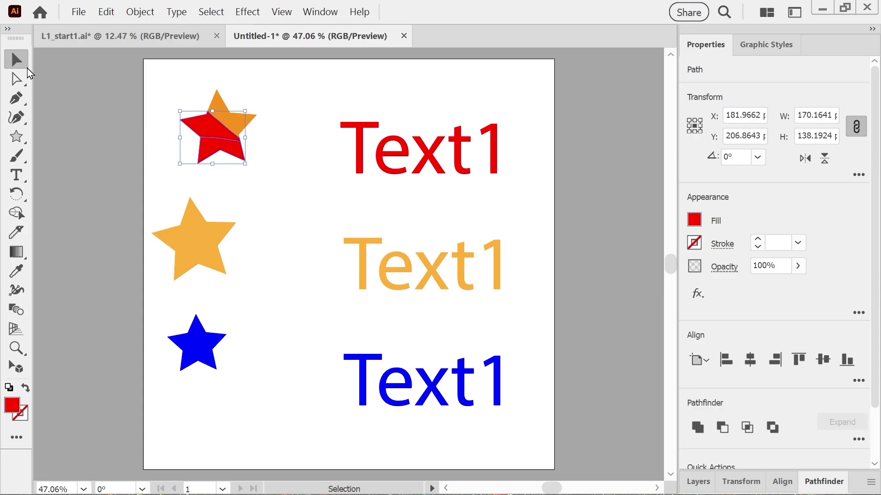
pyautogui.click(213, 156)
pyautogui.click(241, 198)
pyautogui.click(204, 146)
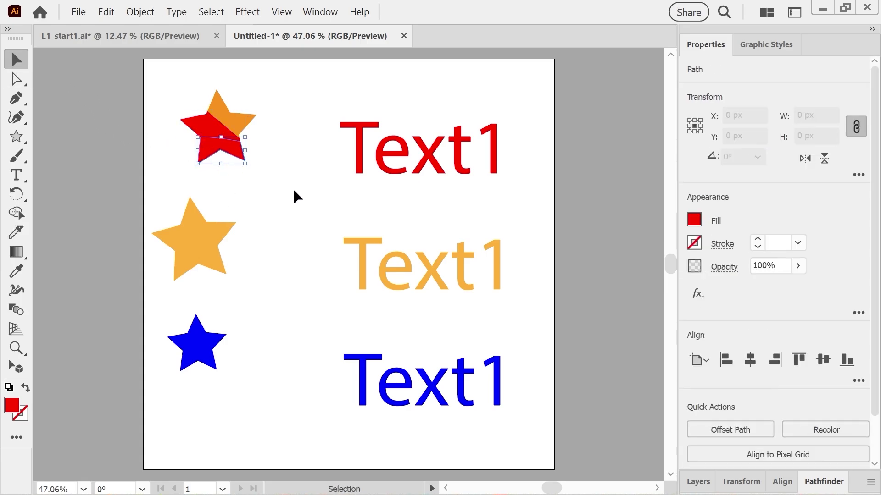
pyautogui.click(694, 220)
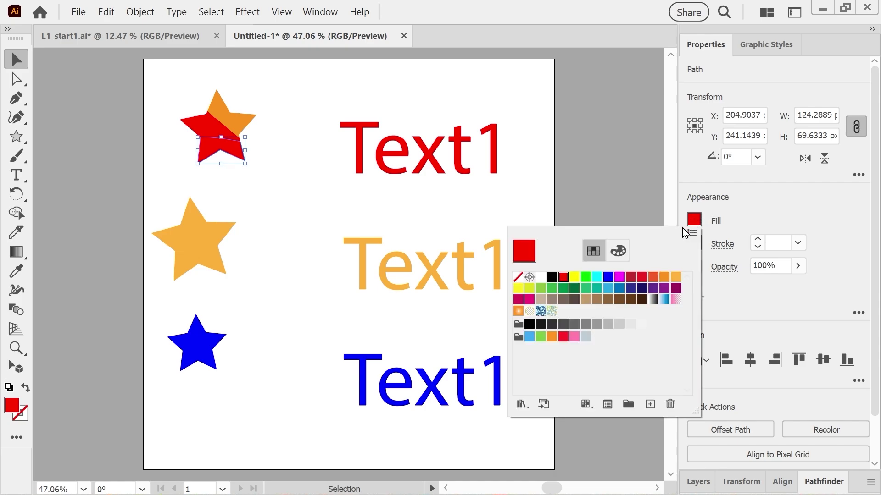
pyautogui.click(675, 288)
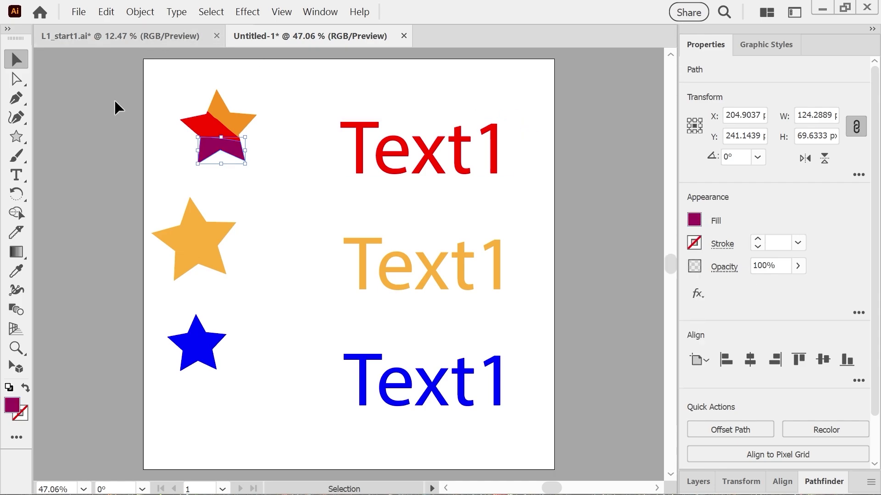
pyautogui.click(186, 154)
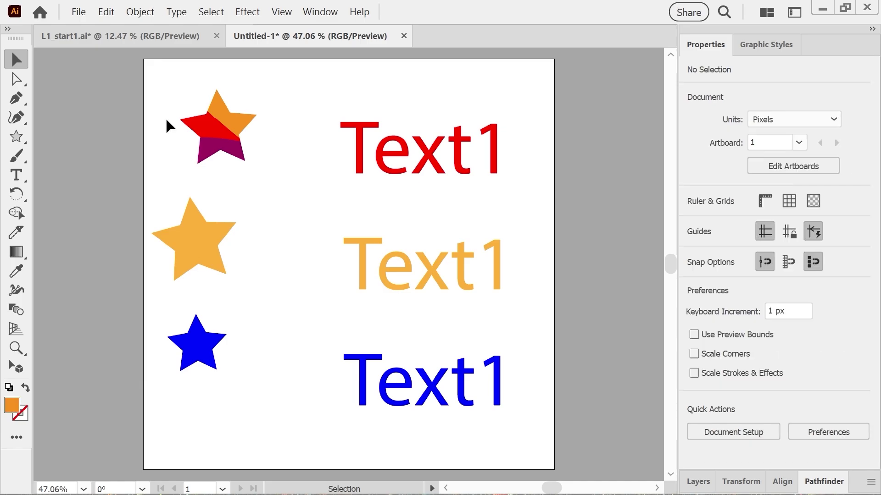
# Step: Navigate around the artboard with the Hand and Zoom tools, zooming in and out and panning across the stars and texts
pyautogui.press('h')
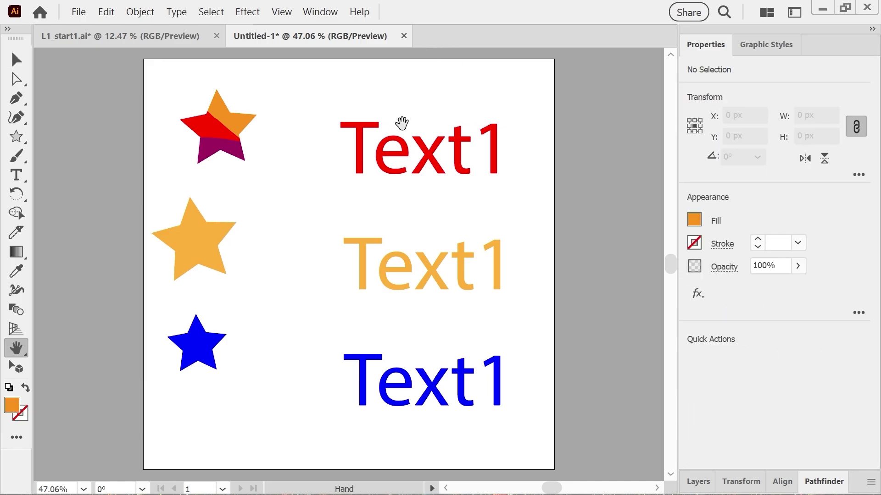
pyautogui.moveTo(423, 114); pyautogui.dragTo(398, 113)
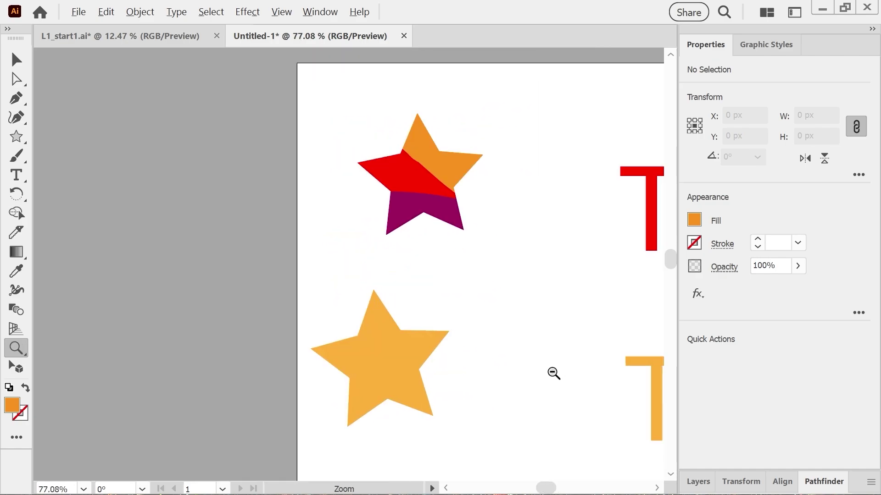
pyautogui.scroll(-3, 580, 346)
pyautogui.scroll(-3, 575, 342)
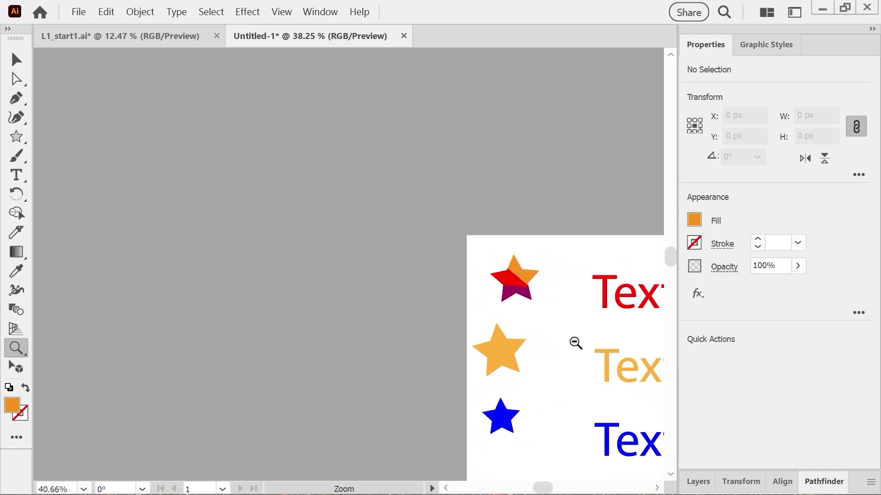
pyautogui.moveTo(589, 367); pyautogui.dragTo(358, 261)
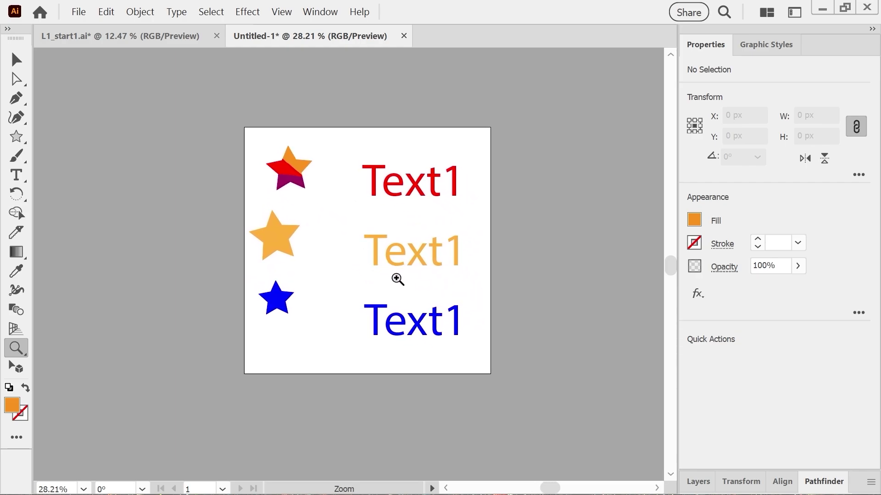
pyautogui.click(385, 250)
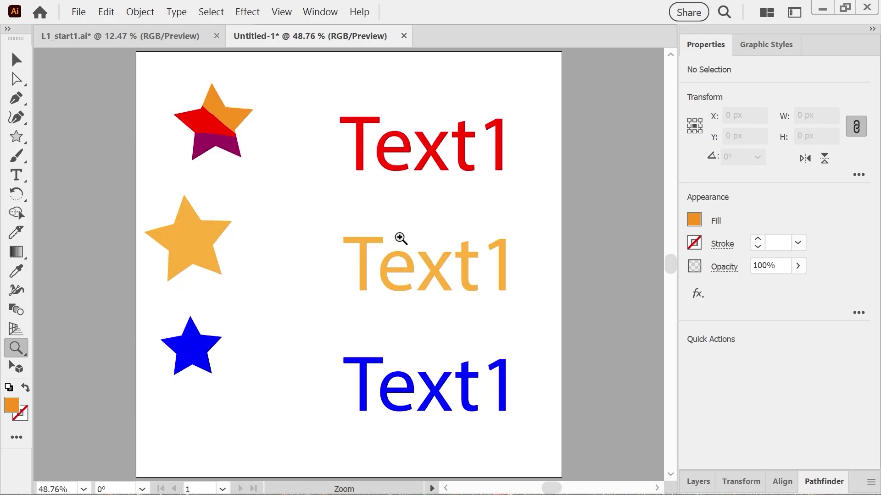
# Step: Activate the Type tool and temporarily pan the canvas slightly to the right without leaving it
pyautogui.press('t')
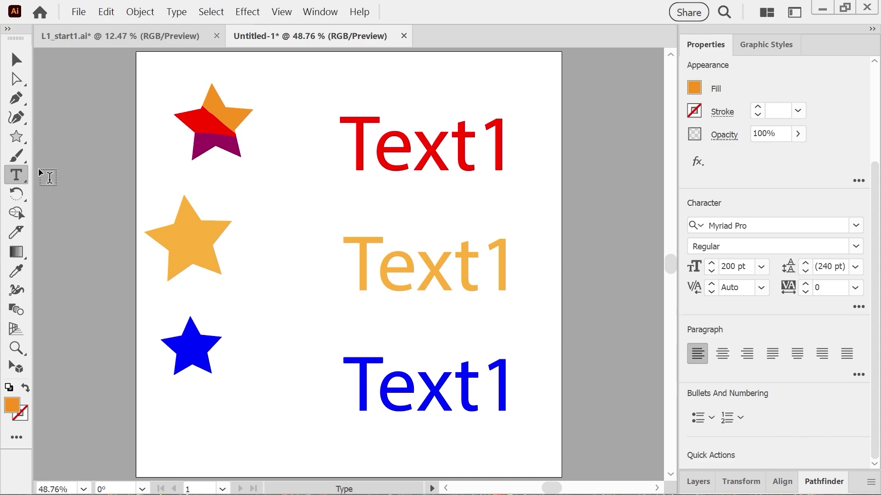
pyautogui.press('space')
pyautogui.moveTo(366, 230)
pyautogui.mouseDown()
pyautogui.moveTo(405, 238)
pyautogui.moveTo(373, 232)
pyautogui.mouseUp()
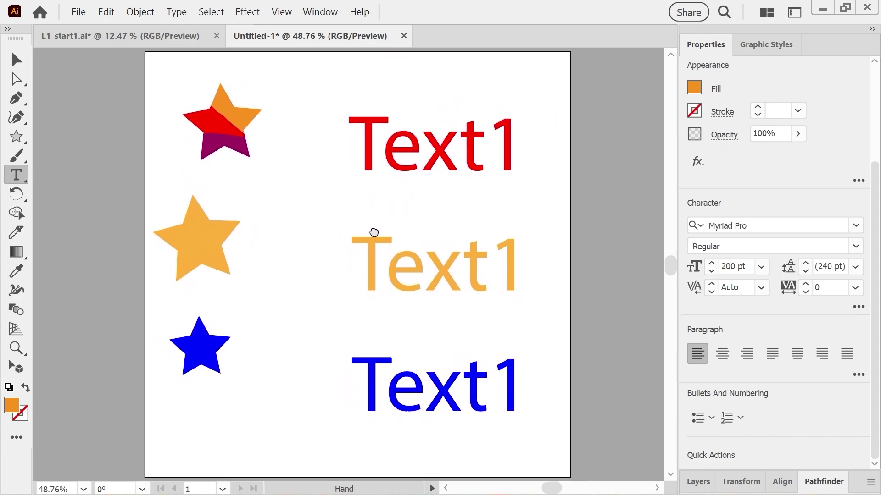
# Step: Try panning the canvas while editing the orange Text1, remove any stray edits, and leave text editing
pyautogui.click(448, 269)
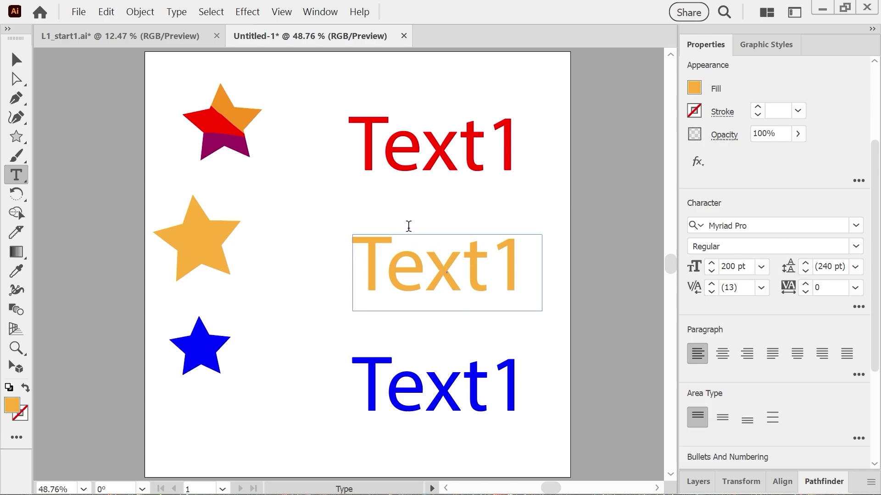
pyautogui.press('Delete')
pyautogui.press('Delete')
pyautogui.hotkey('ctrl', 'z')
pyautogui.press('Left')
pyautogui.moveTo(453, 279)
pyautogui.mouseDown()
pyautogui.moveTo(467, 249)
pyautogui.moveTo(481, 301)
pyautogui.moveTo(446, 275)
pyautogui.moveTo(455, 281)
pyautogui.mouseUp()
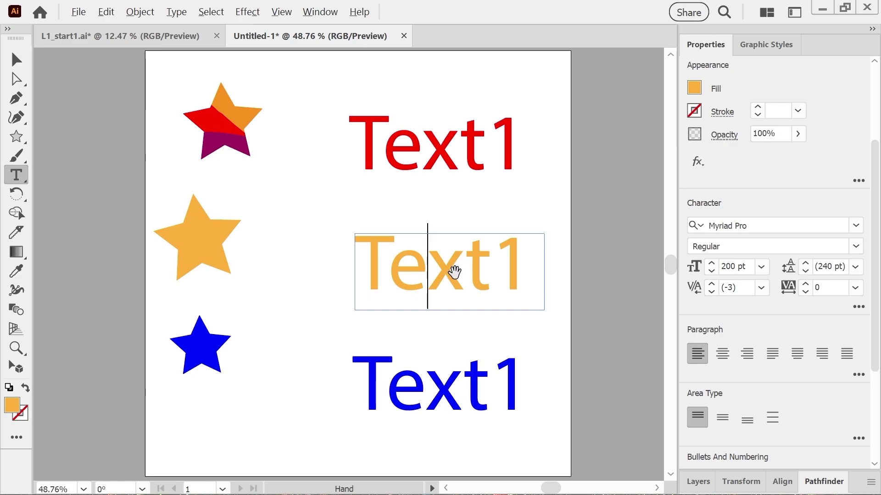
pyautogui.moveTo(453, 269)
pyautogui.mouseDown()
pyautogui.moveTo(480, 258)
pyautogui.moveTo(473, 283)
pyautogui.moveTo(466, 265)
pyautogui.mouseUp()
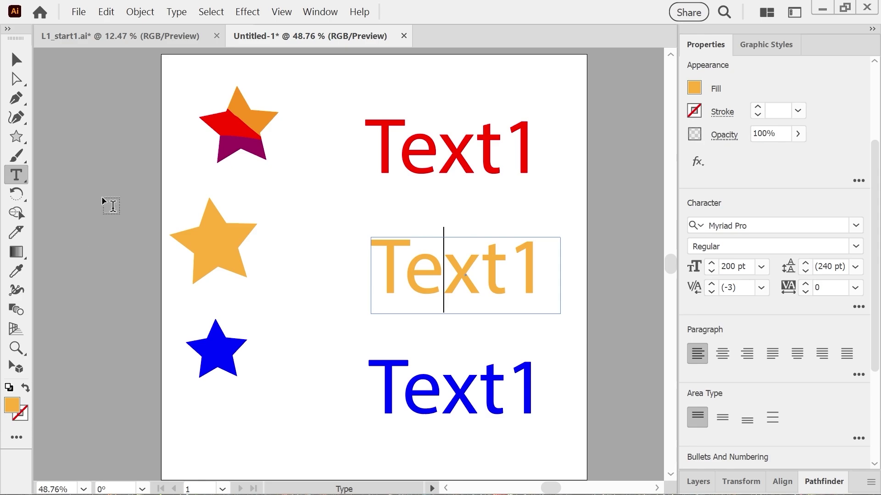
pyautogui.write('v')
pyautogui.press('BackSpace')
pyautogui.press('Escape')
# Step: Switch from the Hand tool to the Rotate View tool, try rotating the canvas freely, and set the view rotation to -180°
pyautogui.press('h')
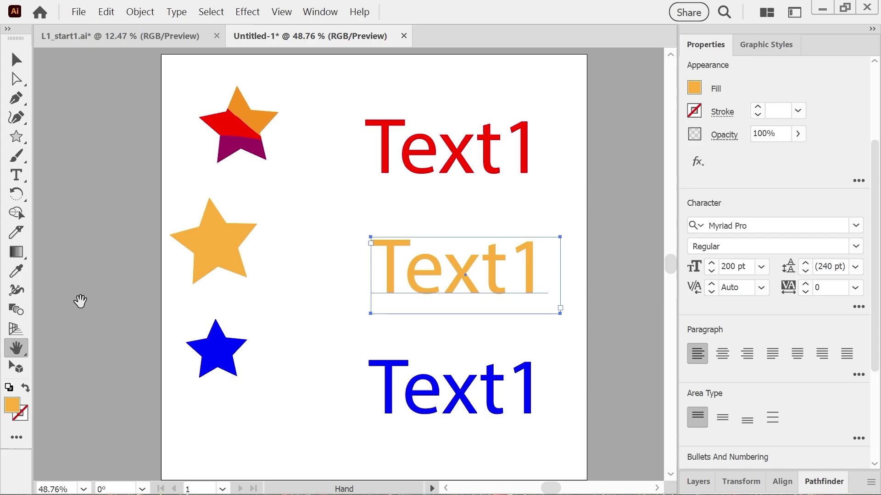
pyautogui.moveTo(18, 359); pyautogui.dragTo(96, 389)
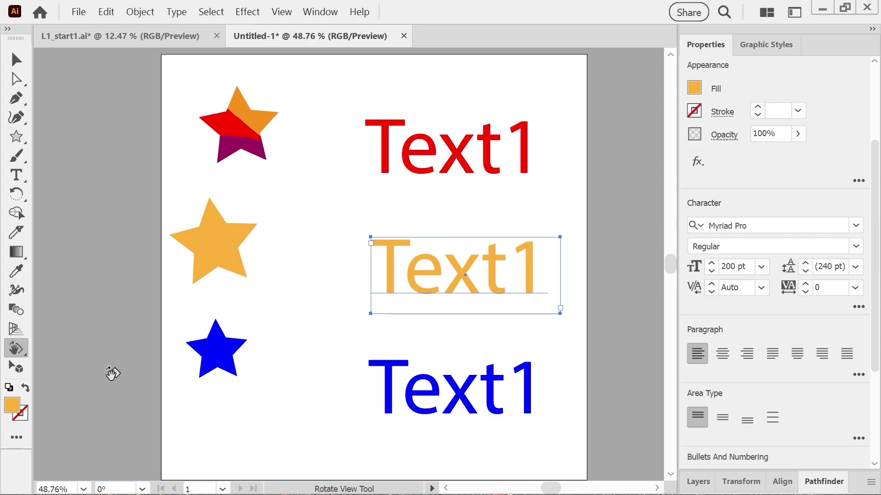
pyautogui.moveTo(356, 175); pyautogui.dragTo(316, 158)
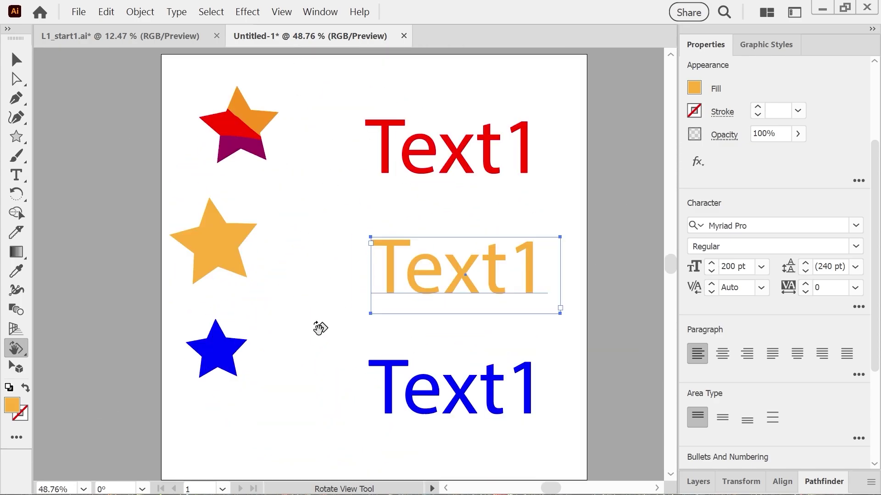
pyautogui.click(142, 488)
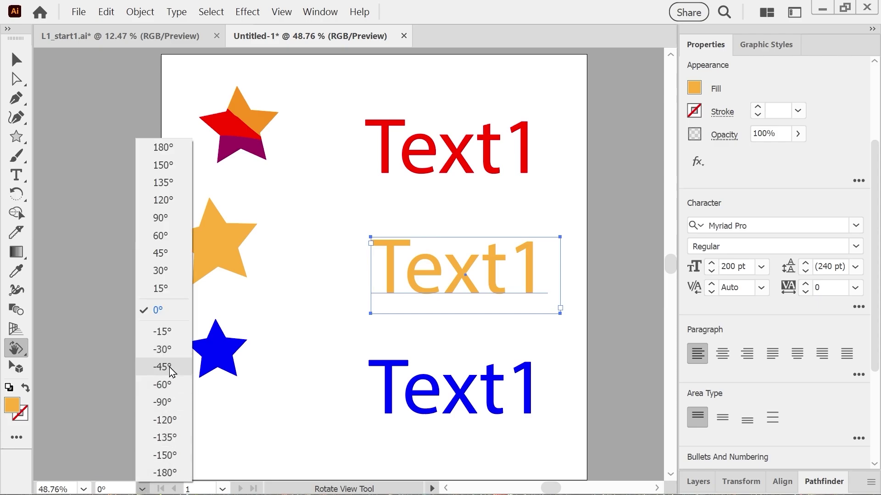
pyautogui.click(167, 201)
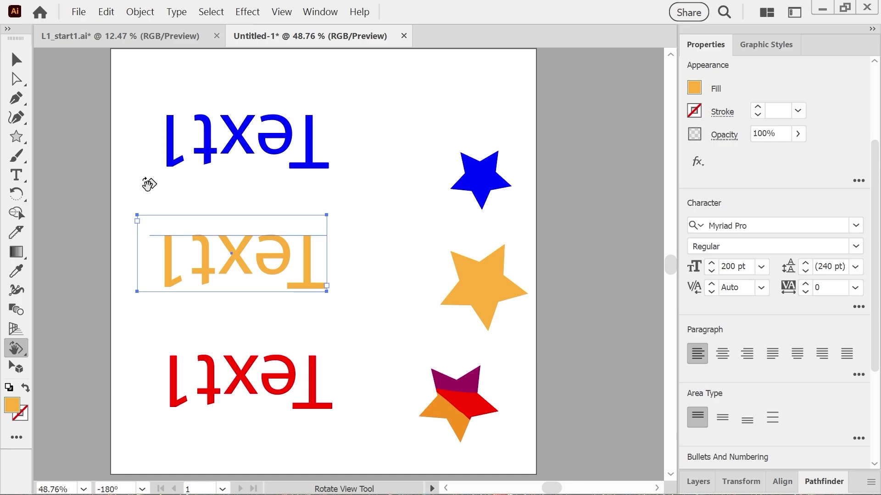
# Step: Fit the artboard in the window, reset the view rotation to 0°, and show the available view commands
pyautogui.hotkey('ctrl', '0')
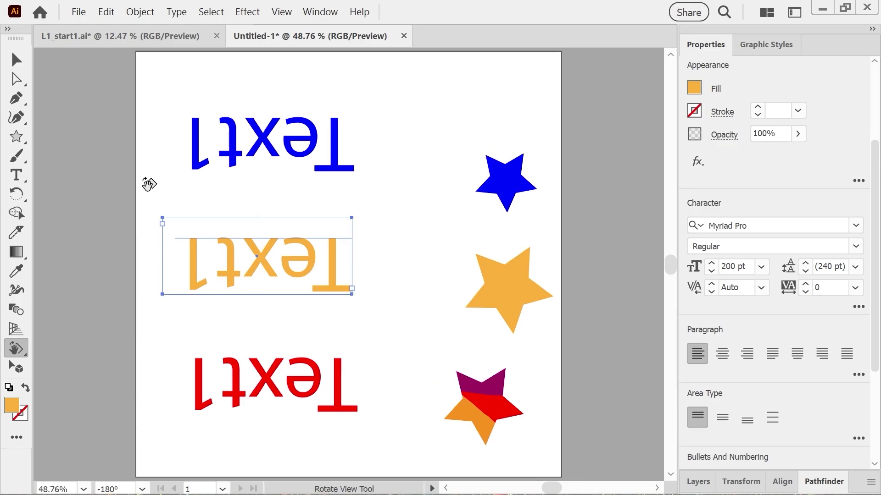
pyautogui.hotkey('ctrl', 'shift', '1')
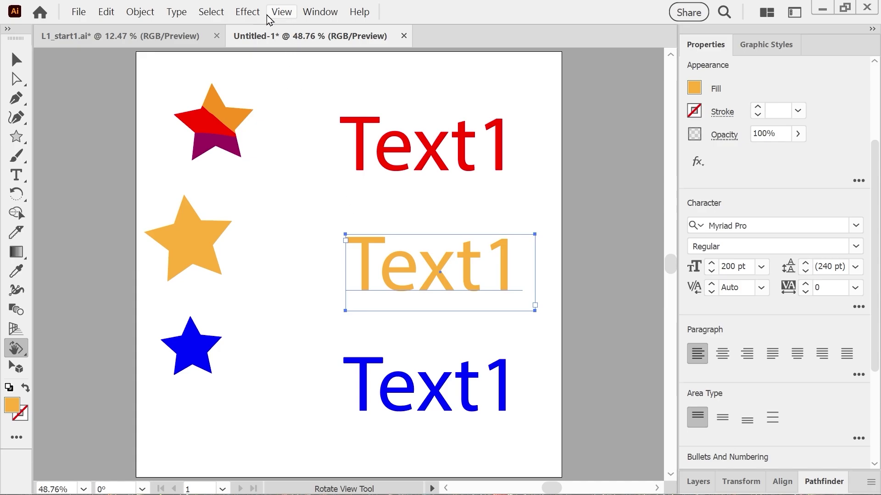
pyautogui.click(282, 13)
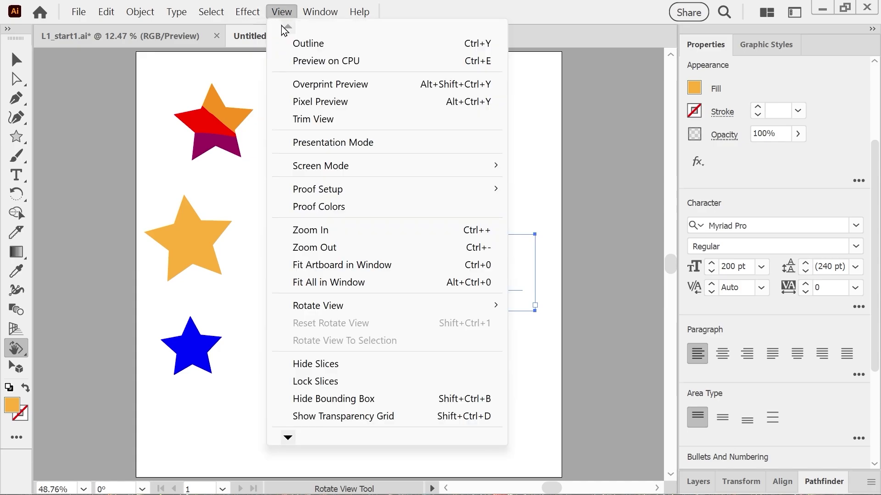
# Step: Compare the artwork in Outline, Pixel Preview and Overprint Preview modes
pyautogui.click(306, 41)
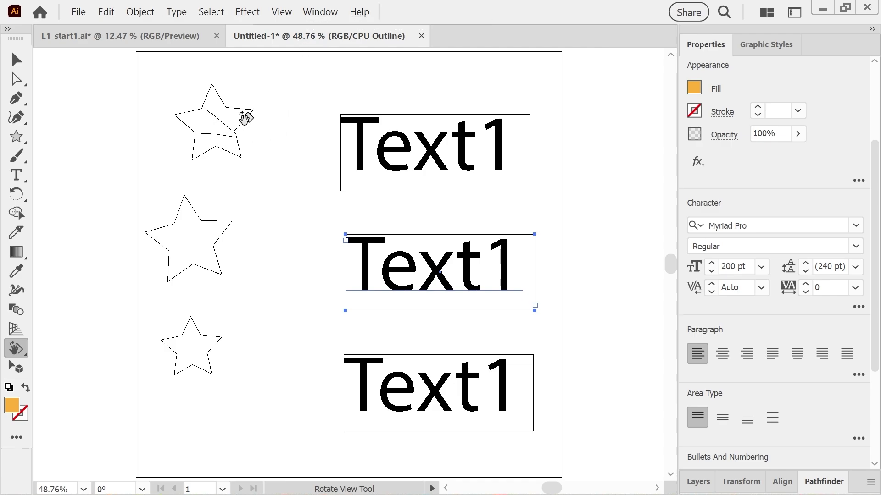
pyautogui.click(281, 11)
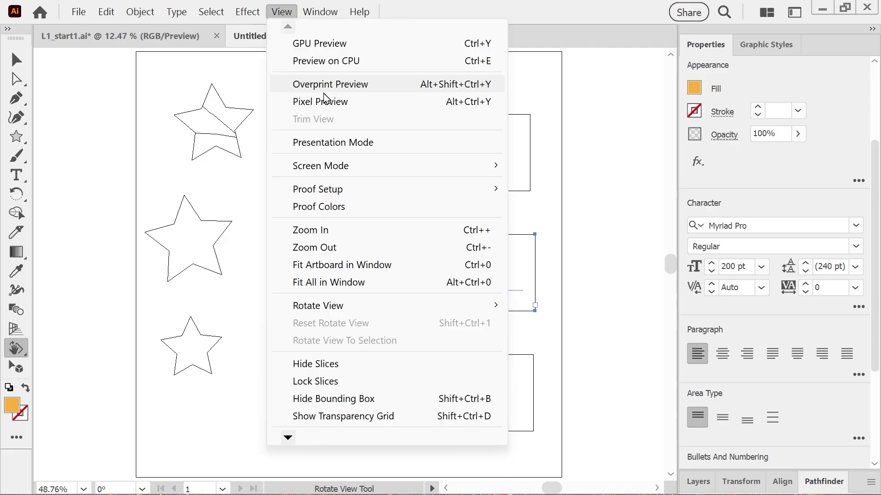
pyautogui.click(315, 101)
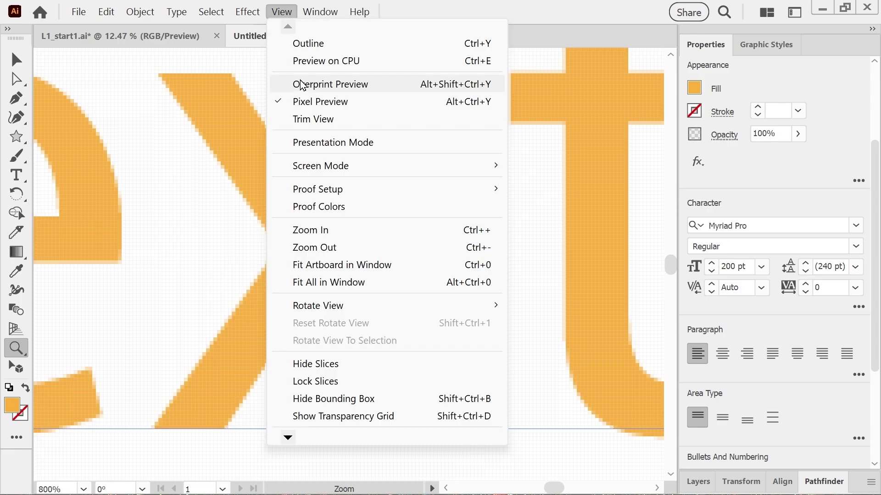
pyautogui.click(315, 83)
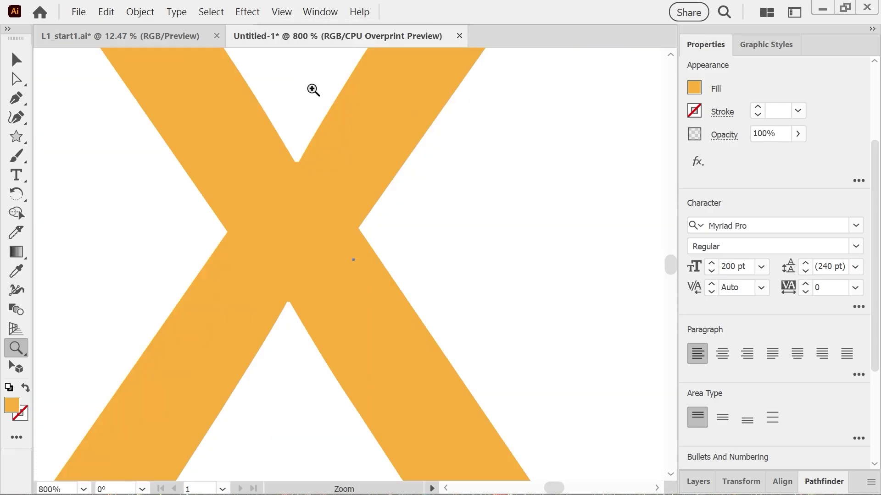
pyautogui.hotkey('ctrl', '0')
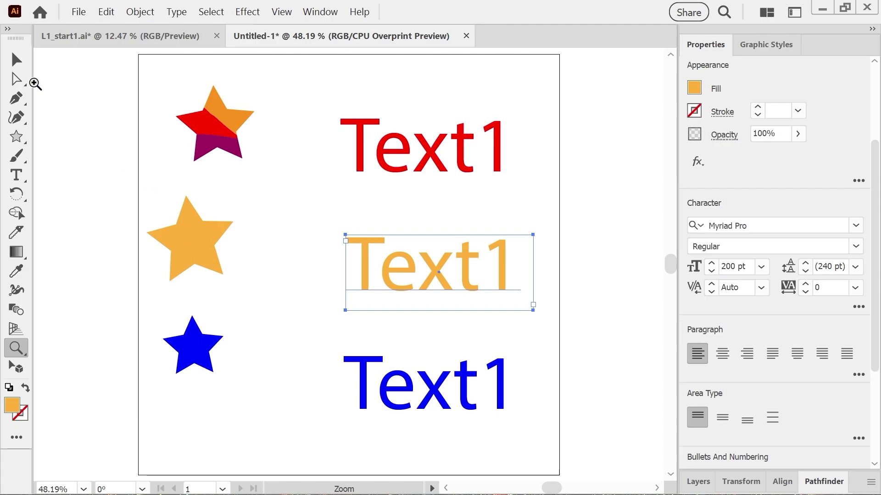
# Step: Examine the orange star at zoom levels of 1600%, 400% and 100%
pyautogui.click(17, 60)
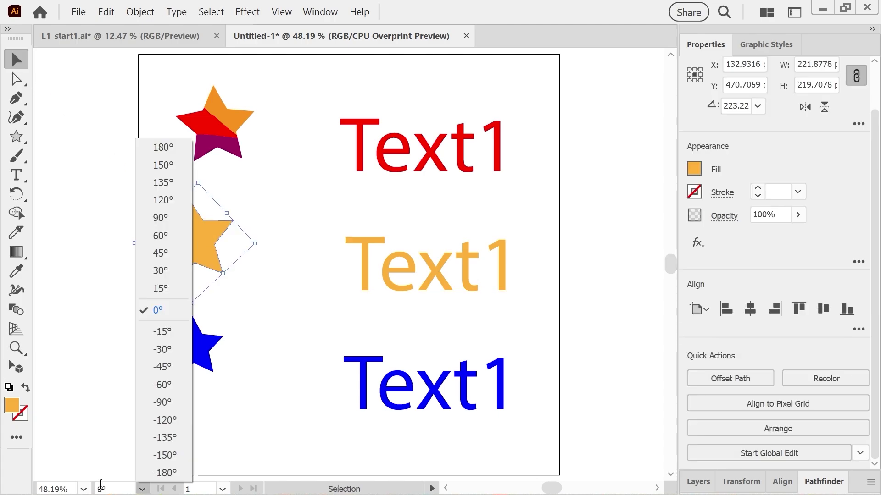
pyautogui.click(86, 491)
pyautogui.click(83, 490)
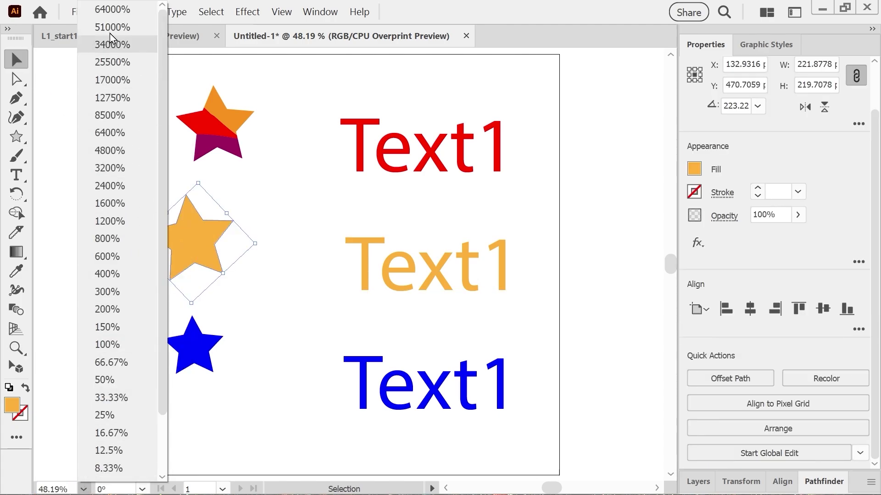
pyautogui.click(104, 203)
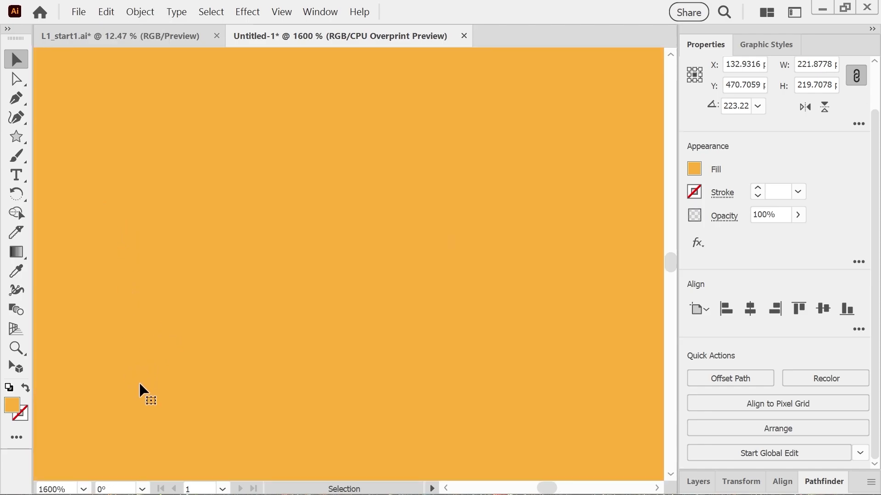
pyautogui.click(85, 489)
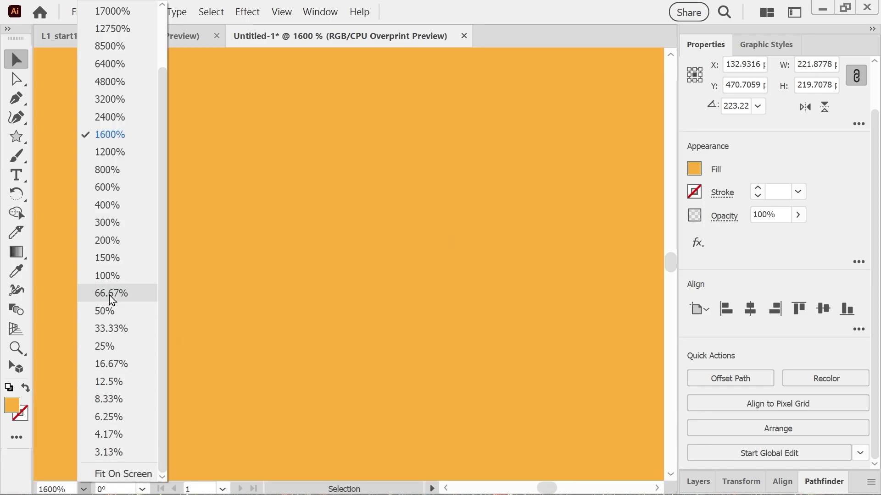
pyautogui.click(108, 206)
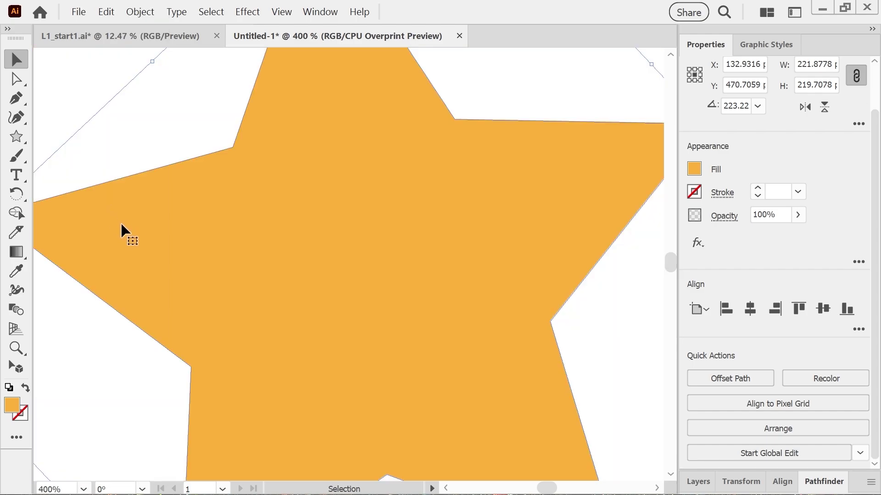
pyautogui.click(281, 12)
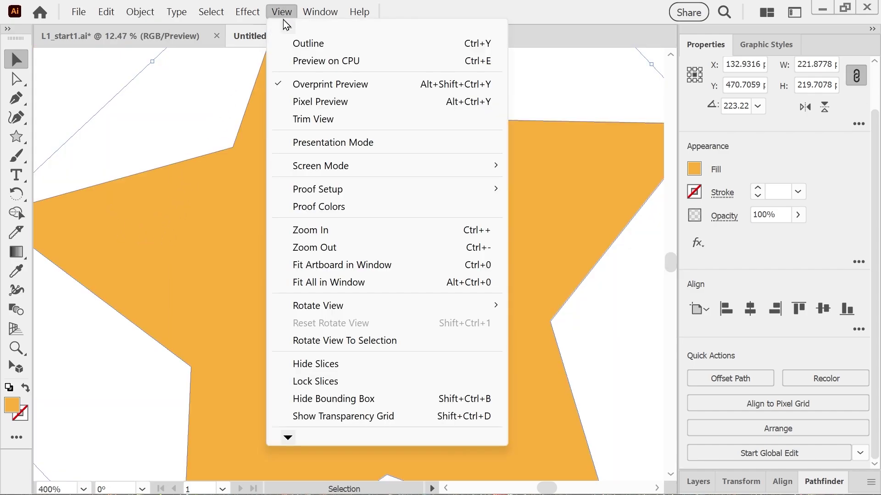
pyautogui.click(296, 102)
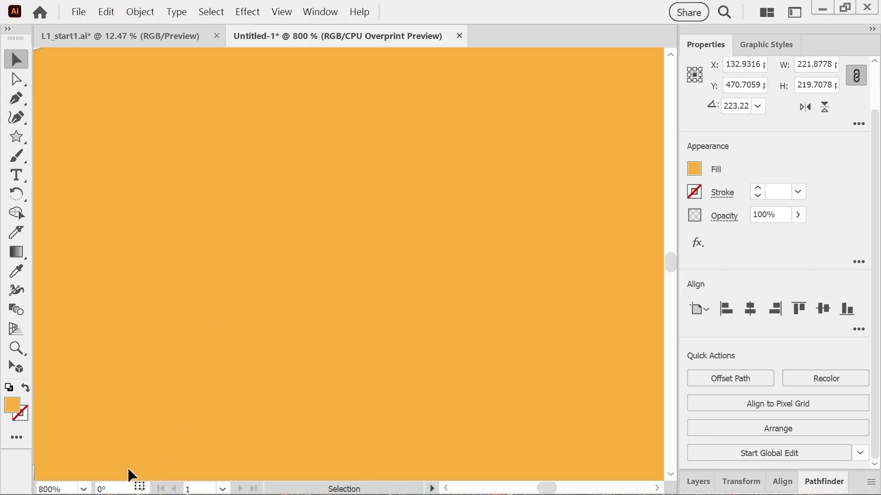
pyautogui.click(84, 489)
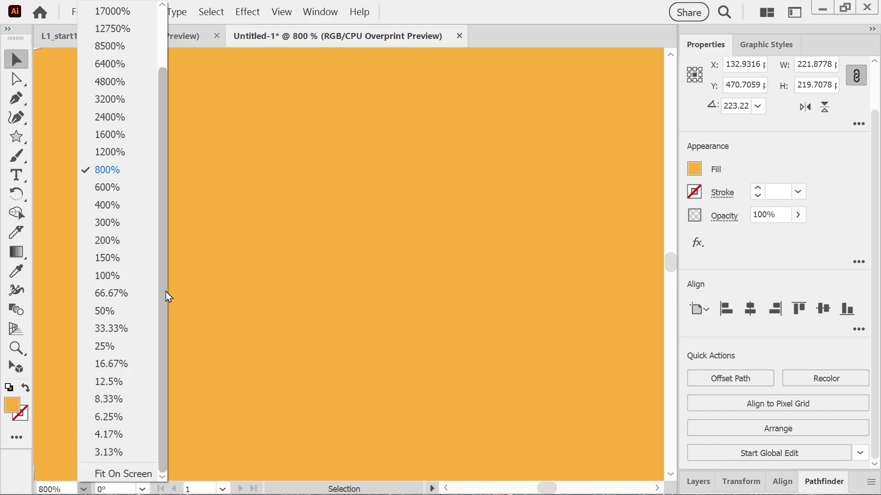
pyautogui.click(120, 275)
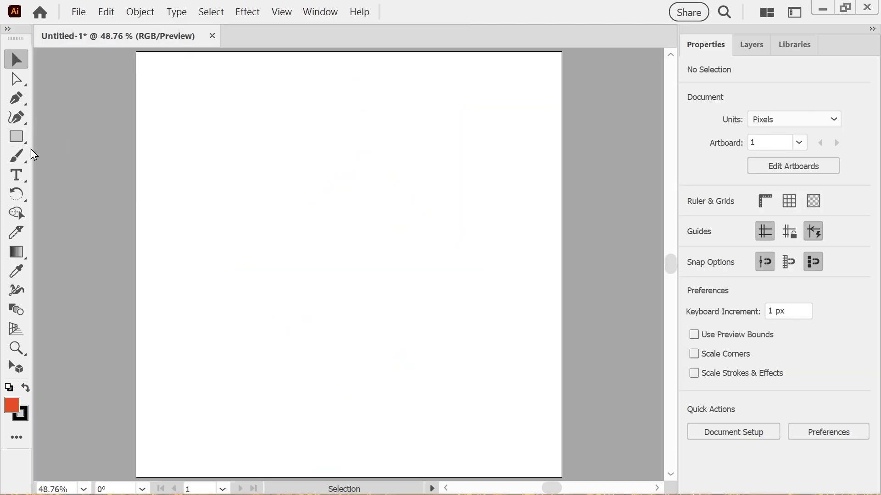
# Step: Draw a circle about 336 px wide in the artboard's upper left area and fill it with the teal swatch edited to hex 008080
pyautogui.moveTo(16, 142); pyautogui.dragTo(56, 156)
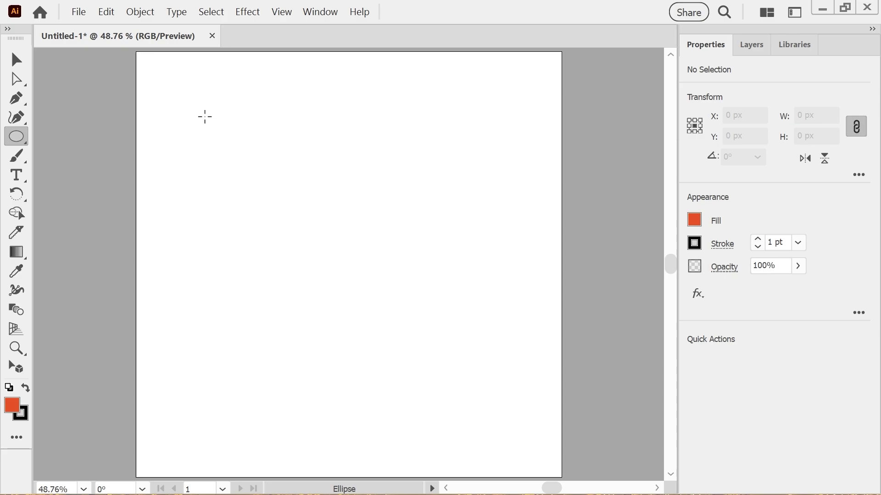
pyautogui.moveTo(205, 118); pyautogui.dragTo(306, 251)
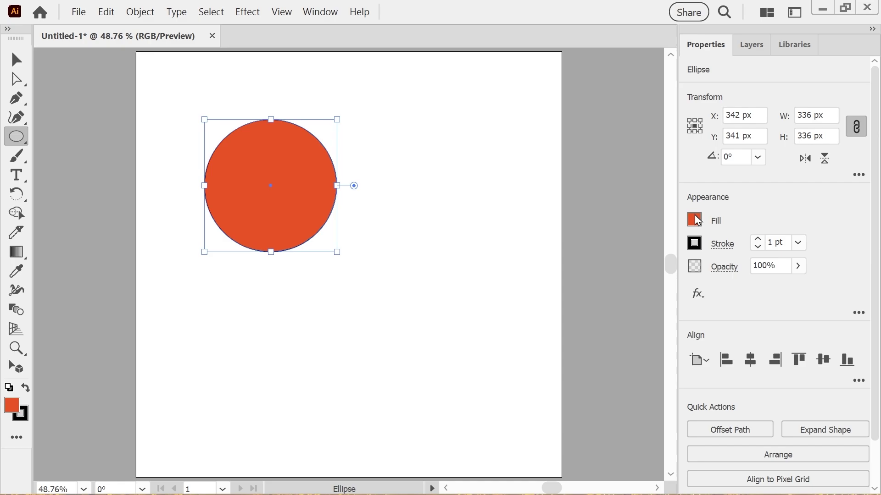
pyautogui.click(694, 220)
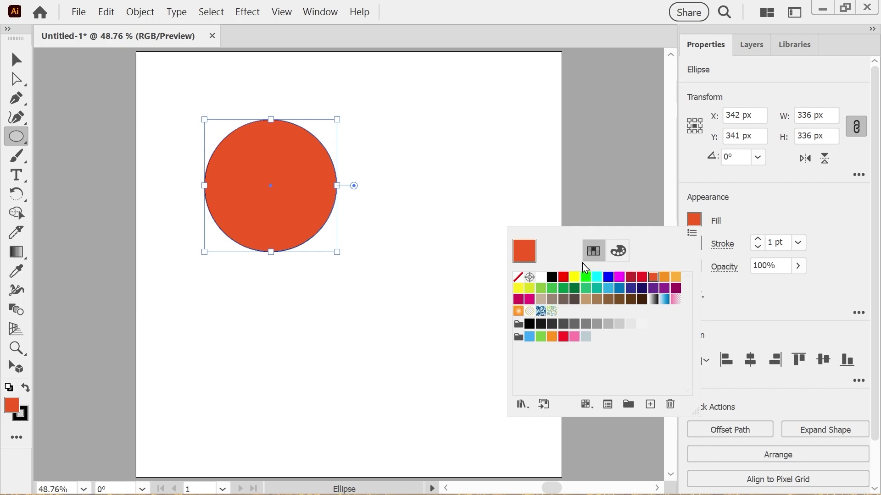
pyautogui.doubleClick(598, 294)
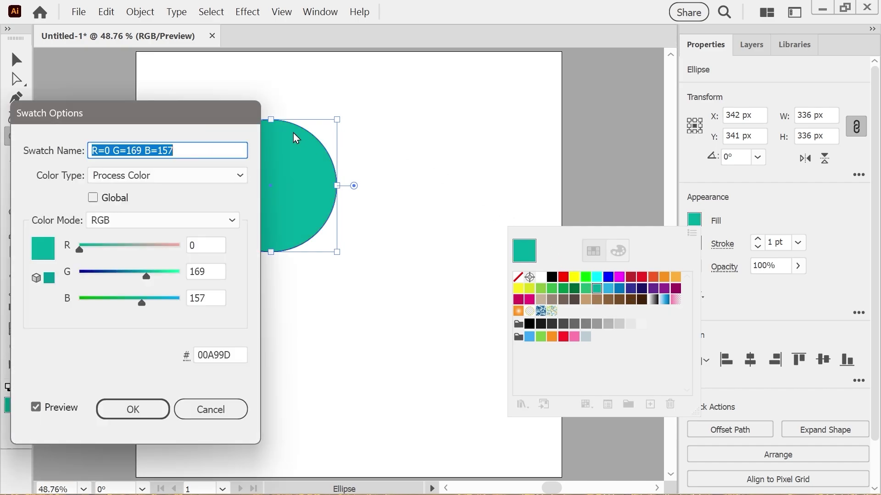
pyautogui.moveTo(186, 118); pyautogui.dragTo(368, 129)
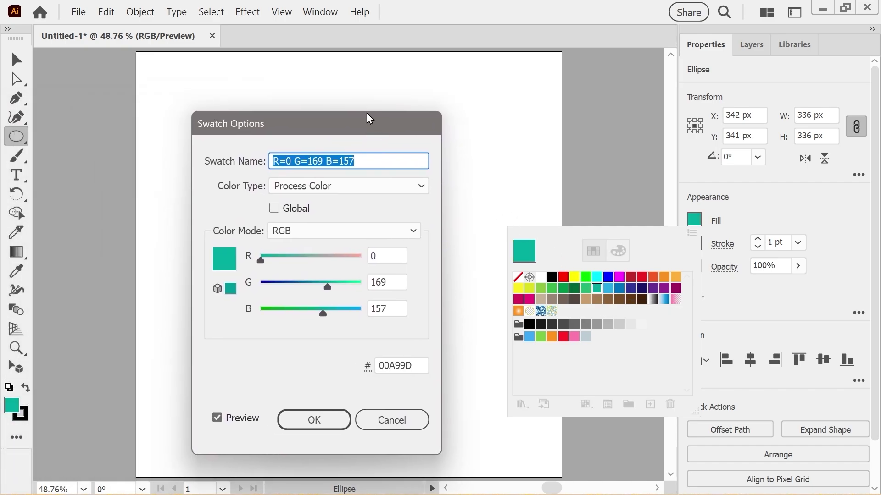
pyautogui.moveTo(415, 365); pyautogui.dragTo(390, 366)
pyautogui.write('8')
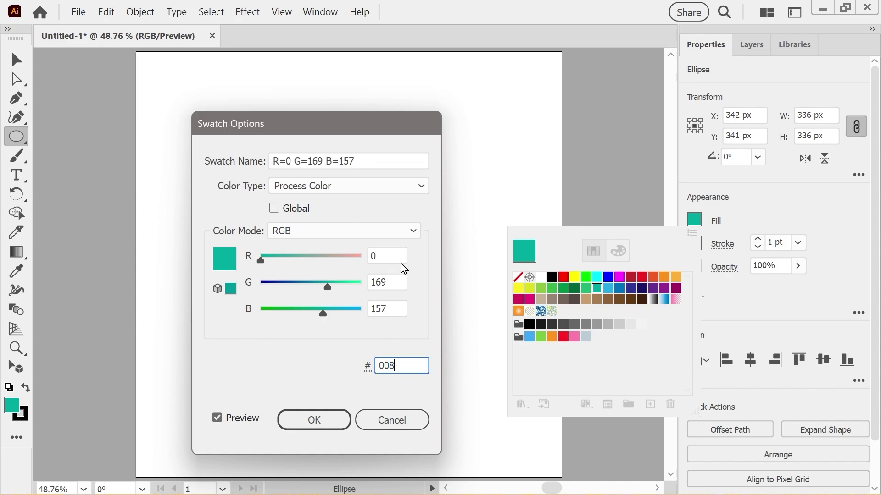
pyautogui.write('080')
pyautogui.click(312, 418)
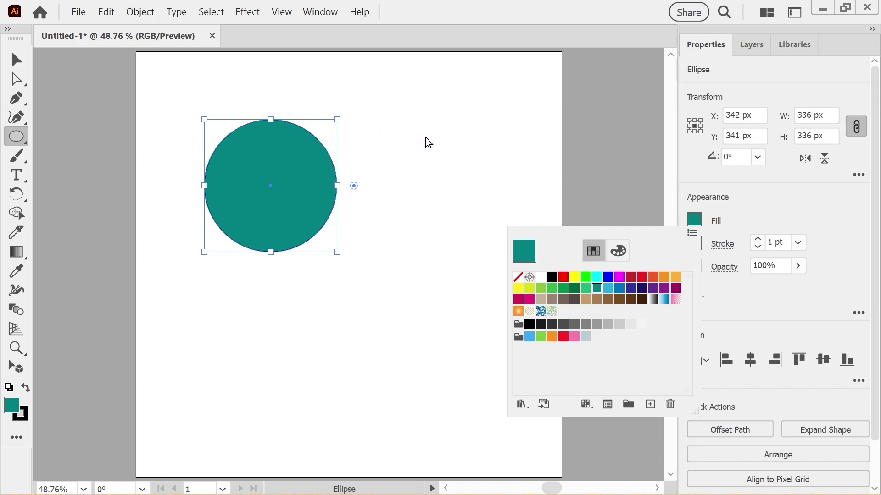
pyautogui.click(423, 154)
# Step: Draw a smaller circle about 187 px wide to the right of the large teal circle
pyautogui.moveTo(429, 142)
pyautogui.mouseDown()
pyautogui.moveTo(468, 210)
pyautogui.moveTo(457, 188)
pyautogui.moveTo(476, 209)
pyautogui.mouseUp()
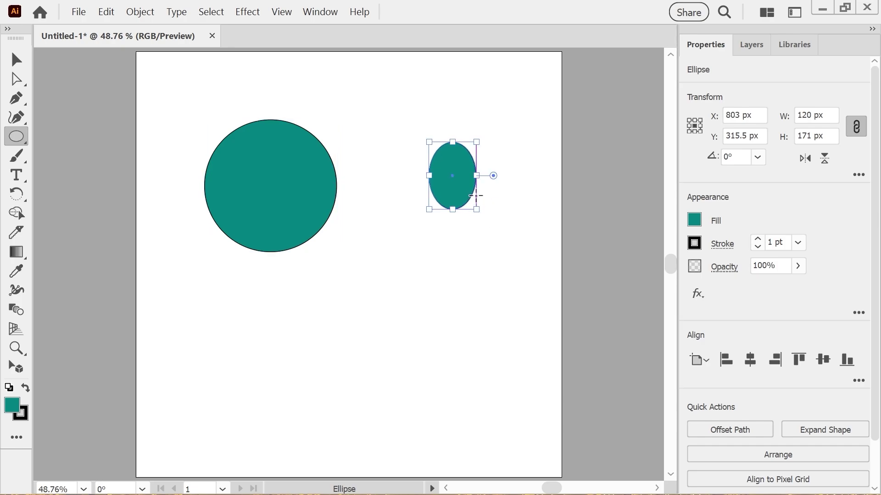
pyautogui.hotkey('ctrl', 'z')
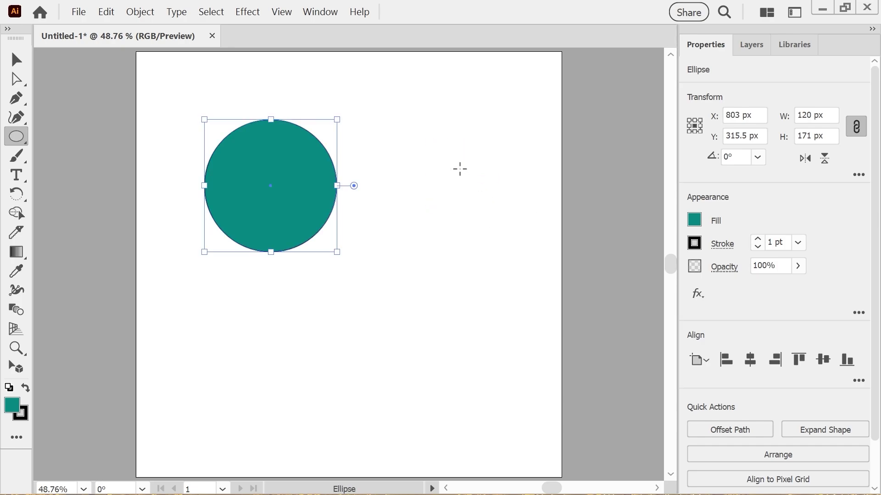
pyautogui.moveTo(434, 149); pyautogui.dragTo(487, 224)
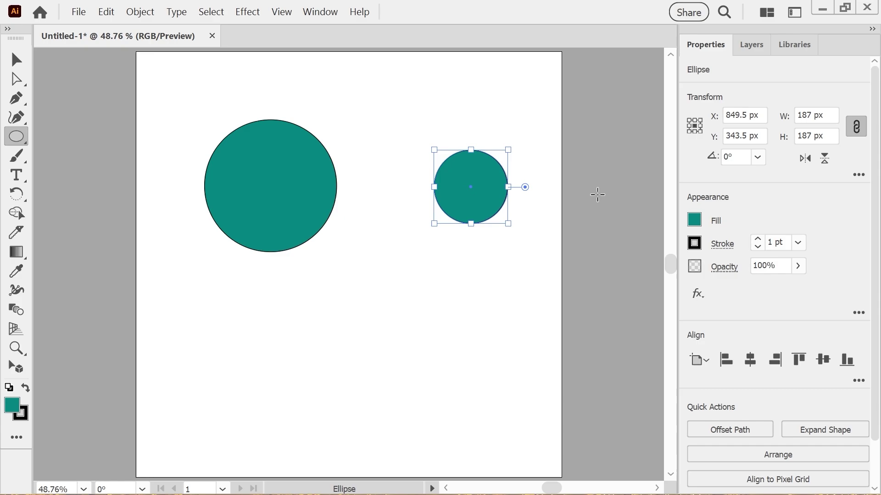
pyautogui.click(695, 221)
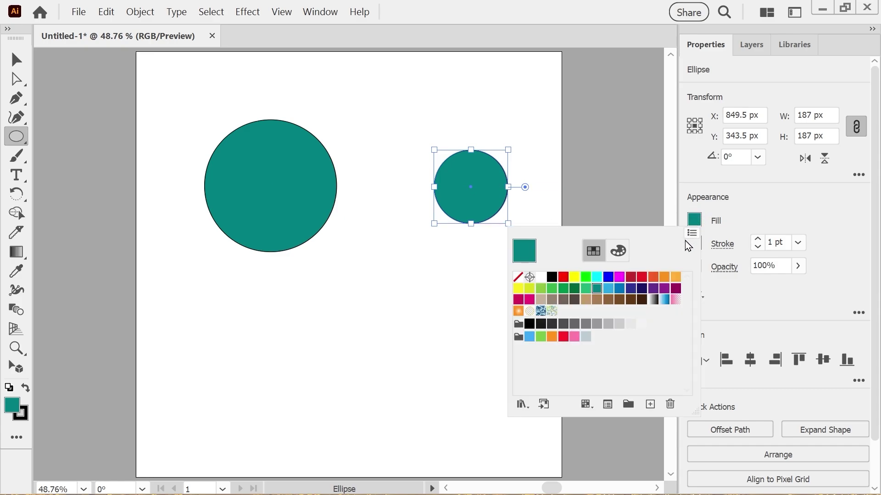
pyautogui.doubleClick(598, 291)
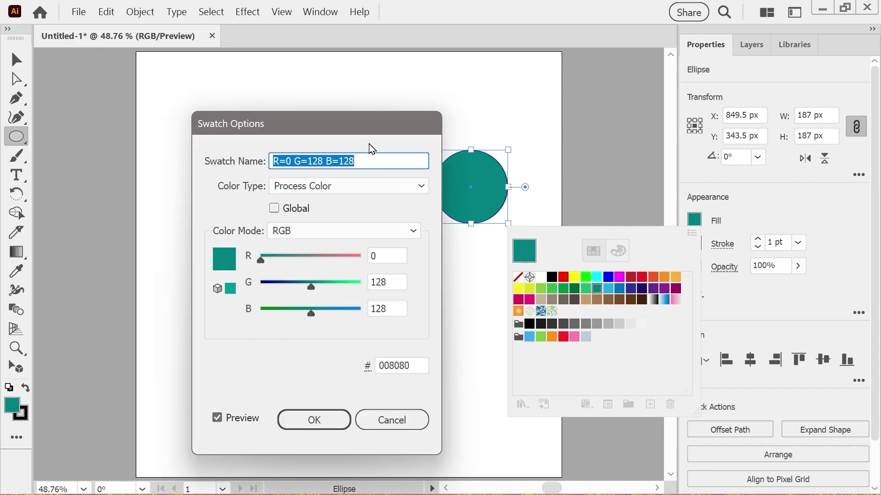
pyautogui.moveTo(353, 133); pyautogui.dragTo(505, 147)
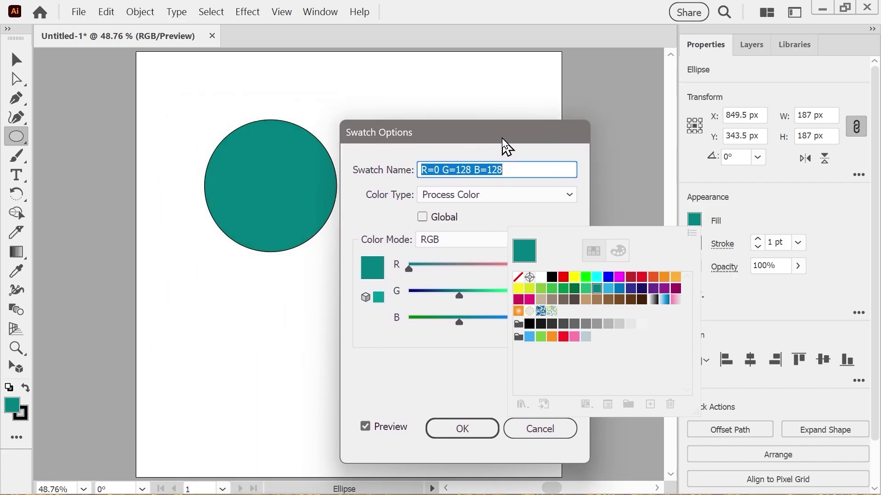
pyautogui.click(541, 427)
# Step: Fill the smaller circle with a pale green swatch from the PANTONE+ CMYK Coated color book
pyautogui.click(522, 404)
pyautogui.moveTo(596, 131)
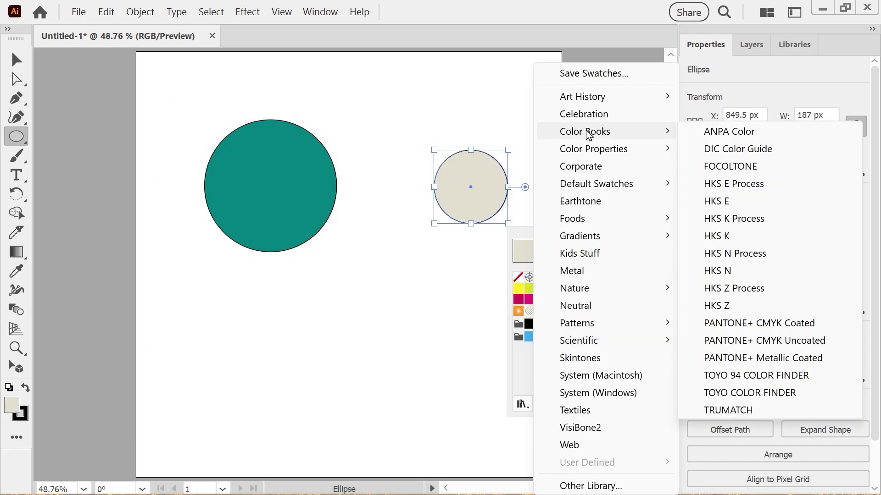
pyautogui.click(731, 319)
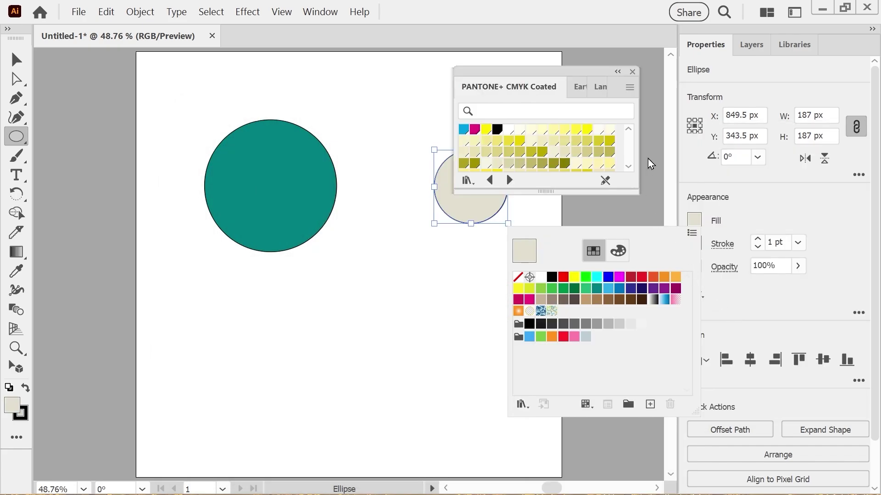
pyautogui.click(633, 170)
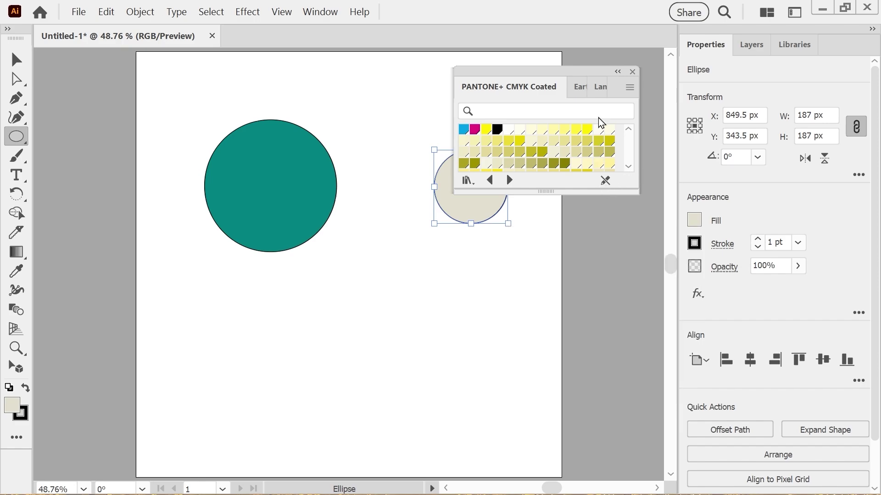
pyautogui.moveTo(605, 197); pyautogui.dragTo(633, 384)
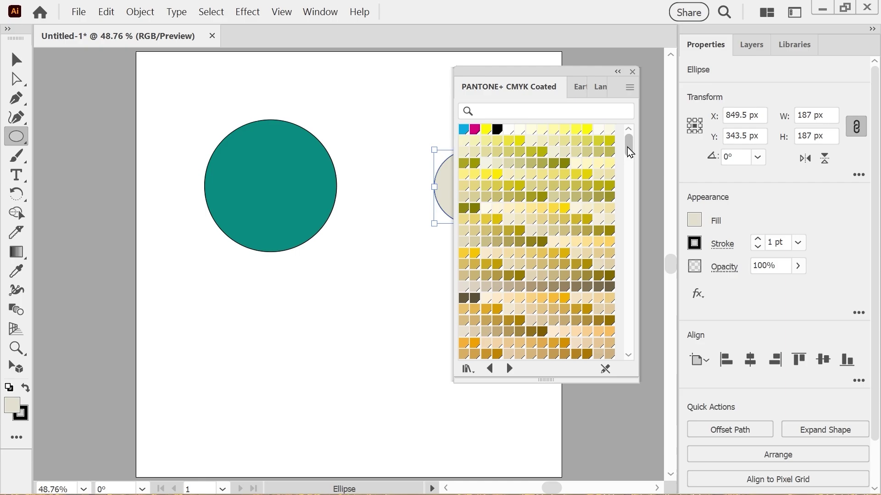
pyautogui.moveTo(629, 144); pyautogui.dragTo(625, 299)
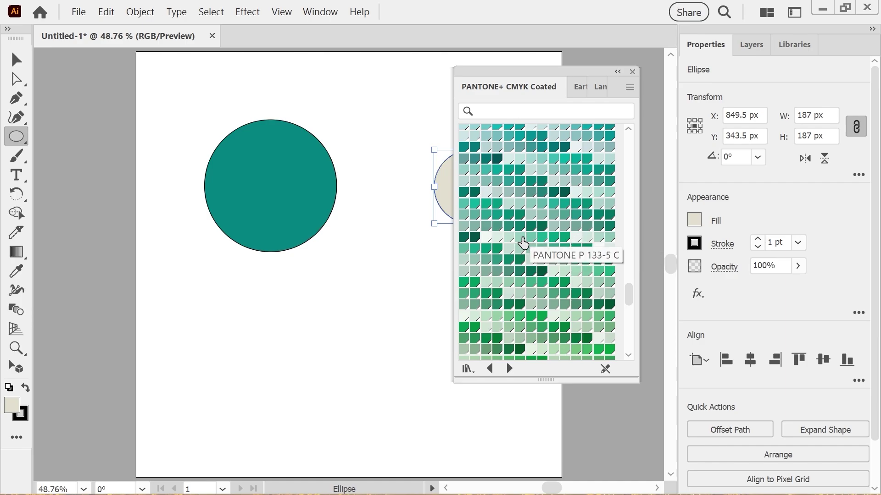
pyautogui.click(498, 236)
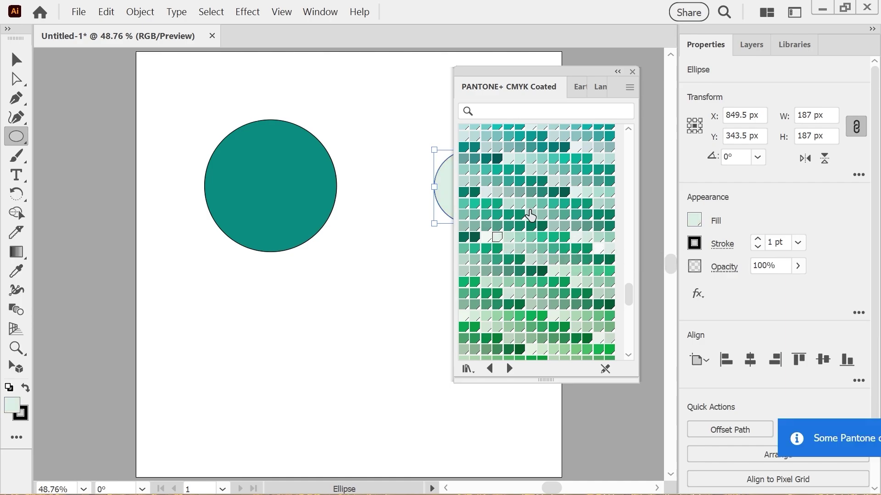
pyautogui.click(509, 238)
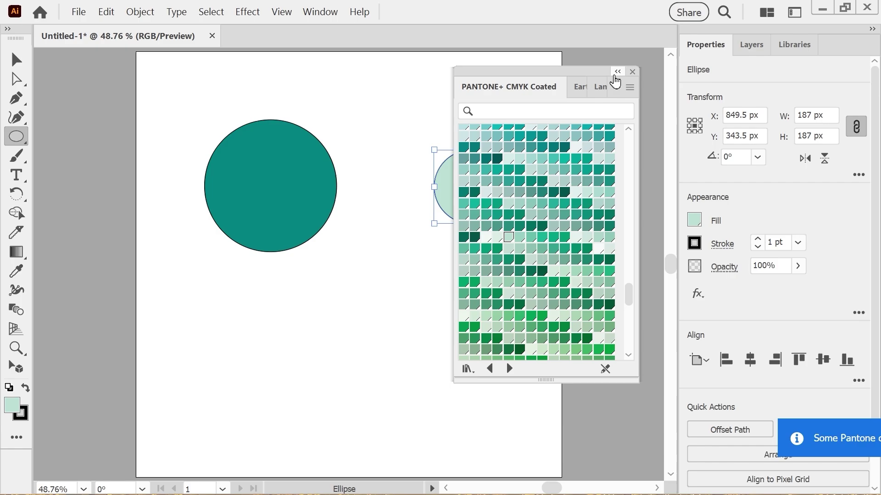
pyautogui.click(632, 73)
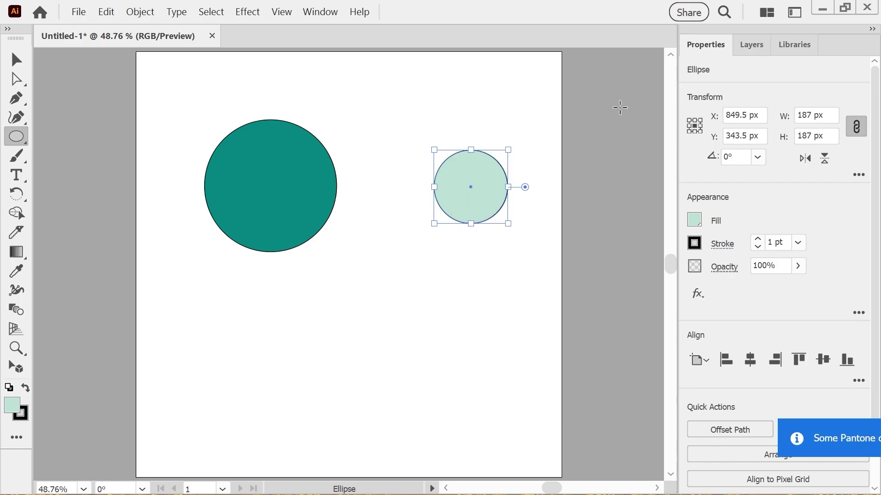
# Step: Examine the large teal circle's anchor points, bounding box and its entry among the objects in Layer 1
pyautogui.press('v')
pyautogui.click(209, 65)
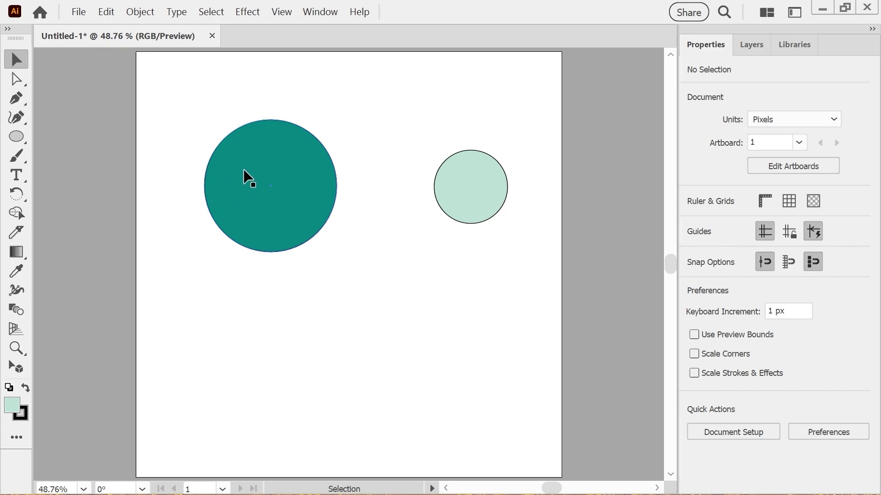
pyautogui.click(16, 79)
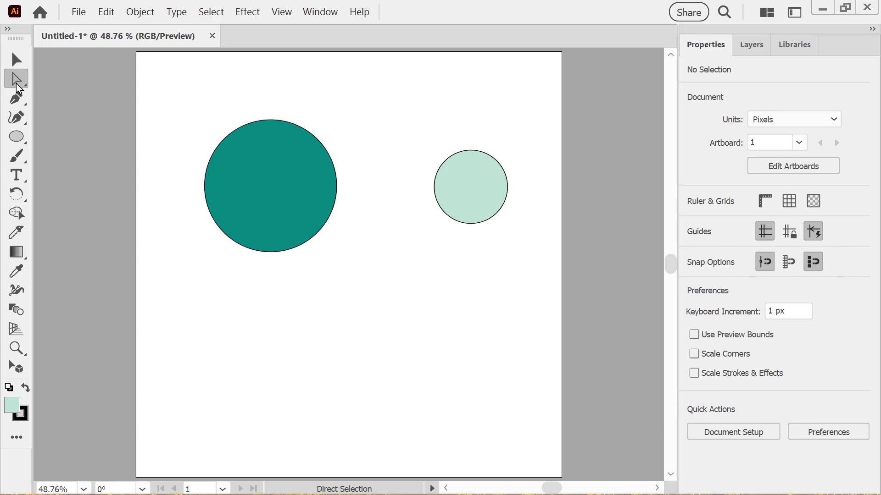
pyautogui.click(258, 173)
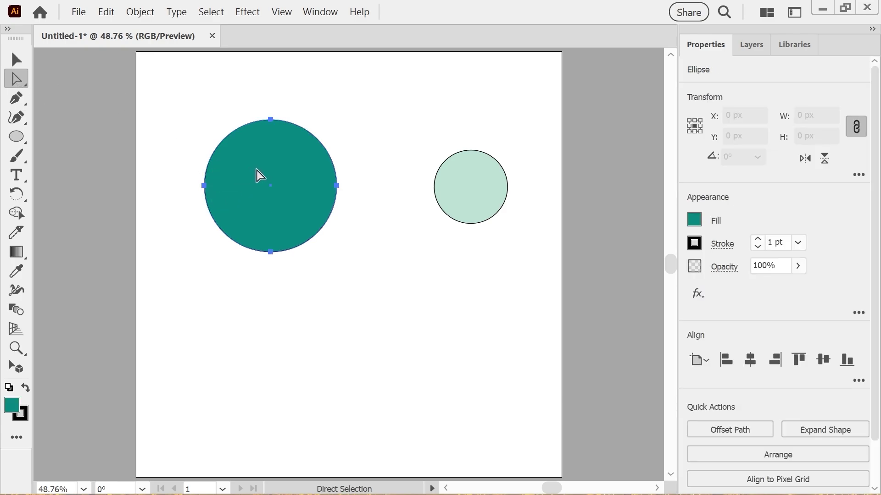
pyautogui.click(16, 59)
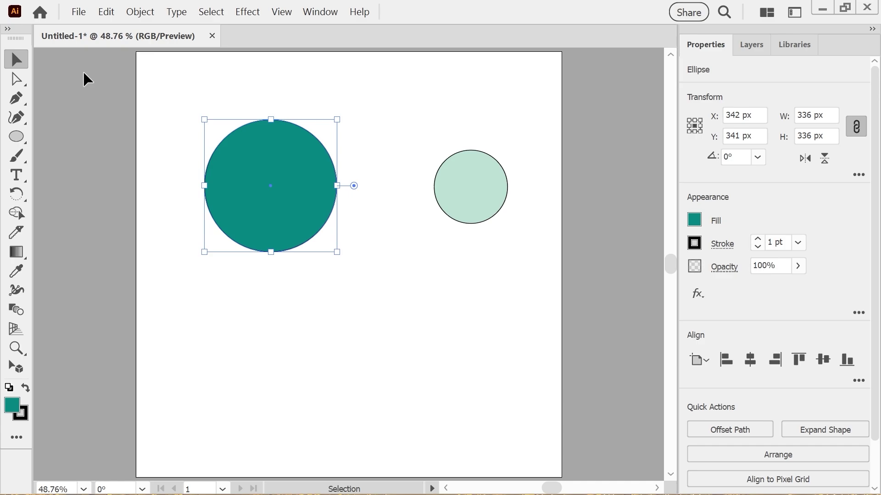
pyautogui.click(751, 46)
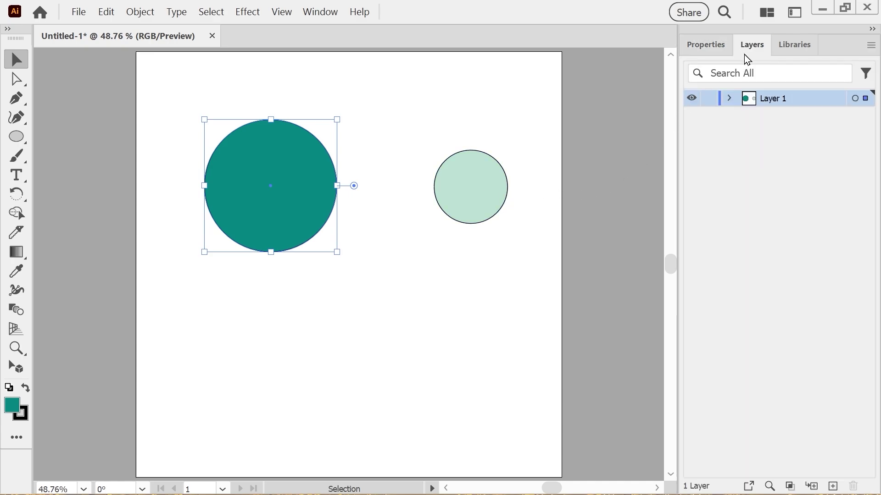
pyautogui.click(730, 99)
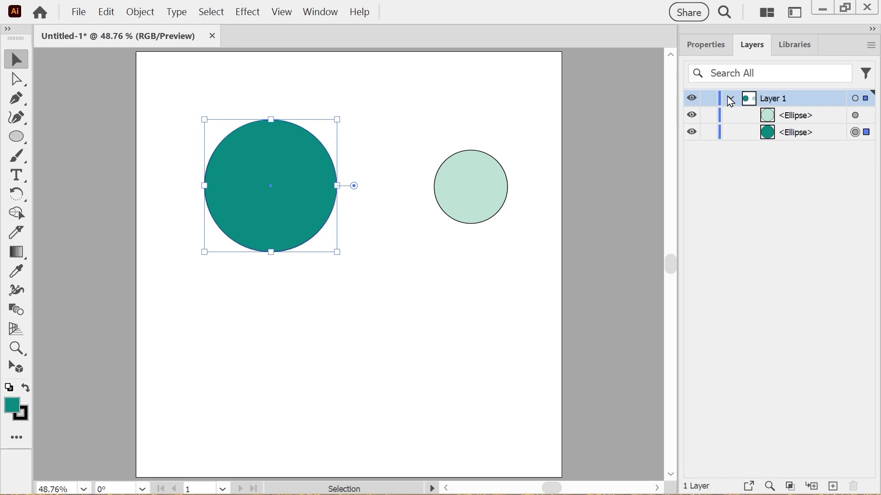
pyautogui.click(729, 99)
pyautogui.click(707, 48)
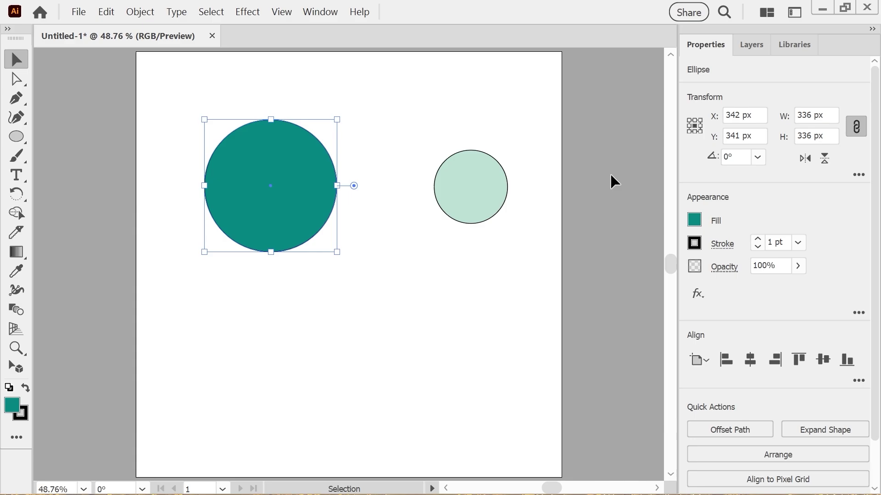
pyautogui.click(178, 126)
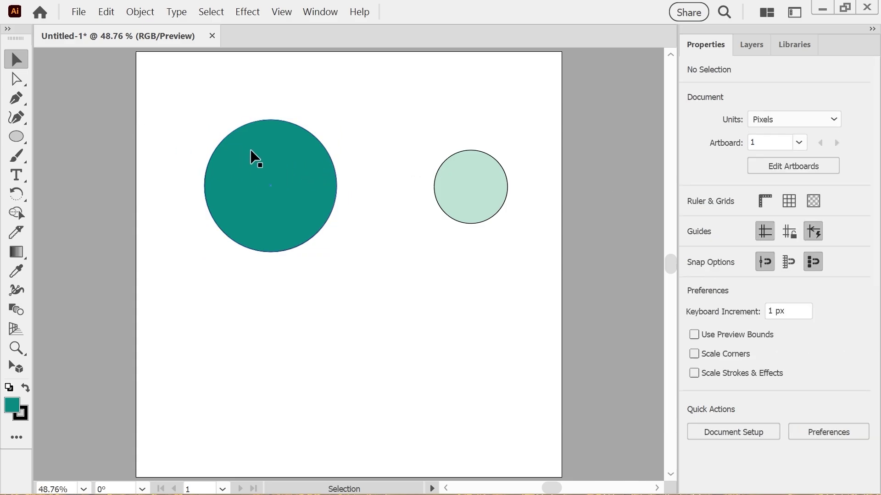
# Step: Move the pale green circle onto the upper left part of the large teal circle and select both circles
pyautogui.click(272, 182)
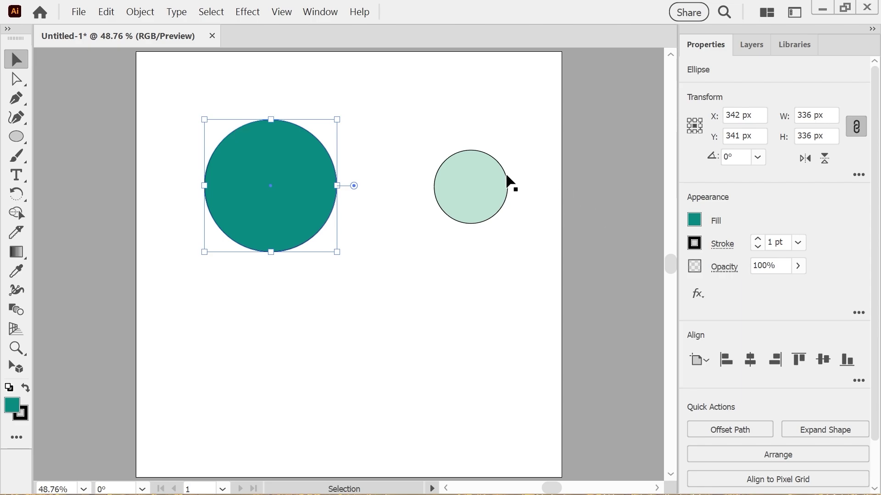
pyautogui.moveTo(460, 183); pyautogui.dragTo(245, 156)
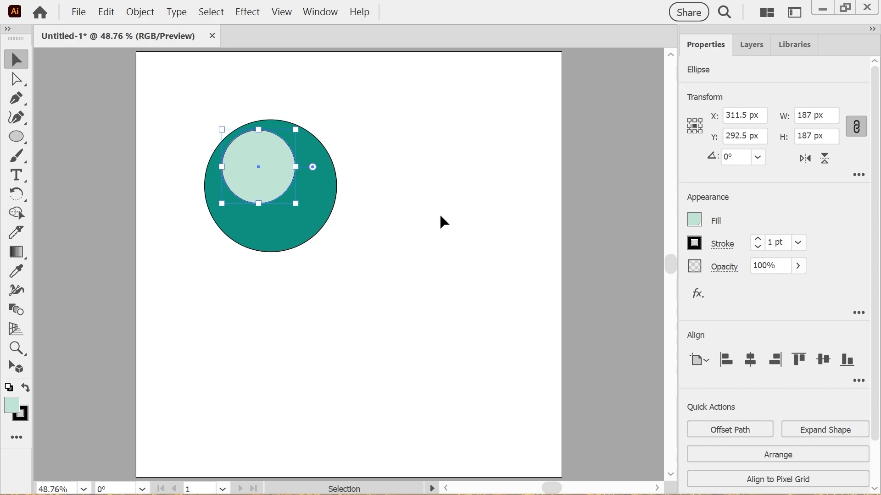
pyautogui.keyDown('shift'); pyautogui.click(278, 234); pyautogui.keyUp('shift')
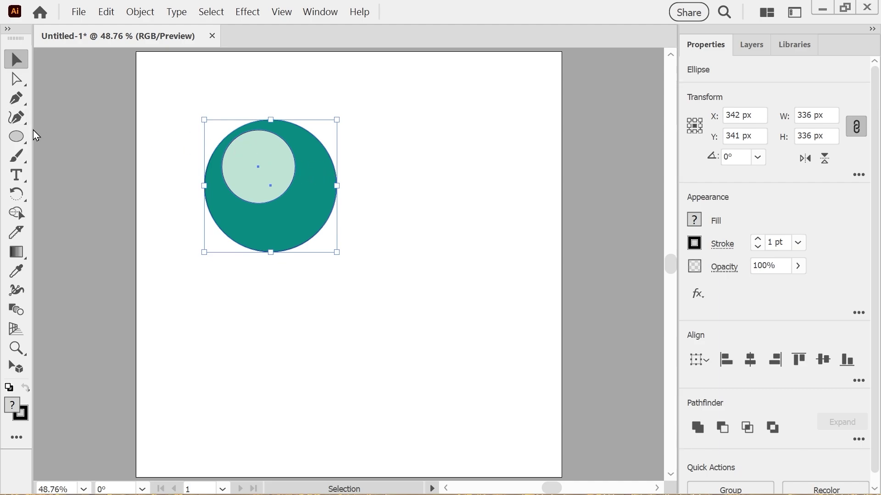
# Step: Draw an upright rectangle about 124 px wide and 363 px high in the lower middle of the artboard
pyautogui.click(14, 145)
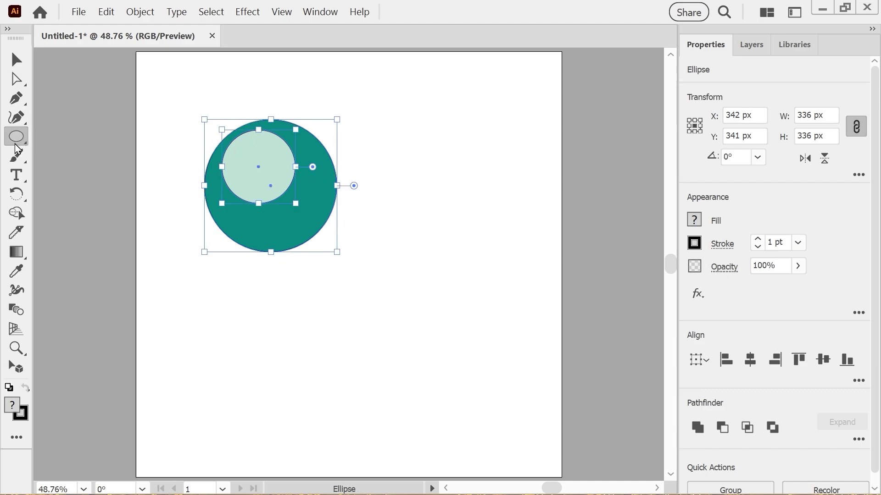
pyautogui.click(16, 143)
pyautogui.click(56, 136)
pyautogui.moveTo(326, 307)
pyautogui.mouseDown()
pyautogui.moveTo(420, 429)
pyautogui.moveTo(372, 445)
pyautogui.mouseUp()
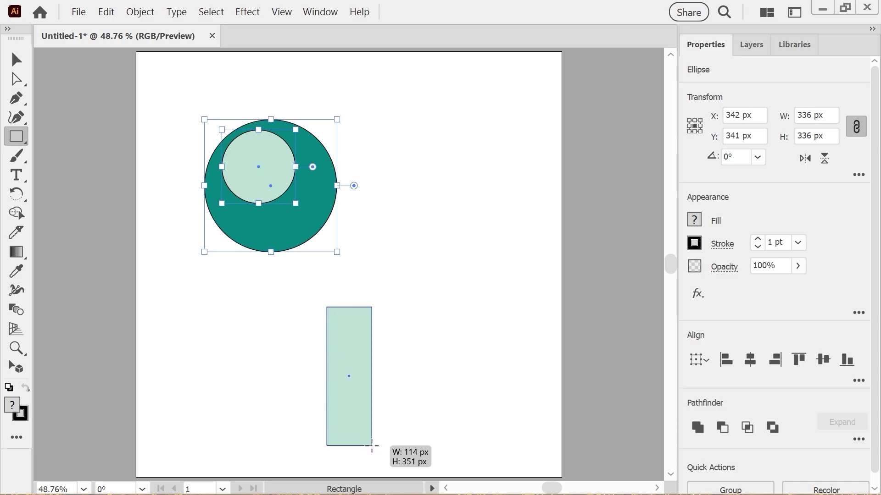
pyautogui.moveTo(372, 445); pyautogui.dragTo(376, 450)
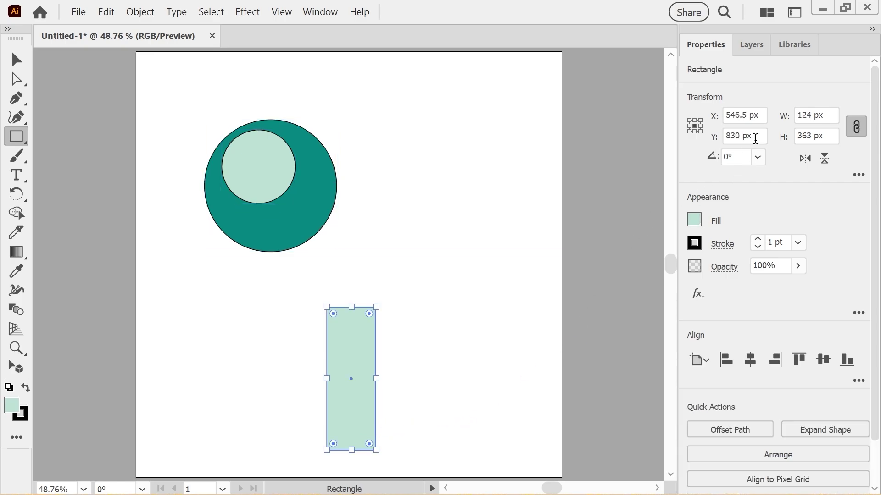
# Step: Fill the upright rectangle with a medium gray swatch from the grays group
pyautogui.click(695, 220)
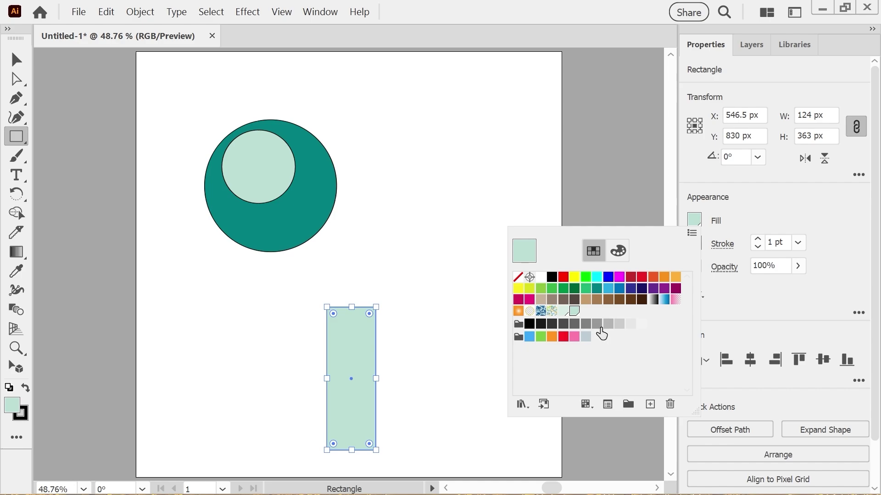
pyautogui.click(586, 325)
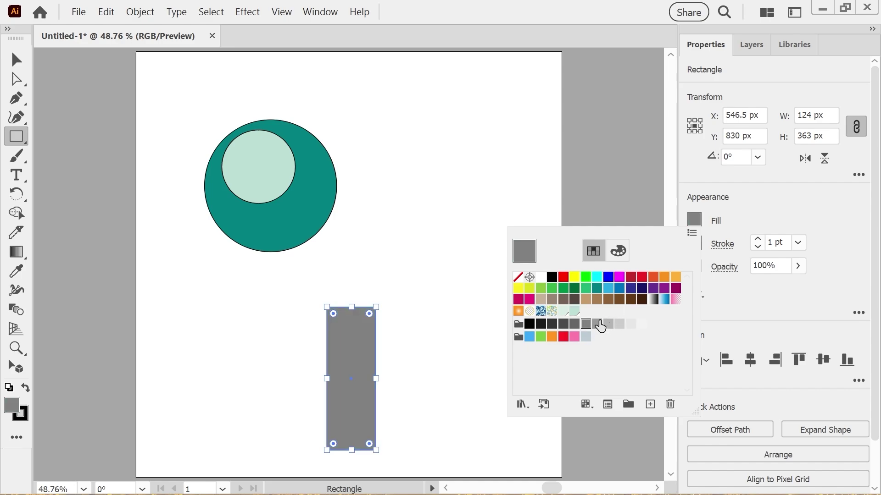
pyautogui.click(596, 324)
# Step: Move both circles together so the teal circle is centered over the gray rectangle and slightly overlaps its upper end
pyautogui.press('v')
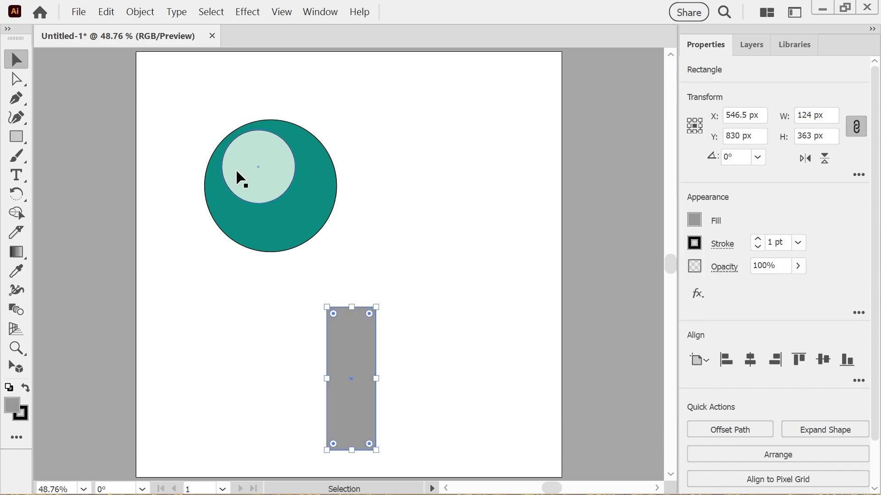
pyautogui.click(305, 229)
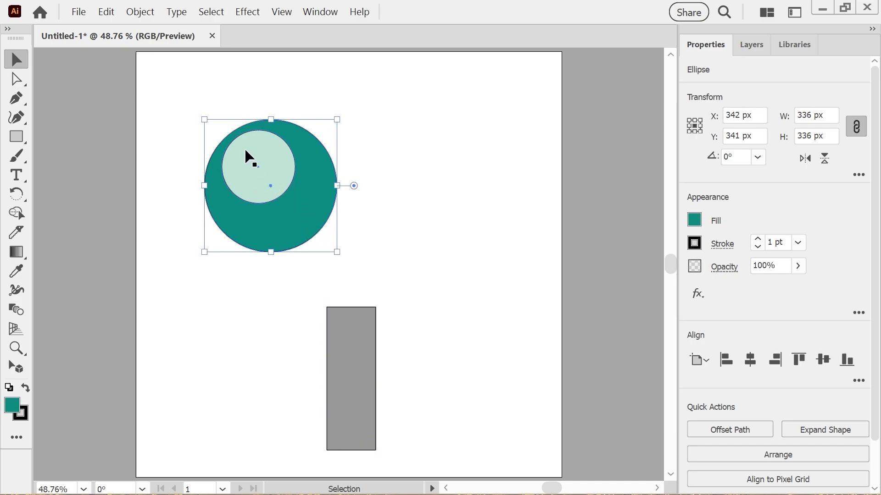
pyautogui.keyDown('shift'); pyautogui.click(245, 179); pyautogui.keyUp('shift')
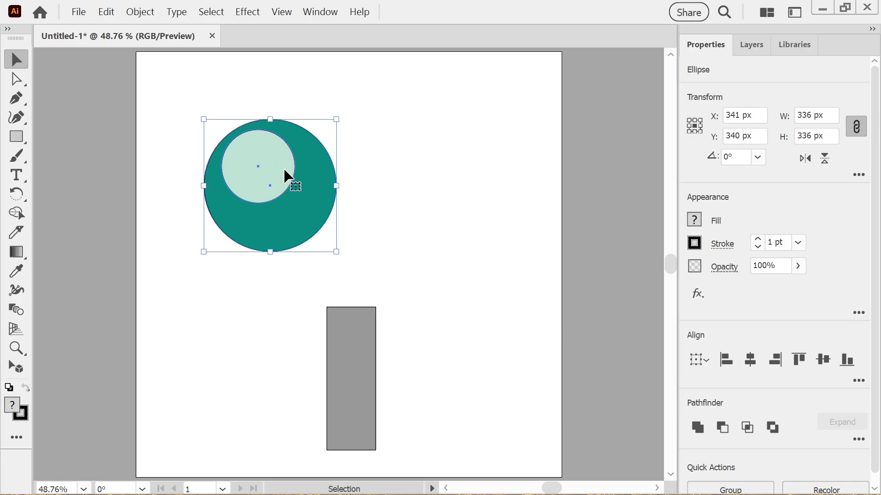
pyautogui.moveTo(280, 163); pyautogui.dragTo(357, 246)
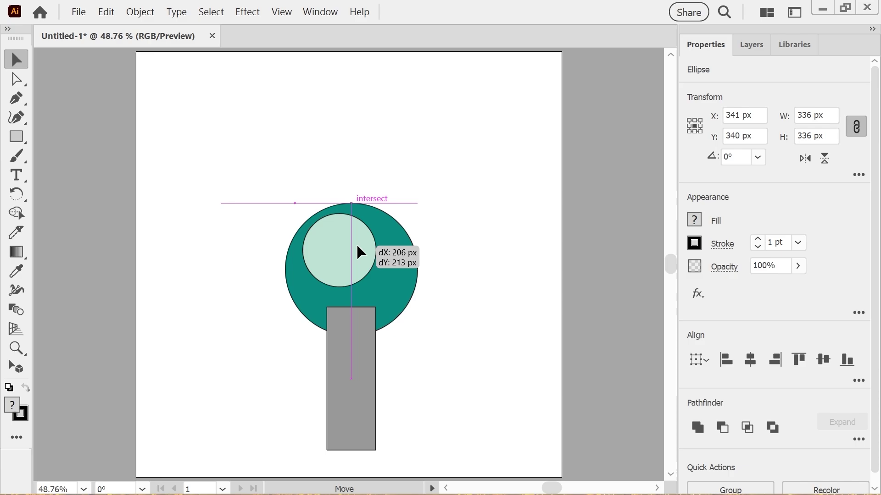
pyautogui.moveTo(357, 246); pyautogui.dragTo(372, 247)
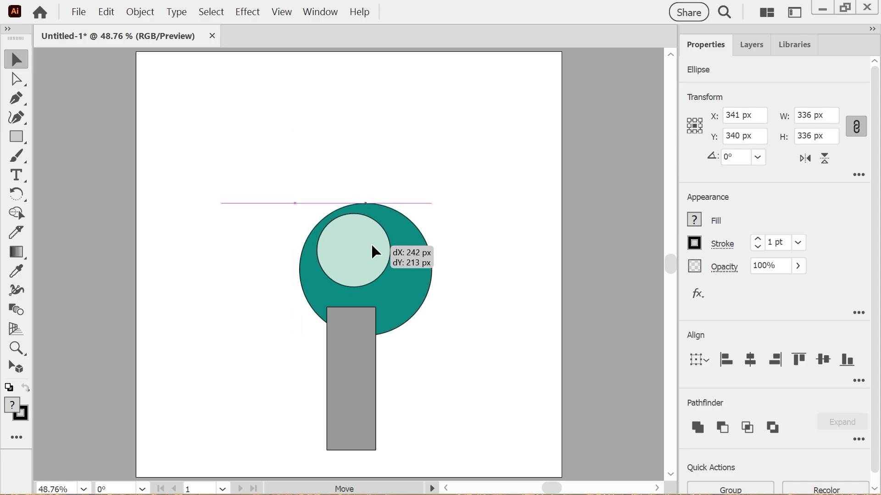
pyautogui.moveTo(372, 247); pyautogui.dragTo(356, 229)
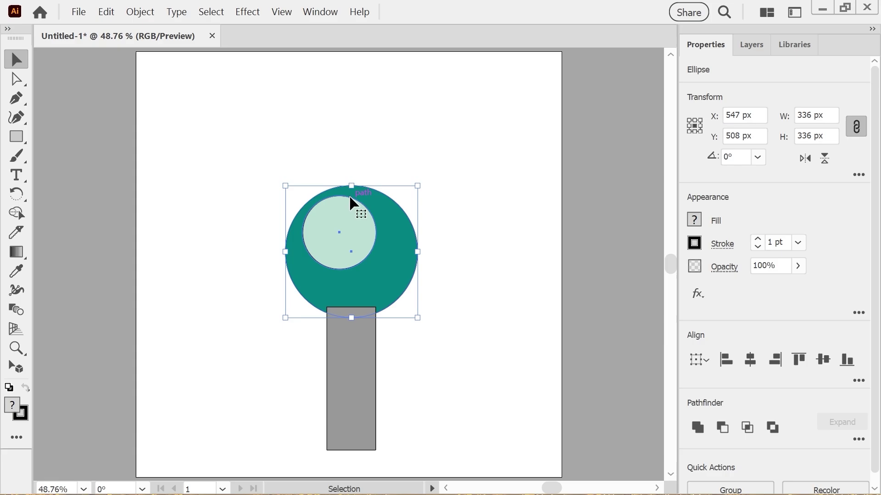
pyautogui.click(390, 354)
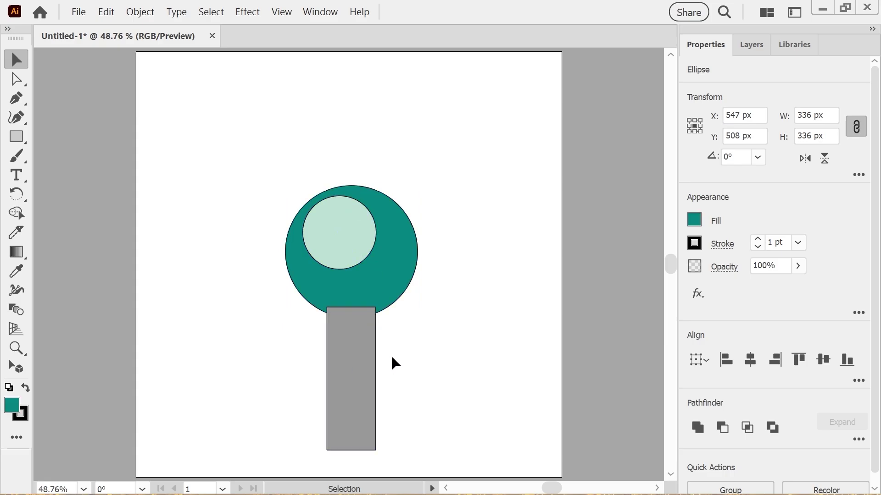
# Step: Send the gray rectangle to the back, behind the teal circle, and deselect it
pyautogui.click(358, 348)
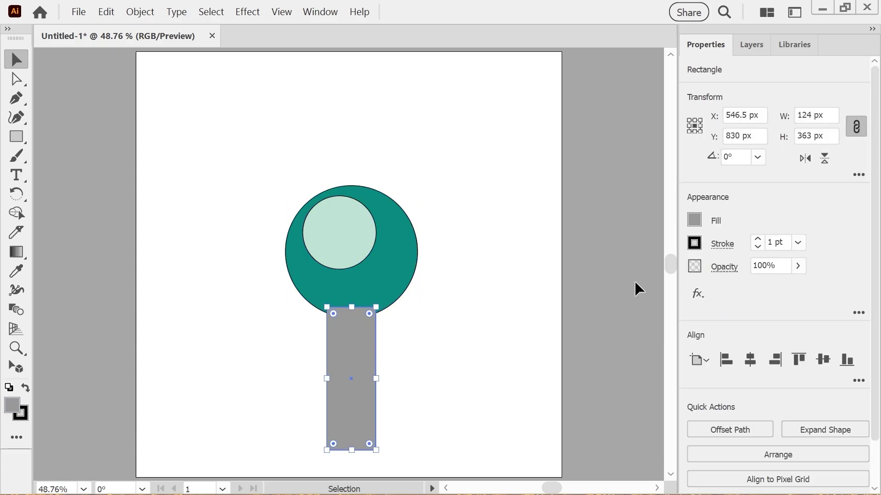
pyautogui.click(710, 455)
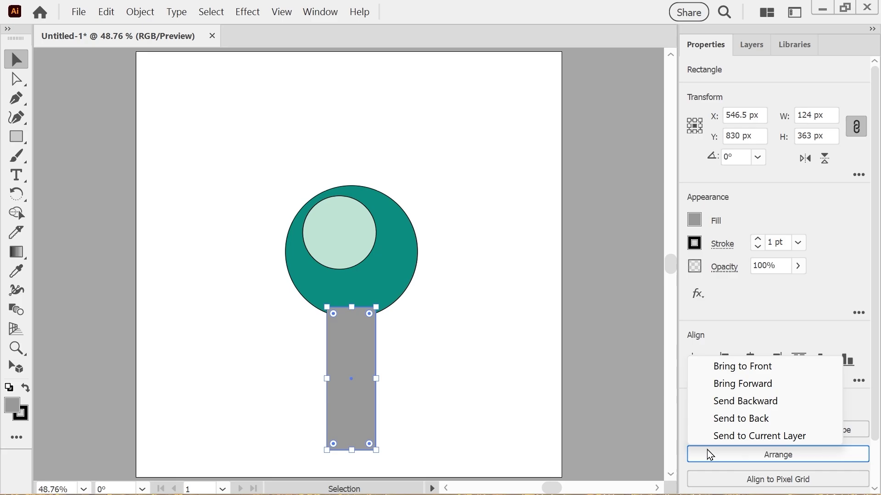
pyautogui.click(715, 418)
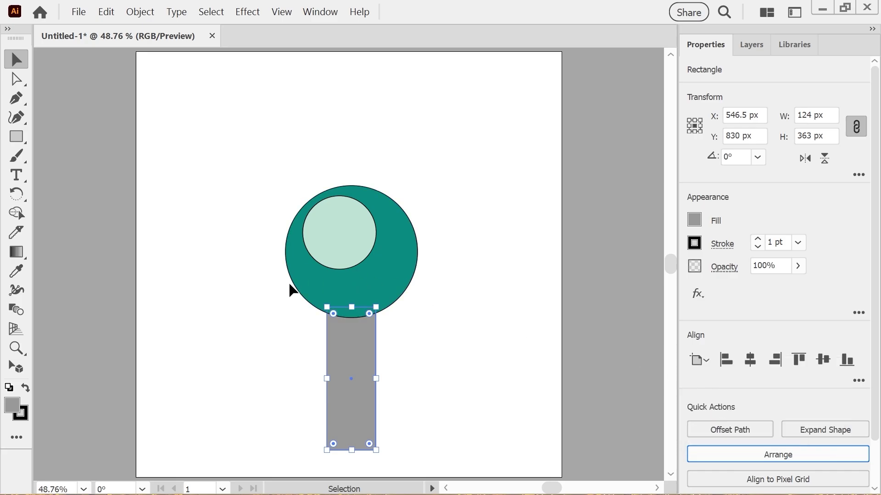
pyautogui.click(229, 241)
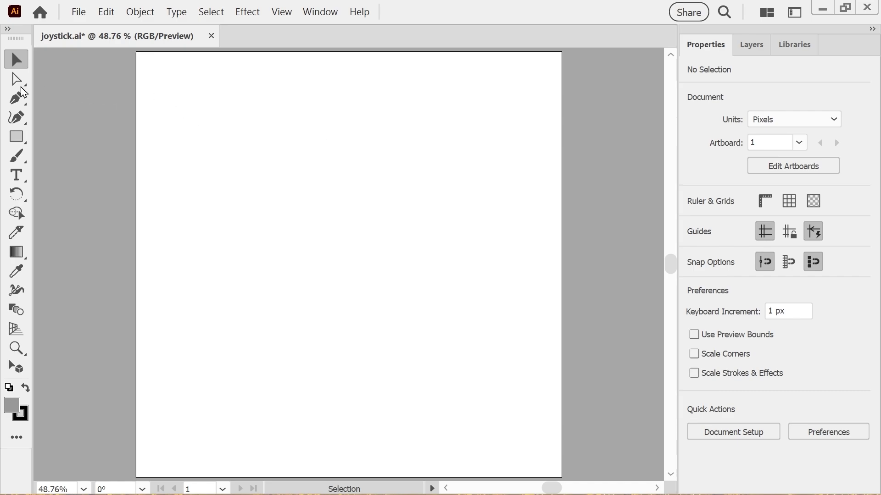
# Step: Draw a gray rectangle about 383 px by 253 px in the artboard's upper left area and round all four corners
pyautogui.click(17, 137)
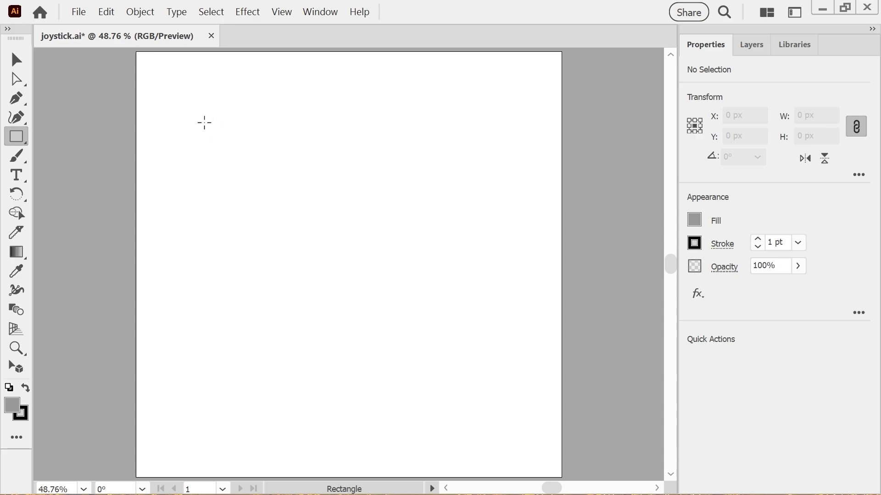
pyautogui.moveTo(201, 122); pyautogui.dragTo(358, 222)
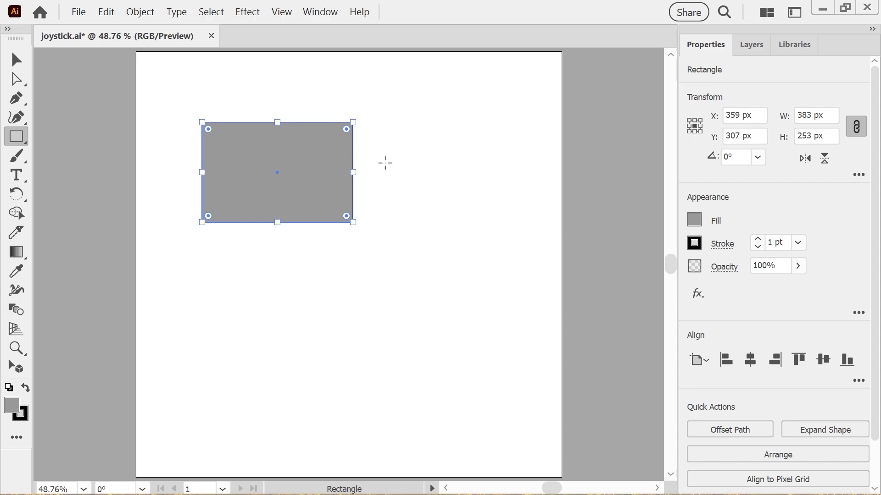
pyautogui.click(16, 79)
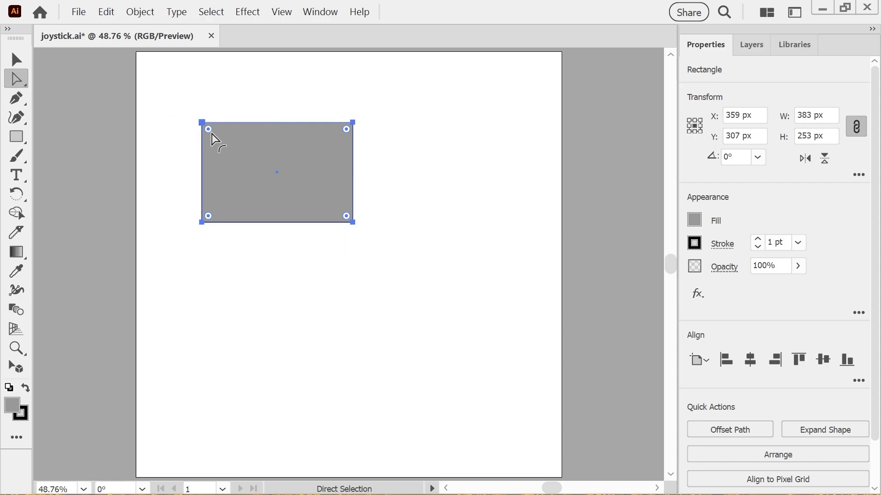
pyautogui.moveTo(209, 130); pyautogui.dragTo(227, 144)
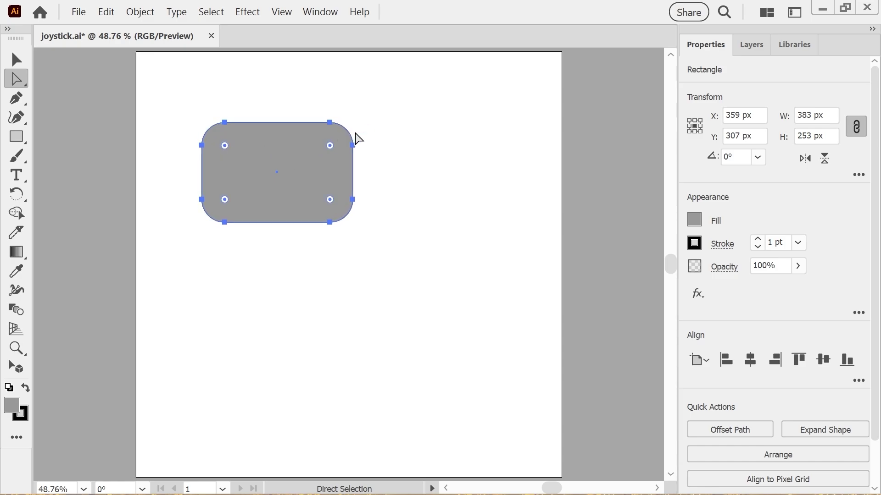
pyautogui.press('v')
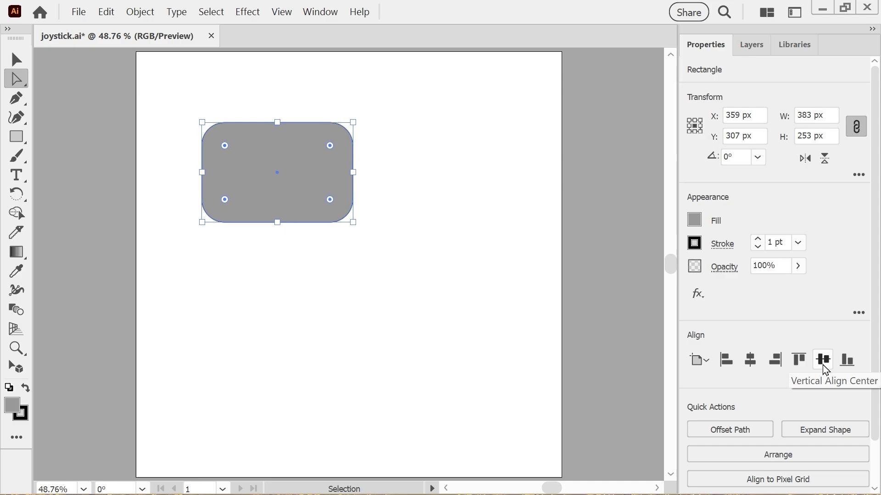
pyautogui.press('a')
pyautogui.click(12, 63)
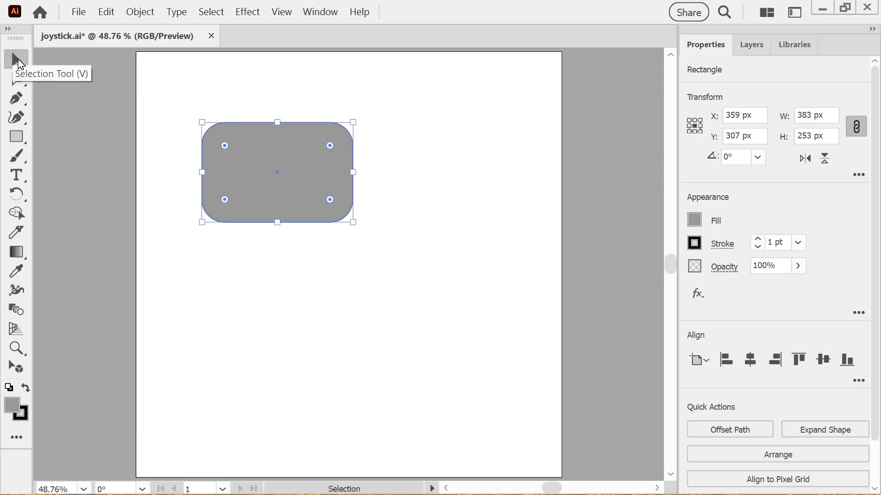
pyautogui.click(248, 259)
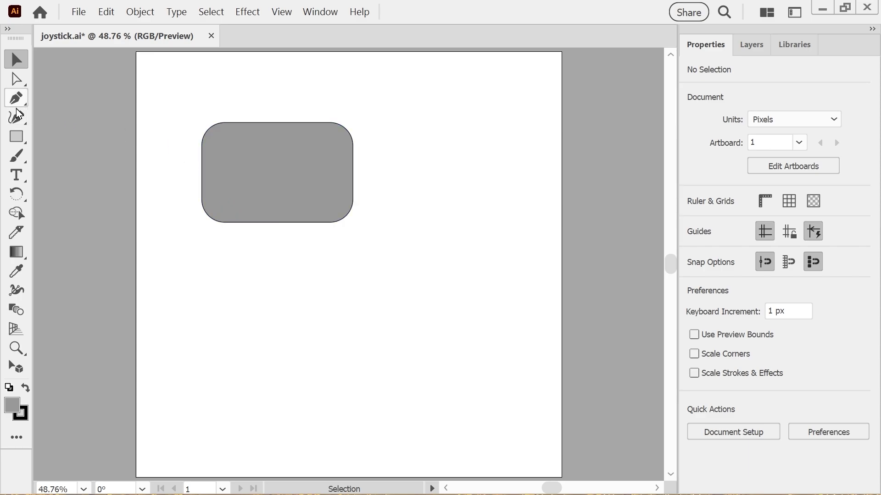
# Step: Add three anchor points along the lower edge of the gray rounded rectangle with the Pen tool, the middle one at its horizontal center
pyautogui.click(252, 212)
pyautogui.click(23, 101)
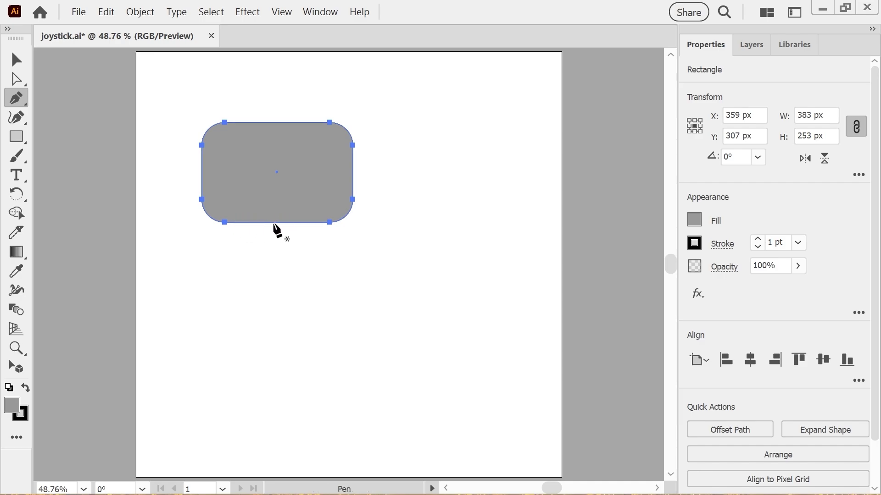
pyautogui.moveTo(285, 226)
pyautogui.mouseDown()
pyautogui.moveTo(311, 222)
pyautogui.moveTo(294, 223)
pyautogui.mouseUp()
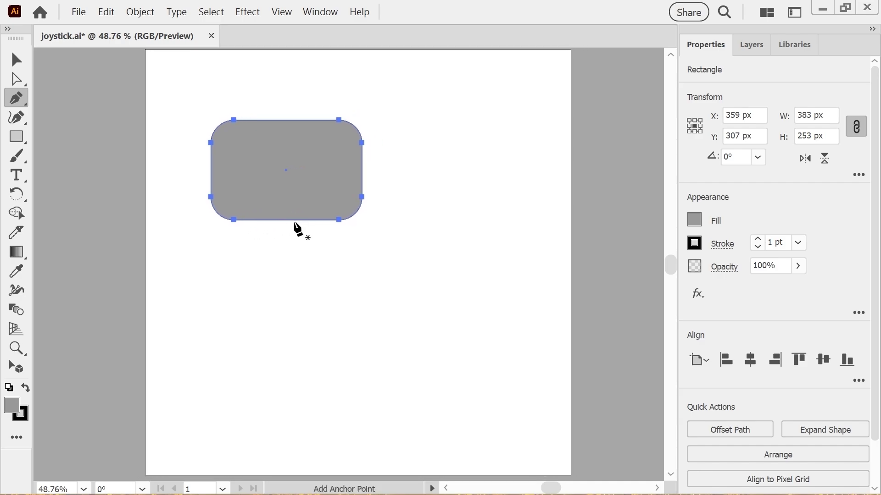
pyautogui.click(262, 221)
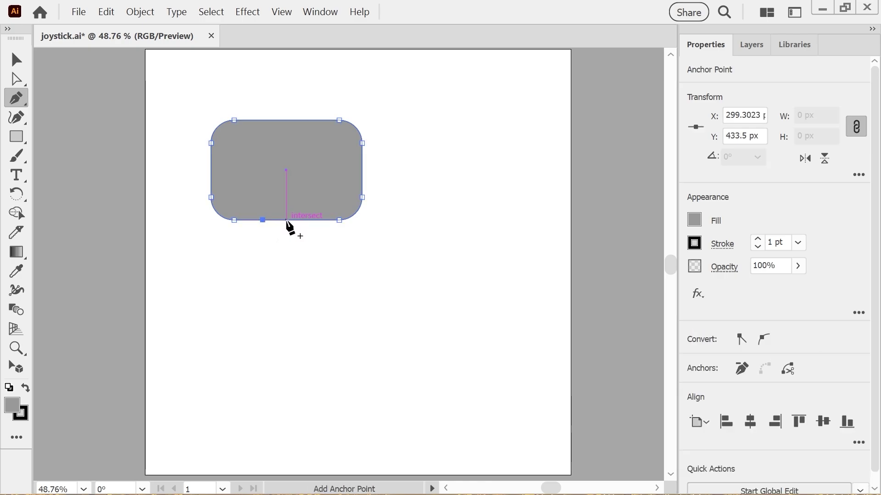
pyautogui.click(286, 221)
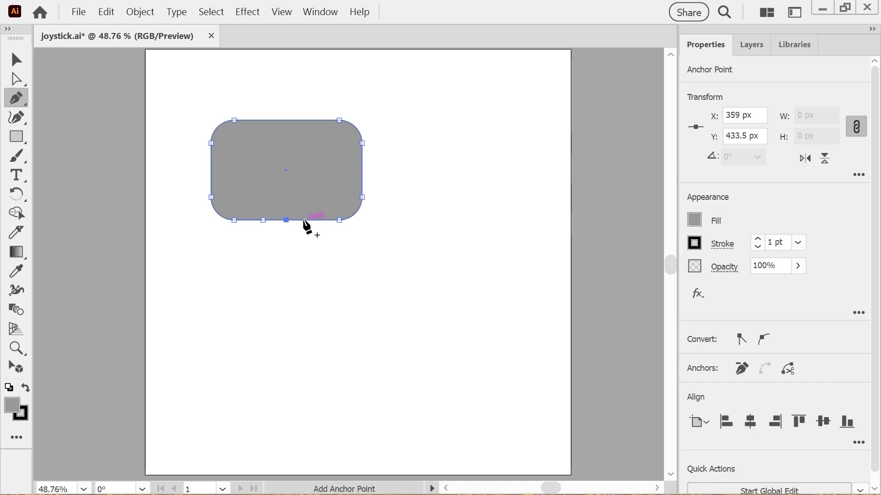
pyautogui.click(304, 220)
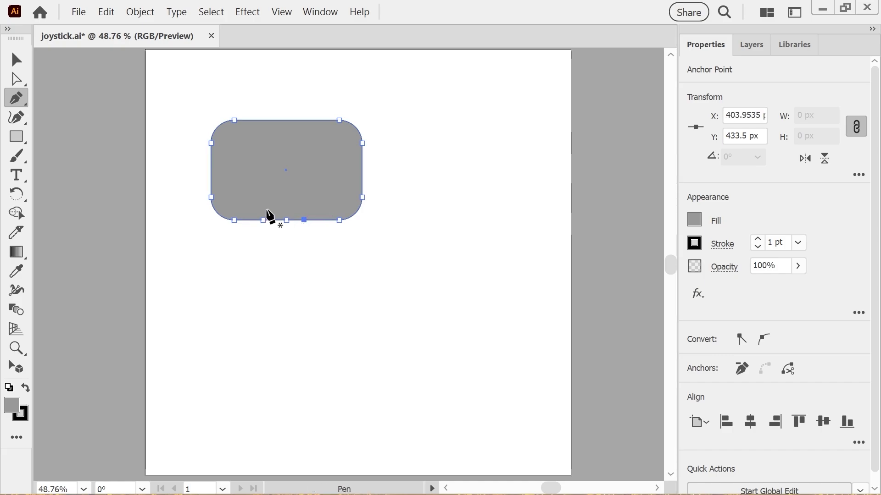
# Step: Fill the rounded rectangle with a medium pink swatch from the PANTONE+ CMYK Coated library and close the library
pyautogui.click(16, 78)
pyautogui.hotkey('ctrl', '1')
pyautogui.click(695, 221)
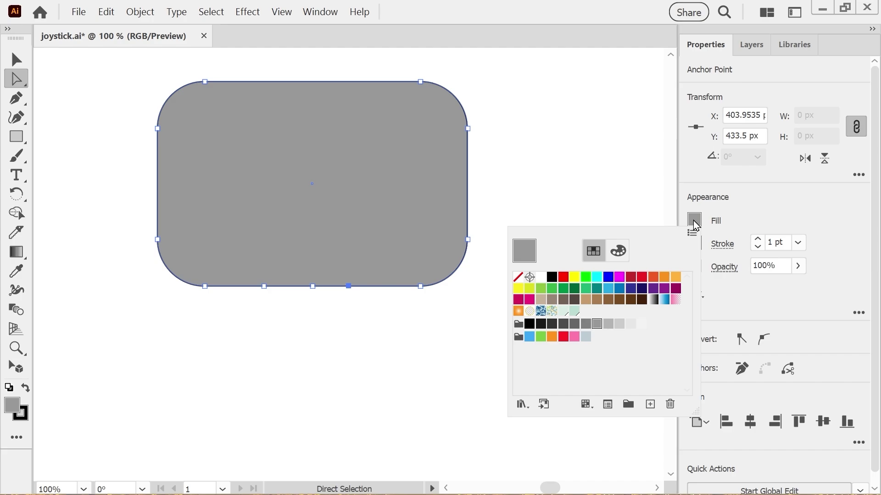
pyautogui.click(522, 404)
pyautogui.click(615, 257)
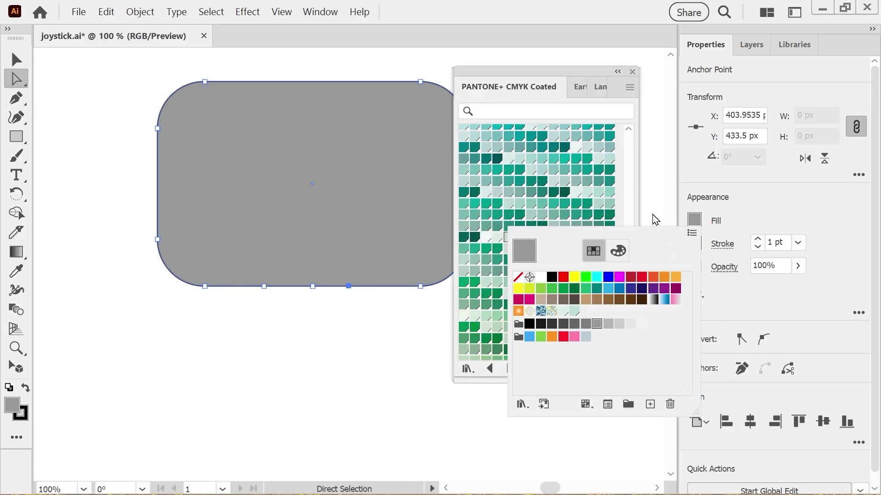
pyautogui.click(540, 86)
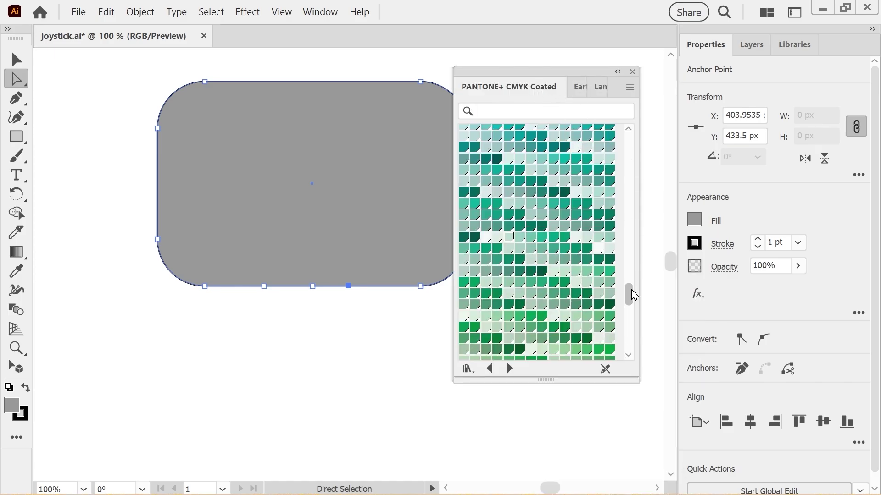
pyautogui.moveTo(631, 299); pyautogui.dragTo(621, 217)
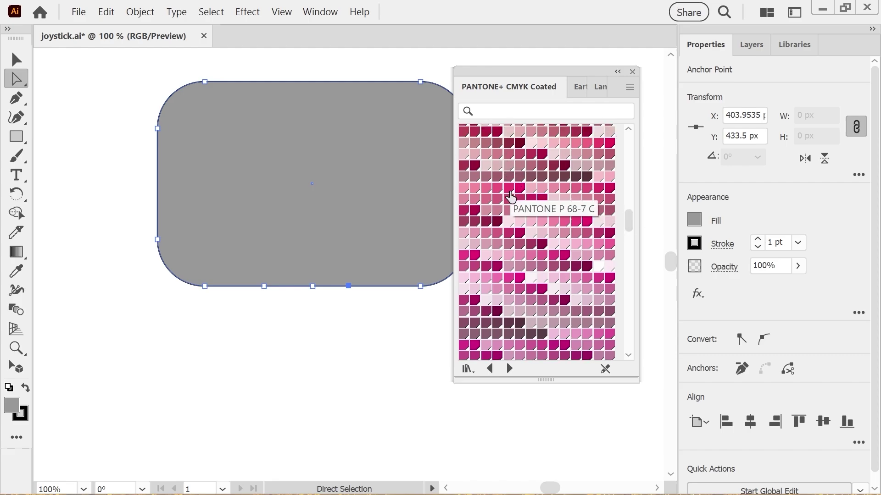
pyautogui.click(474, 189)
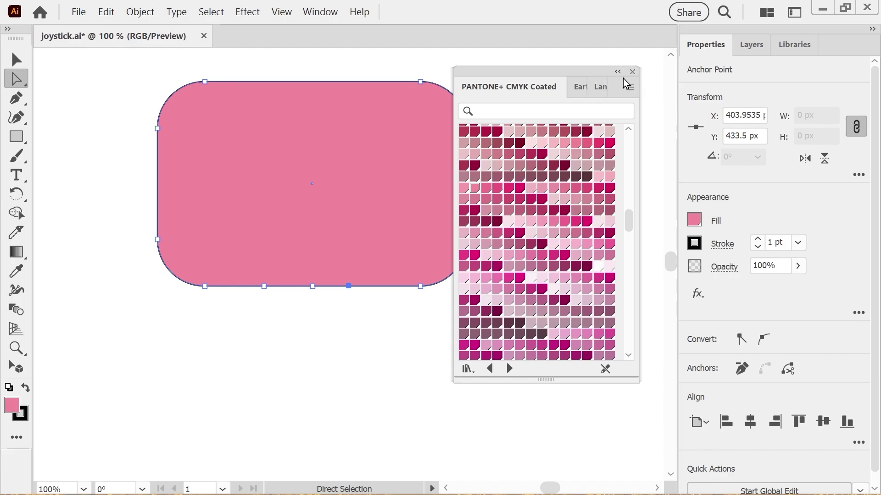
pyautogui.moveTo(579, 71); pyautogui.dragTo(586, 69)
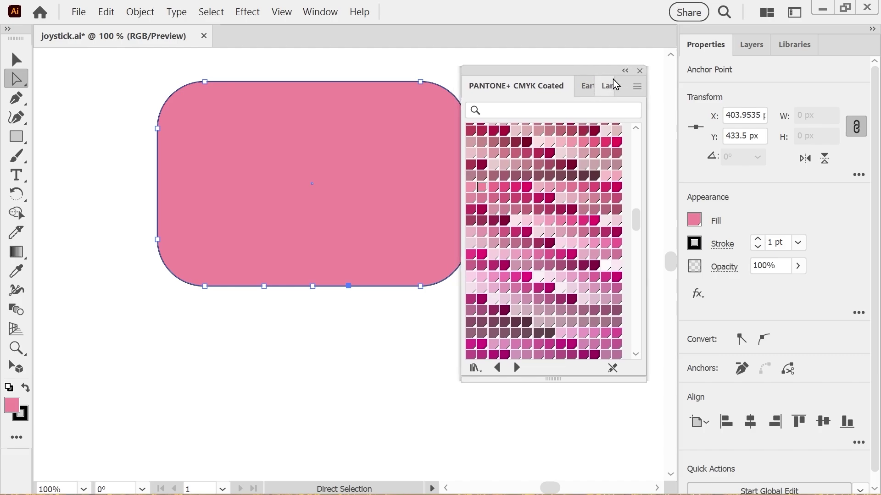
pyautogui.click(639, 72)
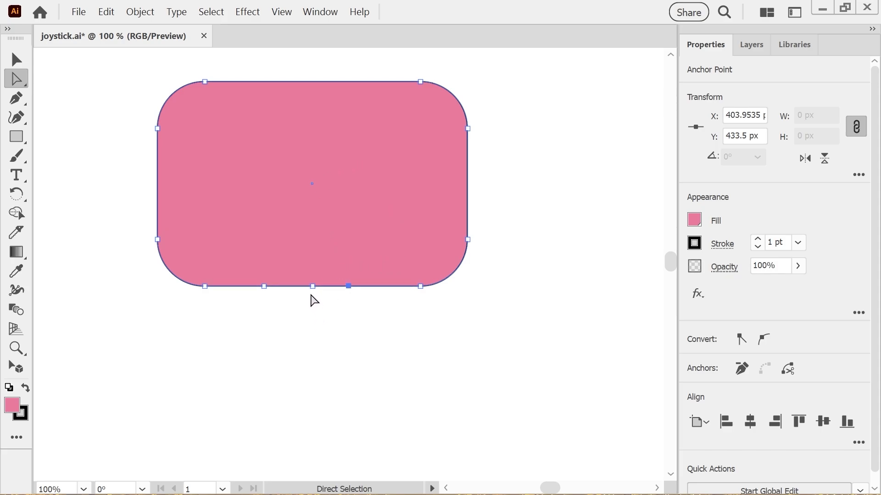
# Step: Pull the middle anchor point on the lower edge down about 109 px to form a speech-bubble tail, and select individual neighboring anchors
pyautogui.moveTo(312, 288); pyautogui.dragTo(306, 374)
pyautogui.click(420, 287)
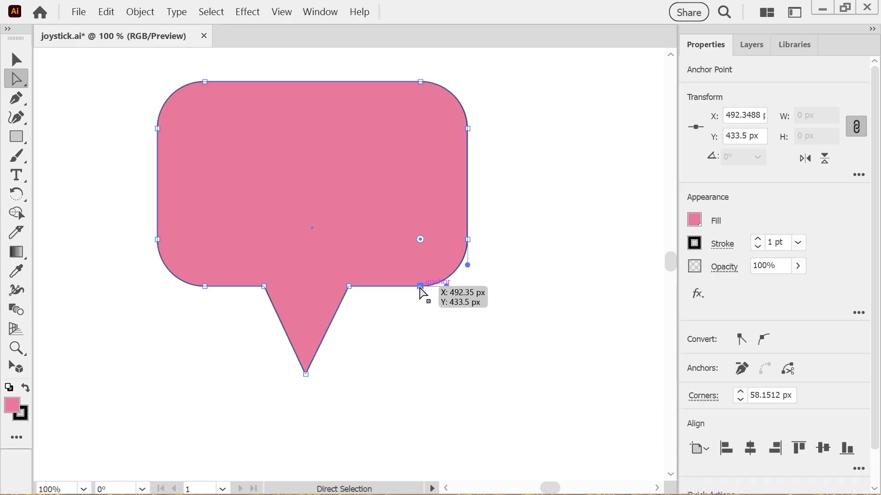
pyautogui.click(348, 287)
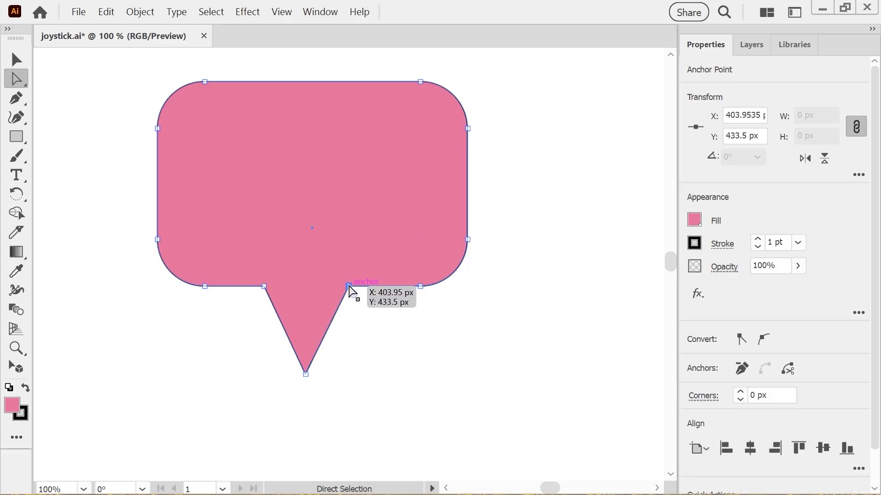
pyautogui.click(265, 288)
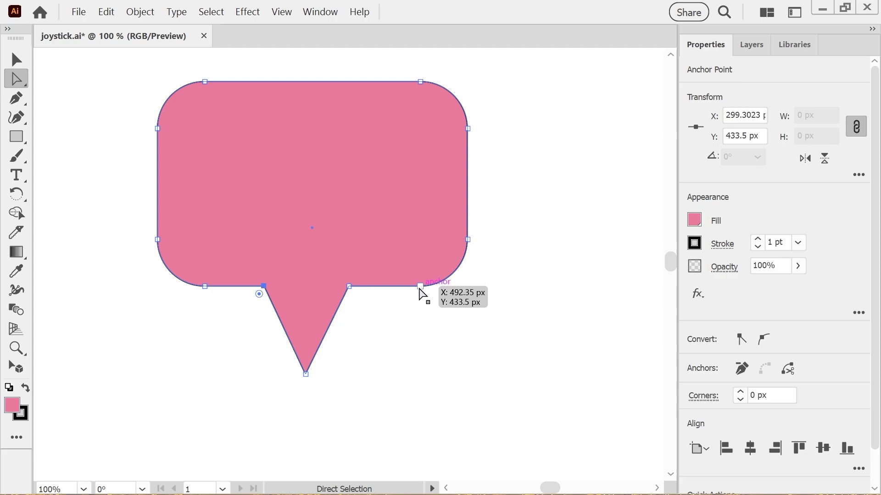
pyautogui.click(420, 288)
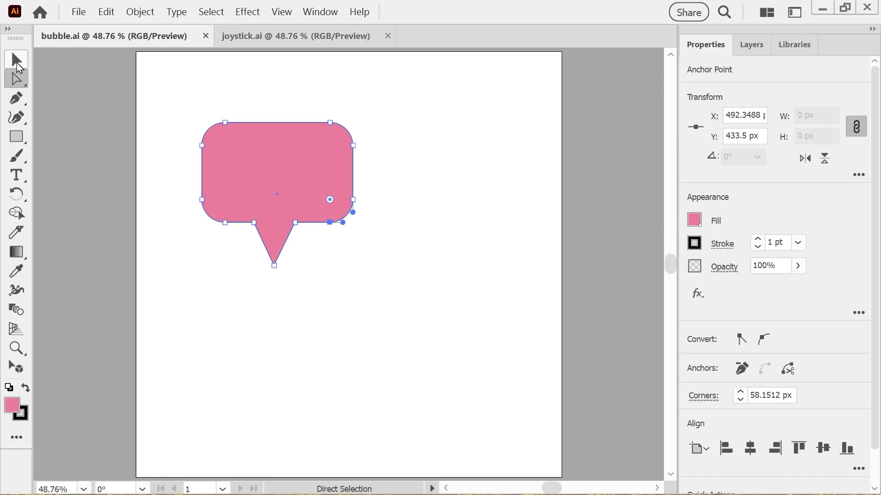
# Step: Select the speech bubble's lower anchor points including the tail, and nudge them upward until the shape is about 267 px high
pyautogui.click(16, 60)
pyautogui.press('a')
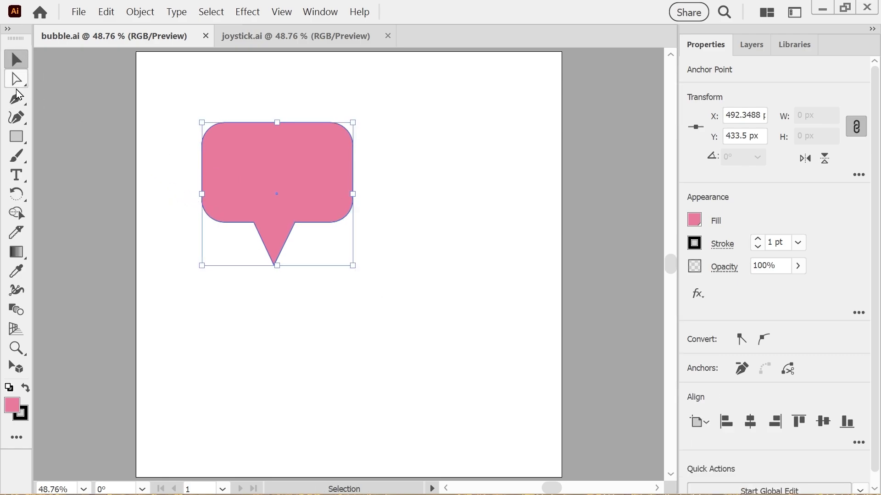
pyautogui.moveTo(174, 175); pyautogui.dragTo(399, 283)
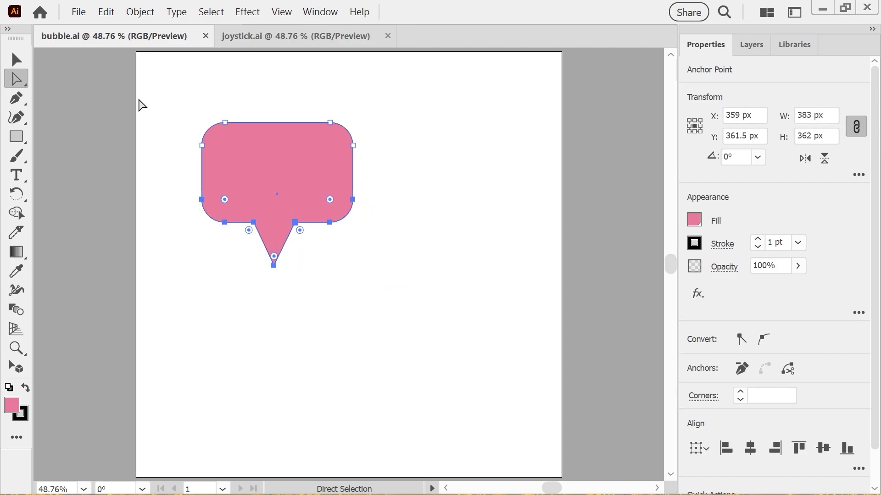
pyautogui.hotkey('shift', 'Up')
pyautogui.hotkey('shift', 'Up')
pyautogui.hotkey('shift', 'Up')
pyautogui.hotkey('shift', 'Up')
pyautogui.hotkey('shift', 'Up')
pyautogui.hotkey('shift', 'Up')
pyautogui.hotkey('shift', 'Up')
pyautogui.hotkey('shift', 'Up')
pyautogui.hotkey('shift', 'Up')
pyautogui.hotkey('shift', 'Up')
pyautogui.hotkey('shift', 'Up')
pyautogui.hotkey('shift', 'Up')
pyautogui.hotkey('shift', 'Up')
pyautogui.hotkey('shift', 'Up')
pyautogui.hotkey('shift', 'Up')
pyautogui.hotkey('shift', 'Up')
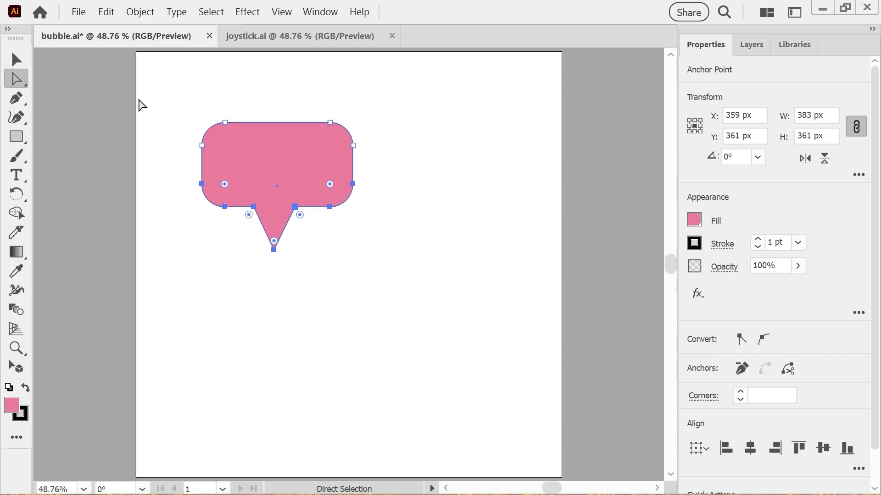
pyautogui.press('Up')
pyautogui.press('Up')
pyautogui.press('Up')
pyautogui.press('Up')
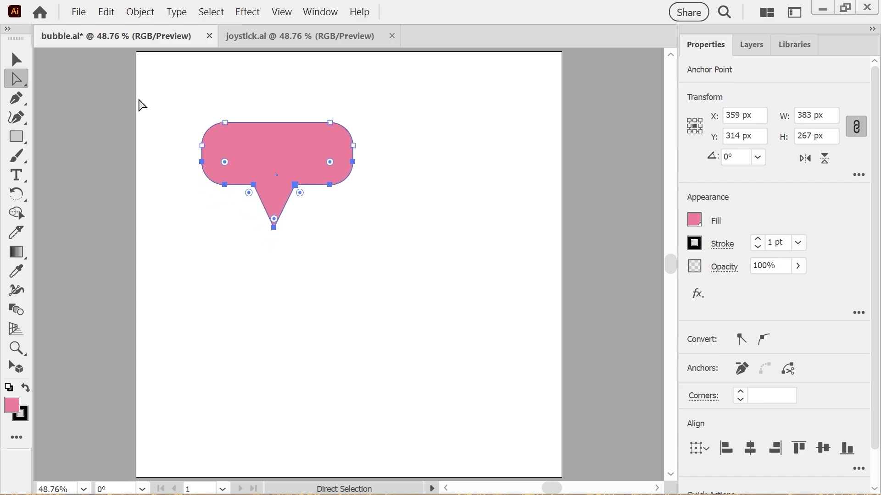
pyautogui.press('Down')
pyautogui.press('Down')
pyautogui.press('Down')
pyautogui.press('Down')
pyautogui.press('Down')
pyautogui.press('Down')
pyautogui.press('Down')
pyautogui.press('Down')
pyautogui.press('Down')
pyautogui.press('Down')
pyautogui.press('Down')
pyautogui.press('Down')
pyautogui.press('Down')
pyautogui.press('Down')
pyautogui.press('Down')
pyautogui.press('Down')
pyautogui.press('Down')
pyautogui.press('Up')
pyautogui.press('Up')
pyautogui.press('Up')
pyautogui.press('Up')
pyautogui.press('Up')
pyautogui.press('Up')
pyautogui.press('Up')
pyautogui.press('Up')
pyautogui.press('Up')
pyautogui.press('Up')
pyautogui.press('Up')
pyautogui.press('Up')
pyautogui.press('Up')
pyautogui.press('Up')
pyautogui.press('Up')
pyautogui.press('Up')
pyautogui.press('Up')
pyautogui.press('Up')
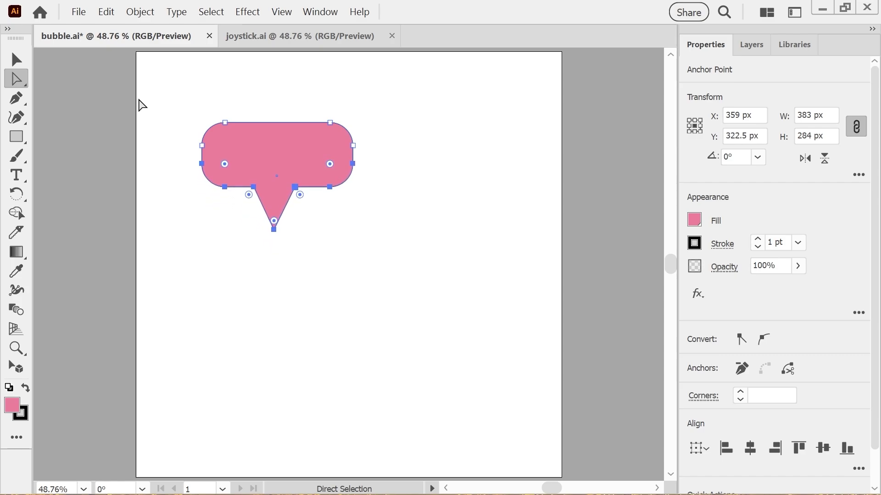
pyautogui.press('Down')
pyautogui.press('Down')
pyautogui.press('Down')
pyautogui.press('Down')
pyautogui.press('Down')
pyautogui.press('Down')
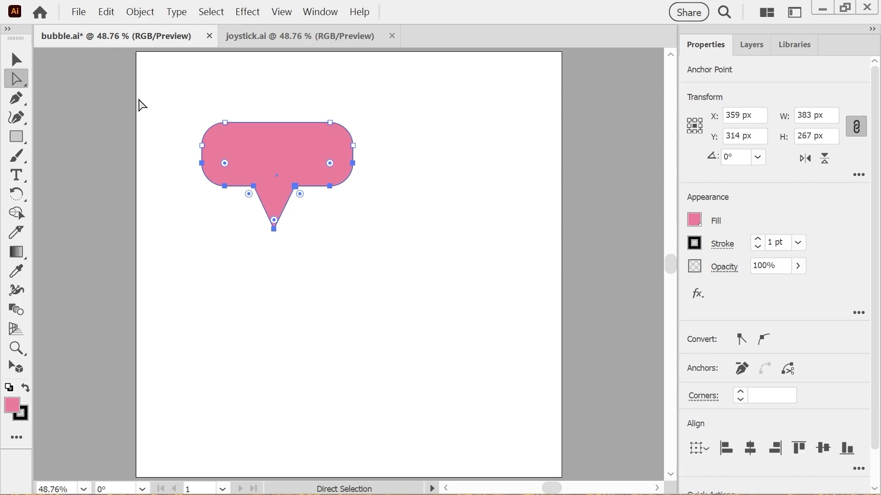
pyautogui.press('Up')
pyautogui.press('Up')
pyautogui.press('Up')
# Step: Switch to the joystick.ai document and lock the light green circle
pyautogui.hotkey('ctrl', 'Tab')
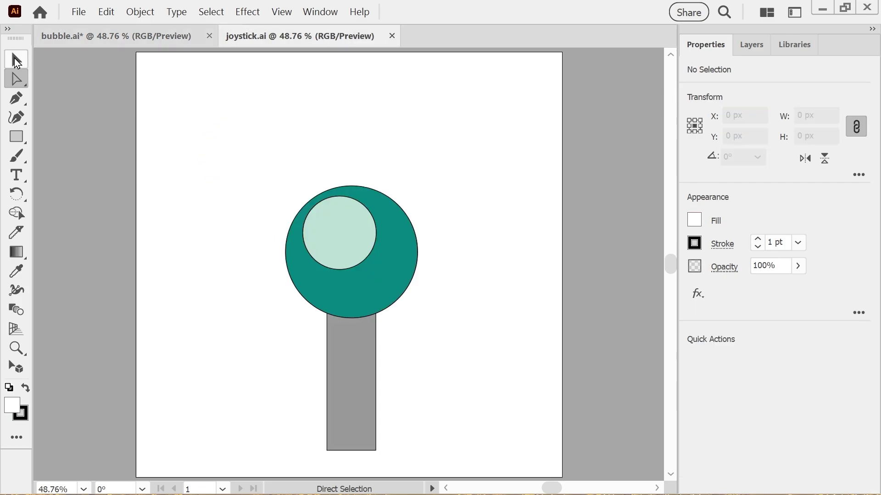
pyautogui.press('v')
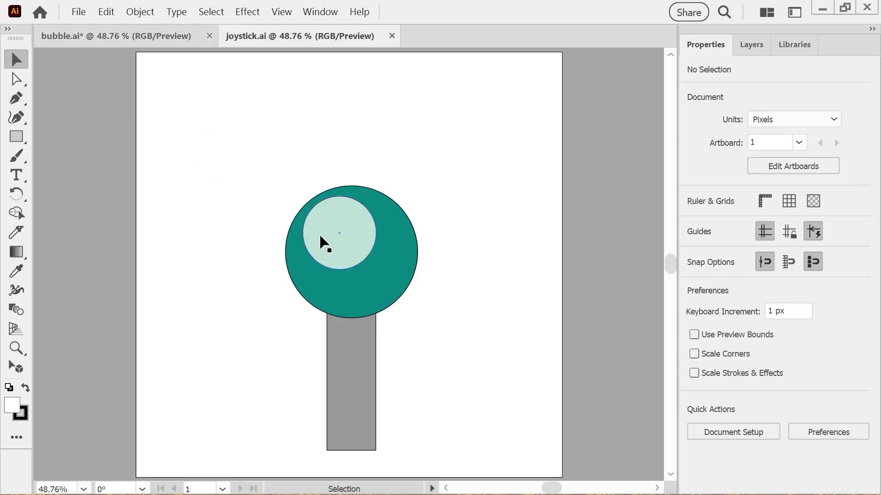
pyautogui.click(321, 244)
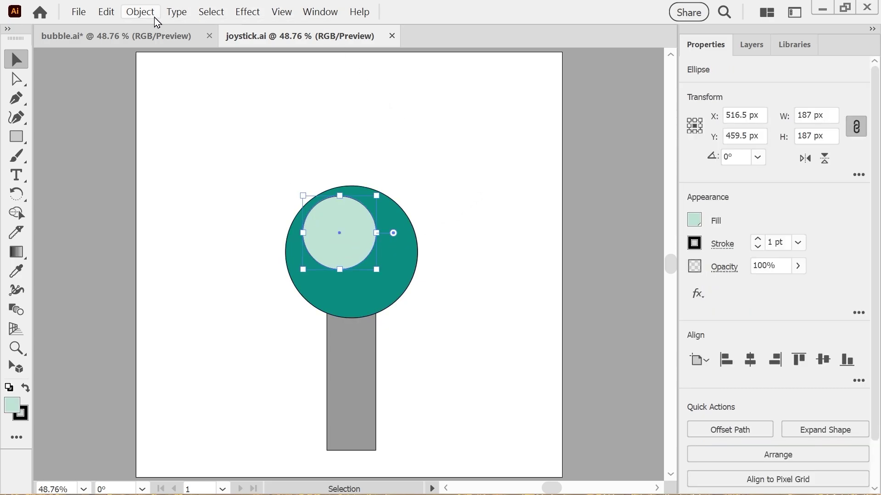
pyautogui.click(141, 12)
pyautogui.moveTo(205, 154)
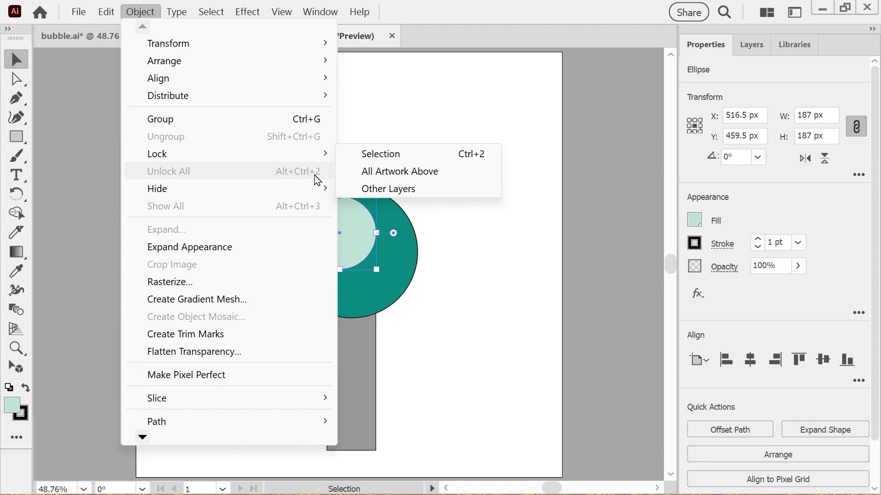
pyautogui.click(370, 153)
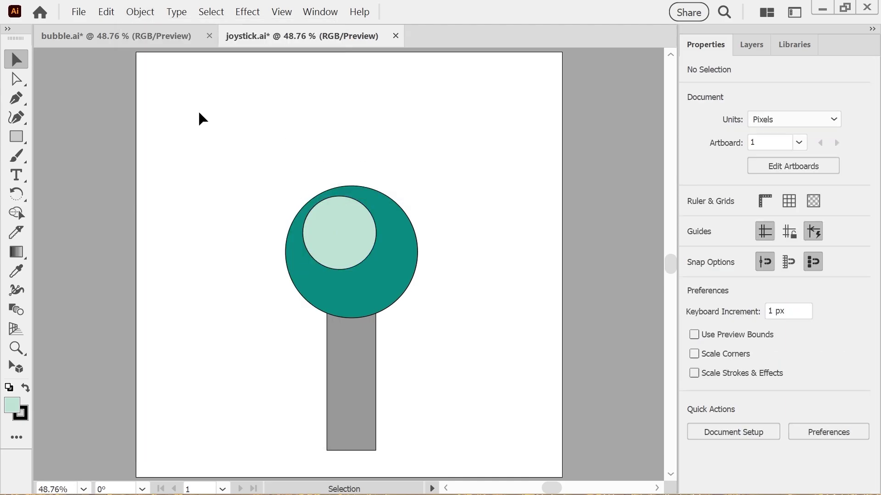
# Step: Move the teal circle and gray rectangle together up and to the right, and try to select the locked light green circle
pyautogui.moveTo(242, 146); pyautogui.dragTo(498, 445)
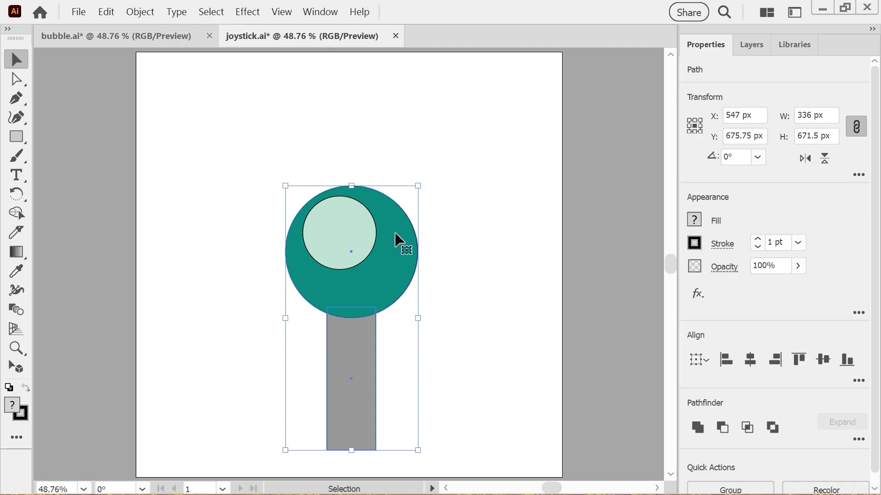
pyautogui.moveTo(398, 255); pyautogui.dragTo(397, 200)
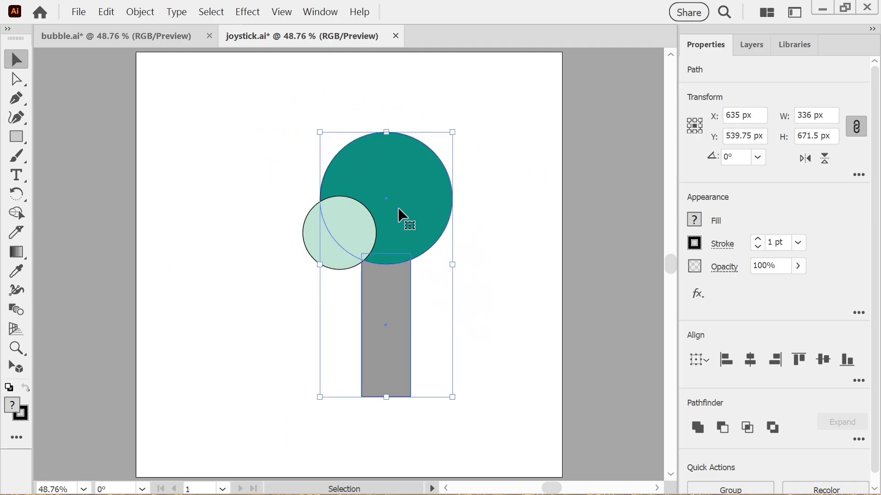
pyautogui.click(318, 232)
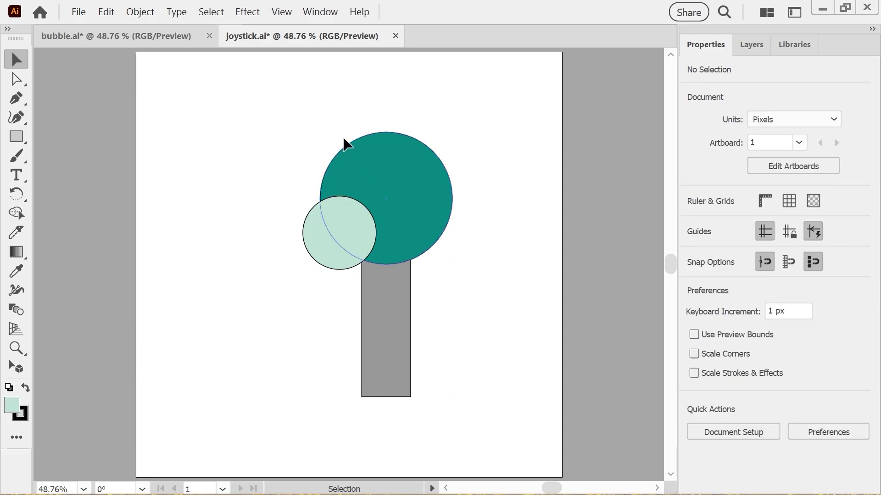
# Step: Unlock all artwork and move the light green circle to the left
pyautogui.click(140, 11)
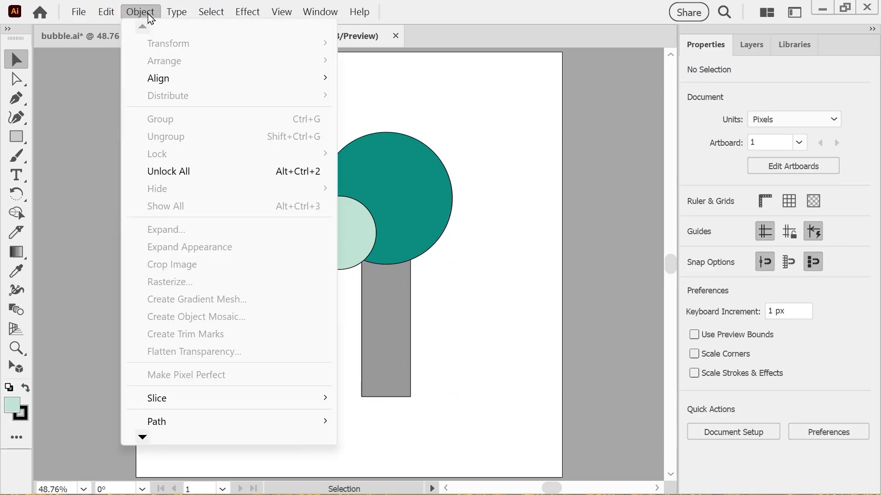
pyautogui.click(194, 176)
pyautogui.moveTo(327, 240); pyautogui.dragTo(258, 228)
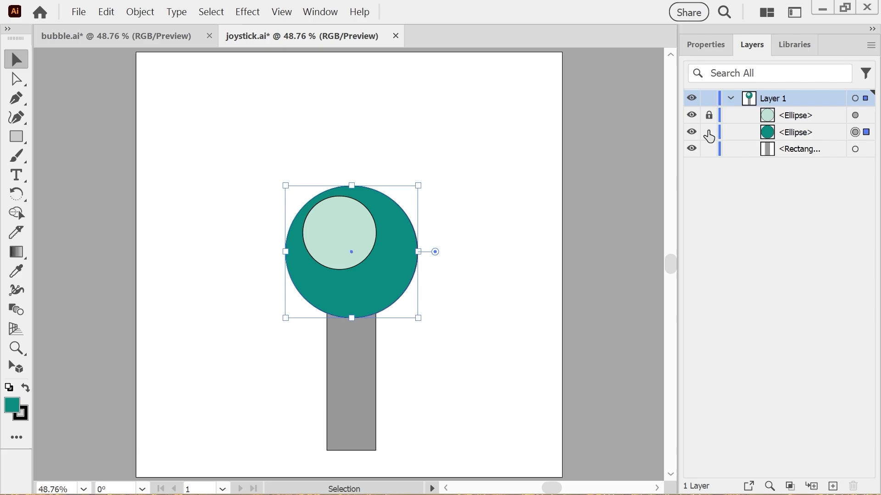
# Step: Lock only the teal circle and the gray rectangle, leaving the light green circle unlocked and selected
pyautogui.click(709, 132)
pyautogui.click(709, 149)
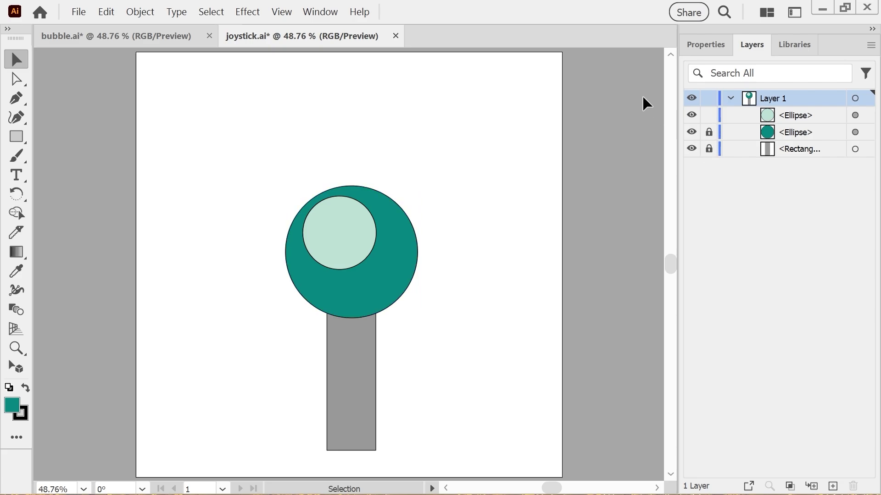
pyautogui.click(330, 242)
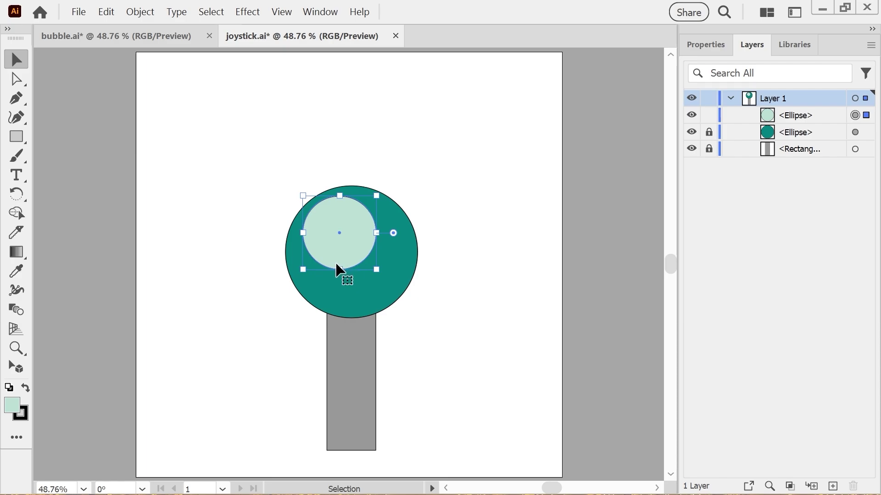
pyautogui.press('a')
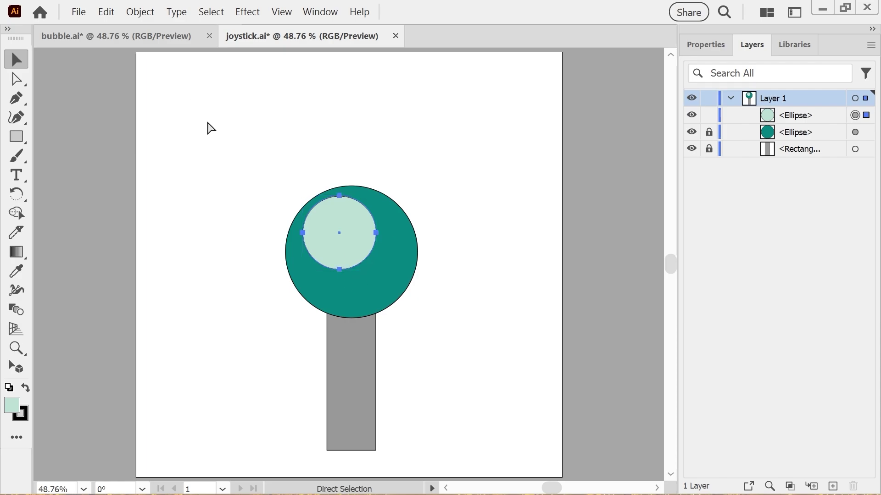
# Step: Paste four copies of the light green circle in a row above the joystick and show the document properties
pyautogui.hotkey('ctrl', 'v')
pyautogui.moveTo(293, 117); pyautogui.dragTo(287, 121)
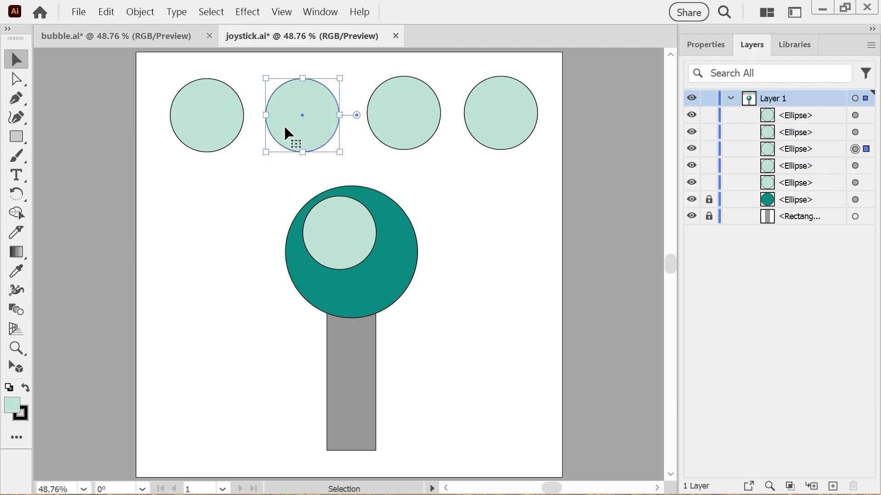
pyautogui.click(238, 218)
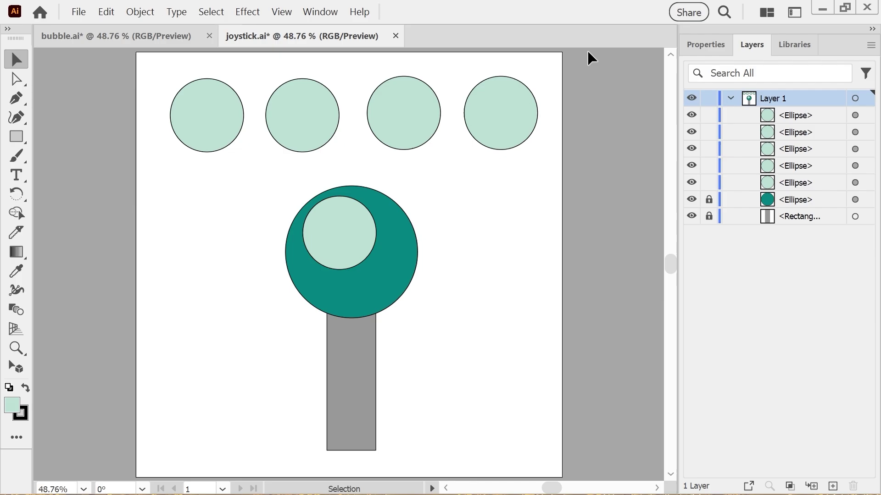
pyautogui.click(705, 46)
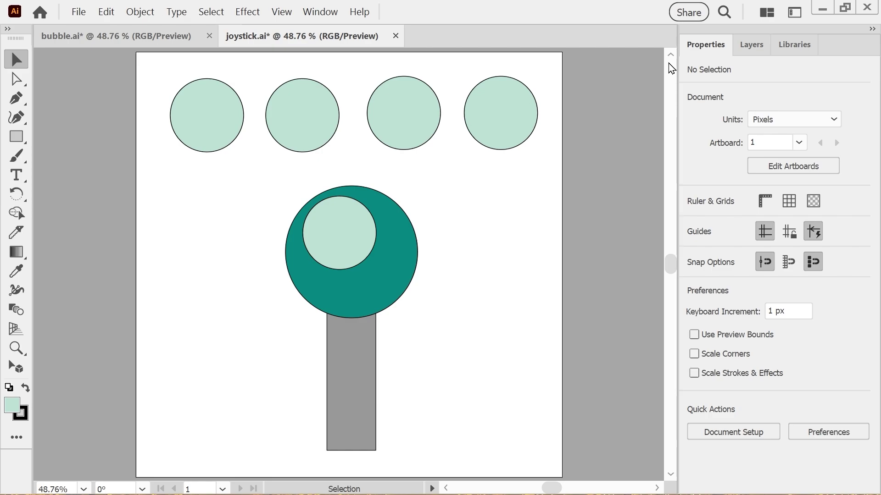
# Step: Select every object sharing the same fill and stroke as the leftmost light green circle
pyautogui.click(201, 133)
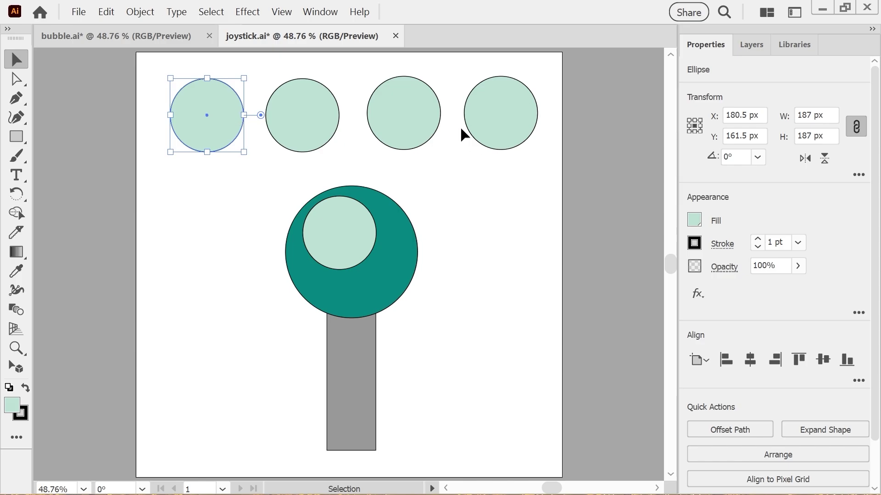
pyautogui.click(206, 13)
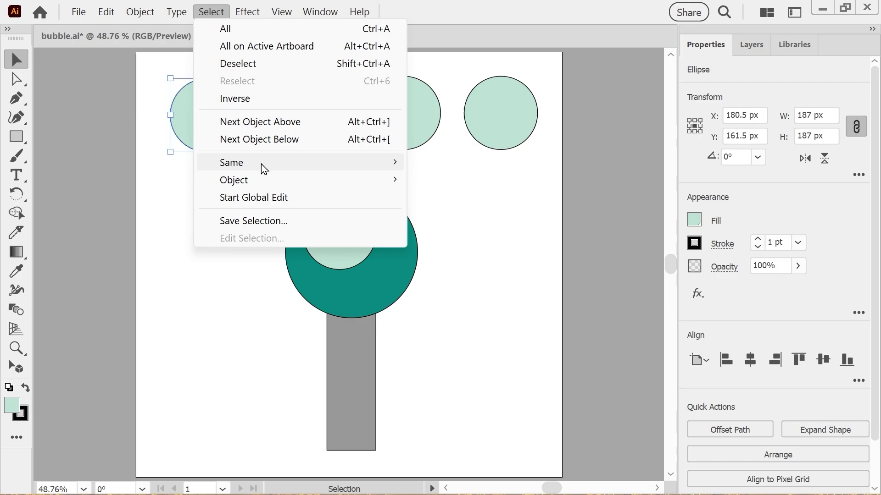
pyautogui.moveTo(271, 163)
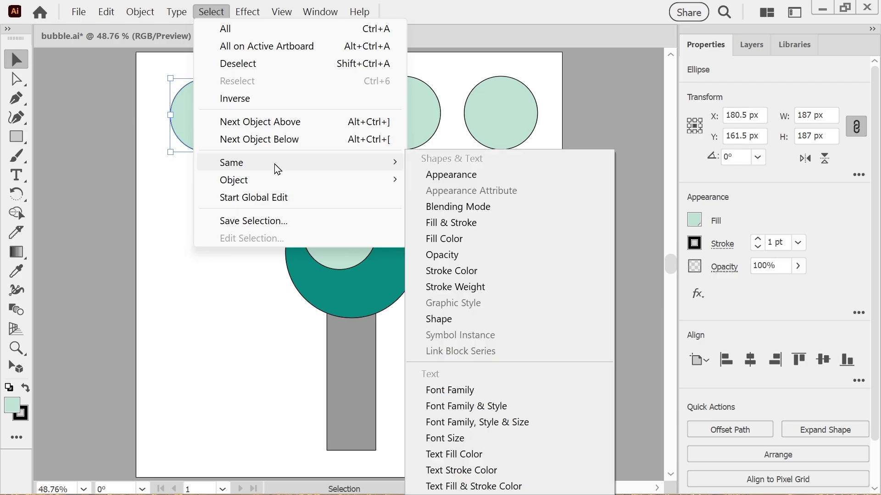
pyautogui.click(428, 223)
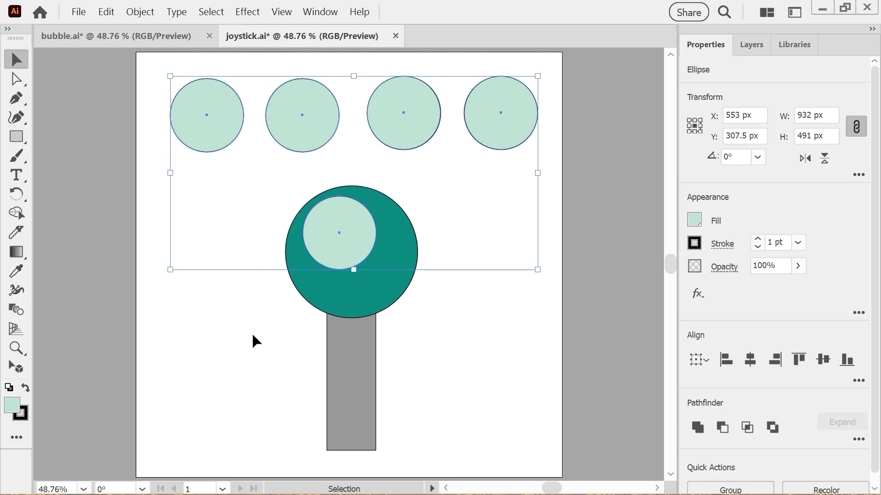
# Step: Select only the four light green circles above the joystick and change their fill to a bright yellow-green swatch
pyautogui.click(245, 202)
pyautogui.moveTo(156, 75); pyautogui.dragTo(557, 156)
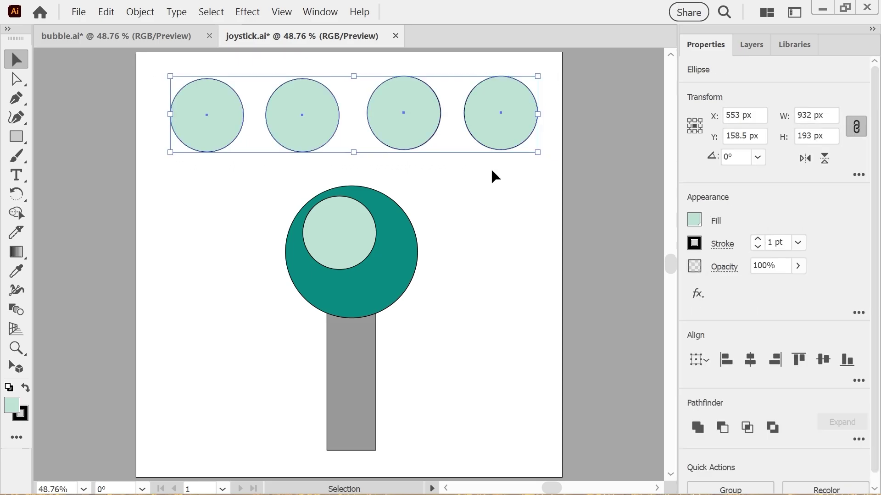
pyautogui.click(690, 224)
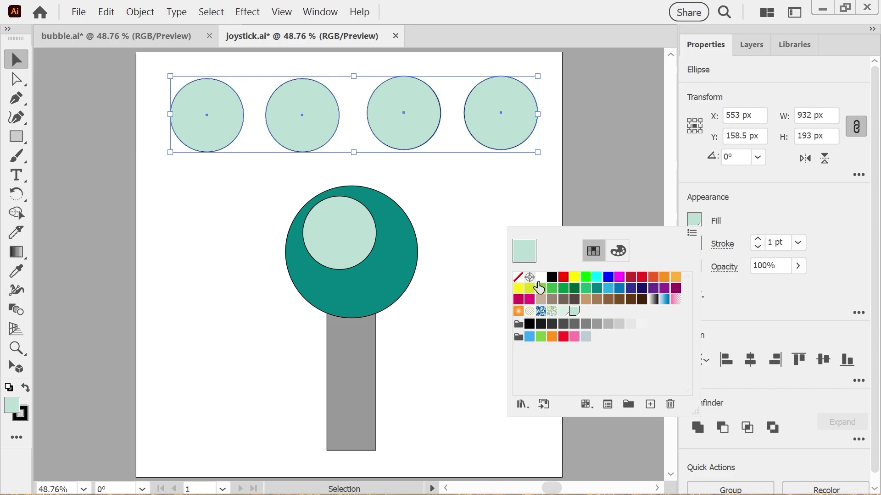
pyautogui.click(540, 289)
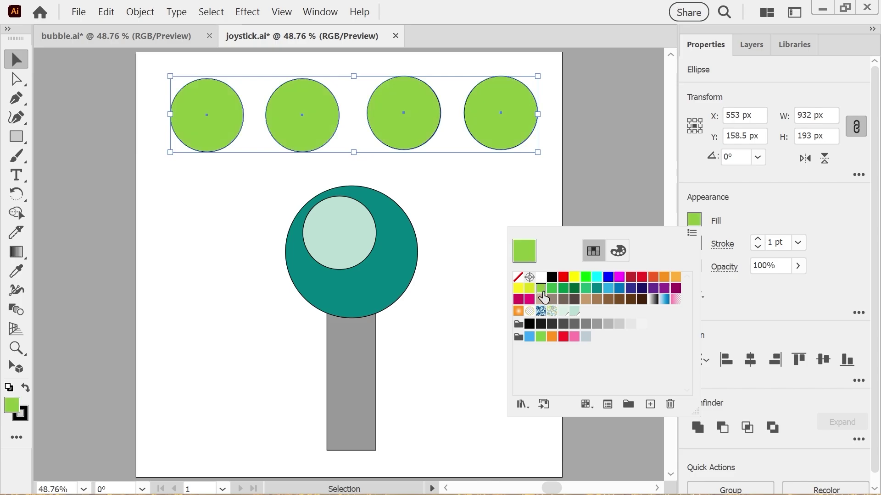
pyautogui.click(279, 150)
# Step: Starting from the leftmost bright green circle, select all objects with the same fill and stroke
pyautogui.click(199, 122)
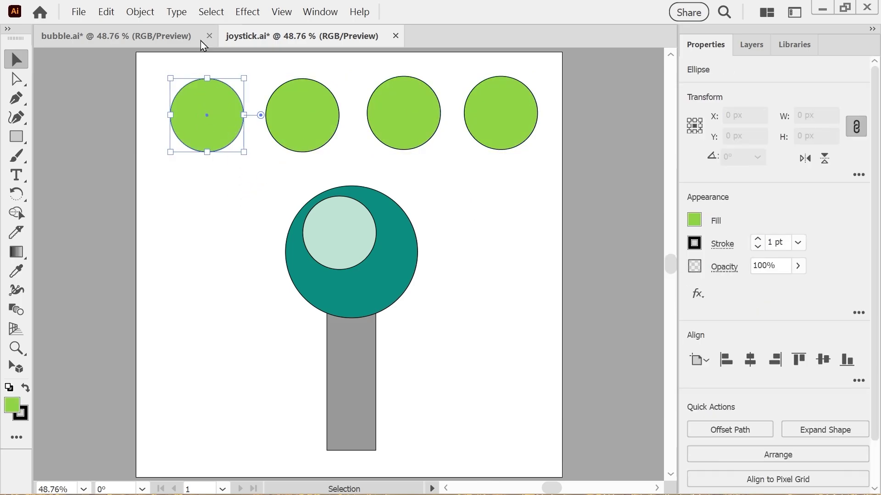
pyautogui.click(207, 19)
pyautogui.moveTo(238, 165)
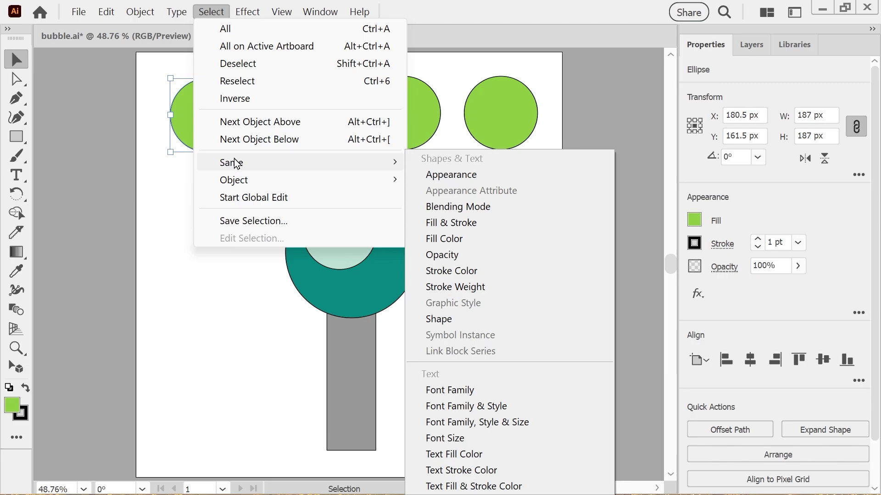
pyautogui.click(426, 222)
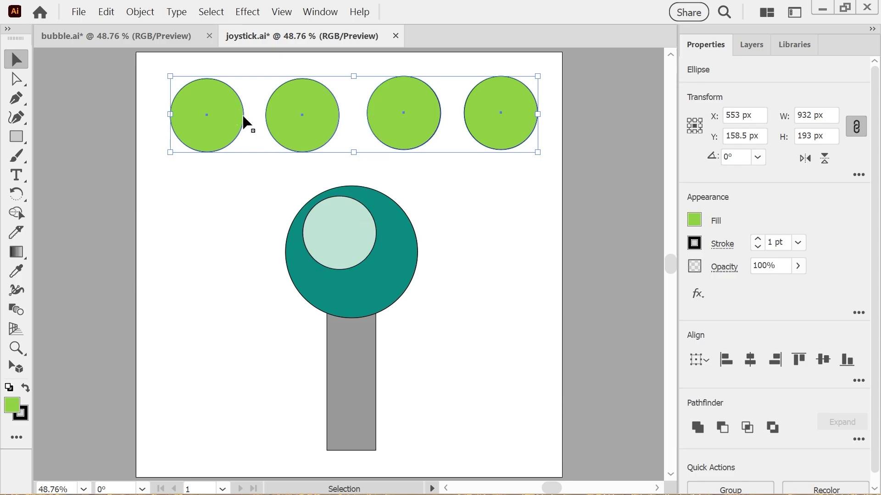
# Step: Save the selection of the four bright green circles under the name Baize
pyautogui.click(210, 13)
pyautogui.click(280, 227)
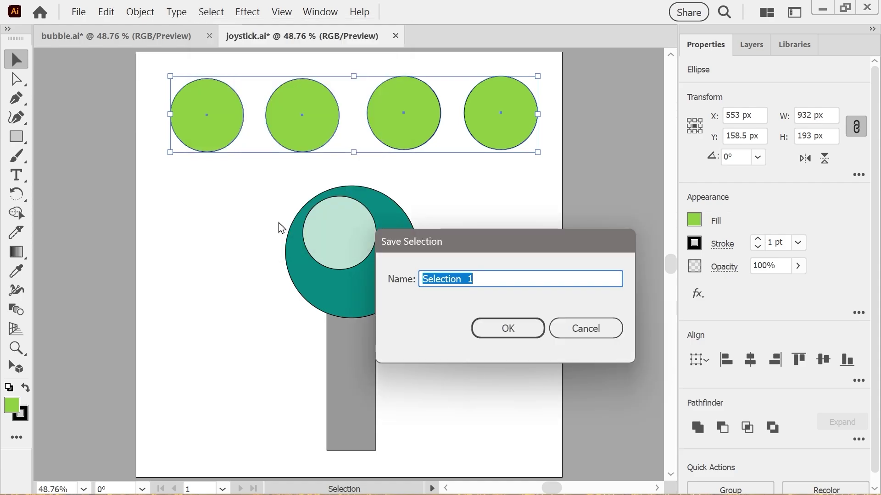
pyautogui.moveTo(410, 243); pyautogui.dragTo(441, 240)
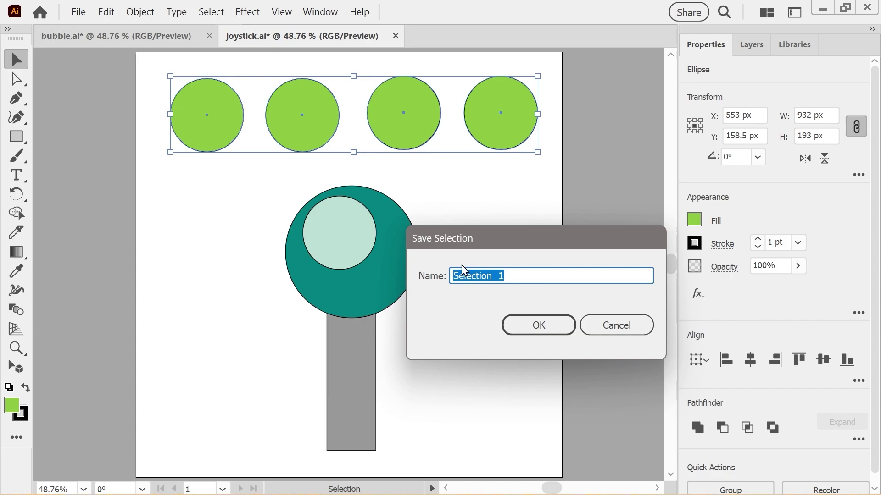
pyautogui.write('S')
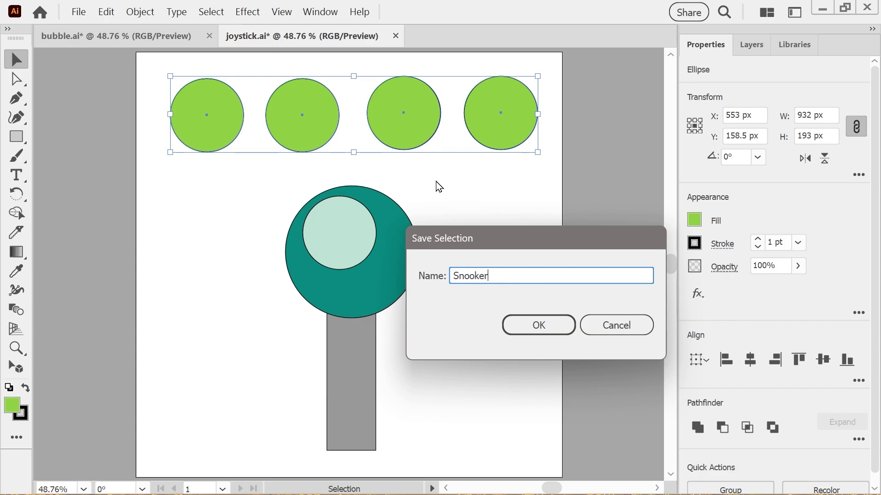
pyautogui.write('nooke')
pyautogui.press('BackSpace')
pyautogui.press('BackSpace')
pyautogui.press('BackSpace')
pyautogui.press('BackSpace')
pyautogui.press('BackSpace')
pyautogui.press('BackSpace')
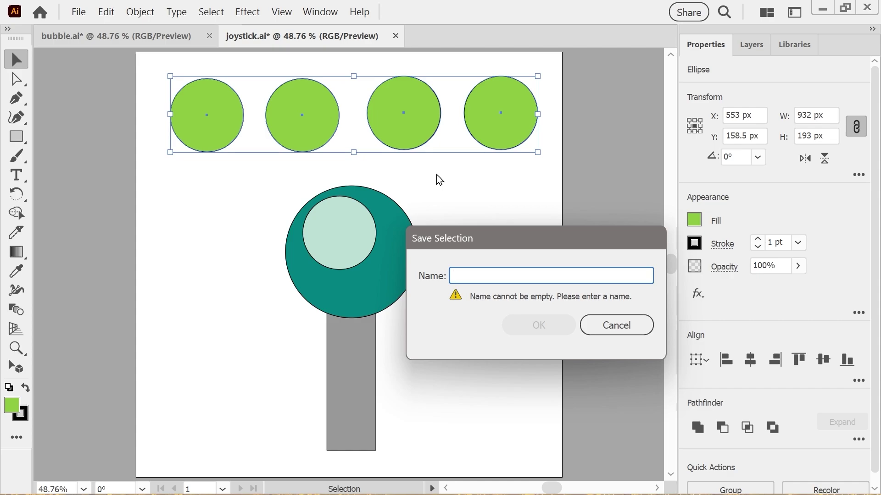
pyautogui.write('Baize')
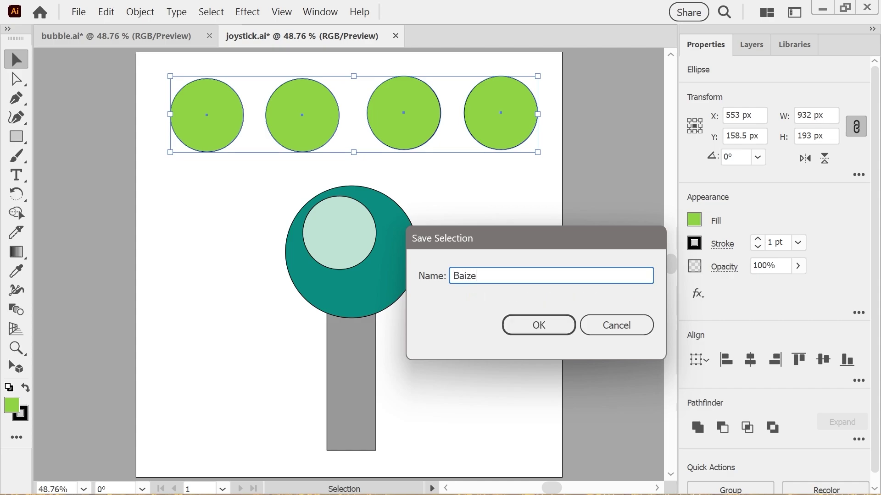
pyautogui.press('BackSpace')
pyautogui.press('BackSpace')
pyautogui.press('BackSpace')
pyautogui.write('se')
pyautogui.click(521, 327)
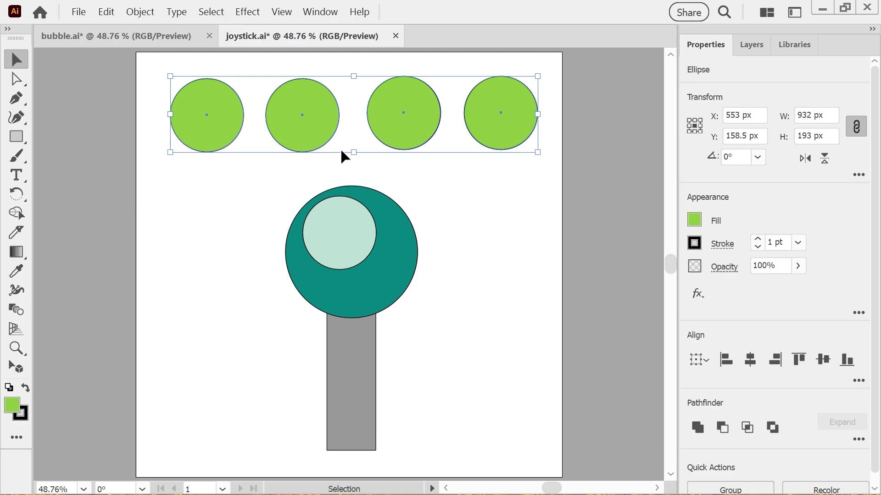
# Step: Deselect everything, recall the saved Baize selection, and move its circles down over the joystick
pyautogui.click(224, 226)
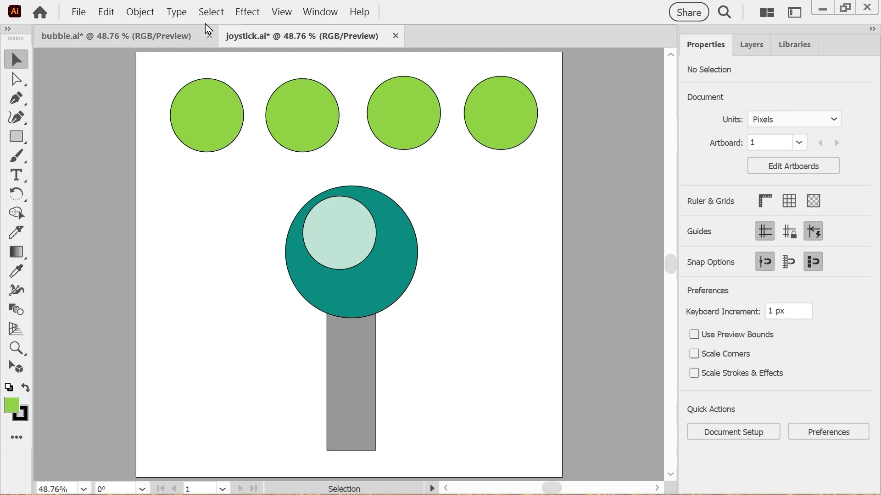
pyautogui.click(211, 11)
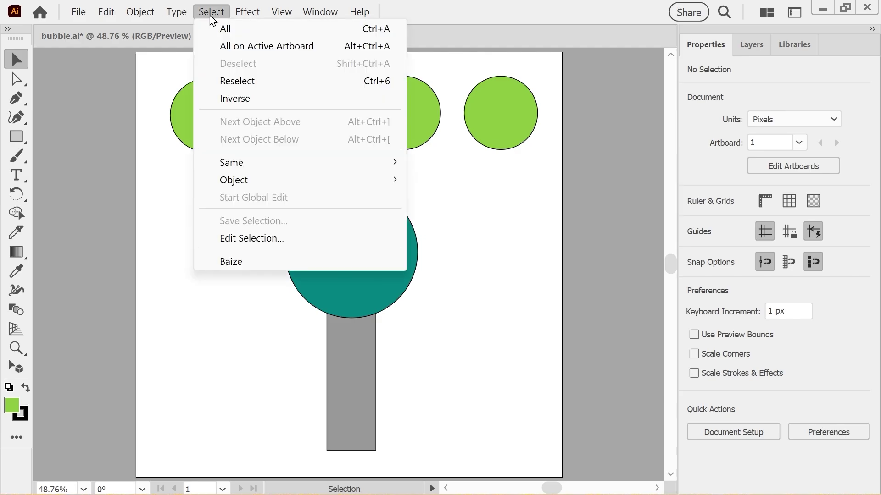
pyautogui.click(230, 262)
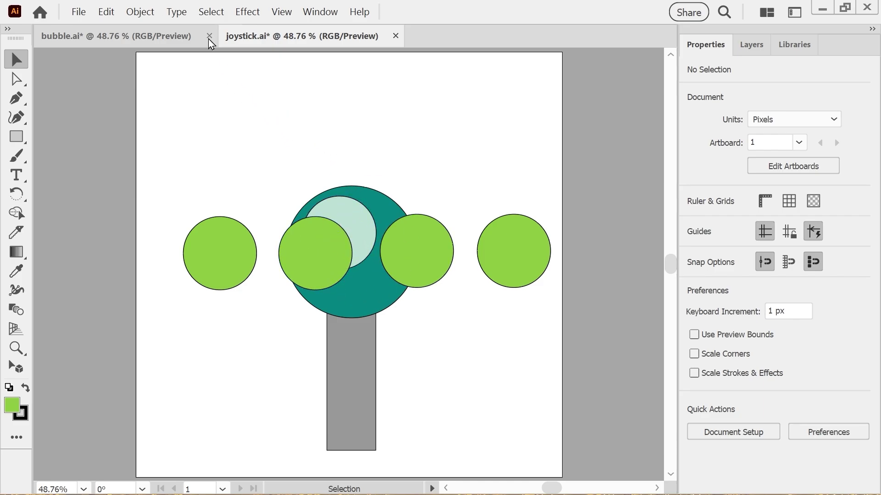
# Step: Recall the saved Baize selection and hide its four bright green circles
pyautogui.click(211, 12)
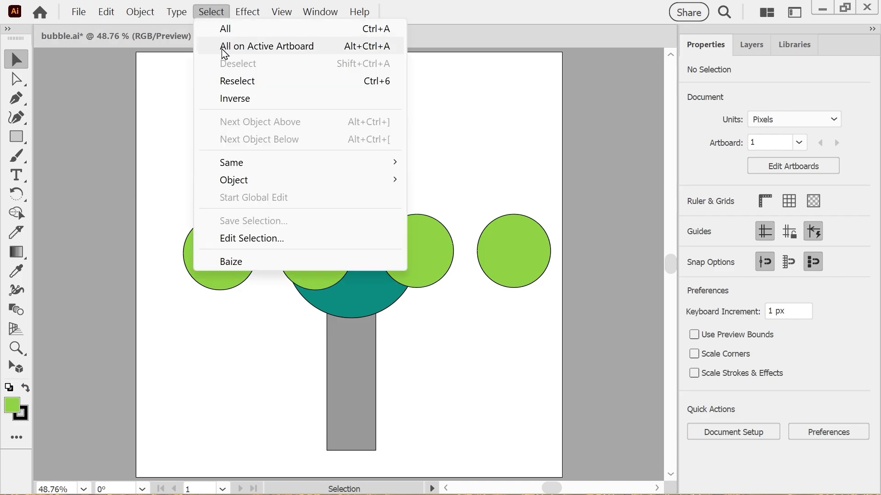
pyautogui.click(239, 261)
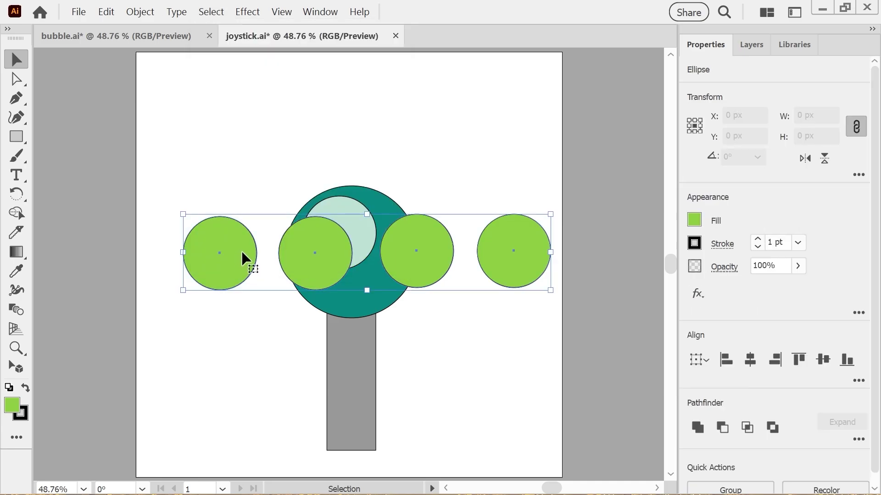
pyautogui.click(136, 13)
pyautogui.moveTo(216, 199)
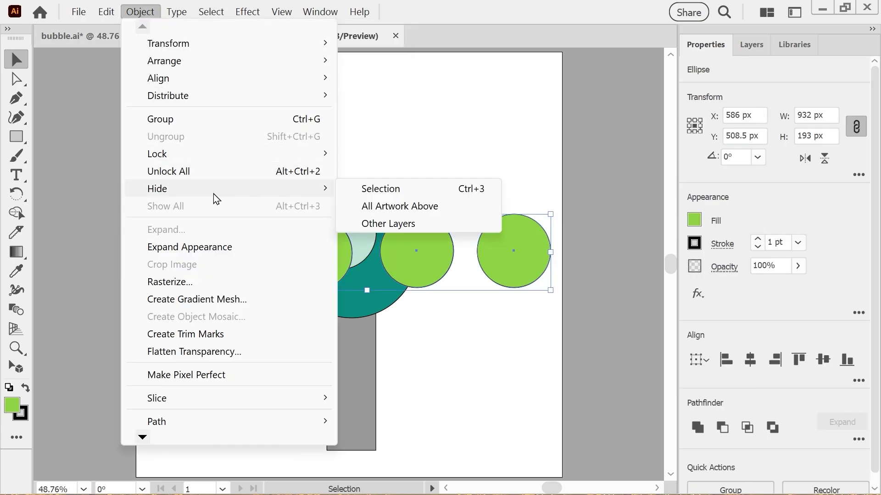
pyautogui.click(367, 189)
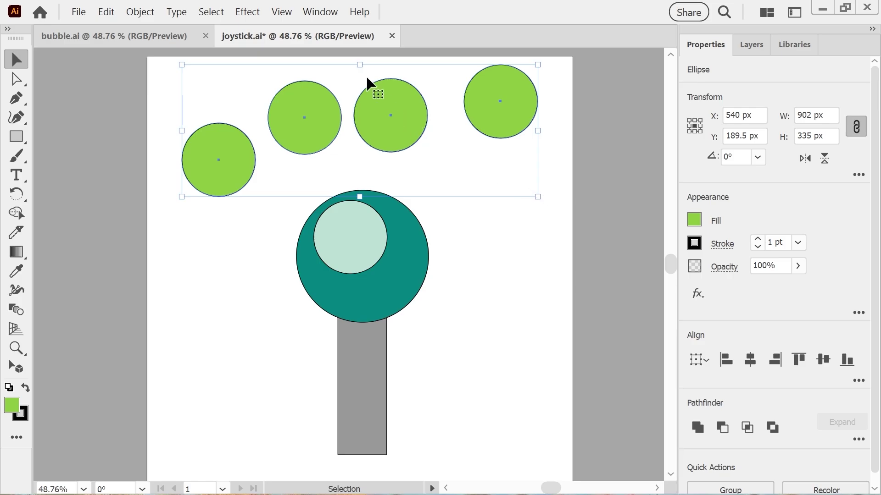
# Step: Recall the Baize selection, align its circles by their vertical centers relative to the selection, and undo the alignment
pyautogui.click(205, 12)
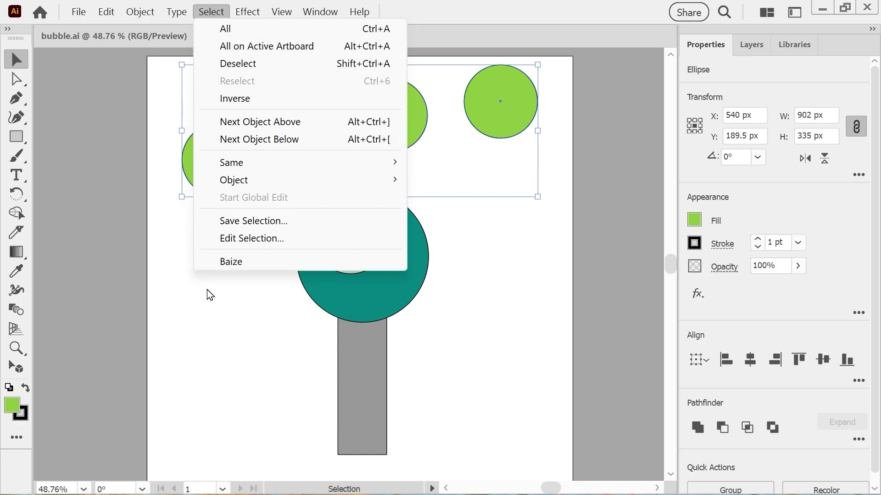
pyautogui.click(220, 261)
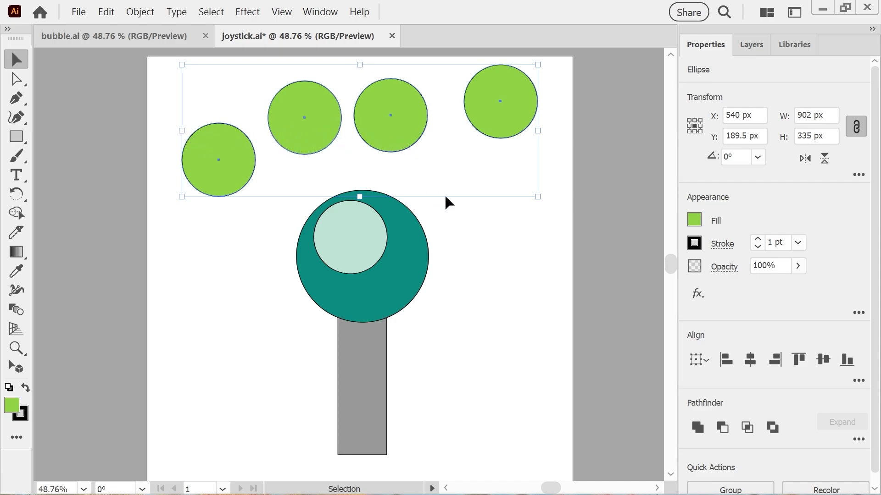
pyautogui.click(823, 360)
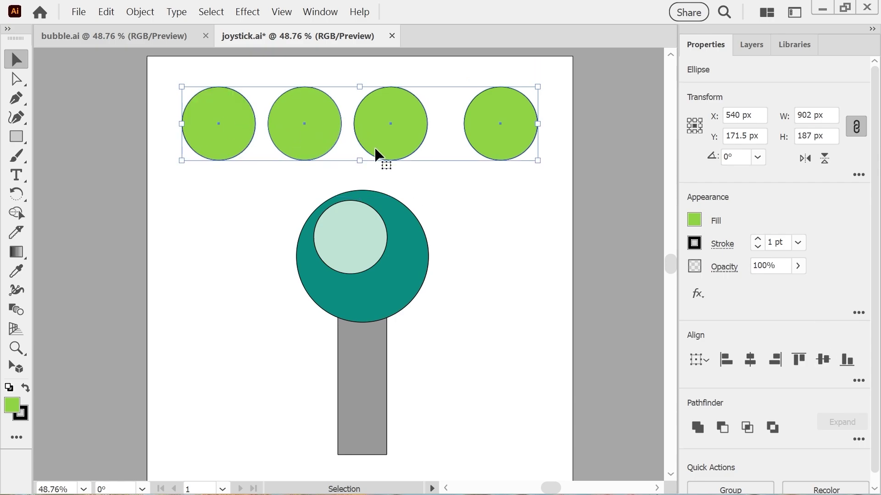
pyautogui.hotkey('ctrl', 'z')
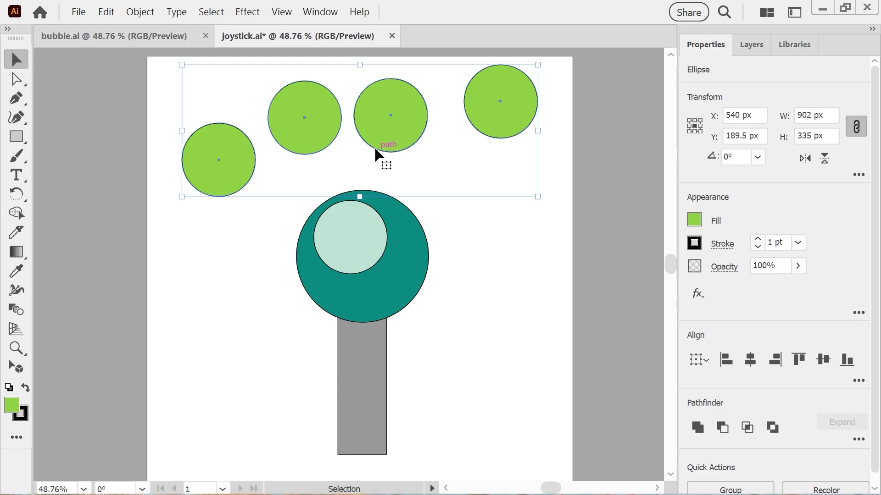
# Step: Align the Baize circles by vertical center with the leftmost circle as key object, and undo the alignment
pyautogui.click(698, 360)
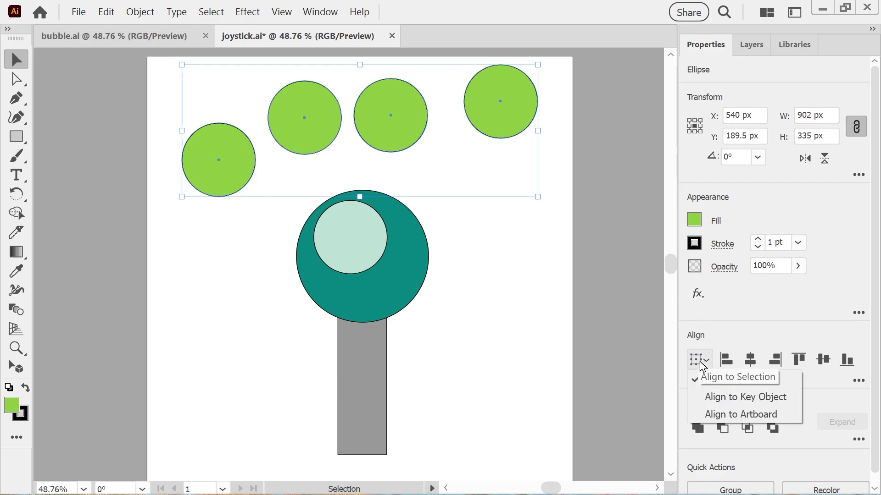
pyautogui.click(718, 398)
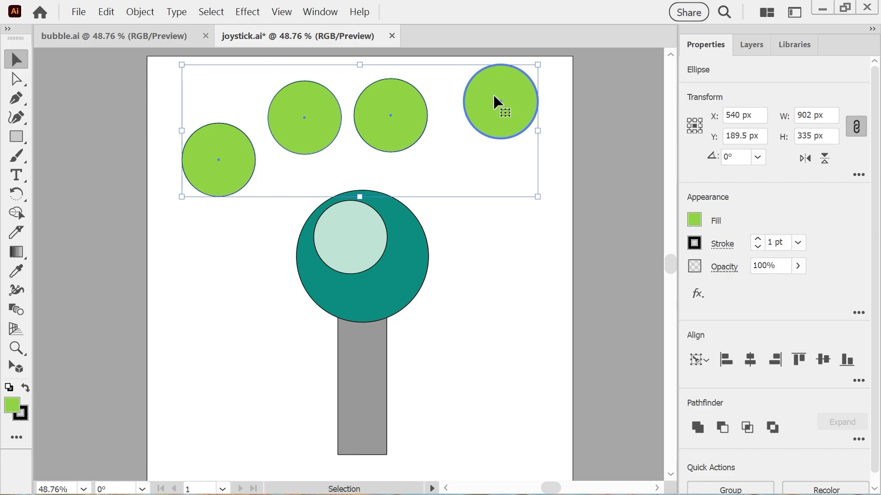
pyautogui.click(204, 160)
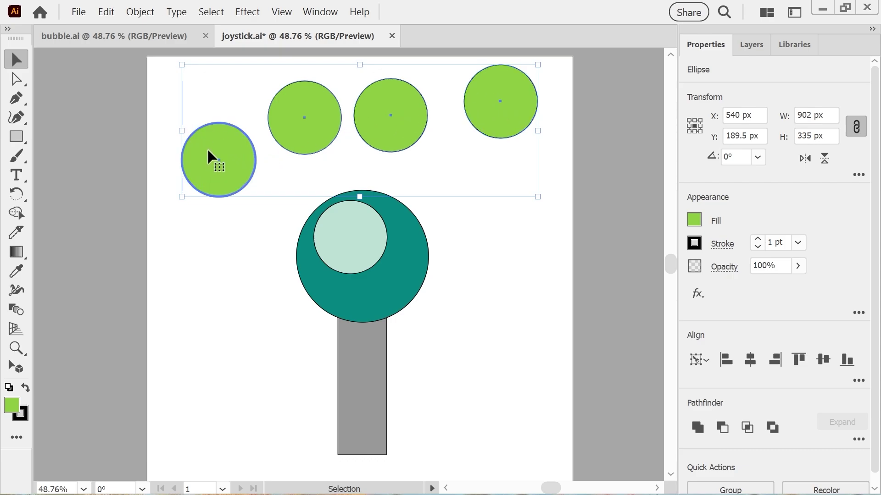
pyautogui.click(822, 359)
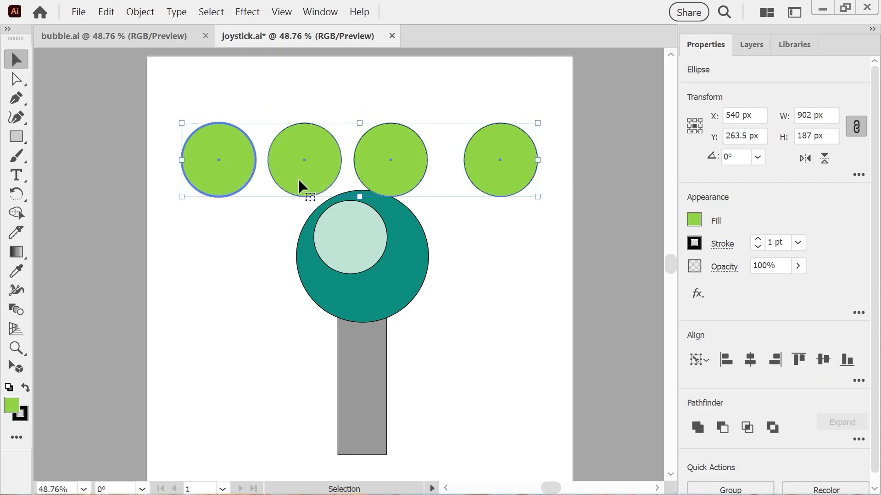
pyautogui.hotkey('ctrl', 'z')
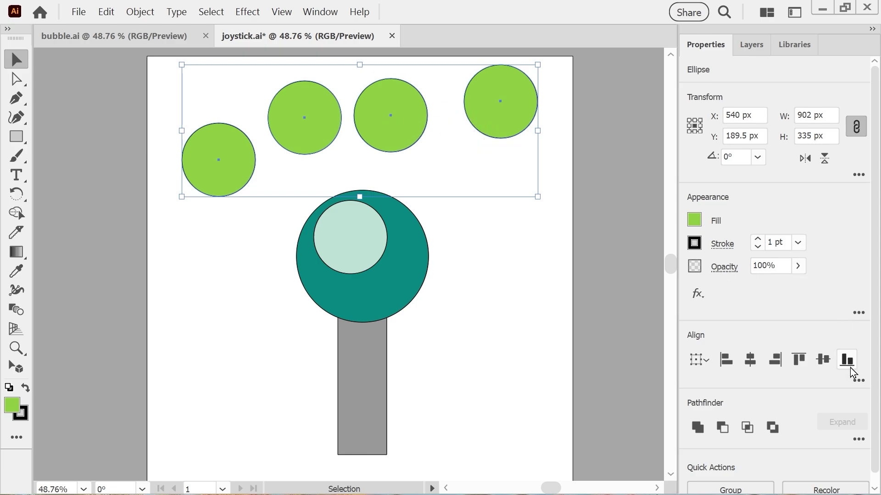
# Step: Distribute the four green circles evenly by their horizontal and vertical centers relative to the selection
pyautogui.click(858, 381)
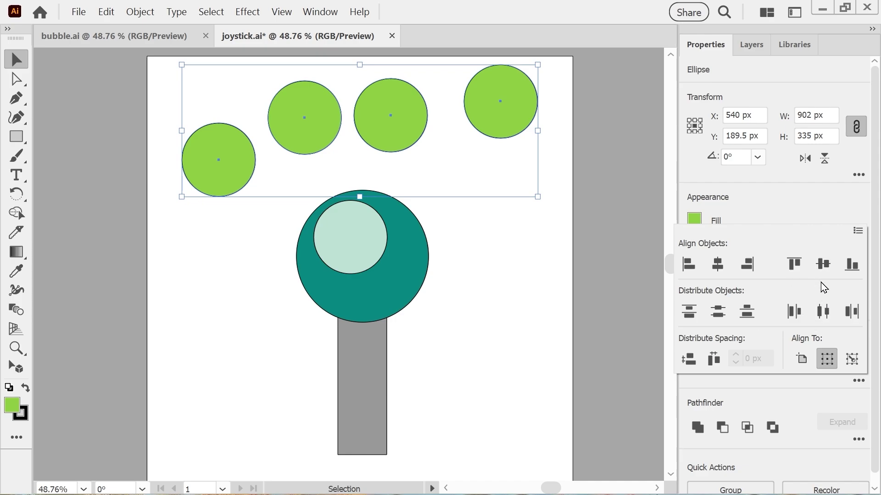
pyautogui.click(823, 312)
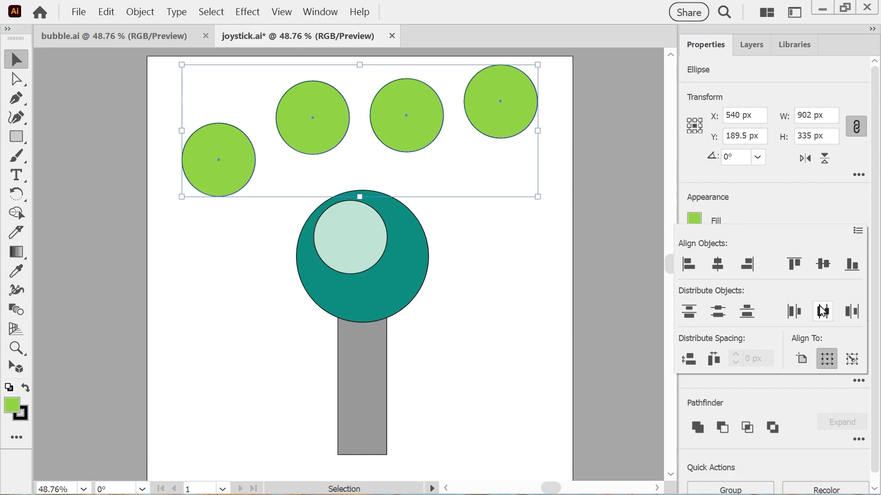
pyautogui.click(717, 313)
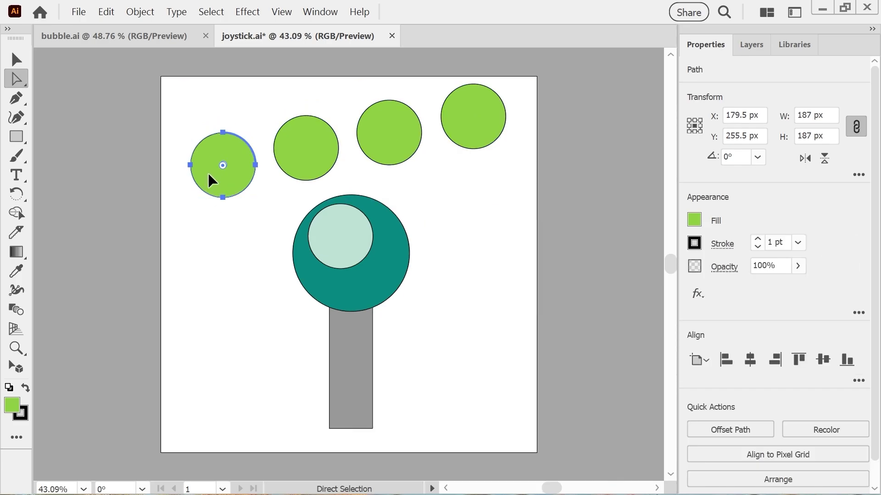
# Step: Move the two leftmost green circles down beside the joystick's shaft
pyautogui.moveTo(209, 178); pyautogui.dragTo(206, 368)
pyautogui.moveTo(287, 160); pyautogui.dragTo(283, 354)
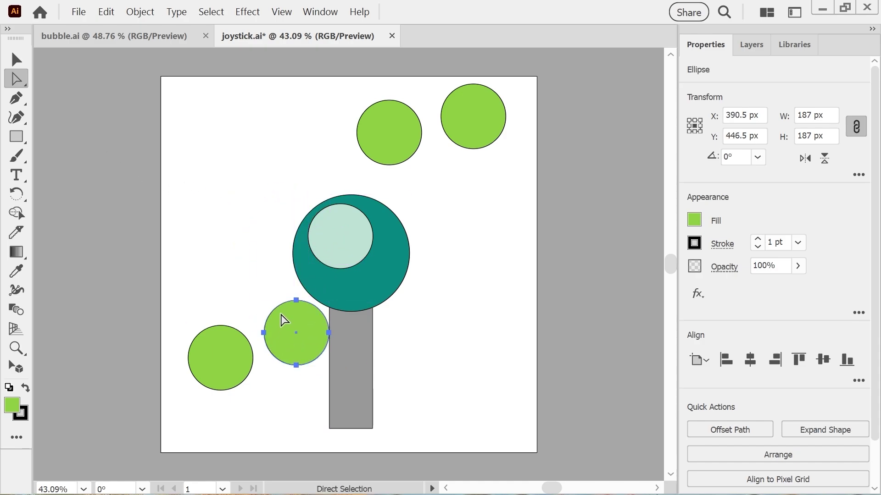
# Step: Select the three leftmost green circles whole, align them by vertical center, undo the alignment and deselect them
pyautogui.click(16, 58)
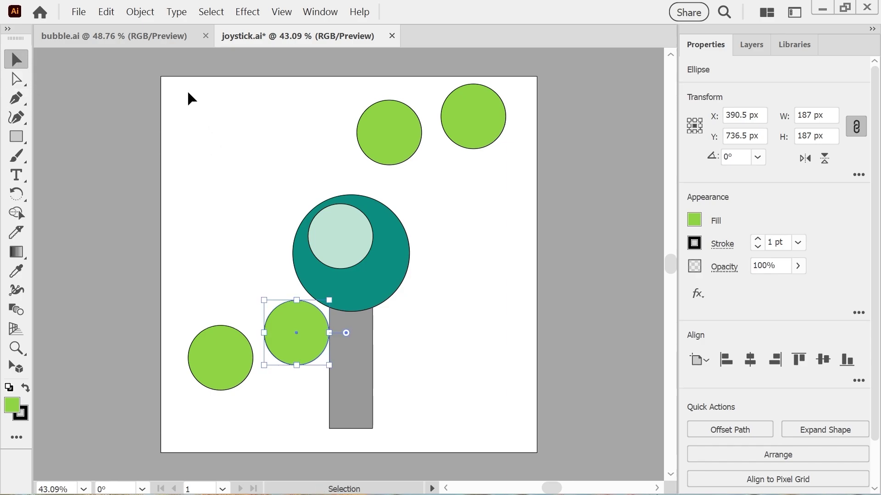
pyautogui.moveTo(188, 93); pyautogui.dragTo(421, 404)
pyautogui.click(15, 79)
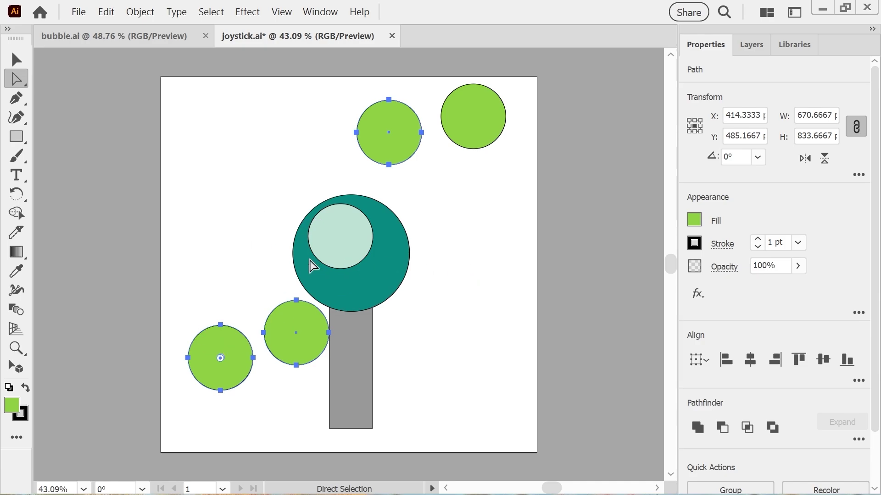
pyautogui.click(824, 359)
pyautogui.hotkey('ctrl', 'z')
pyautogui.click(211, 281)
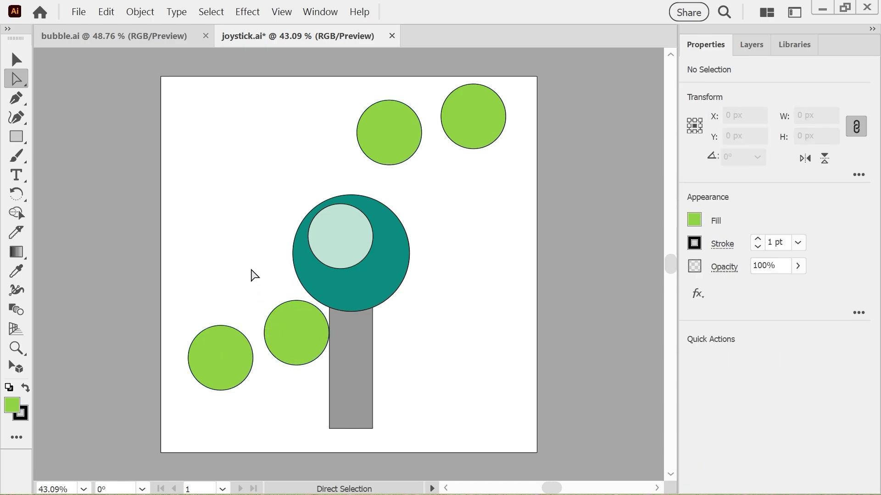
# Step: Select only the top anchor points of the three leftmost circles, align them vertically to the key anchor, and undo the alignment
pyautogui.click(221, 326)
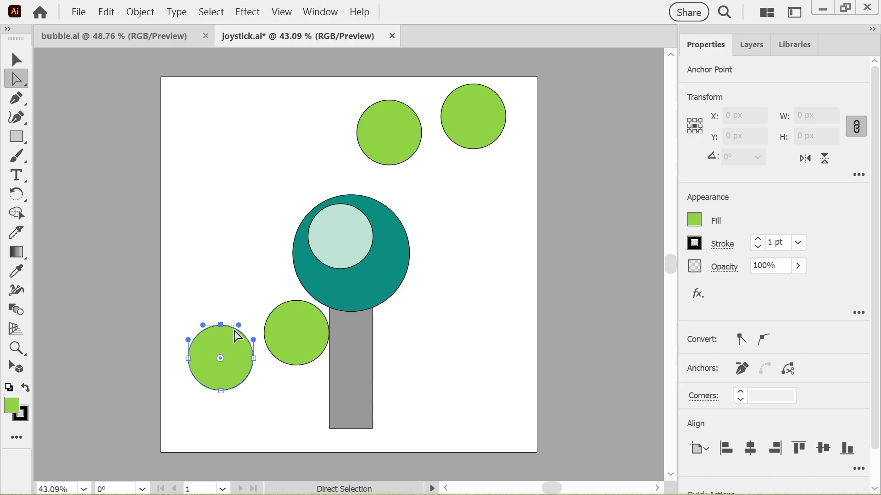
pyautogui.keyDown('shift'); pyautogui.click(297, 302); pyautogui.keyUp('shift')
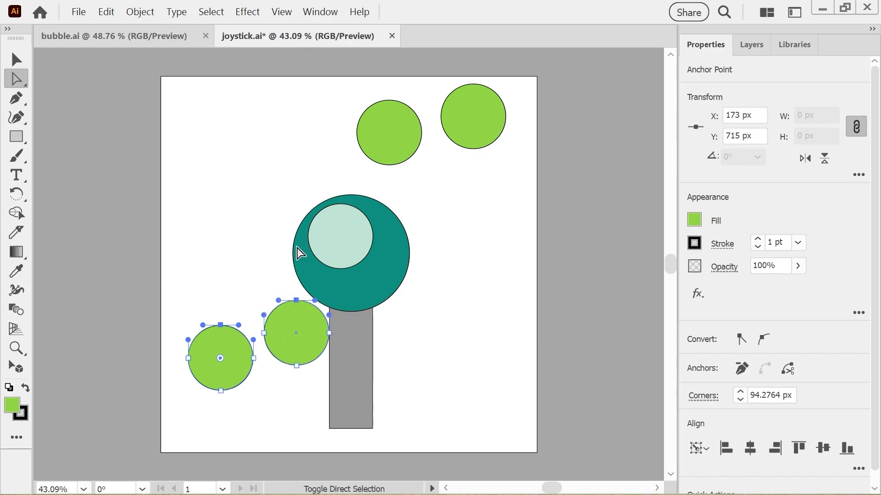
pyautogui.keyDown('shift'); pyautogui.click(389, 100); pyautogui.keyUp('shift')
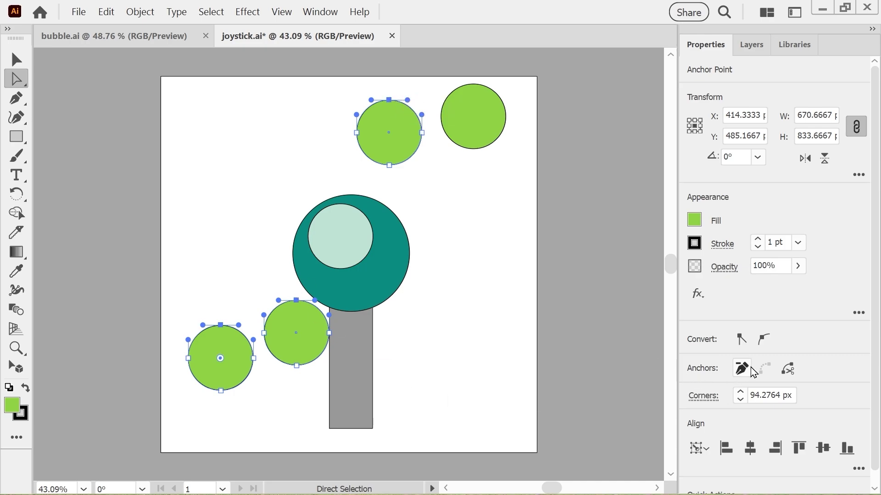
pyautogui.click(822, 447)
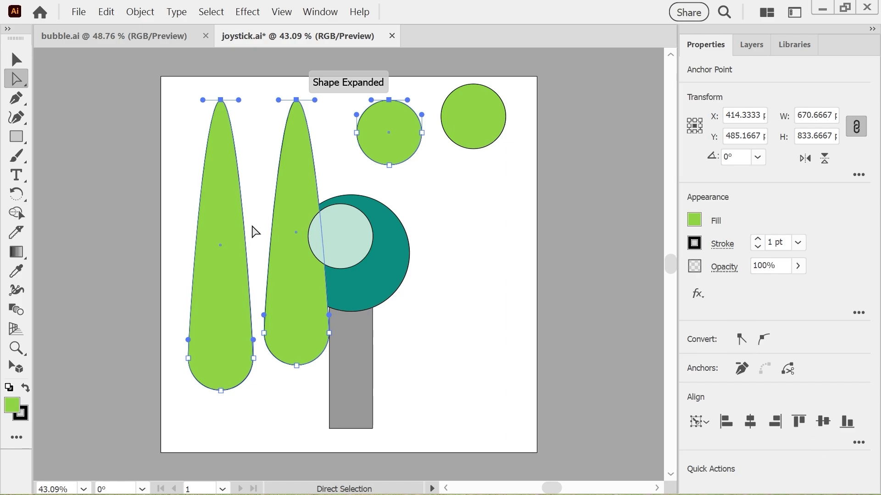
pyautogui.hotkey('ctrl', 'z')
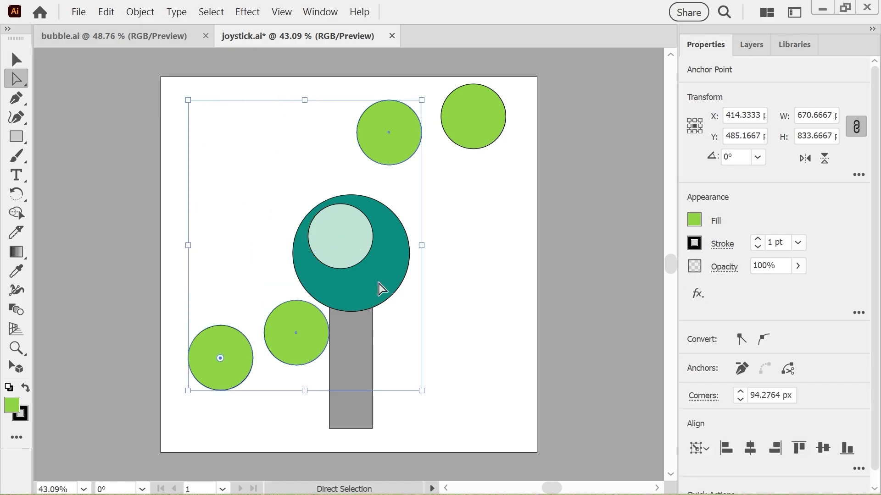
# Step: Align the three top anchor points by vertical center relative to the selection, and undo the alignment
pyautogui.click(705, 451)
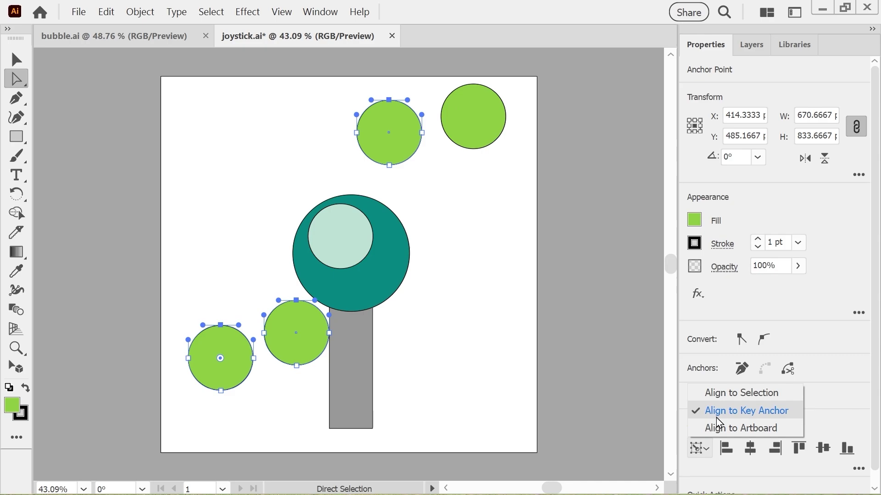
pyautogui.click(711, 393)
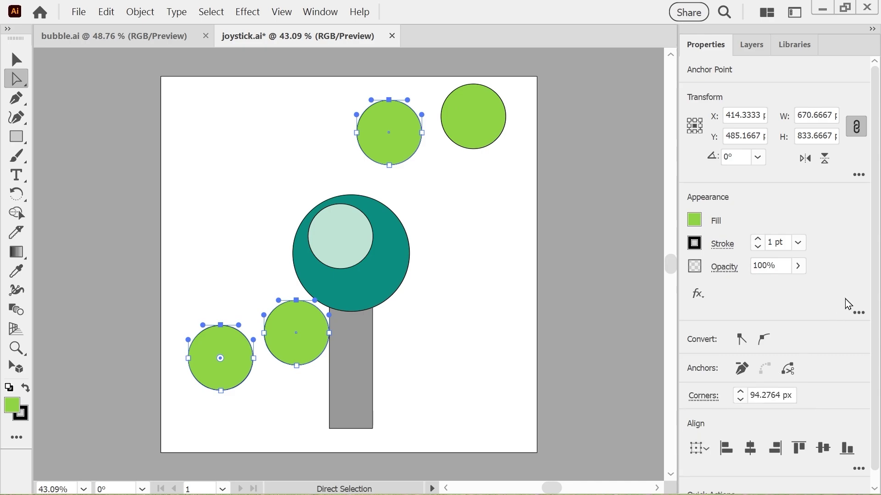
pyautogui.click(822, 447)
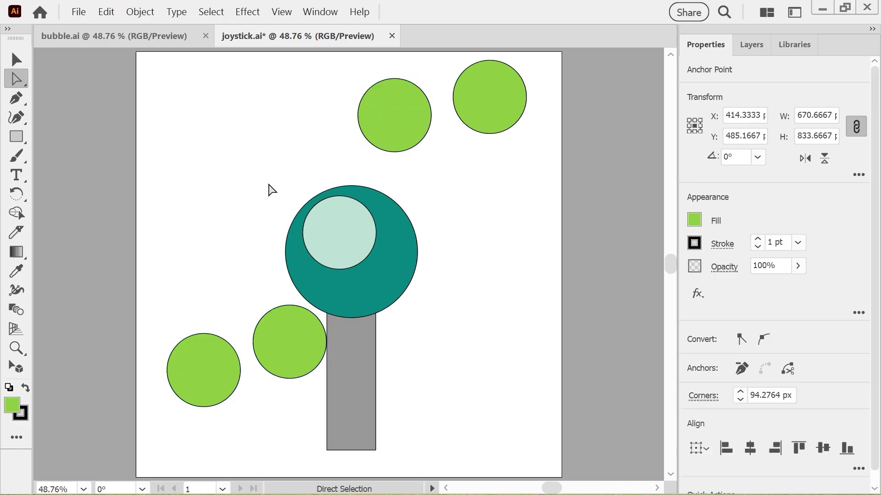
# Step: Select the three leftmost circles as whole objects, align their vertical centers relative to the selection, and undo it
pyautogui.press('v')
pyautogui.moveTo(190, 83); pyautogui.dragTo(434, 413)
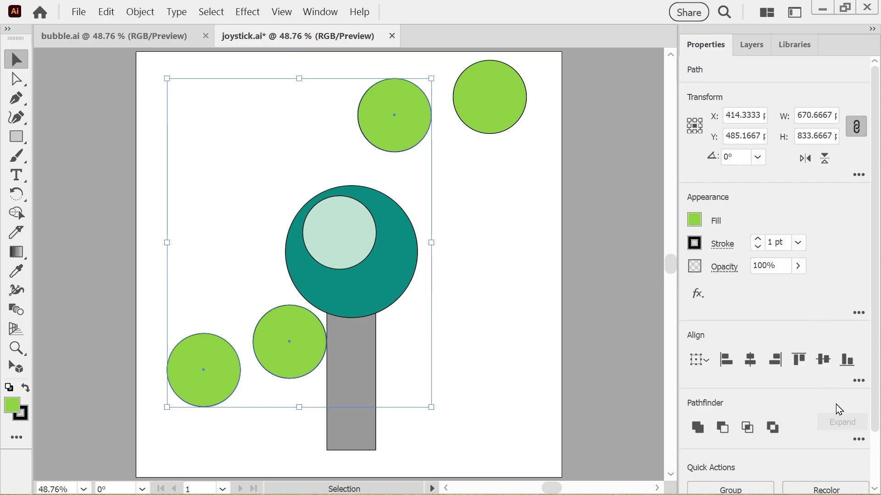
pyautogui.click(822, 361)
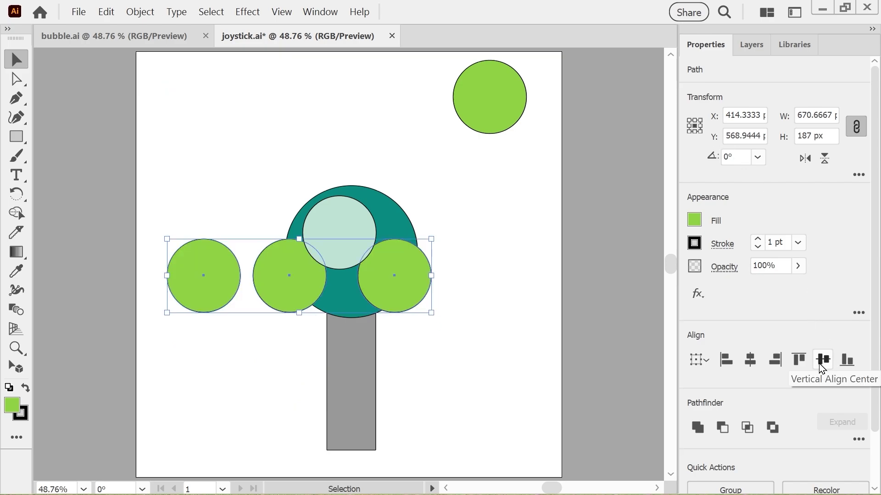
pyautogui.hotkey('ctrl', 'z')
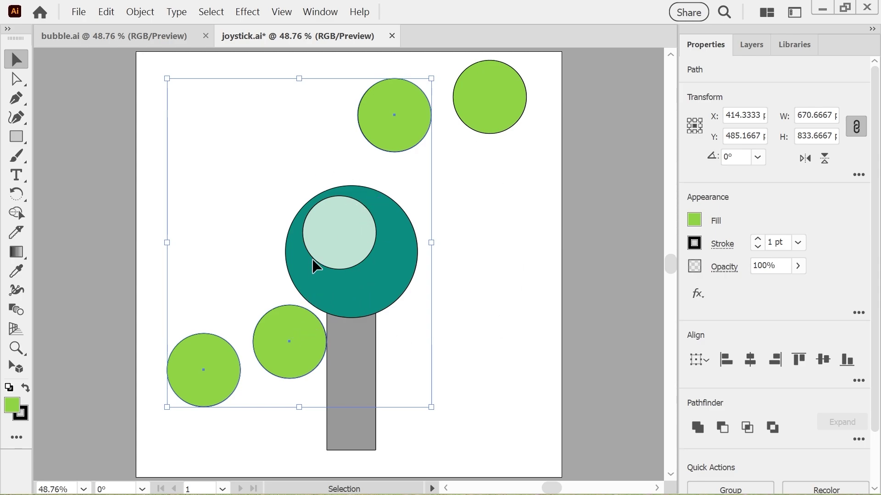
# Step: Align the three selected circles by vertical center relative to the artboard, and bring them level with the fourth circle
pyautogui.press('space')
pyautogui.moveTo(312, 243); pyautogui.dragTo(315, 245)
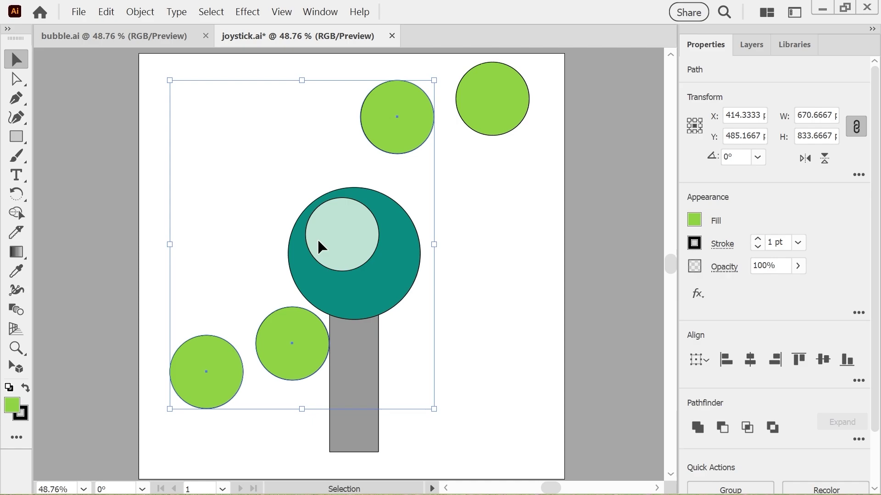
pyautogui.click(701, 361)
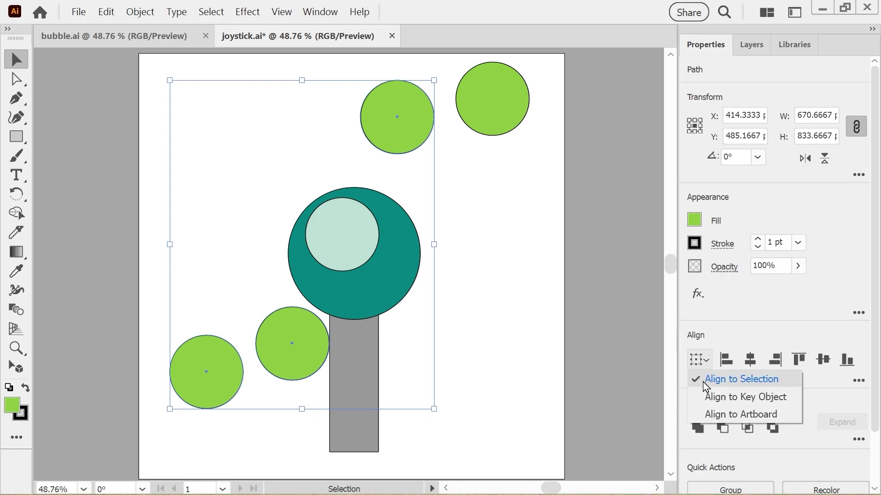
pyautogui.click(711, 415)
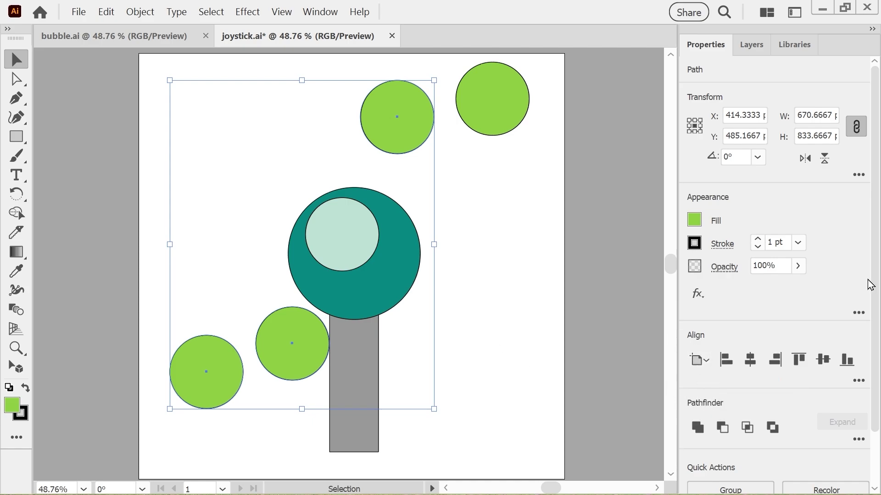
pyautogui.click(822, 364)
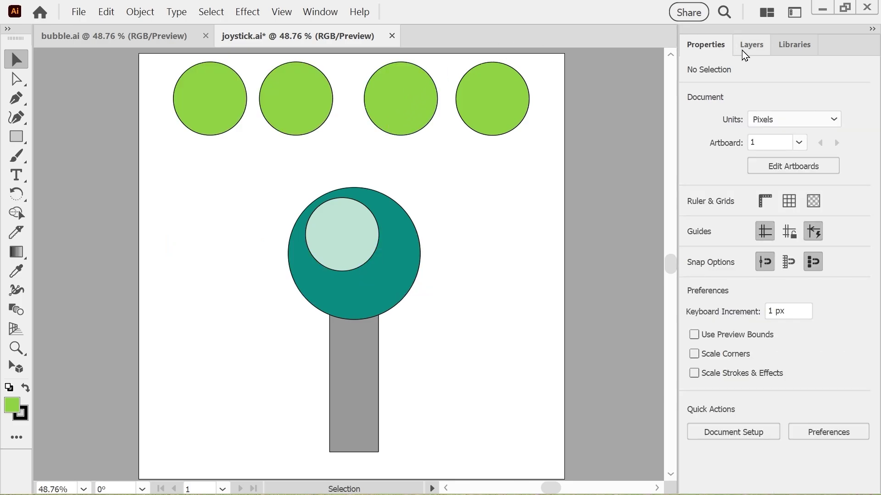
# Step: Unlock the joystick's pale highlight ellipse, teal ball ellipse and gray shaft rectangle in Layer 1
pyautogui.click(744, 46)
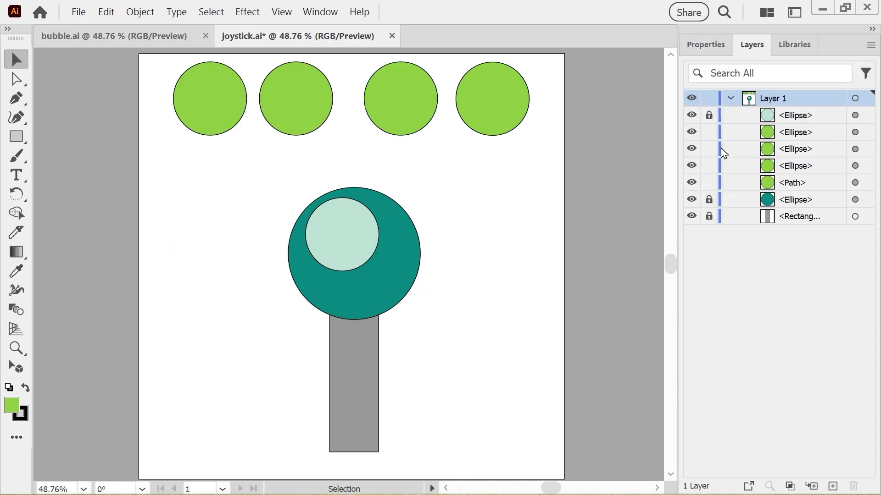
pyautogui.click(709, 115)
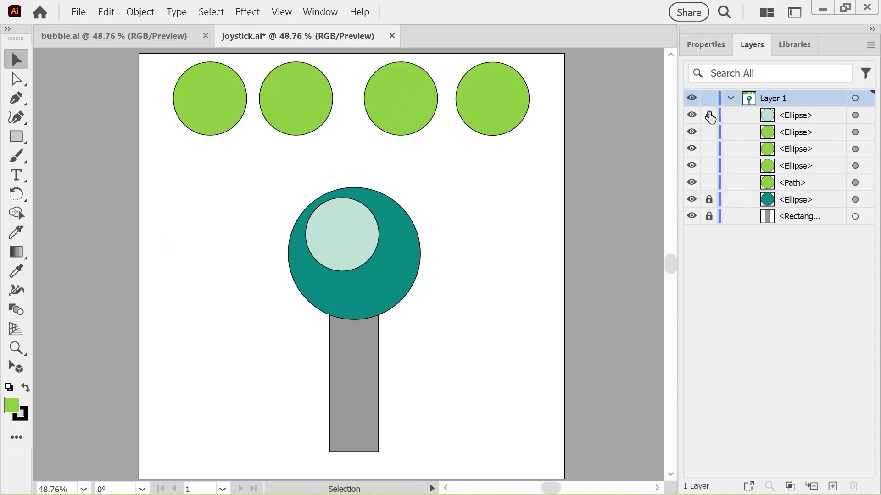
pyautogui.click(708, 200)
pyautogui.click(708, 217)
pyautogui.click(709, 46)
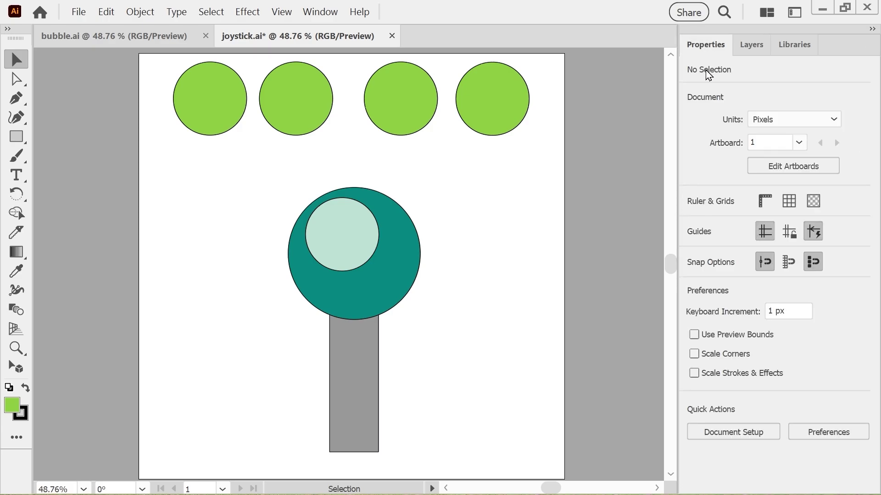
# Step: Select the joystick's shaft, ball and highlight, group them, and examine the group's contents in the layer structure
pyautogui.moveTo(278, 181); pyautogui.dragTo(440, 463)
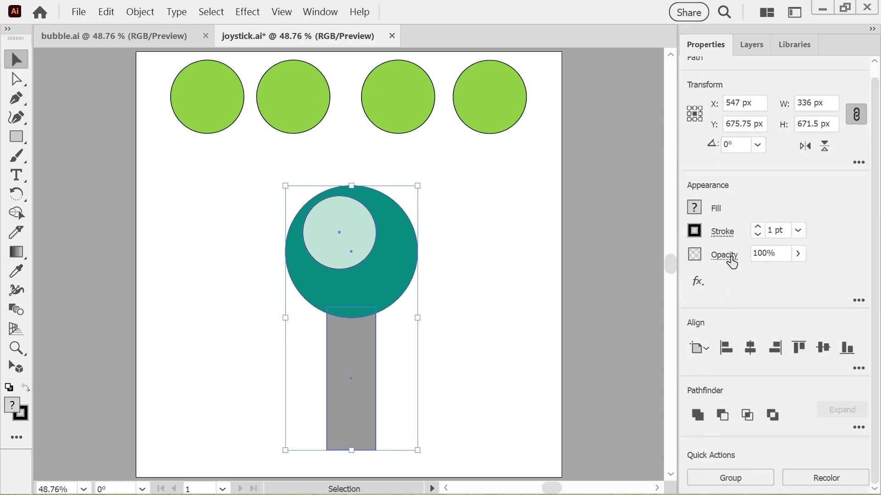
pyautogui.click(750, 46)
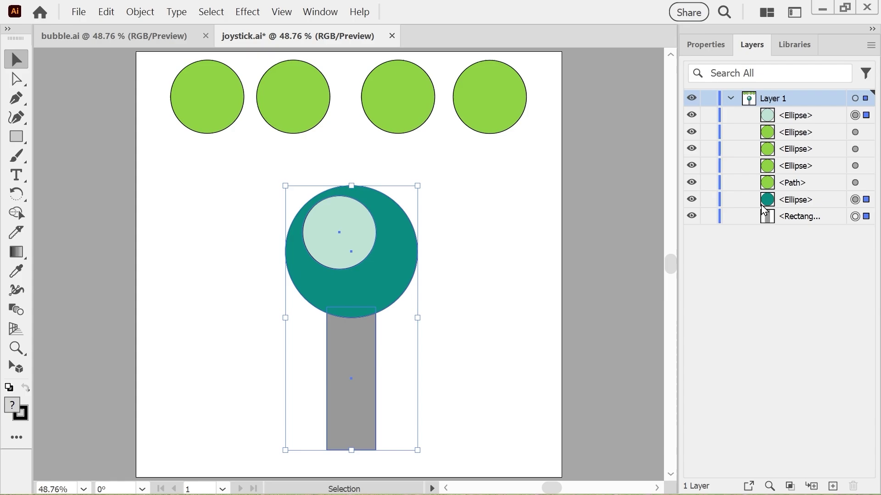
pyautogui.click(715, 45)
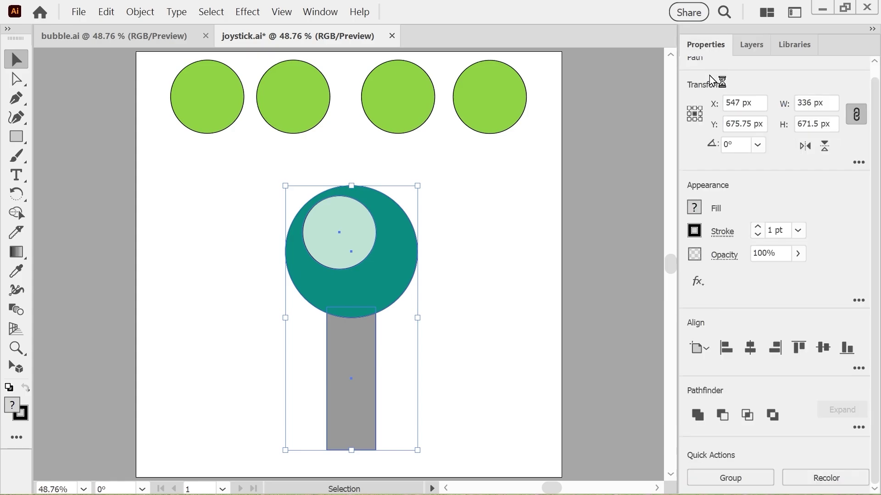
pyautogui.click(734, 478)
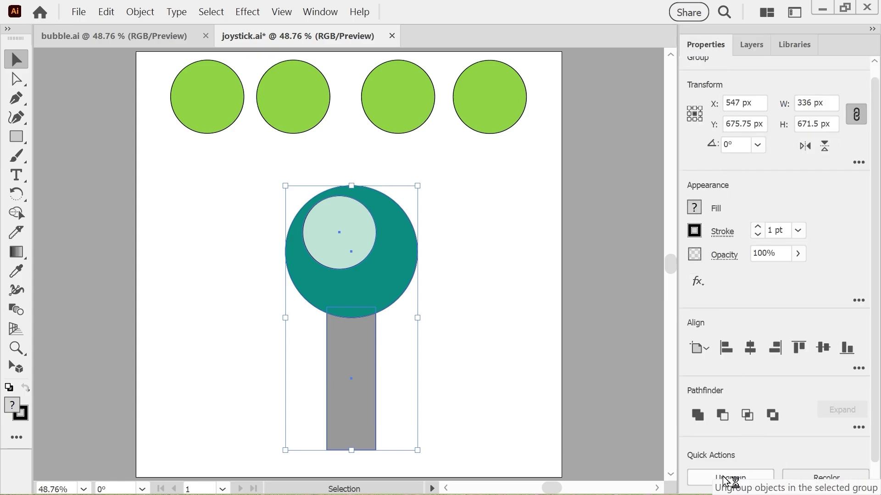
pyautogui.click(745, 51)
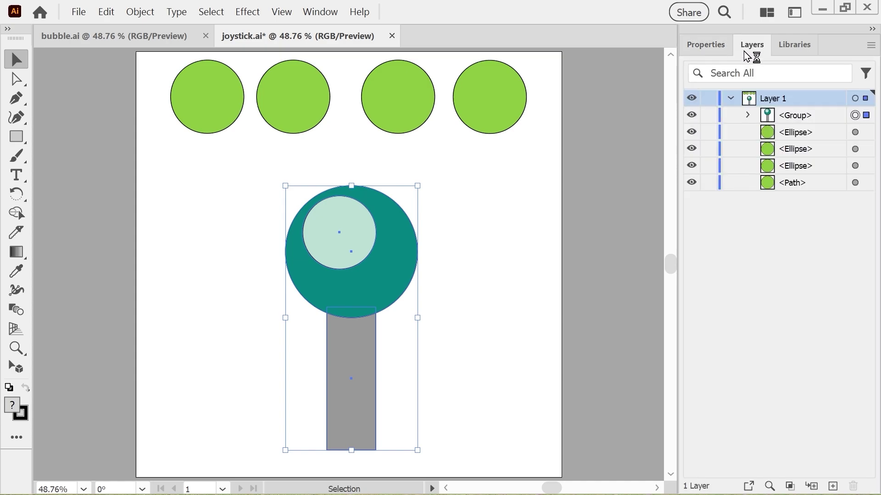
pyautogui.click(748, 115)
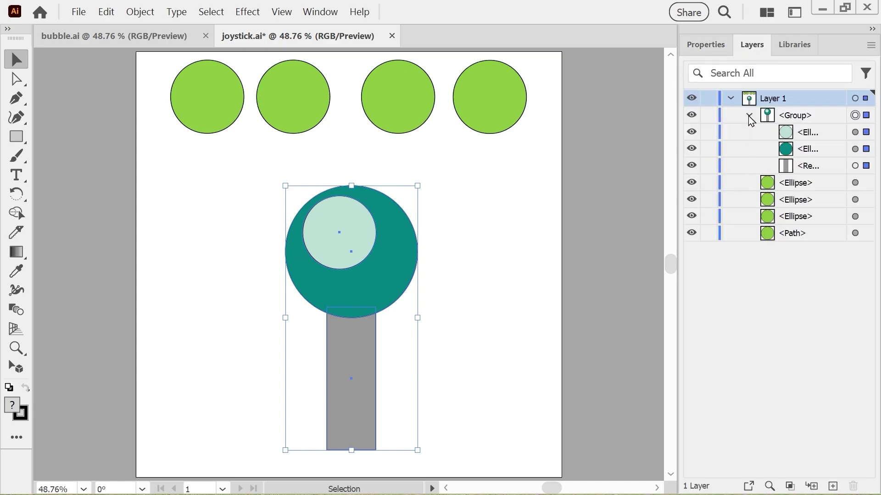
pyautogui.click(747, 116)
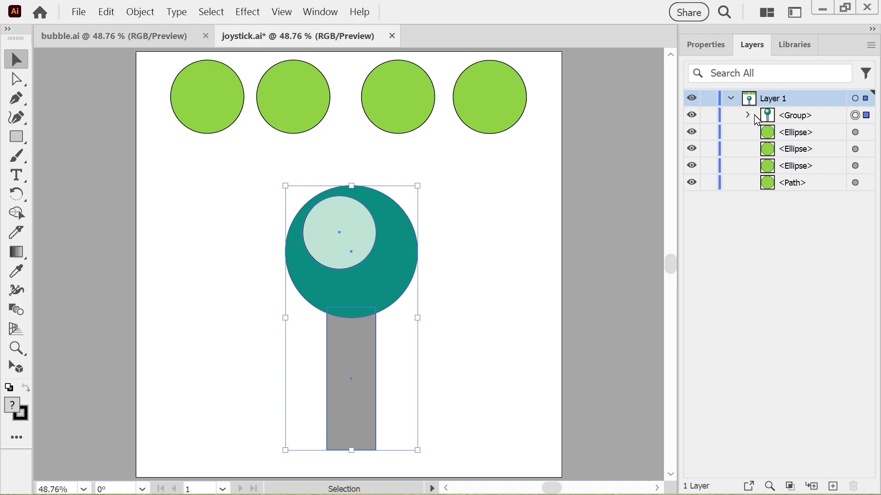
# Step: Test selecting the joystick group through its shaft and its ball, deselecting in between, and select the third green circle
pyautogui.click(503, 376)
pyautogui.click(372, 360)
pyautogui.click(515, 339)
pyautogui.click(404, 248)
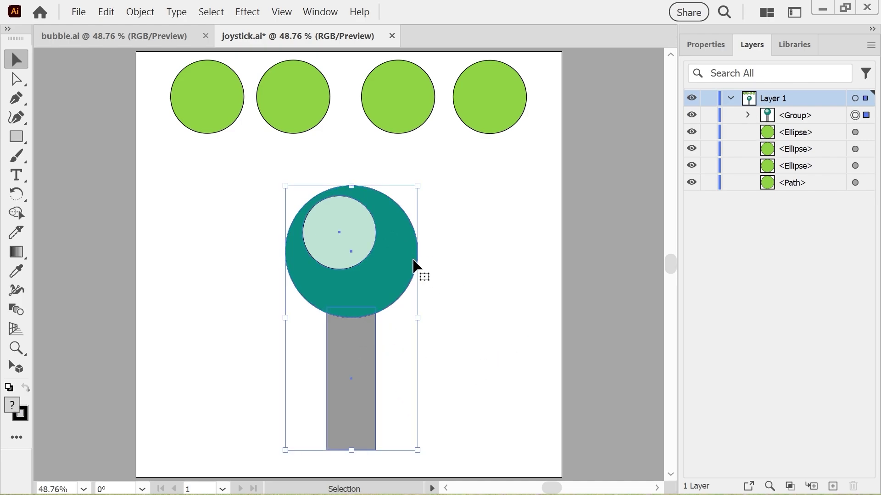
pyautogui.click(494, 342)
pyautogui.click(360, 390)
pyautogui.click(428, 260)
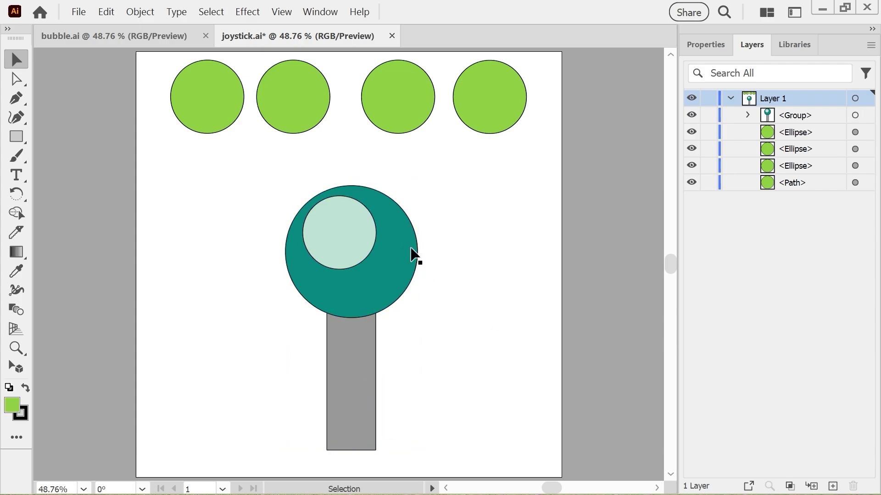
pyautogui.click(403, 243)
pyautogui.click(452, 267)
pyautogui.click(404, 121)
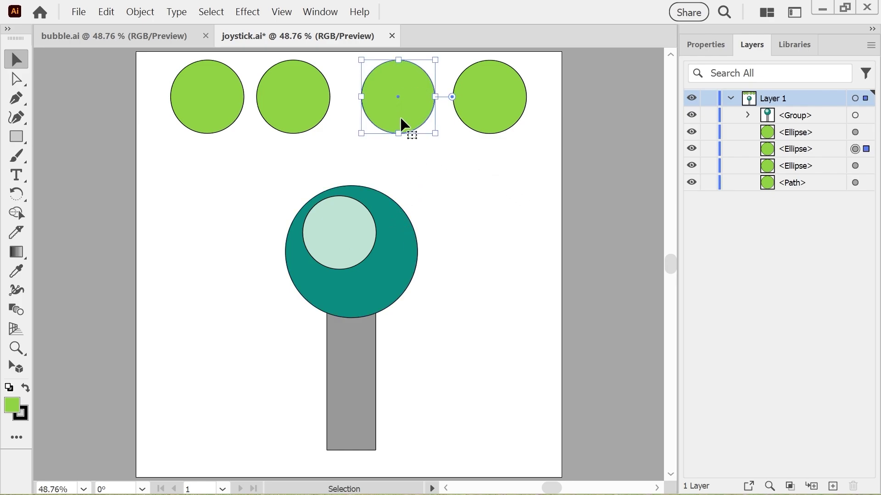
# Step: Isolate the joystick group and select its pale highlight and teal ball individually
pyautogui.click(406, 245)
pyautogui.doubleClick(394, 238)
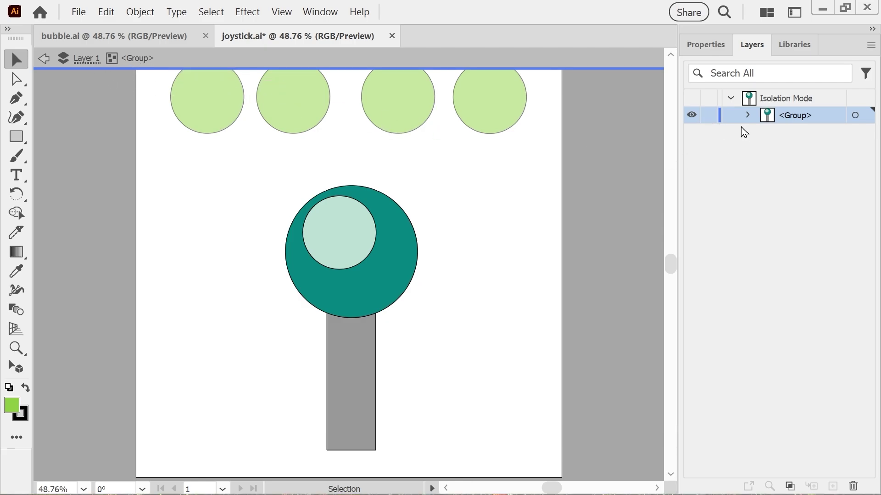
pyautogui.click(342, 251)
pyautogui.click(386, 301)
# Step: Recolor the joystick's shaft to #9999CC inside the isolated group, and exit isolation mode
pyautogui.click(342, 369)
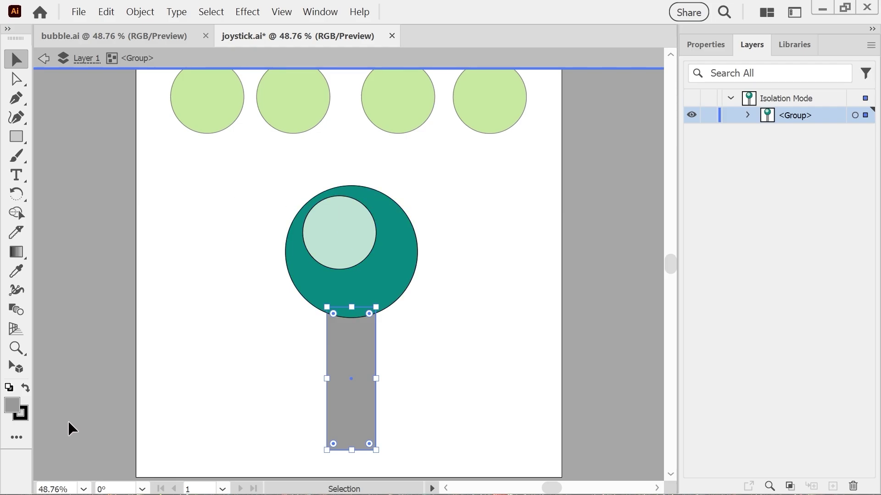
pyautogui.doubleClick(14, 410)
pyautogui.click(602, 231)
pyautogui.moveTo(603, 230); pyautogui.dragTo(602, 225)
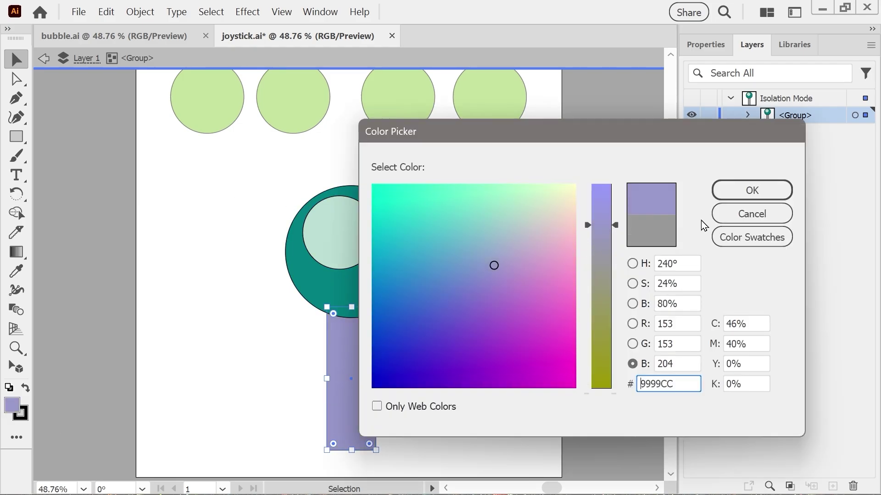
pyautogui.click(730, 189)
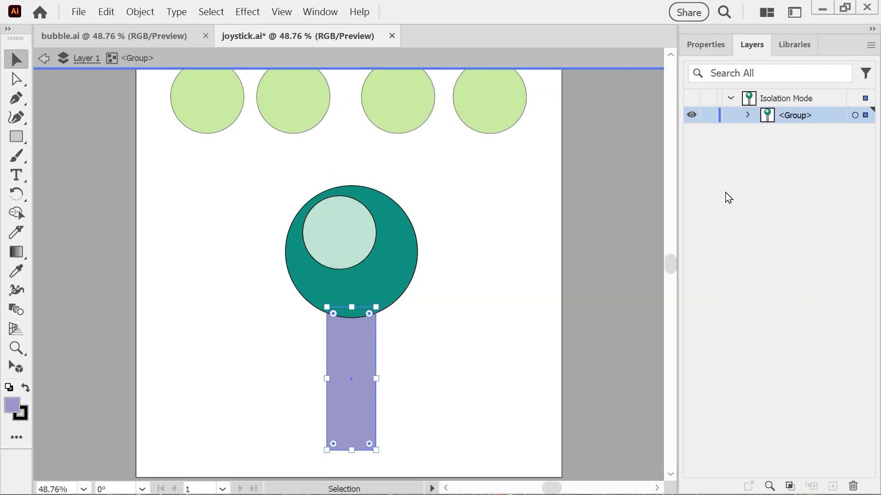
pyautogui.click(44, 58)
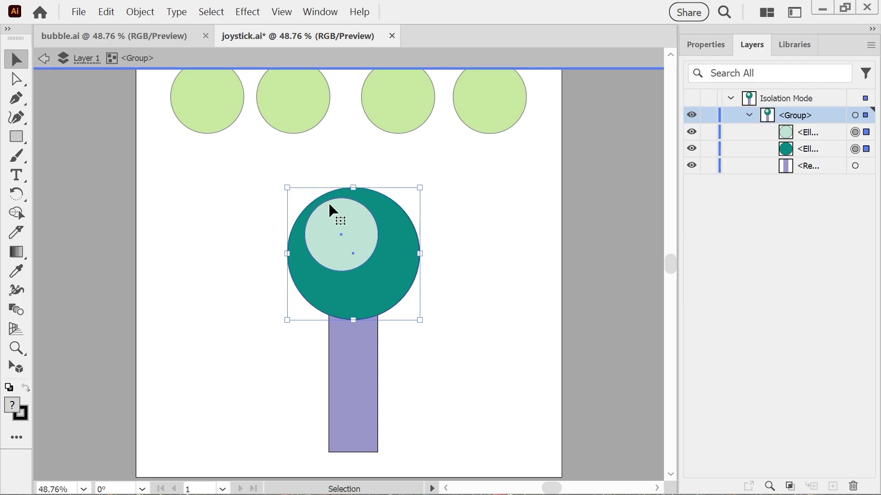
# Step: Select the pale highlight and teal ball ellipses inside the isolated joystick group and group them together
pyautogui.click(225, 246)
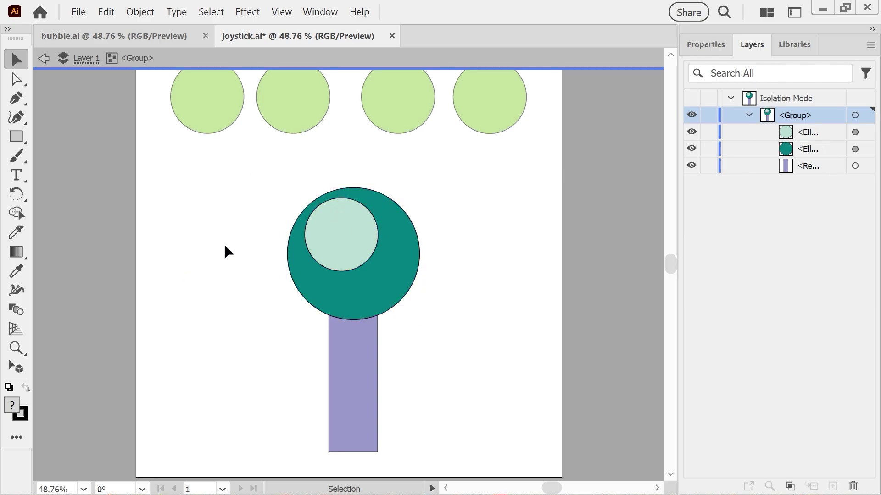
pyautogui.click(329, 233)
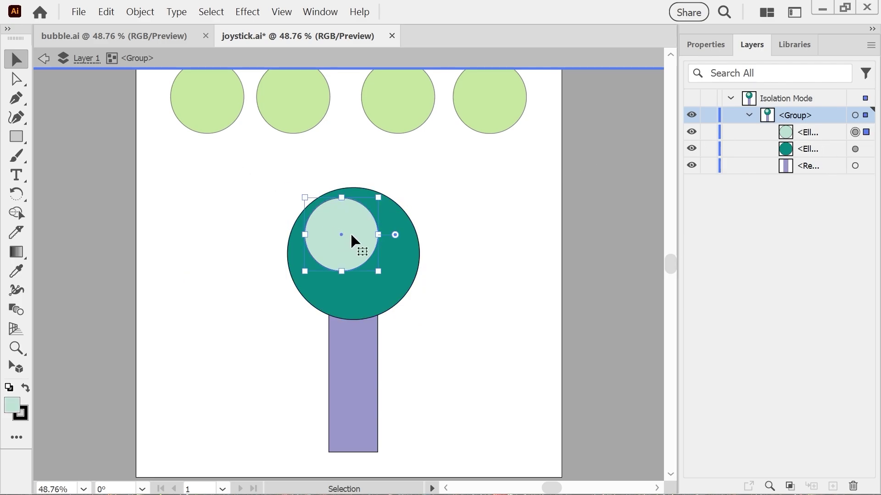
pyautogui.keyDown('shift'); pyautogui.click(410, 269); pyautogui.keyUp('shift')
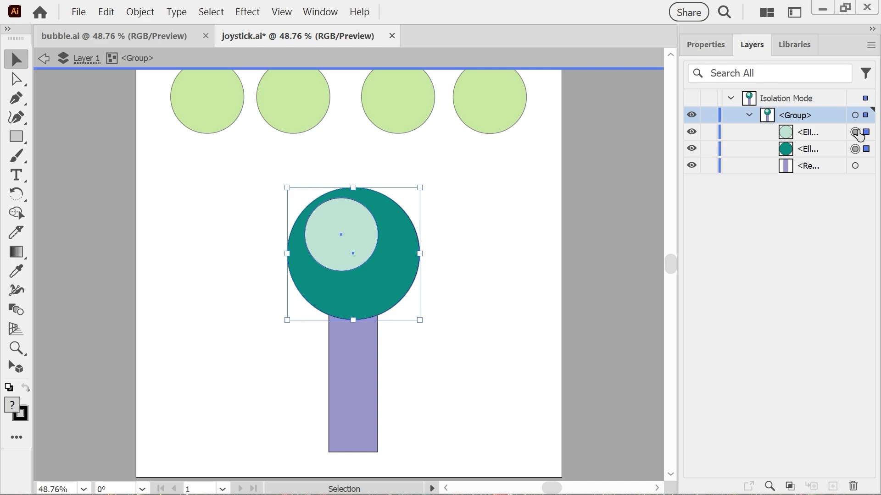
pyautogui.click(711, 44)
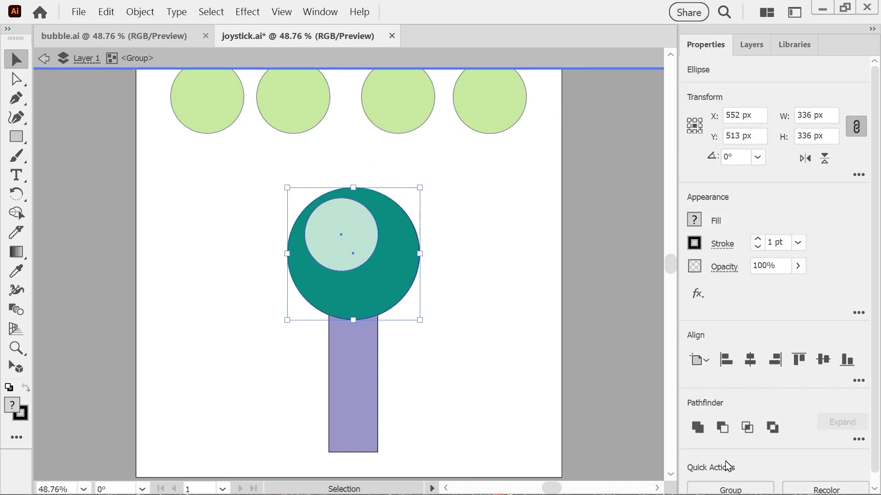
pyautogui.click(722, 488)
# Step: Test selecting the nested ball group, isolate it to examine its contents in the layer structure, and return to the joystick group
pyautogui.click(247, 249)
pyautogui.moveTo(297, 239); pyautogui.dragTo(323, 236)
pyautogui.click(433, 261)
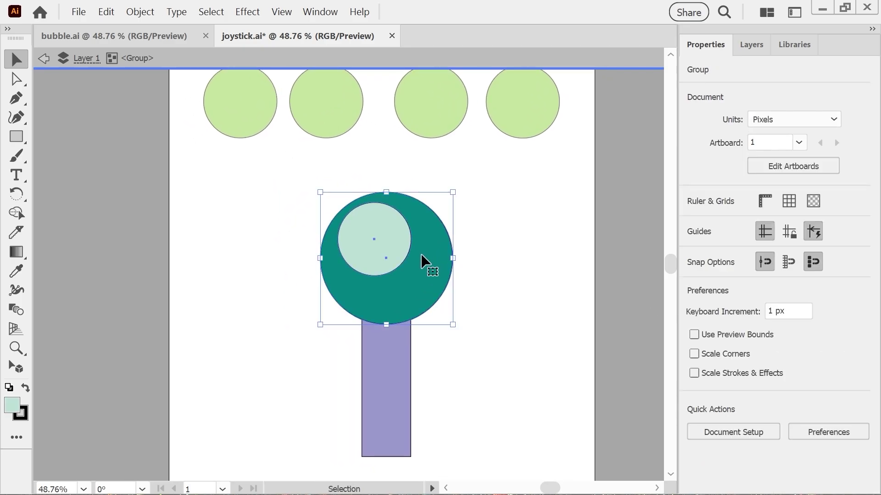
pyautogui.doubleClick(406, 244)
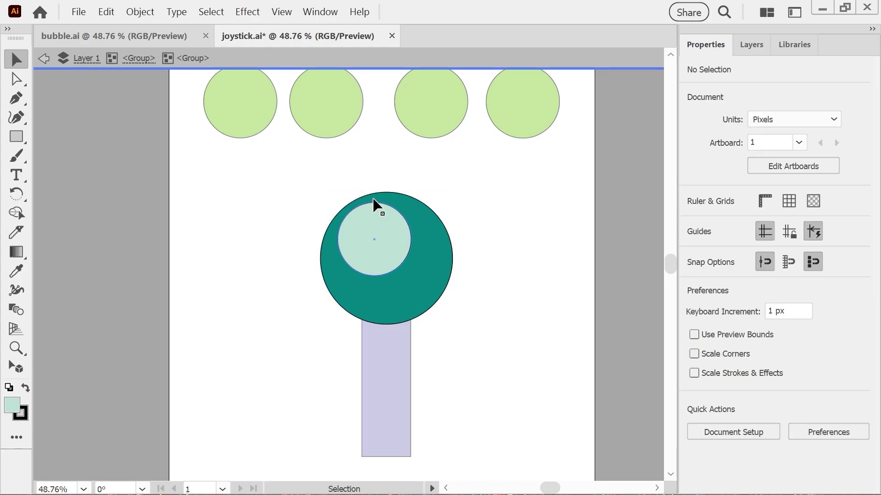
pyautogui.click(739, 45)
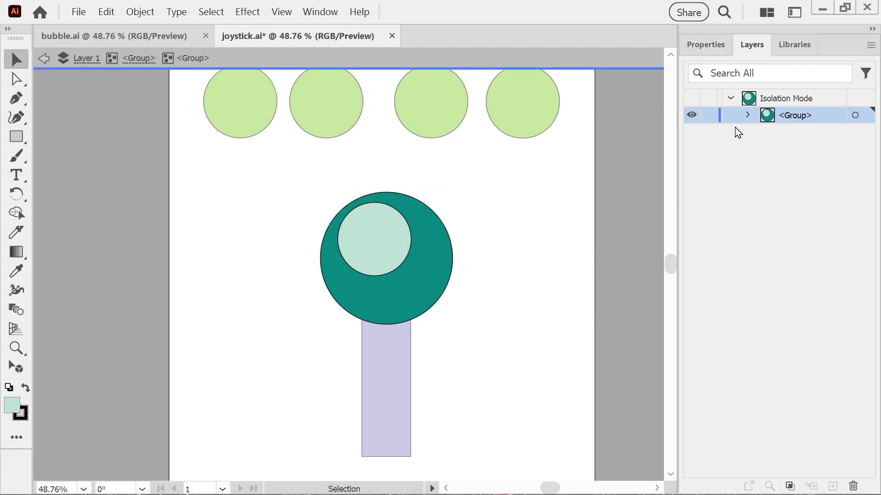
pyautogui.click(748, 115)
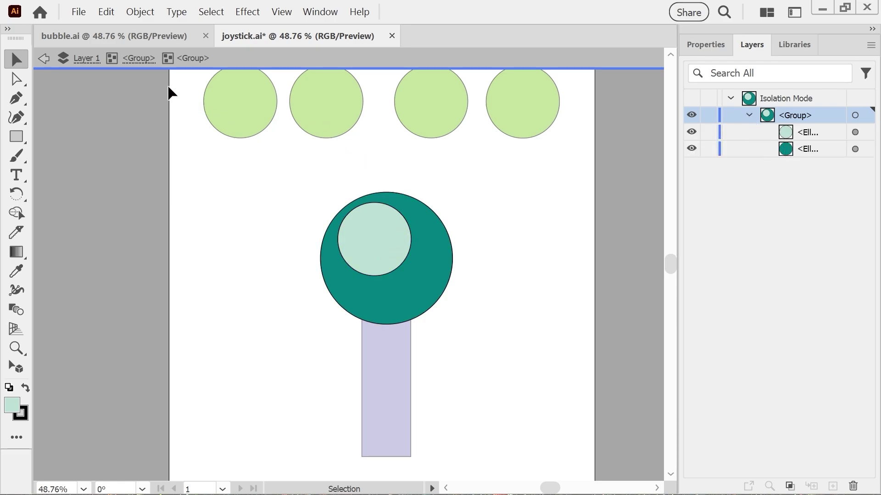
pyautogui.click(44, 58)
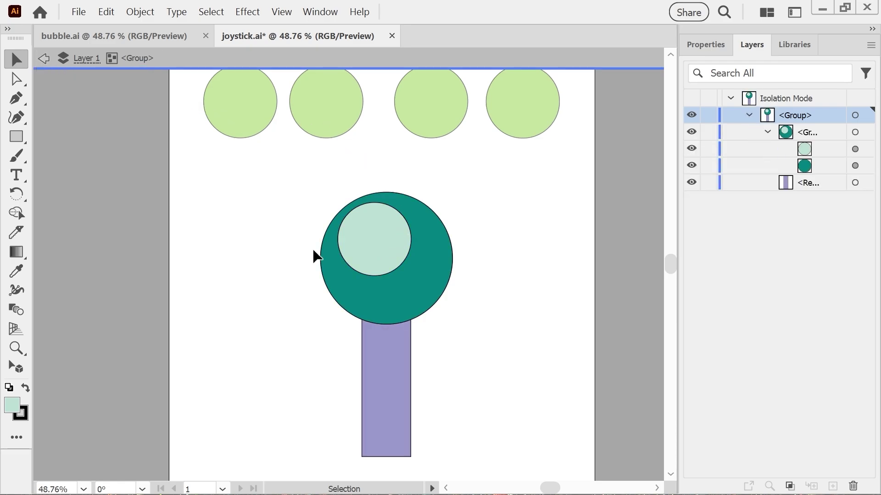
pyautogui.click(395, 402)
# Step: Start a new print document named ToucanLogo with its units set to inches
pyautogui.hotkey('ctrl', 'n')
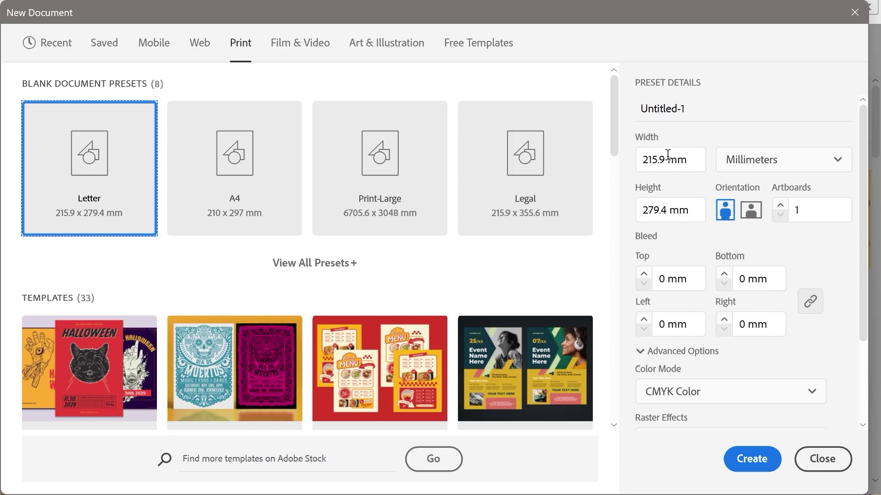
pyautogui.click(695, 109)
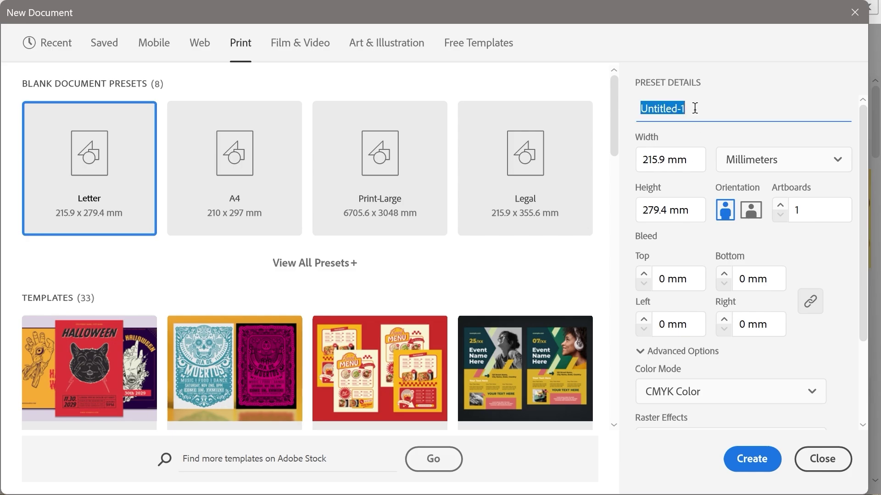
pyautogui.write('Toucan')
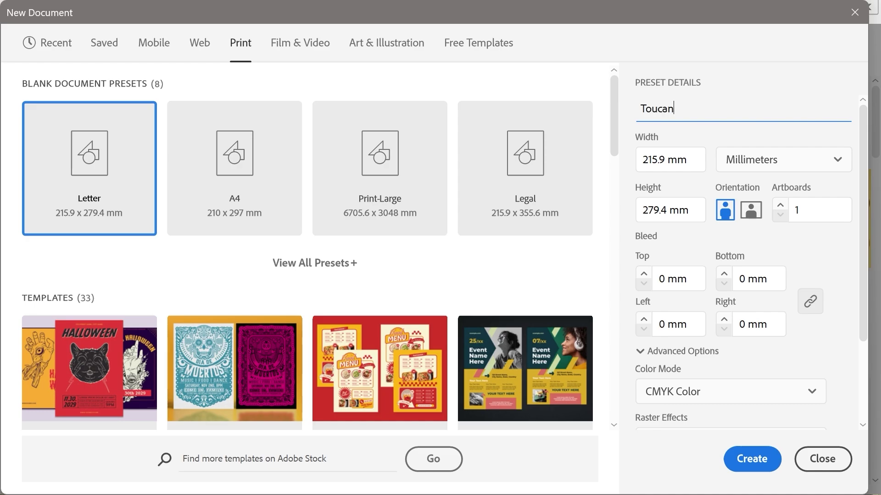
pyautogui.write('Logo')
pyautogui.click(816, 171)
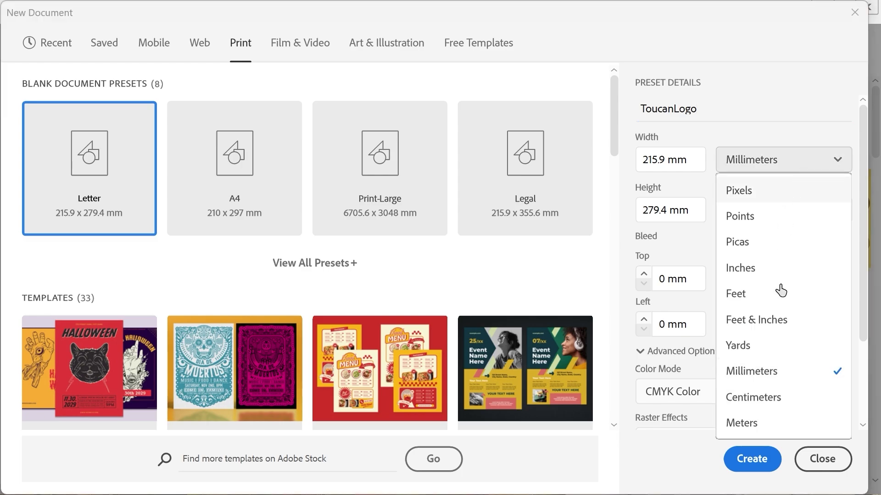
pyautogui.click(746, 280)
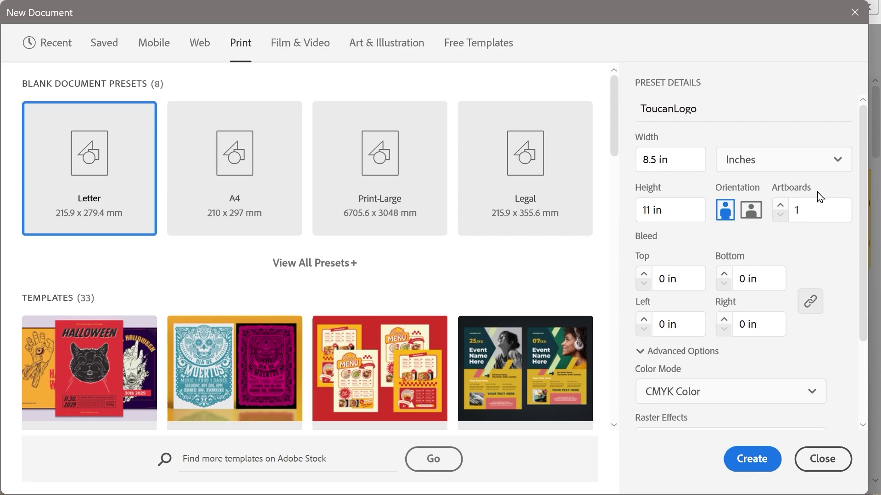
# Step: Set the new document's width and height to 8 in each, and create it
pyautogui.click(650, 159)
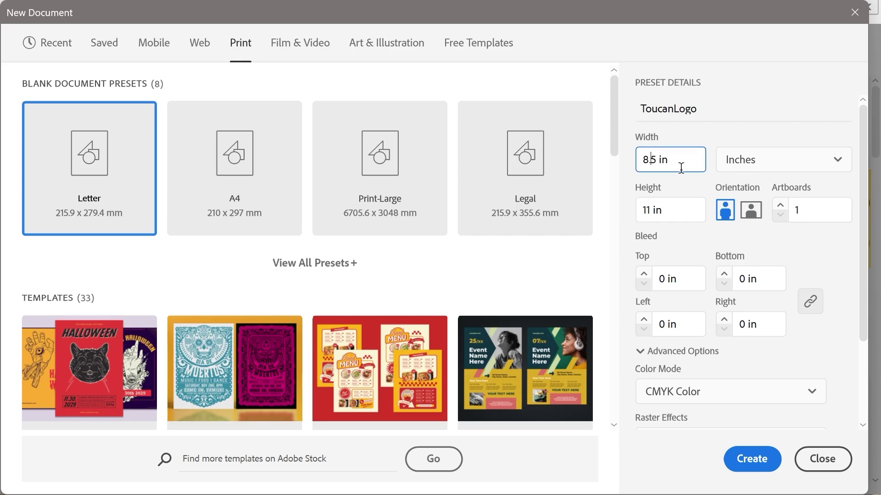
pyautogui.press('BackSpace')
pyautogui.press('BackSpace')
pyautogui.moveTo(654, 207); pyautogui.dragTo(631, 202)
pyautogui.write('8')
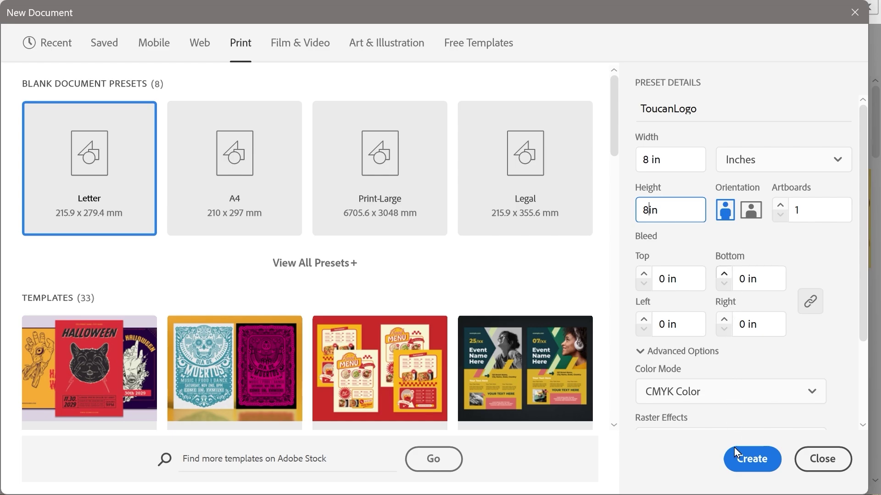
pyautogui.click(750, 470)
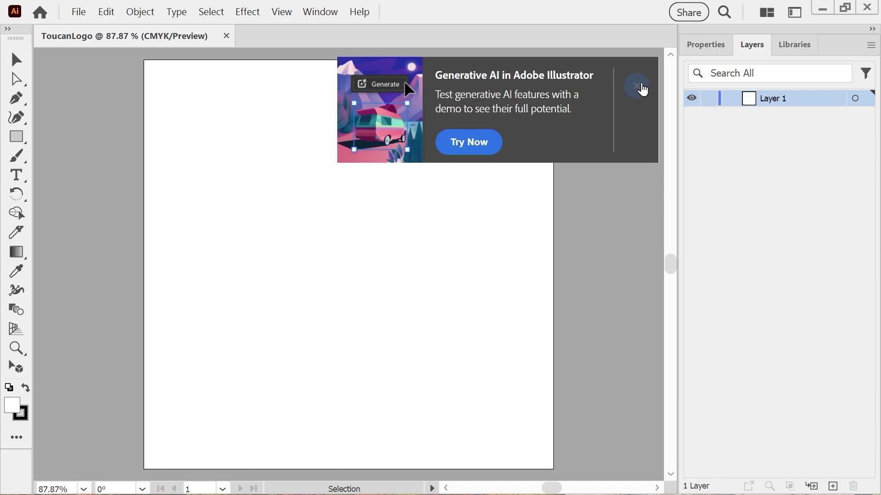
# Step: Dismiss the generative AI promotion and collapse the Text to Vector Graphic (Beta) section of the document properties
pyautogui.click(637, 86)
pyautogui.click(710, 51)
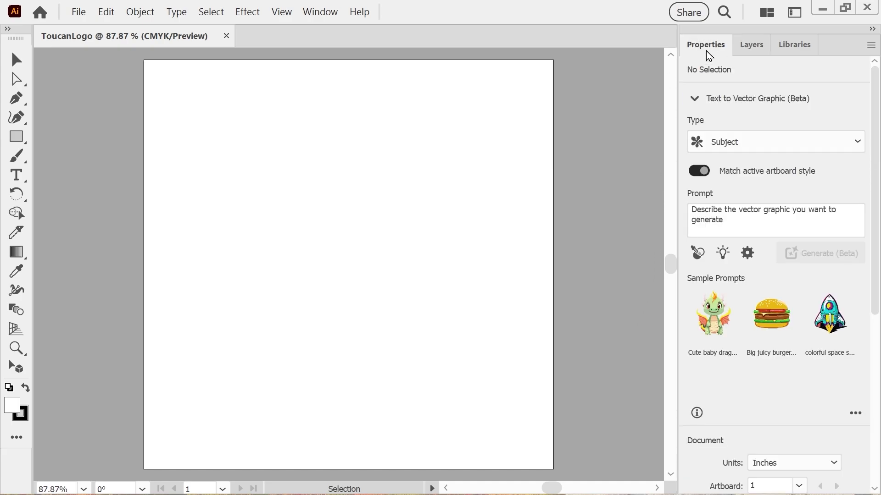
pyautogui.click(762, 98)
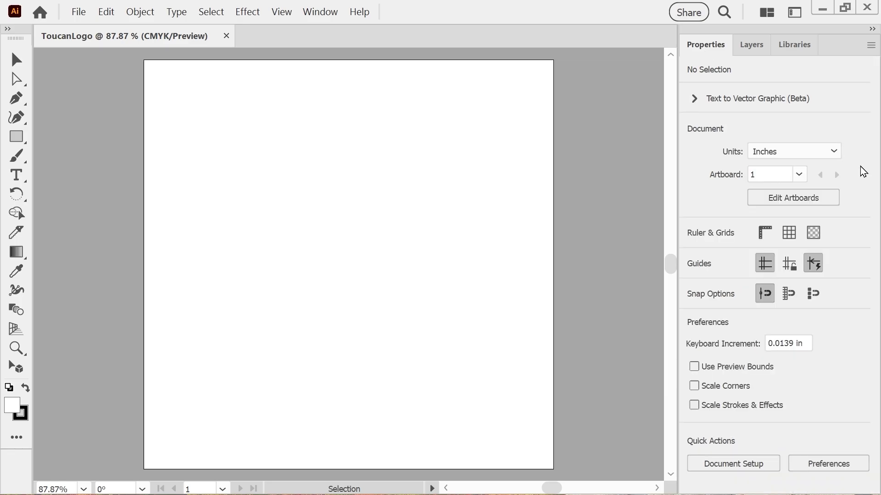
# Step: Set the document's bleed to 0.125 in on all four sides
pyautogui.click(725, 463)
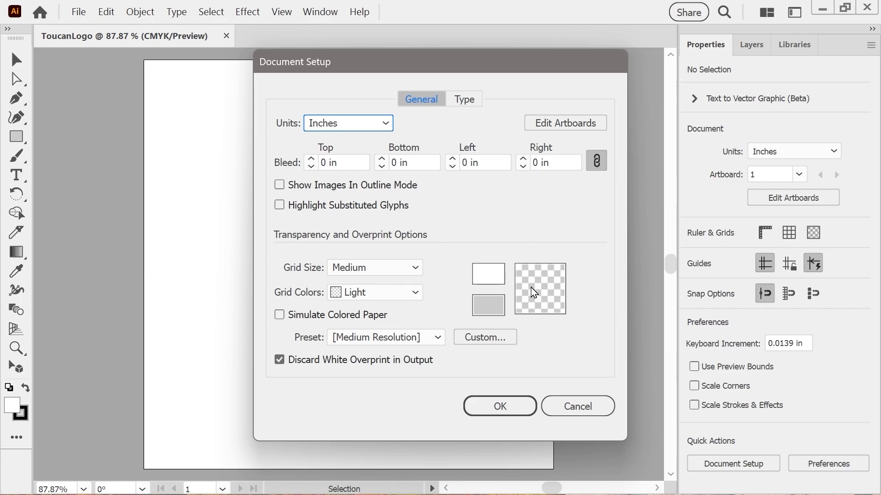
pyautogui.click(312, 161)
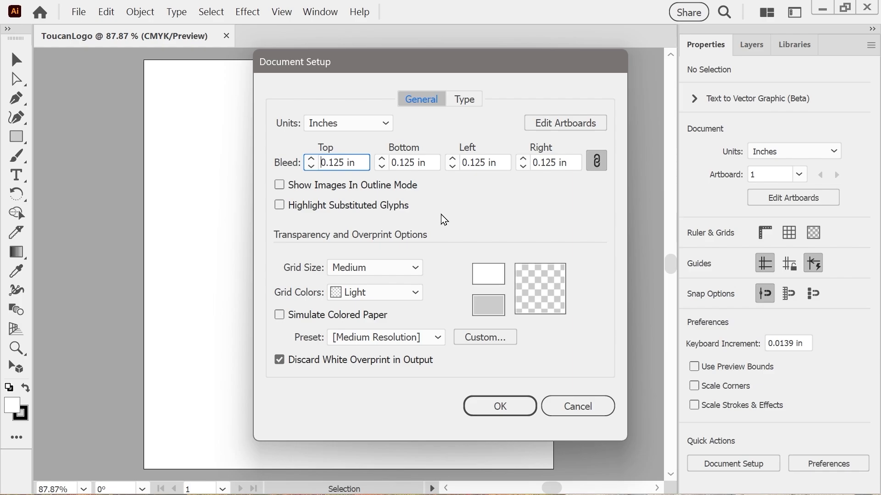
pyautogui.click(477, 415)
pyautogui.click(477, 416)
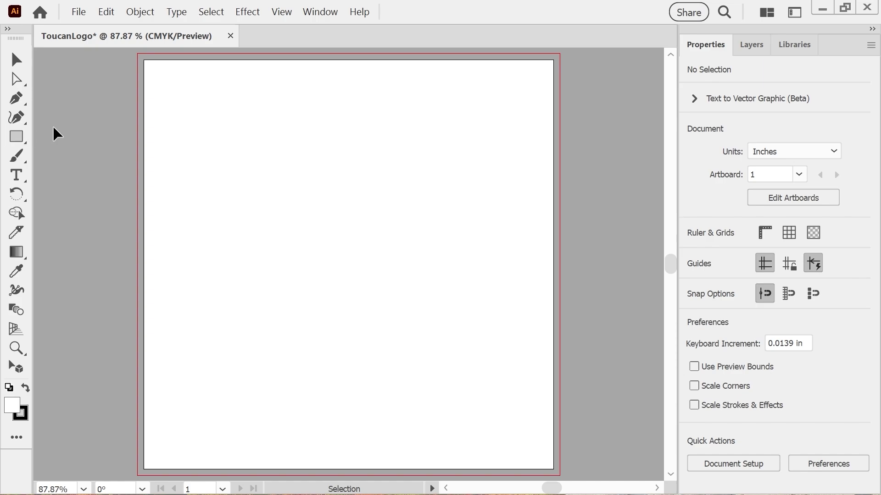
# Step: Draw a square about 2 in wide with the Rectangle tool in the artboard's upper-left area
pyautogui.click(19, 143)
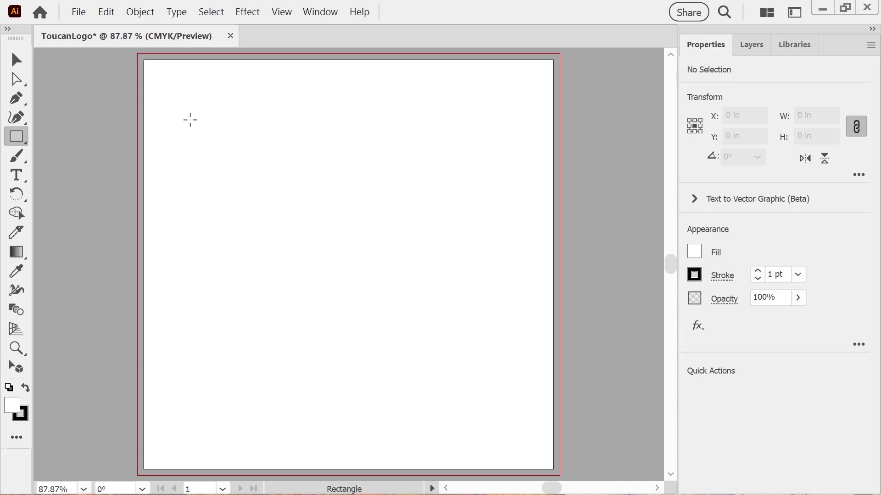
pyautogui.rightClick(241, 142)
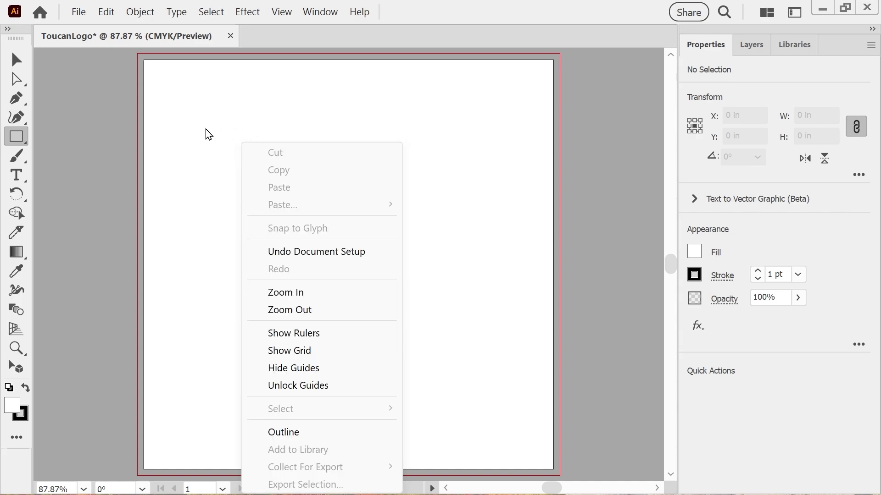
pyautogui.moveTo(207, 129); pyautogui.dragTo(310, 228)
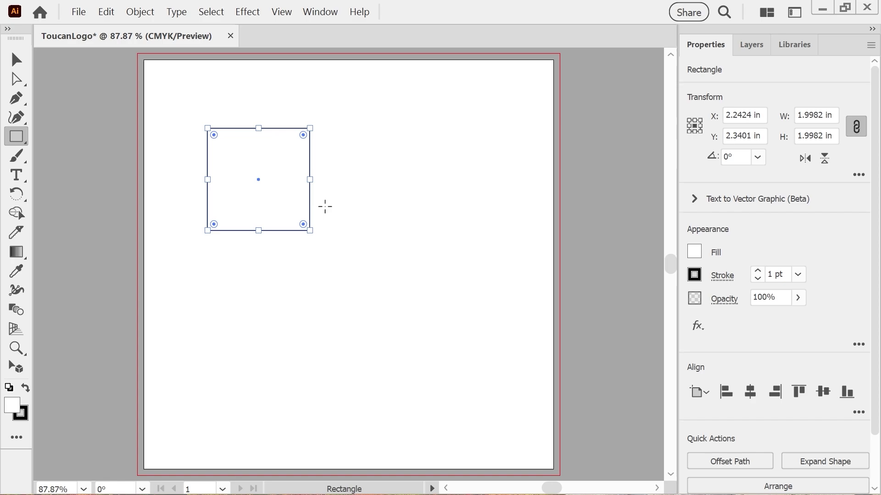
# Step: Hide the contextual task bar shown beneath the selected square
pyautogui.click(16, 60)
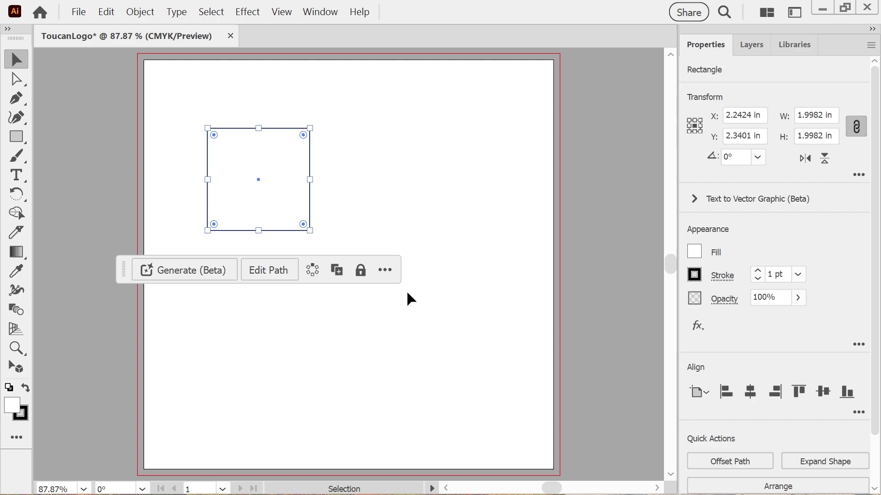
pyautogui.click(385, 270)
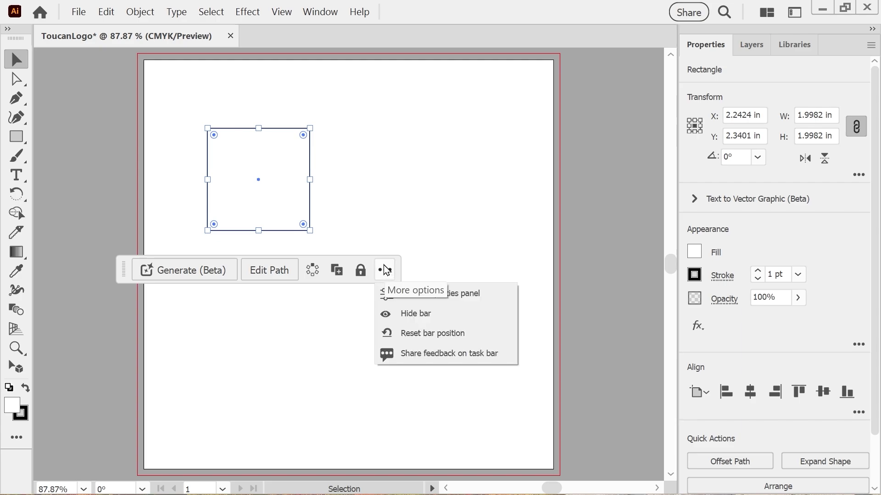
pyautogui.click(404, 314)
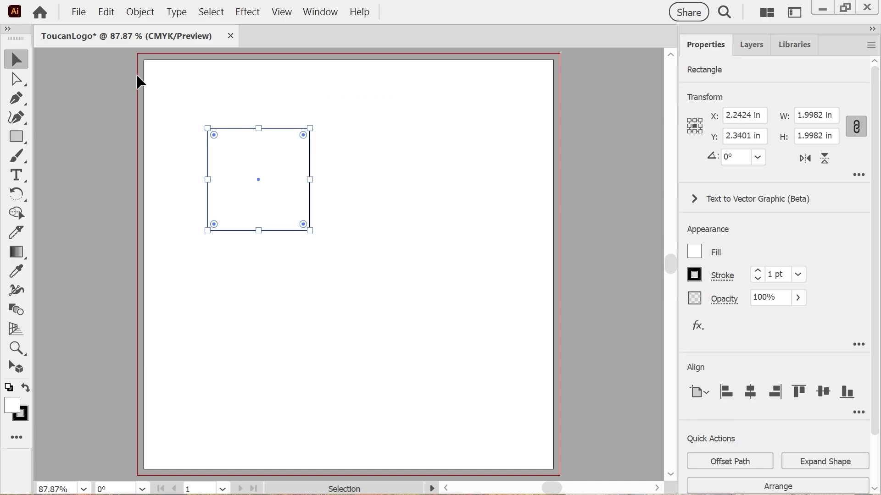
# Step: With the Rectangle tool active, move the square by its center point to about X 4.03 in, Y 1.77 in
pyautogui.click(21, 140)
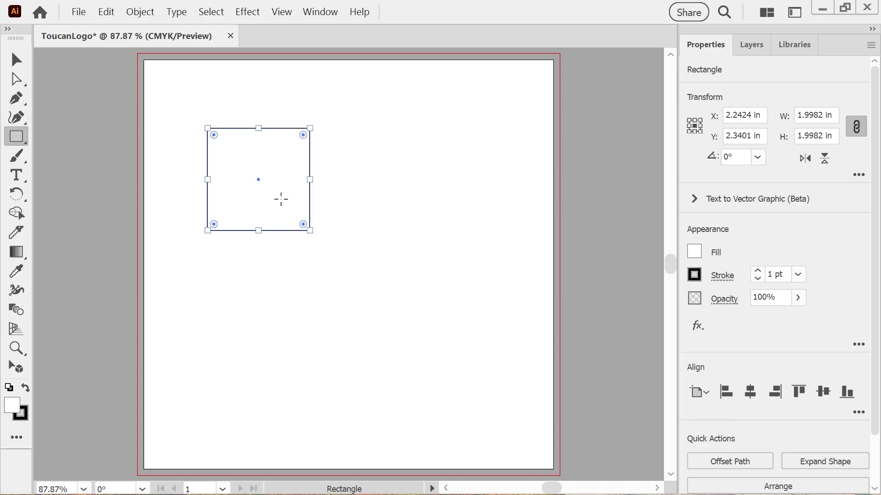
pyautogui.moveTo(259, 180); pyautogui.dragTo(349, 150)
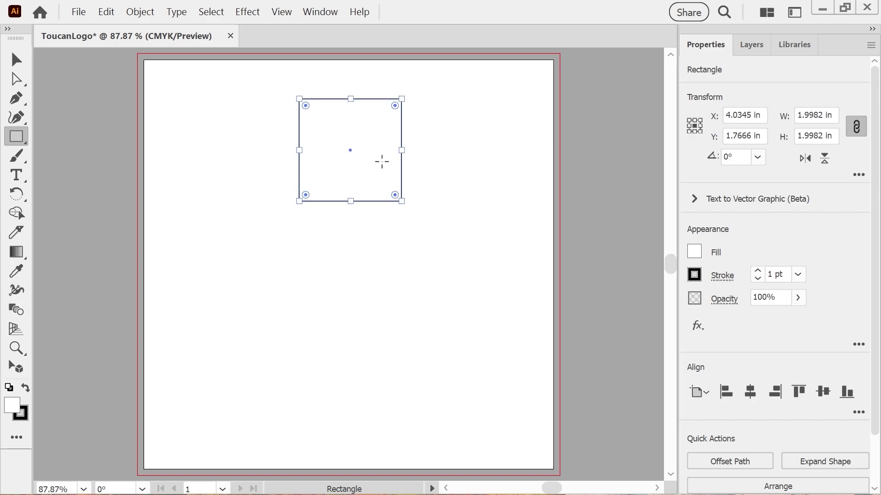
# Step: Undo the last two moves of the square and switch to the Selection tool
pyautogui.hotkey('ctrl', 'z')
pyautogui.hotkey('ctrl', 'z')
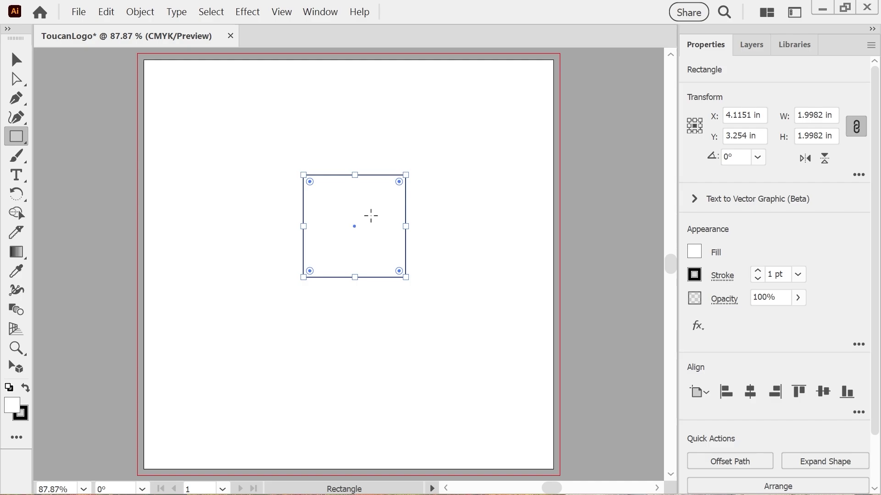
pyautogui.press('v')
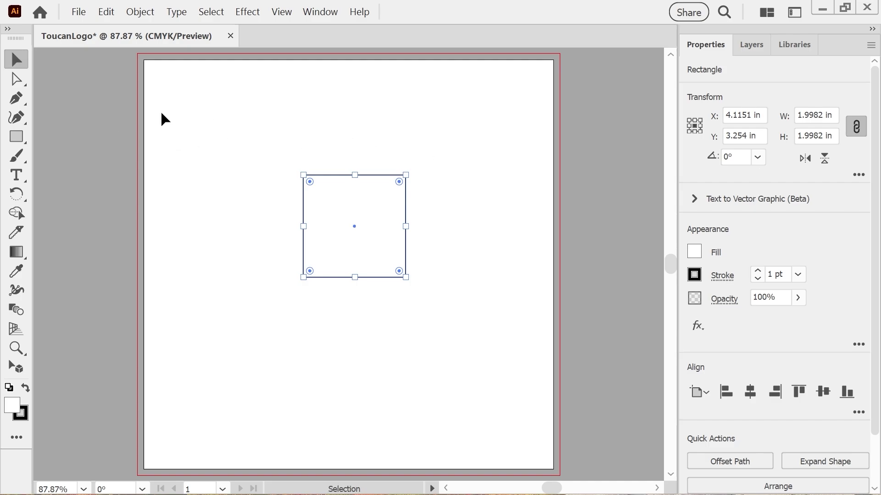
# Step: Create a second rectangle 0.56 in wide and 1 in high beside the square, entering its exact dimensions with the Rectangle tool
pyautogui.click(21, 144)
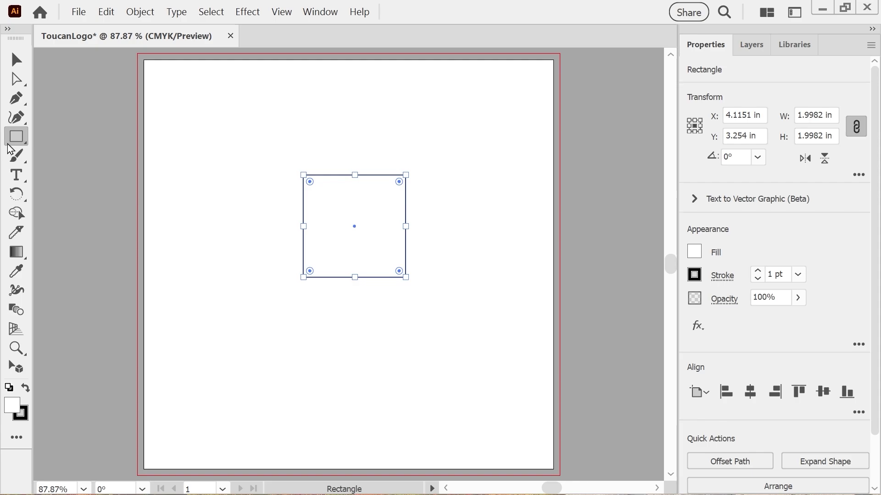
pyautogui.click(459, 216)
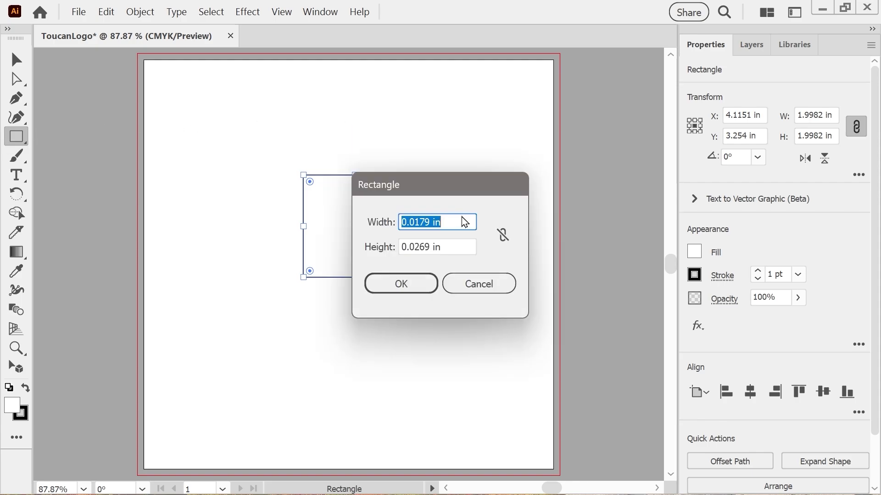
pyautogui.click(479, 285)
pyautogui.moveTo(195, 129); pyautogui.dragTo(197, 131)
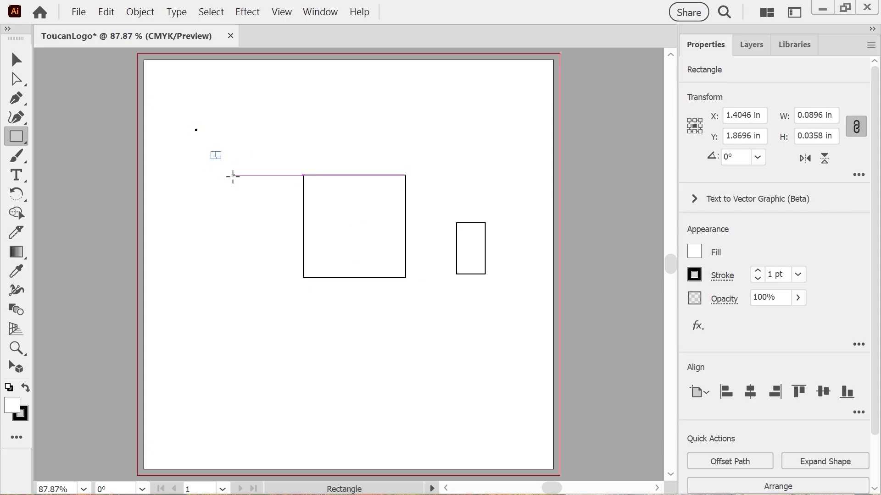
pyautogui.hotkey('ctrl', 'z')
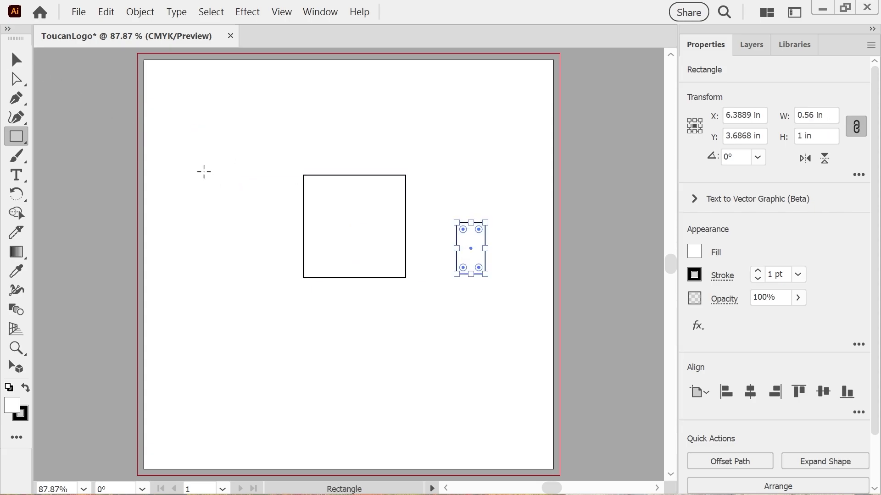
pyautogui.click(16, 60)
pyautogui.click(242, 199)
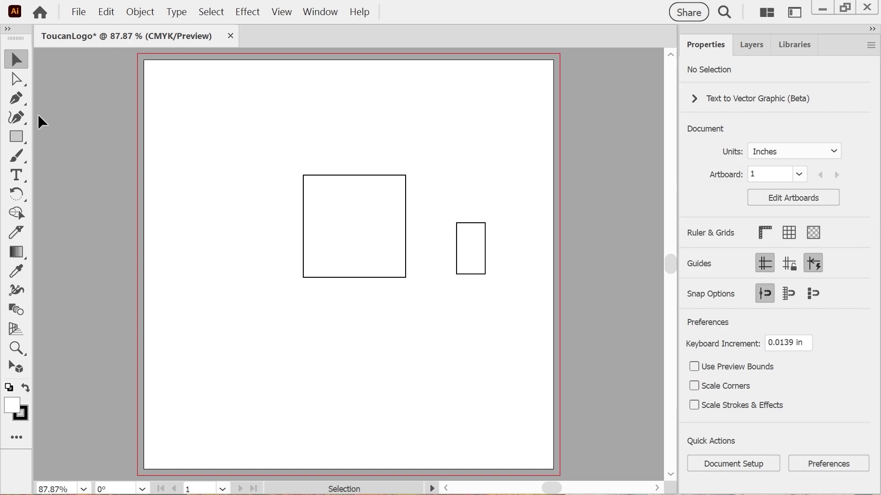
pyautogui.click(17, 137)
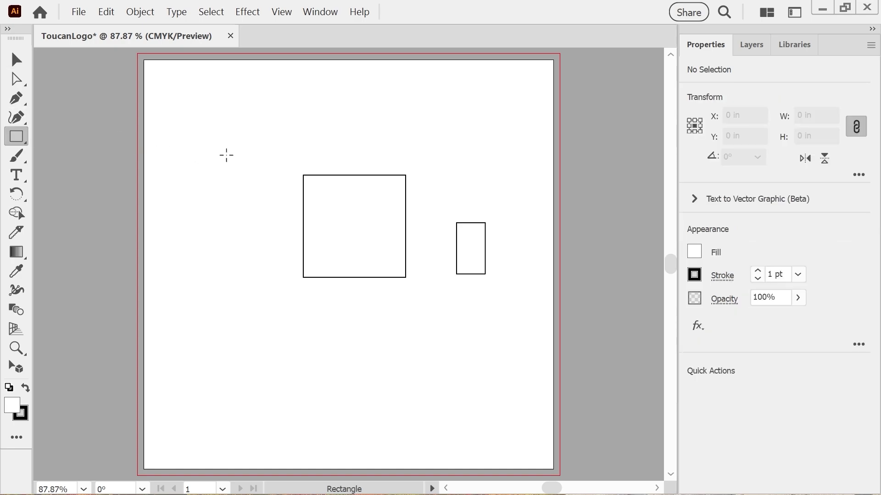
pyautogui.click(199, 139)
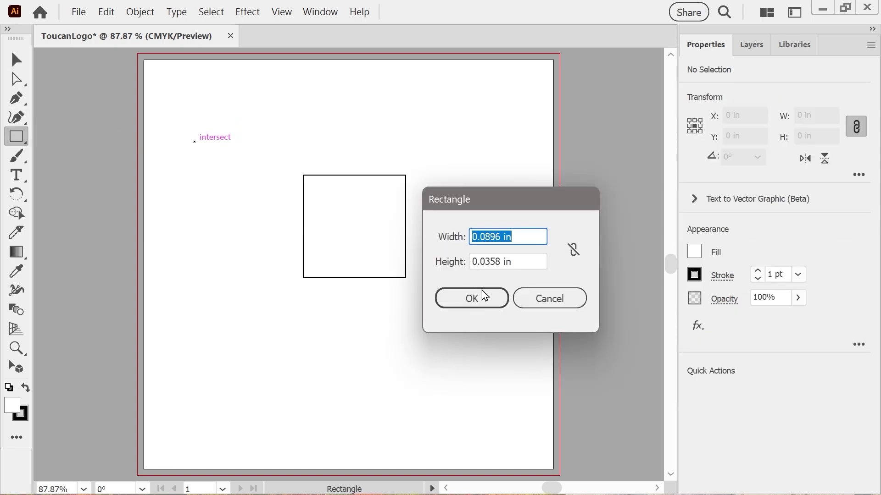
pyautogui.moveTo(497, 198)
pyautogui.mouseDown()
pyautogui.moveTo(566, 263)
pyautogui.moveTo(486, 195)
pyautogui.mouseUp()
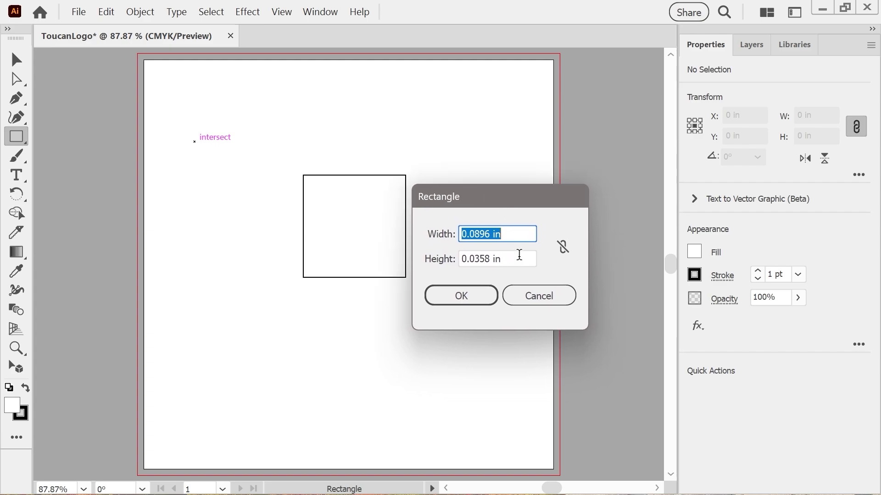
pyautogui.click(537, 299)
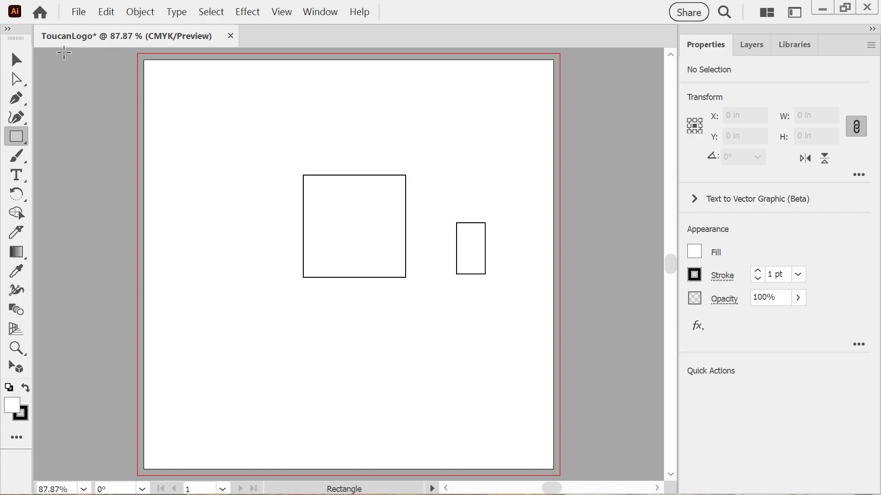
# Step: Select the large square with the Selection tool and lower its top edge to a height of about 1.76 in
pyautogui.click(15, 59)
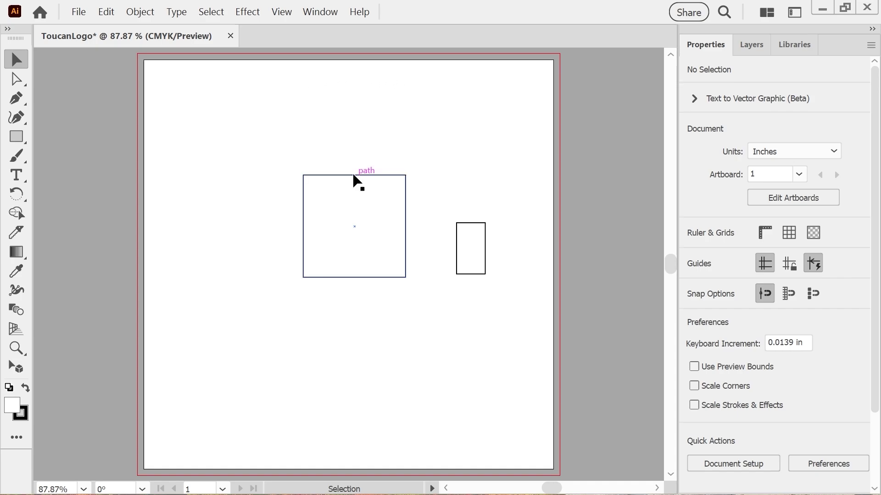
pyautogui.click(26, 84)
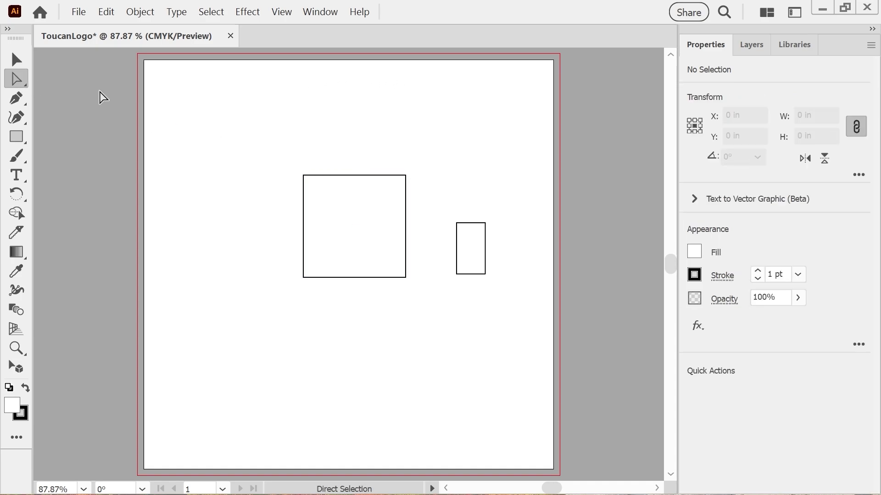
pyautogui.click(17, 59)
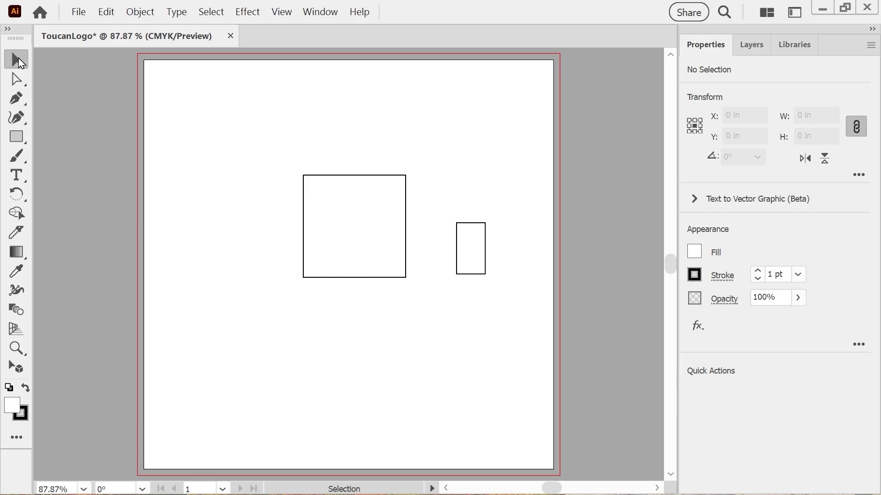
pyautogui.click(335, 182)
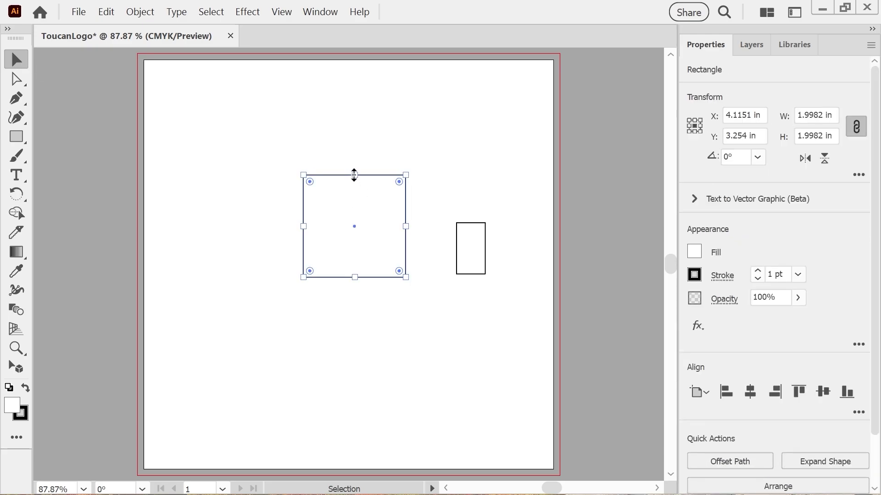
pyautogui.moveTo(355, 174); pyautogui.dragTo(359, 188)
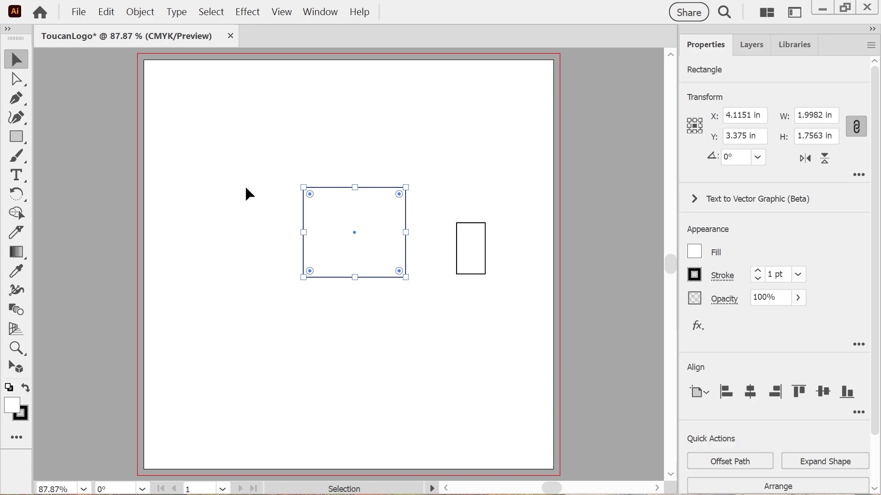
# Step: Unlink the large rectangle's width and height proportions and set its width to 0.88 in
pyautogui.click(857, 138)
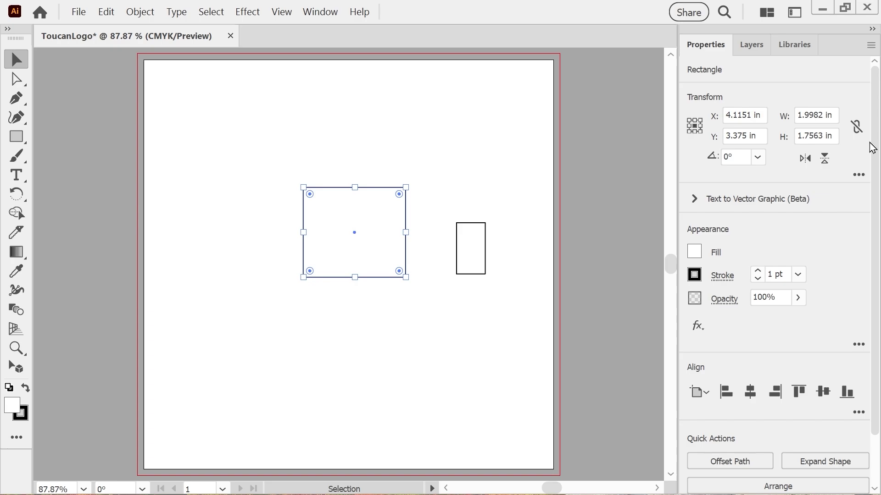
pyautogui.doubleClick(799, 115)
pyautogui.write('0.88')
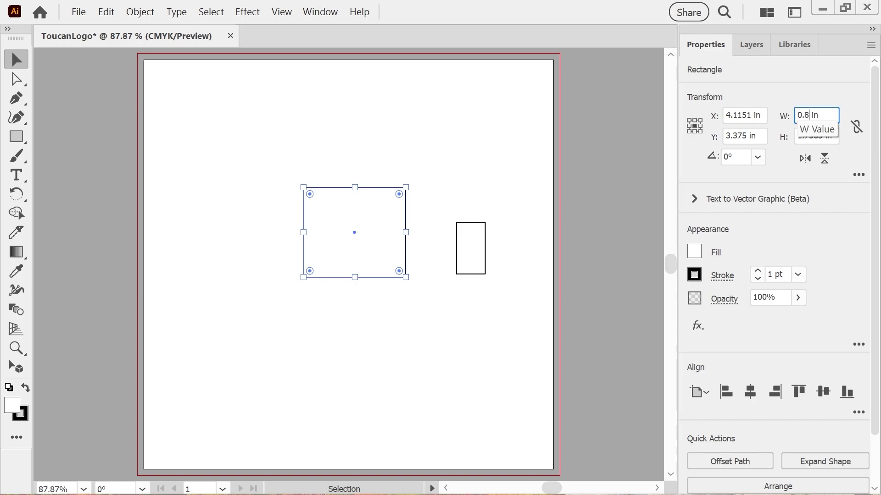
pyautogui.press('Return')
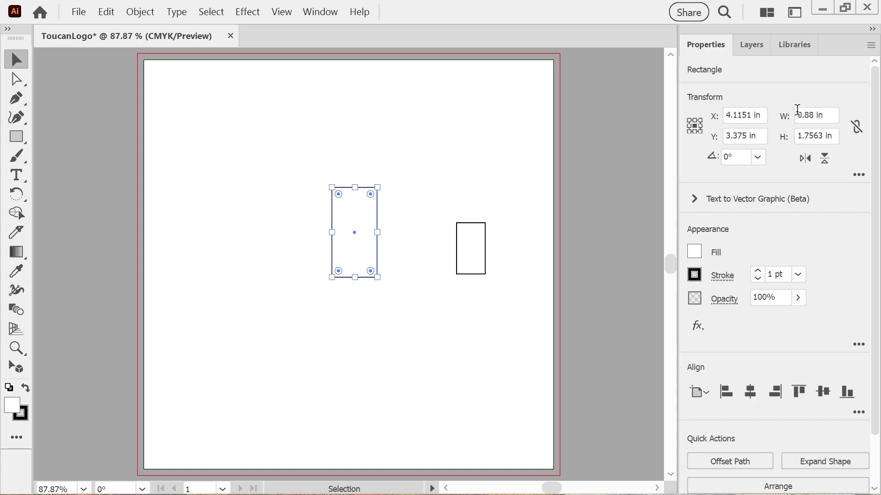
# Step: Rotate the small rectangle 90° and move it over the tall rectangle's upper-right corner with their top edges aligned
pyautogui.click(485, 233)
pyautogui.moveTo(492, 212); pyautogui.dragTo(448, 221)
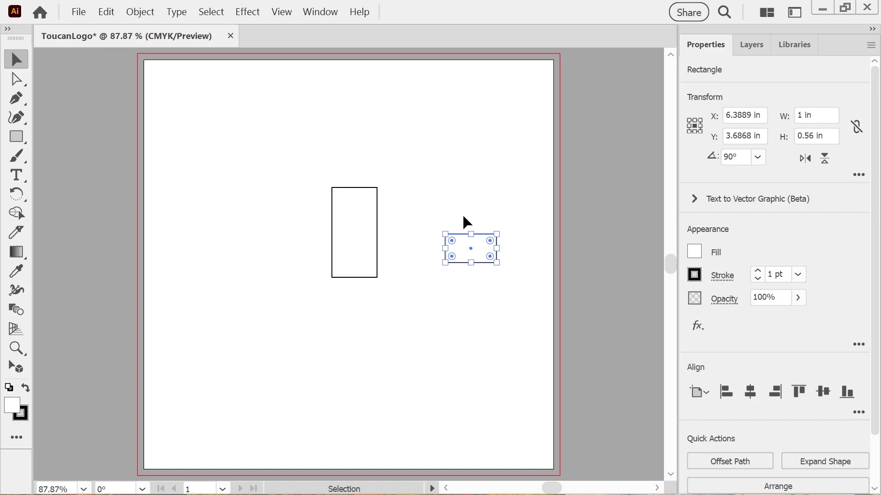
pyautogui.hotkey('ctrl', '+')
pyautogui.hotkey('ctrl', '+')
pyautogui.press('v')
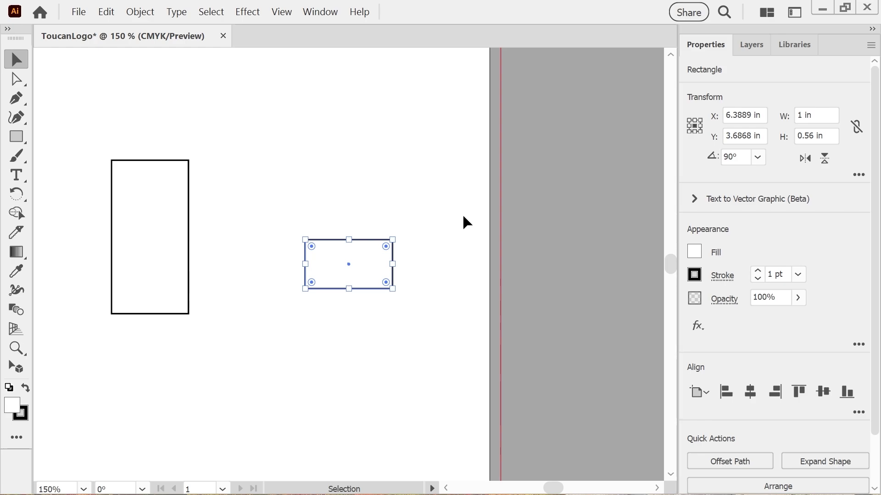
pyautogui.moveTo(323, 256); pyautogui.dragTo(191, 175)
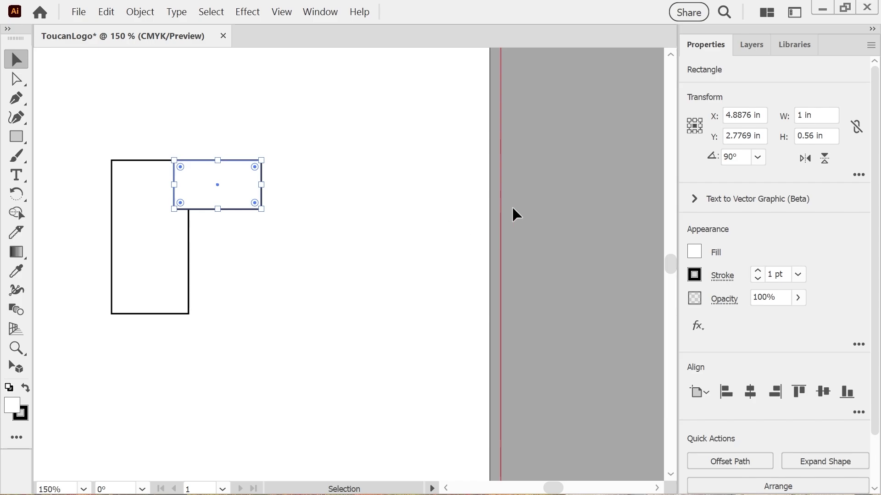
# Step: Give the small horizontal rectangle a light green fill and set its stroke to None
pyautogui.click(695, 251)
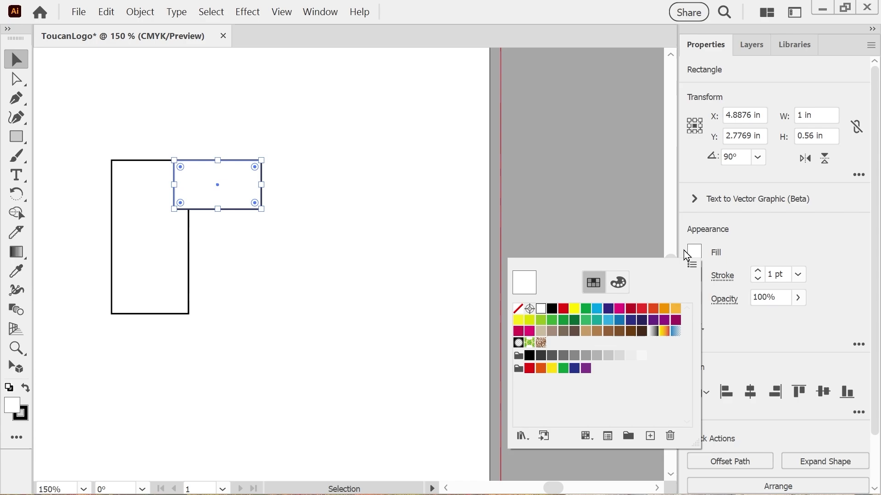
pyautogui.click(541, 320)
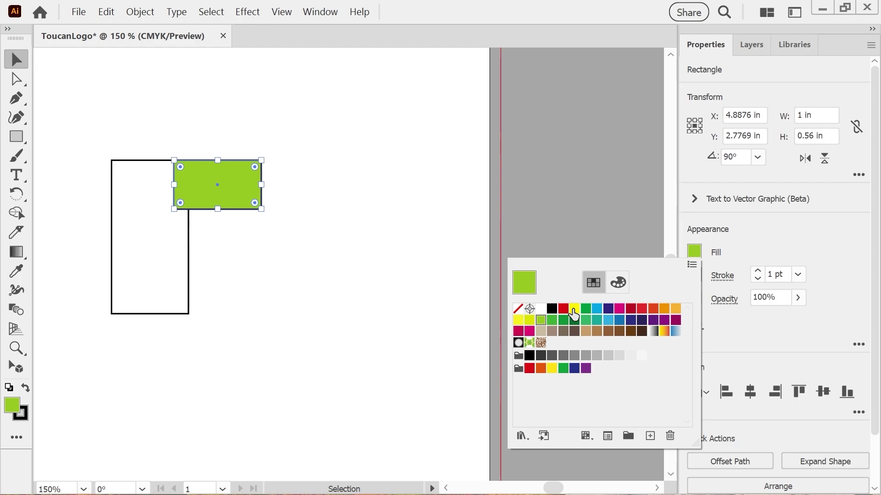
pyautogui.press('Escape')
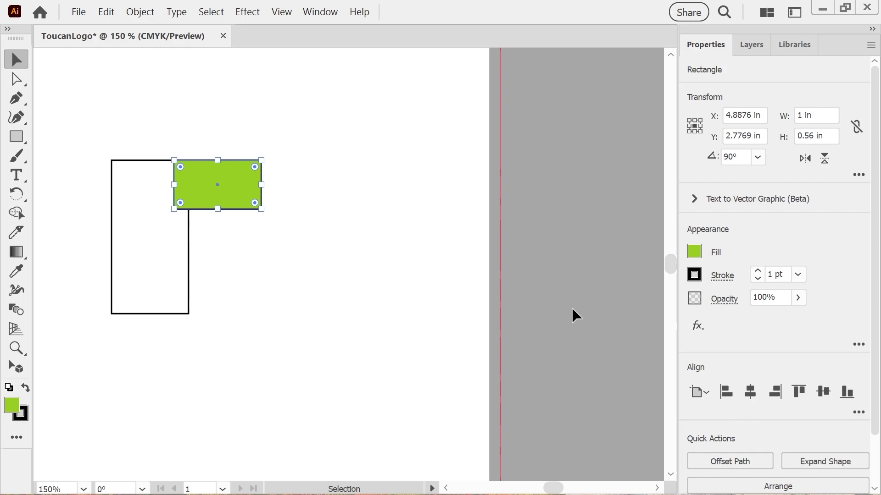
pyautogui.hscroll(-3, 572, 314)
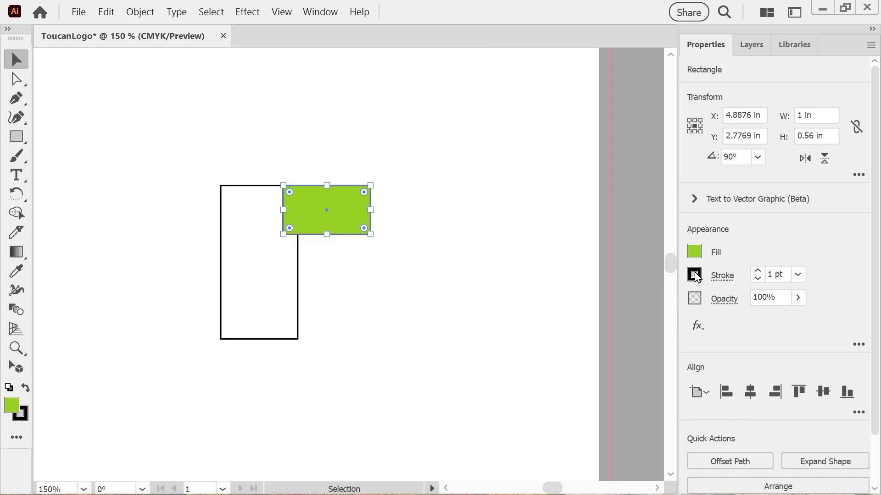
pyautogui.click(694, 274)
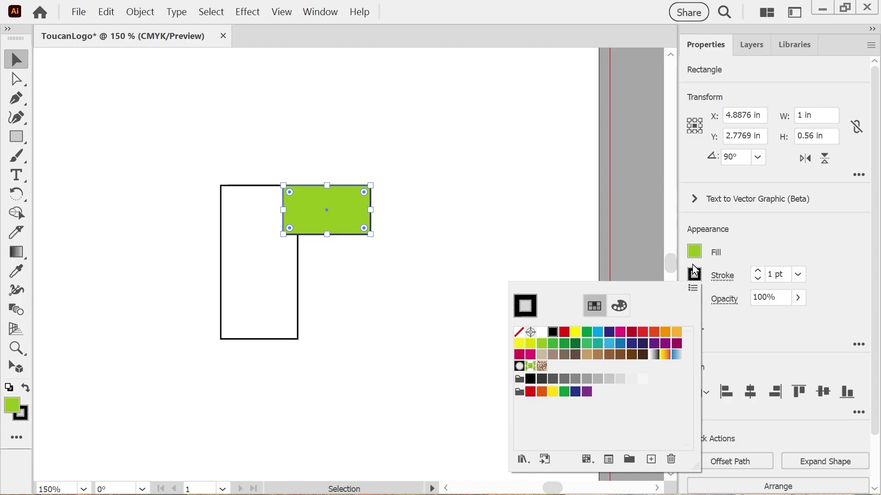
pyautogui.click(519, 335)
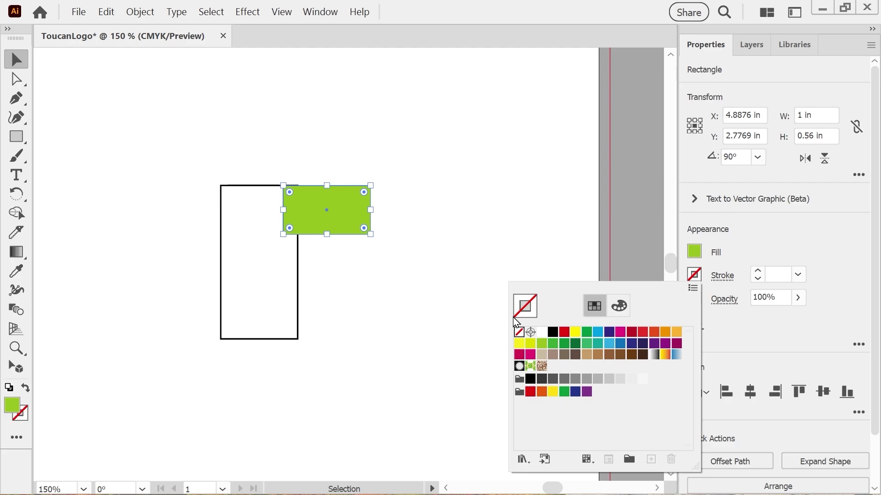
pyautogui.press('Escape')
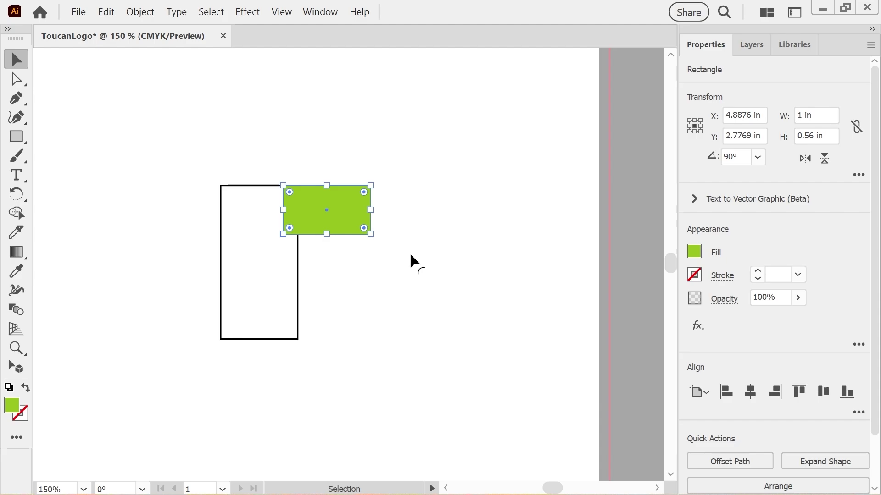
# Step: Give the tall rectangle a black fill and set its stroke to None
pyautogui.click(255, 229)
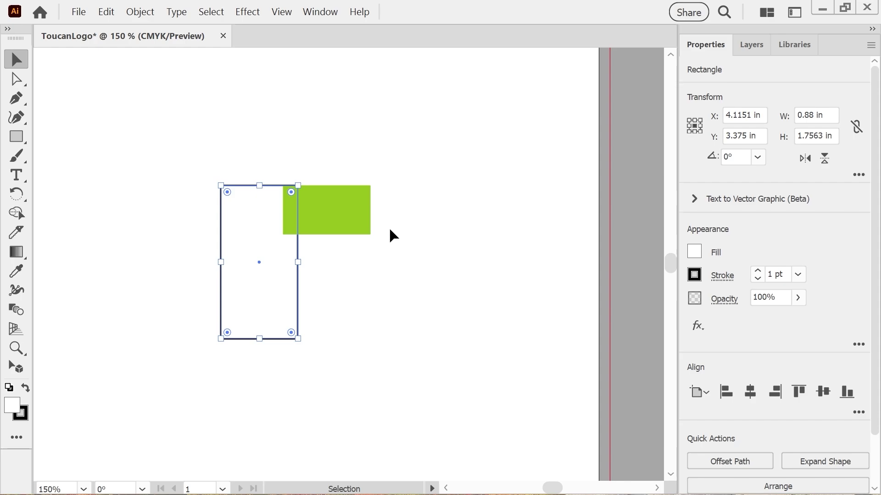
pyautogui.click(694, 253)
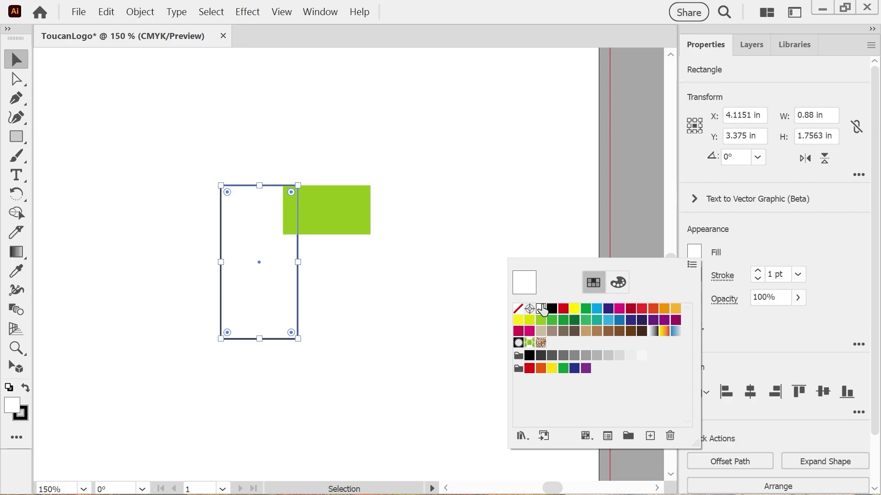
pyautogui.click(553, 313)
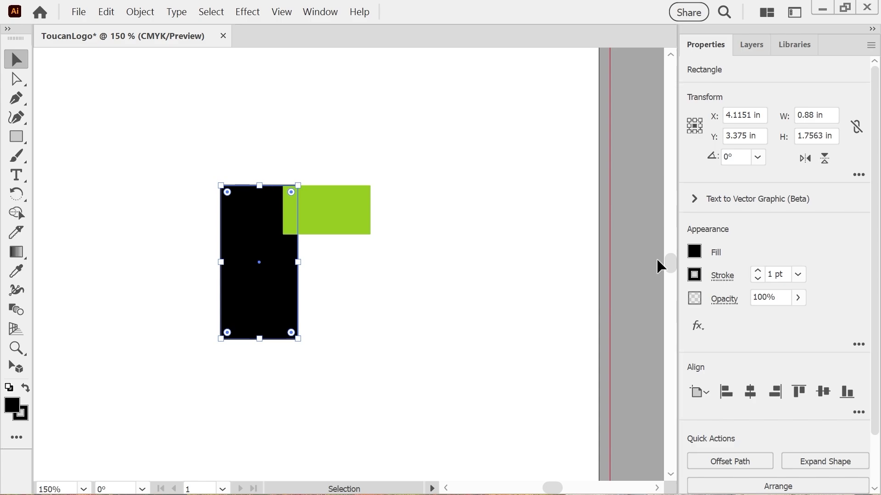
pyautogui.click(694, 275)
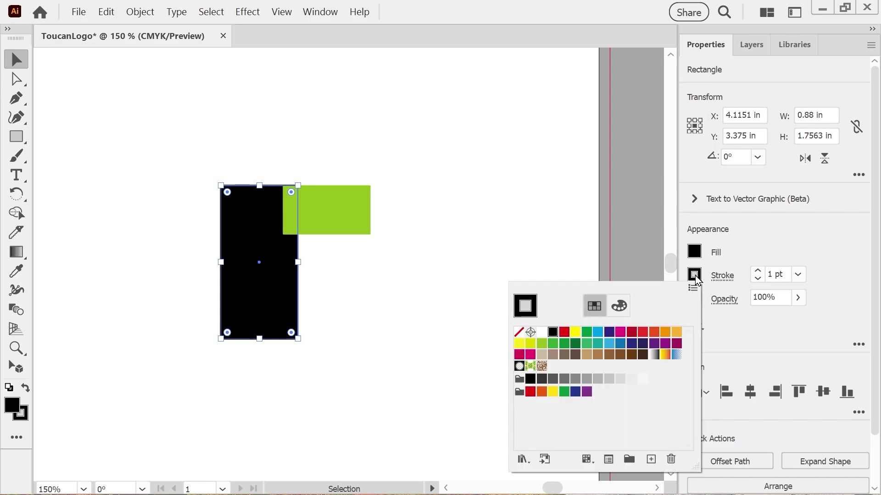
pyautogui.click(520, 333)
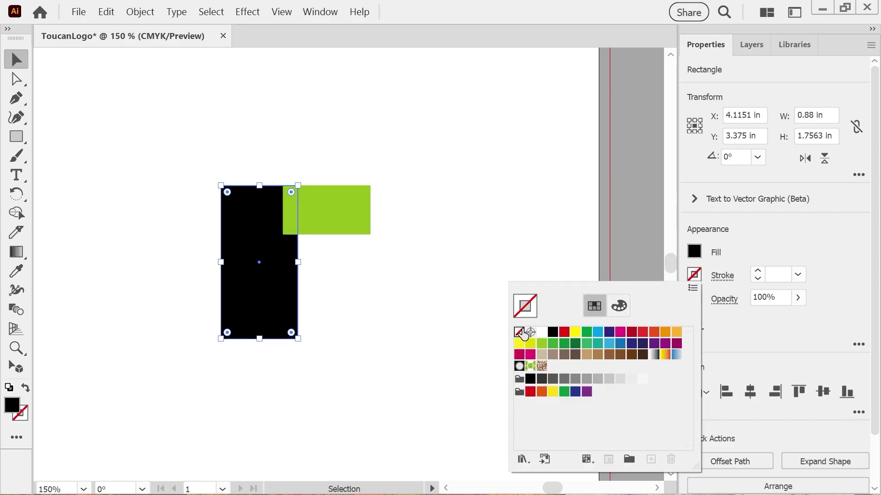
pyautogui.click(746, 249)
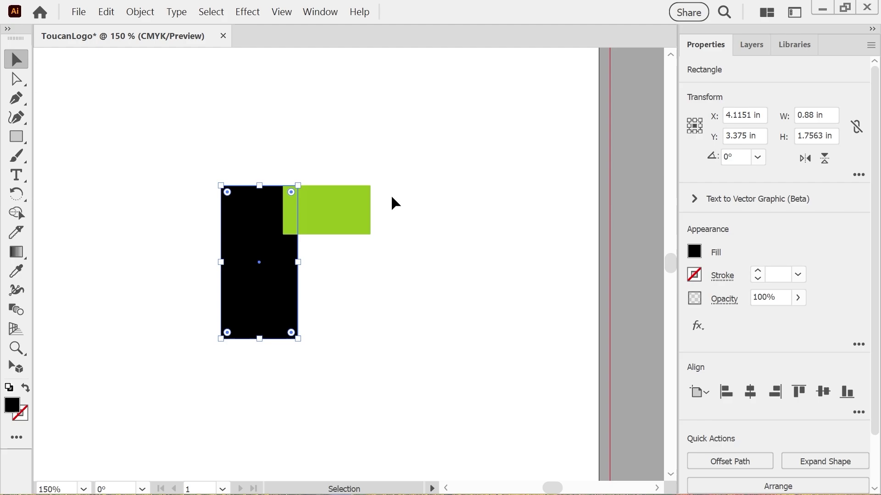
# Step: Round all corners of the black rectangle to about 0.125 in and of the green rectangle to about 0.046 in
pyautogui.hotkey('ctrl', 'shift', 'a')
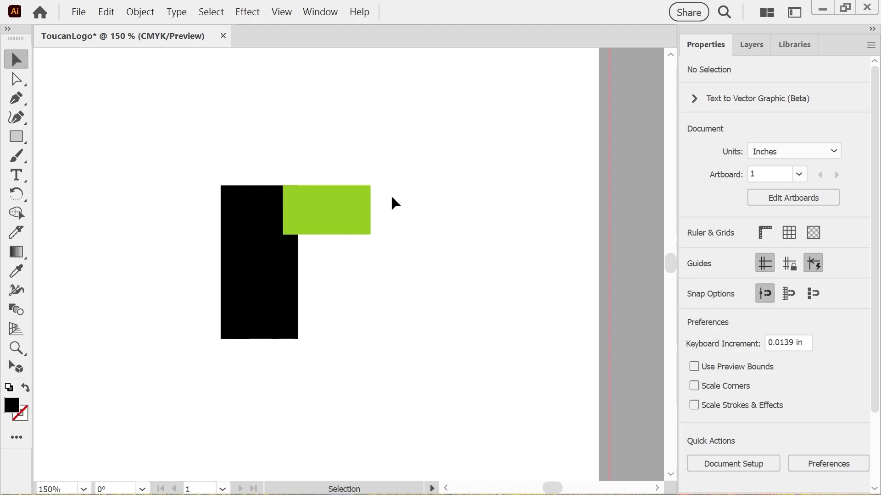
pyautogui.hotkey('ctrl', '=')
pyautogui.hotkey('ctrl', '=')
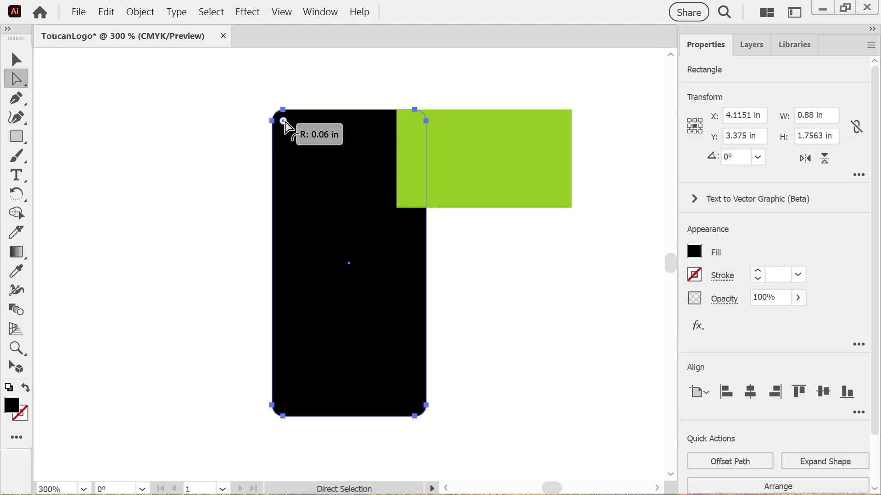
pyautogui.moveTo(283, 124)
pyautogui.mouseDown()
pyautogui.moveTo(314, 148)
pyautogui.moveTo(295, 133)
pyautogui.mouseUp()
pyautogui.click(418, 112)
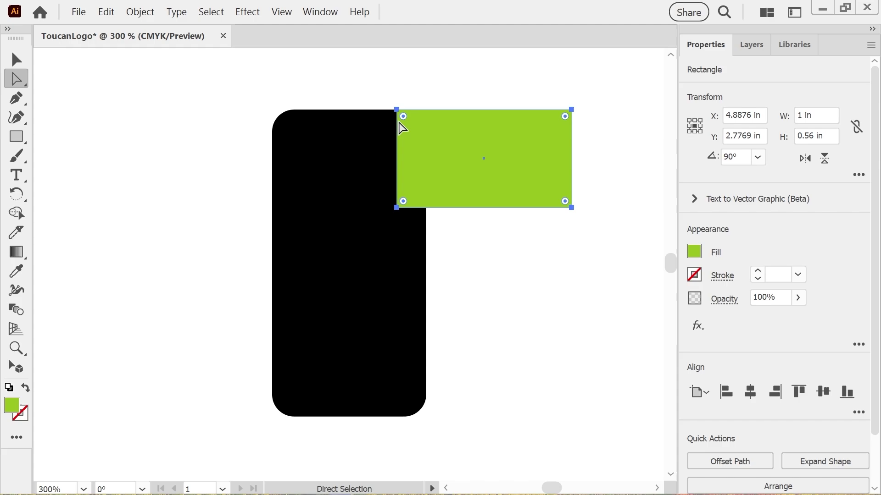
pyautogui.moveTo(403, 116); pyautogui.dragTo(407, 119)
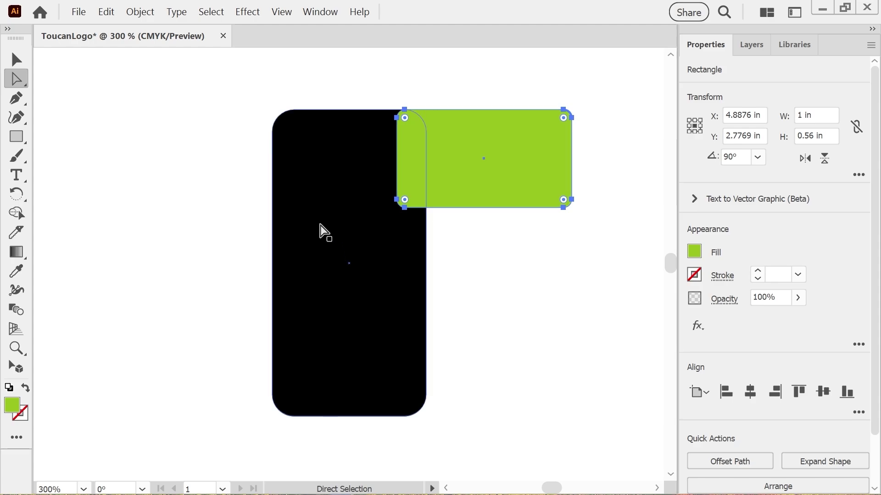
# Step: Unlink the black rectangle's corner radii and set only its upper-left corner radius to 0 in
pyautogui.click(346, 244)
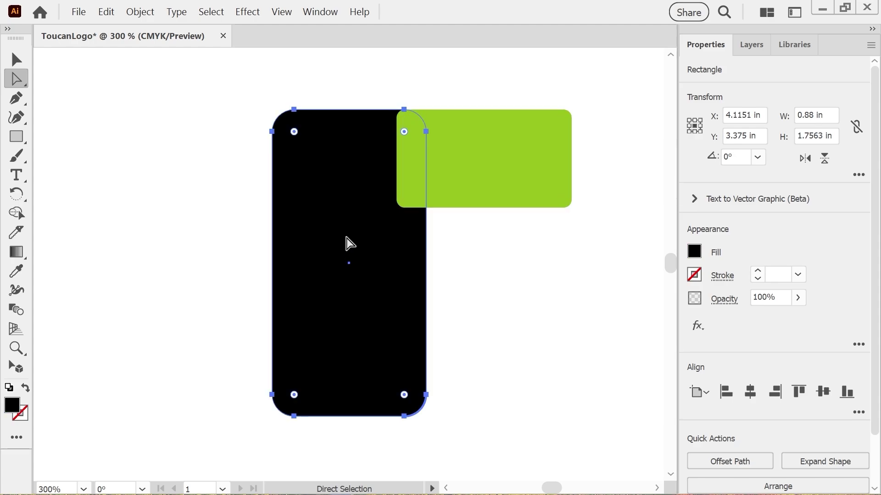
pyautogui.click(858, 175)
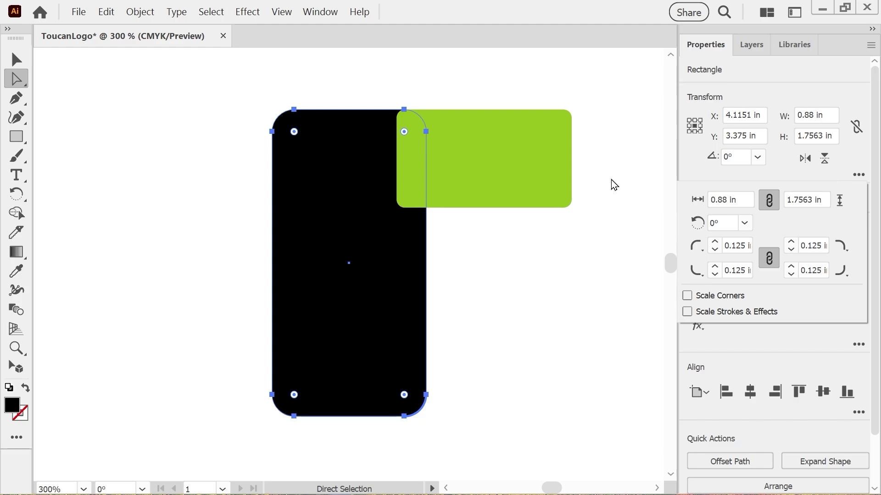
pyautogui.click(769, 264)
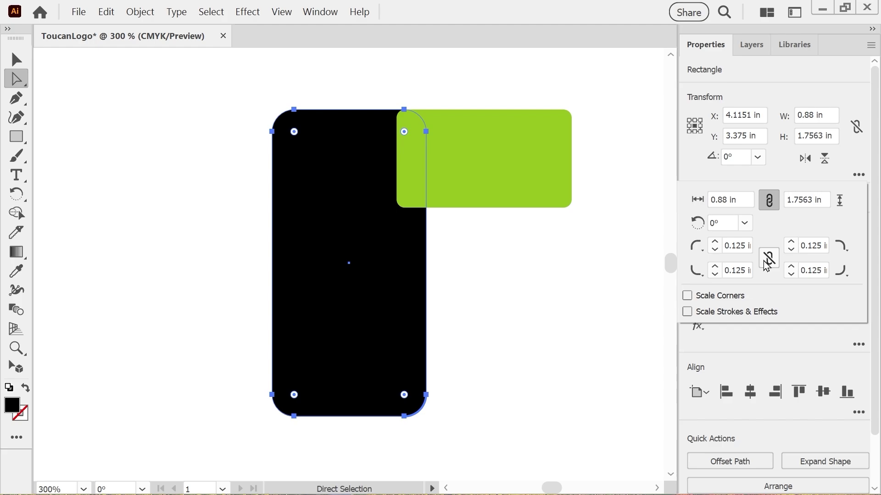
pyautogui.click(715, 242)
pyautogui.click(715, 243)
pyautogui.click(715, 242)
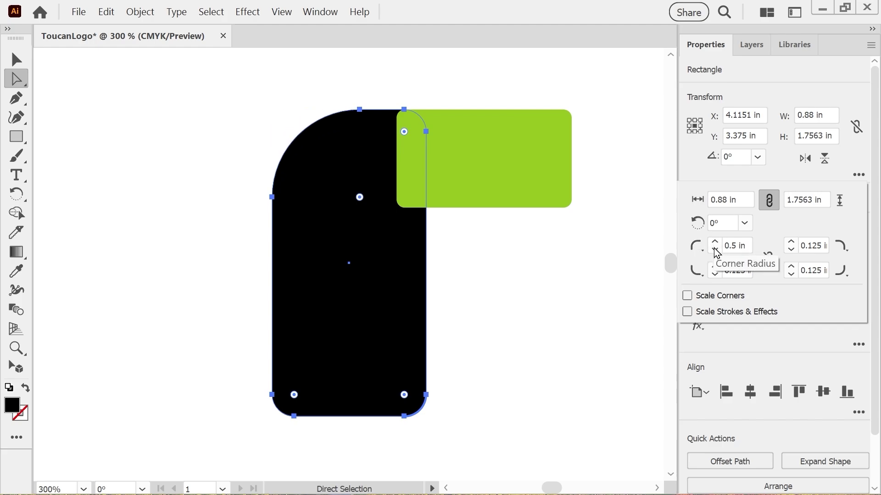
pyautogui.click(715, 251)
pyautogui.click(715, 251)
pyautogui.click(715, 251)
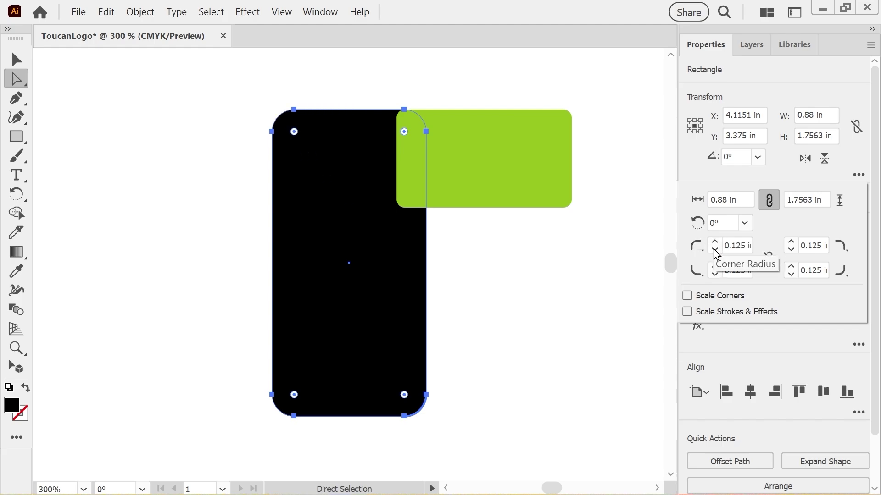
pyautogui.click(716, 251)
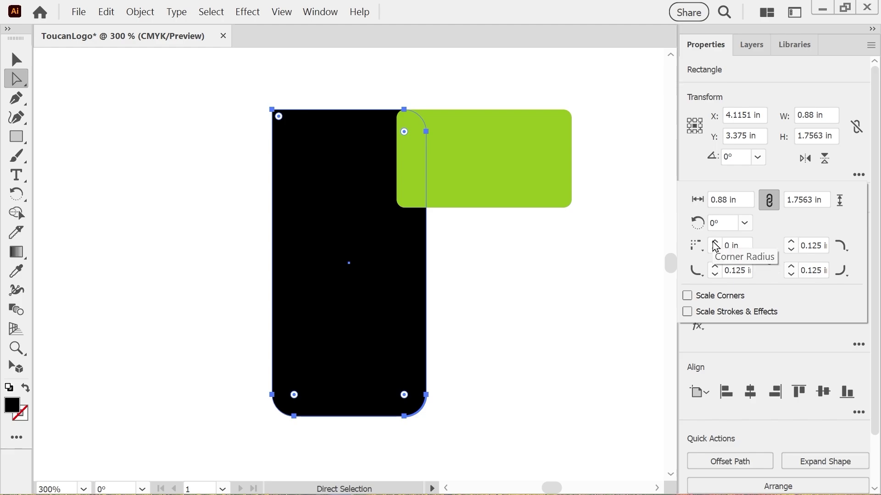
# Step: Try an upper-left corner radius of 0.75 in on the black rectangle and bring it back to 0 in
pyautogui.click(715, 243)
pyautogui.click(715, 243)
pyautogui.click(715, 243)
pyautogui.click(715, 243)
pyautogui.click(715, 243)
pyautogui.click(715, 243)
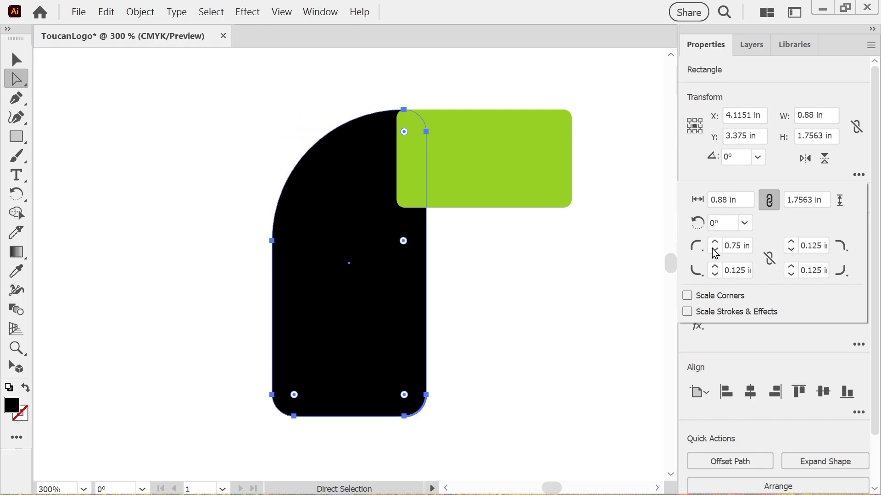
pyautogui.click(715, 251)
pyautogui.click(715, 250)
pyautogui.click(715, 243)
pyautogui.click(716, 251)
pyautogui.click(715, 251)
pyautogui.click(715, 251)
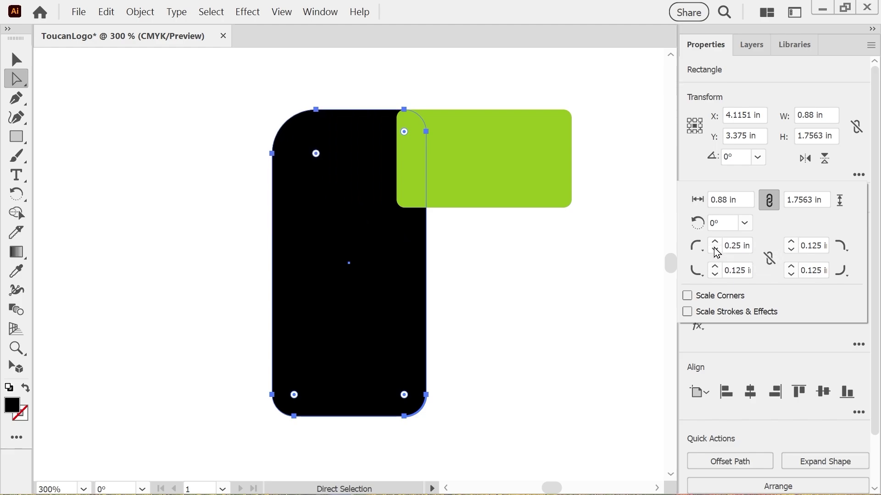
pyautogui.click(715, 250)
pyautogui.click(715, 251)
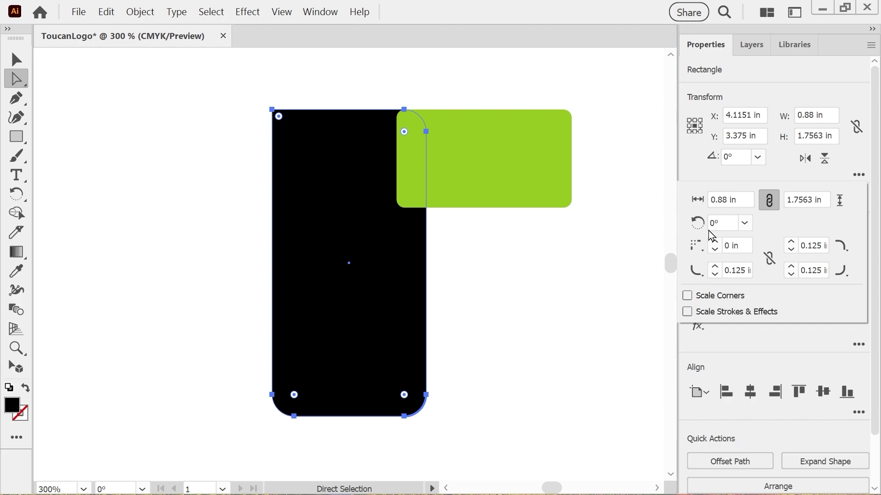
# Step: Set the black rectangle's lower-left corner radius to 0 in and look through its corner type options
pyautogui.click(715, 275)
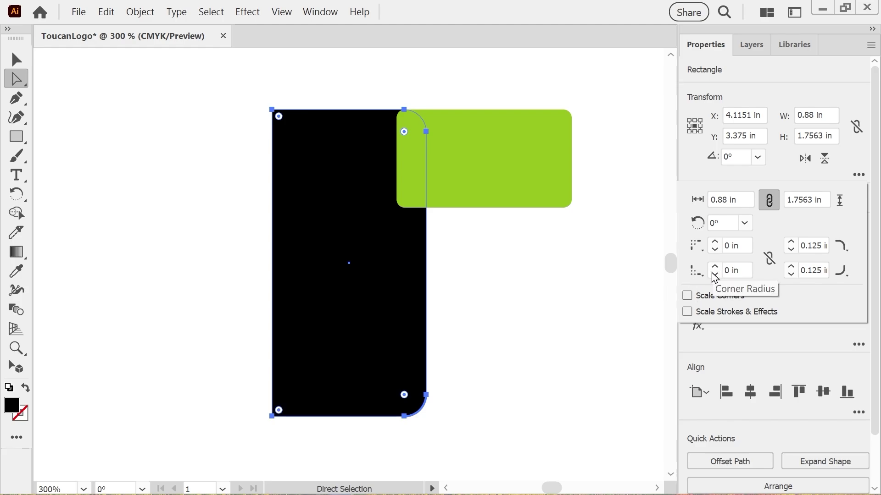
pyautogui.click(703, 276)
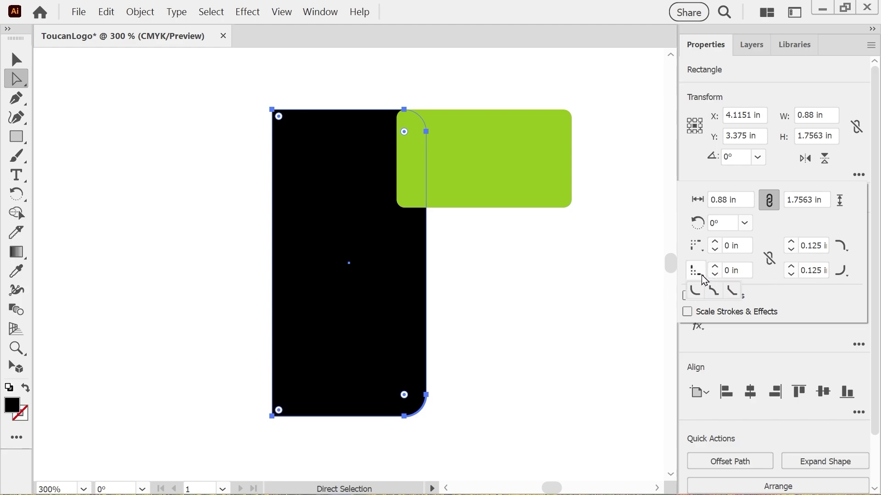
pyautogui.click(704, 278)
pyautogui.click(704, 278)
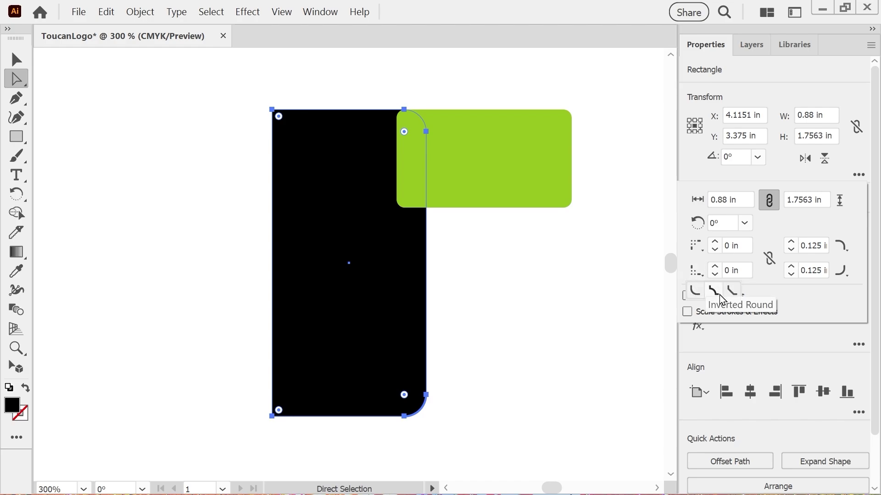
pyautogui.click(731, 292)
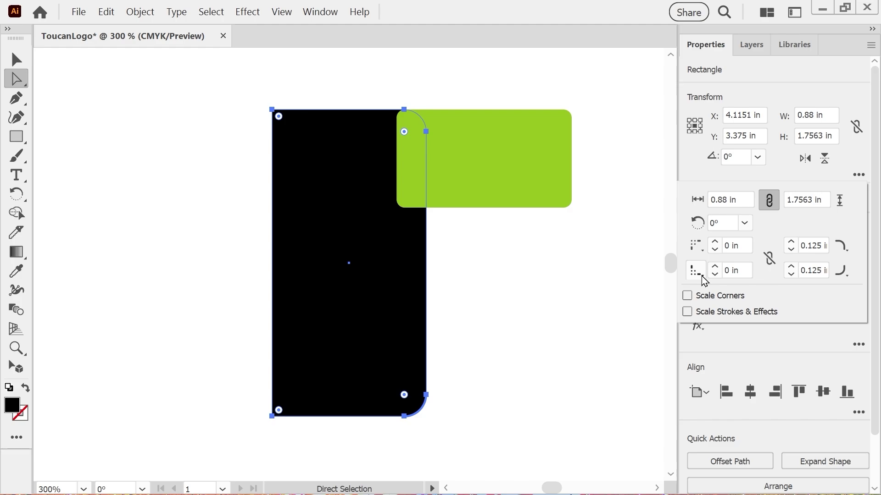
# Step: Increase the black rectangle's lower-right corner radius to slightly more than 0.5 in
pyautogui.click(791, 267)
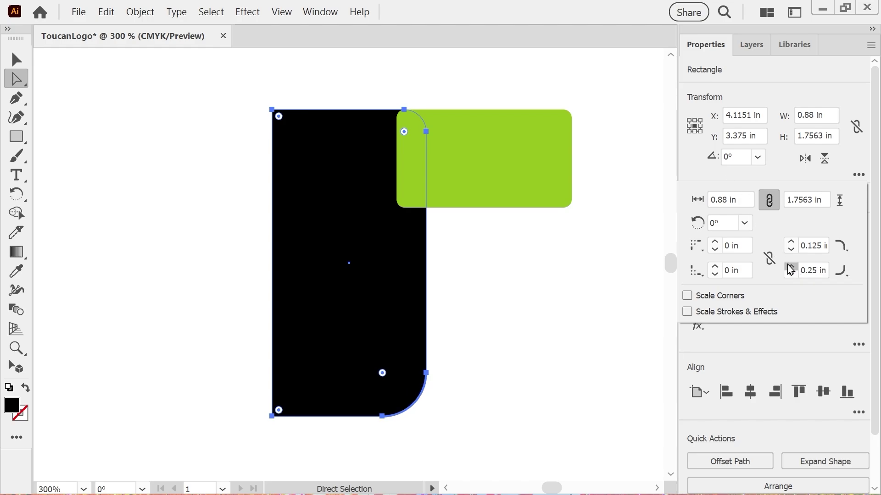
pyautogui.click(791, 267)
pyautogui.click(790, 266)
pyautogui.click(791, 267)
pyautogui.click(791, 274)
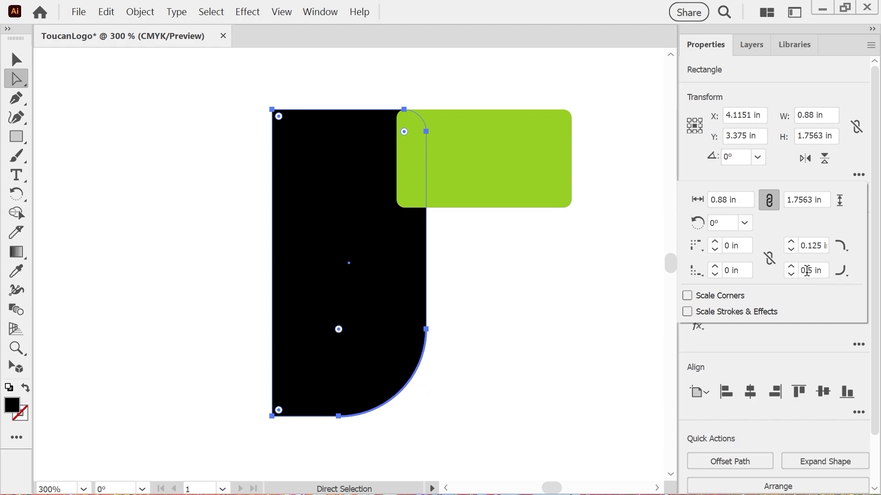
pyautogui.click(807, 271)
pyautogui.doubleClick(813, 272)
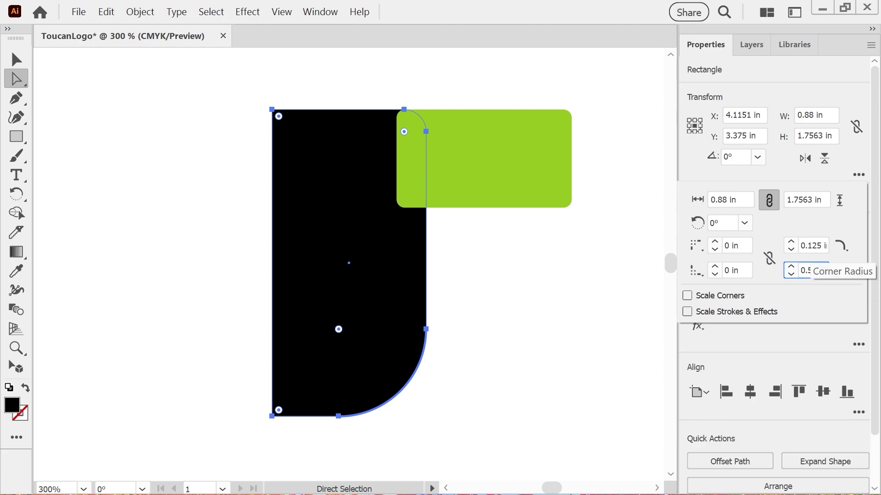
pyautogui.press('Return')
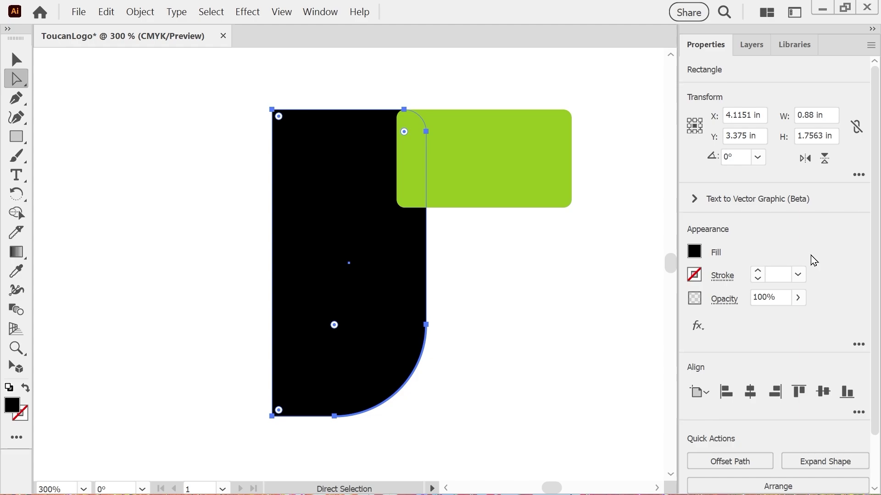
# Step: Select the green rectangle and show its individual corner radius options
pyautogui.click(859, 175)
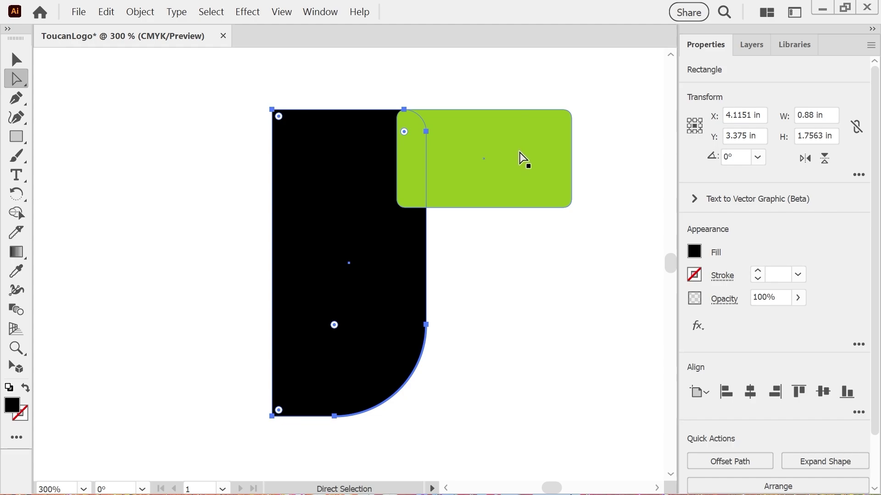
pyautogui.press('v')
pyautogui.click(497, 153)
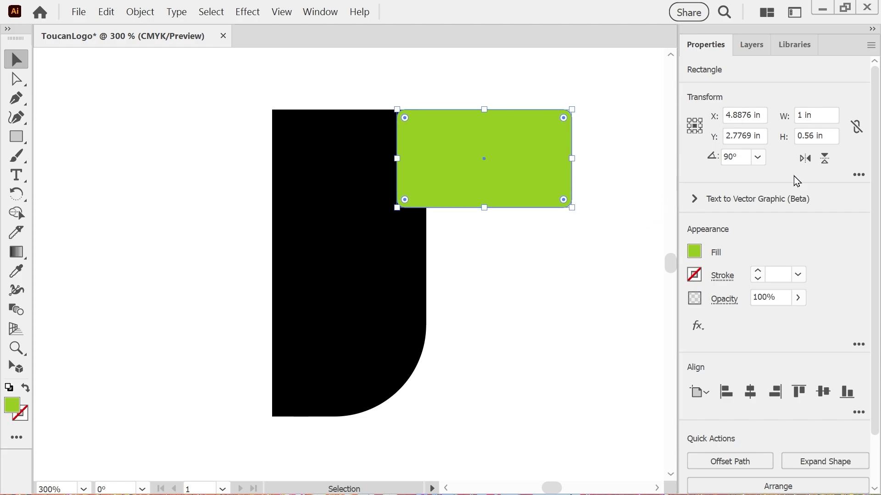
pyautogui.click(858, 175)
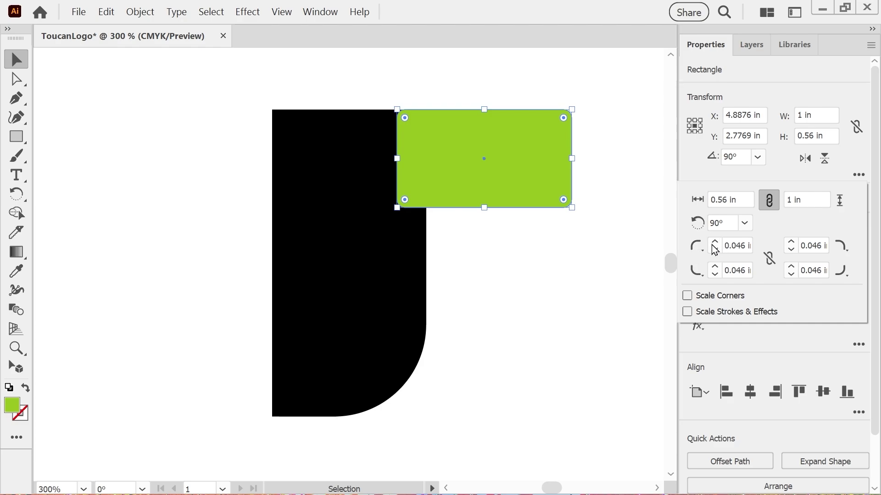
# Step: Try rounding the green rectangle's lower-left corner to 0.5 in and undo the change
pyautogui.click(697, 247)
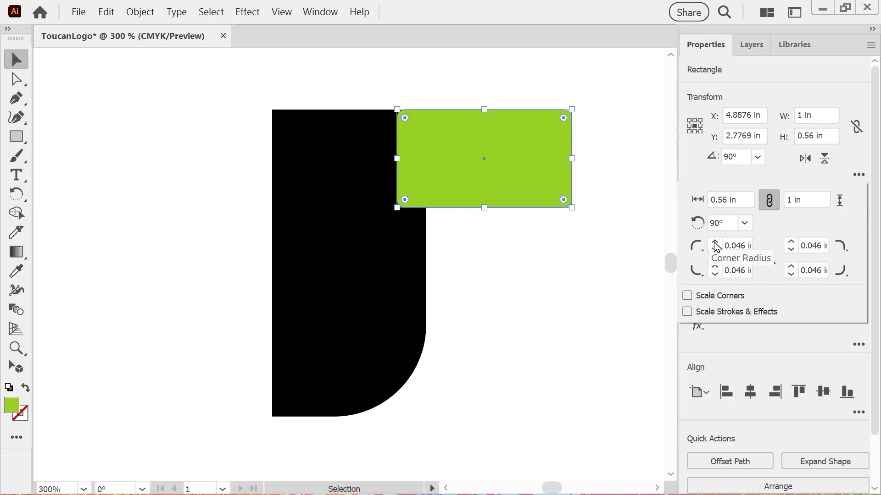
pyautogui.click(716, 244)
pyautogui.click(715, 243)
pyautogui.click(716, 244)
pyautogui.click(715, 243)
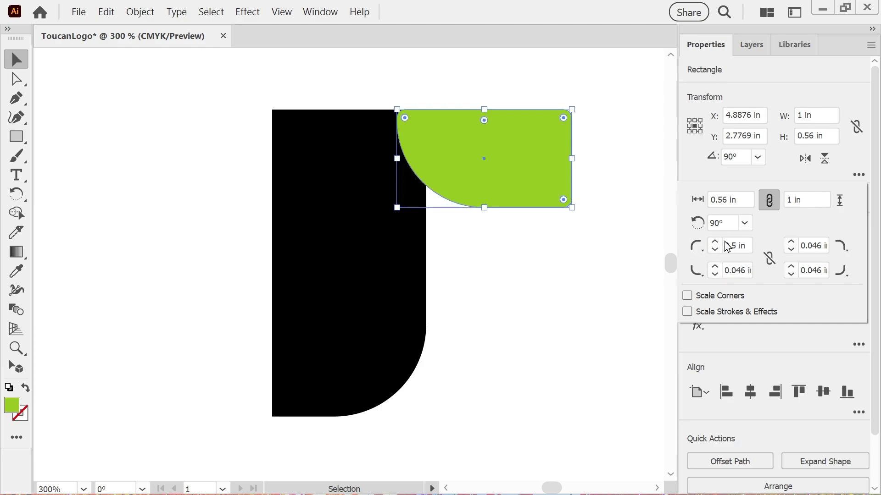
pyautogui.hotkey('ctrl', 'z')
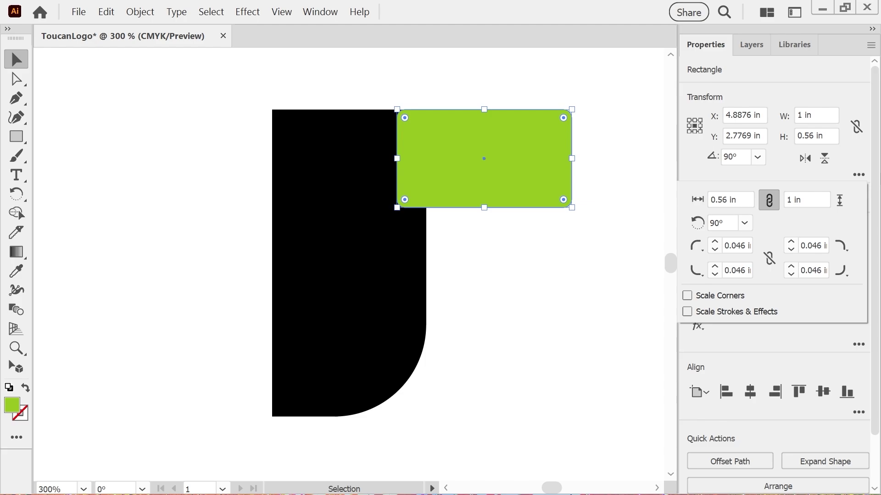
# Step: Round the green rectangle's upper-right corner with a radius of 0.514 in
pyautogui.click(789, 266)
pyautogui.click(790, 266)
pyautogui.click(791, 266)
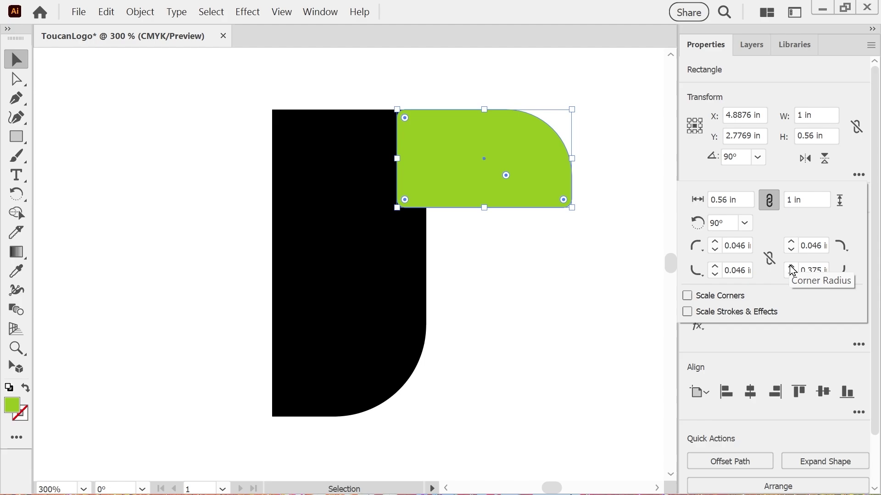
pyautogui.click(791, 266)
pyautogui.click(792, 268)
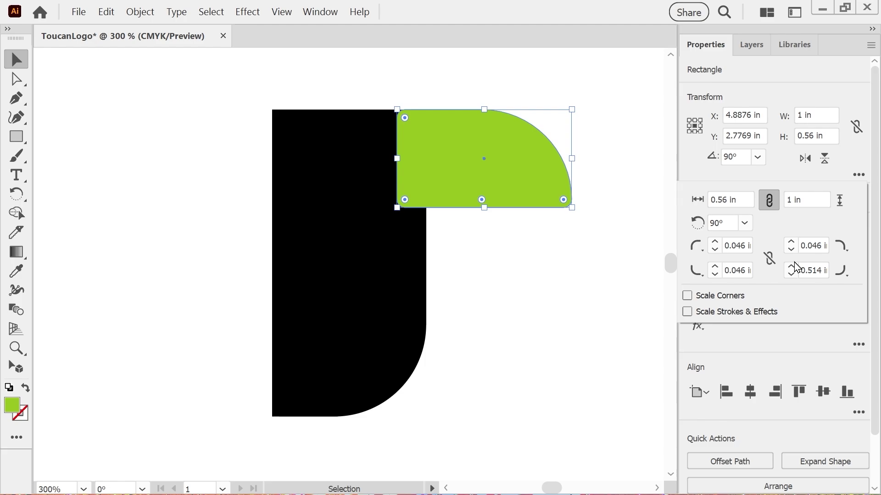
# Step: Change the green rectangle's lower-left corner type to Chamfer and set its radius to 0.125 in
pyautogui.click(700, 250)
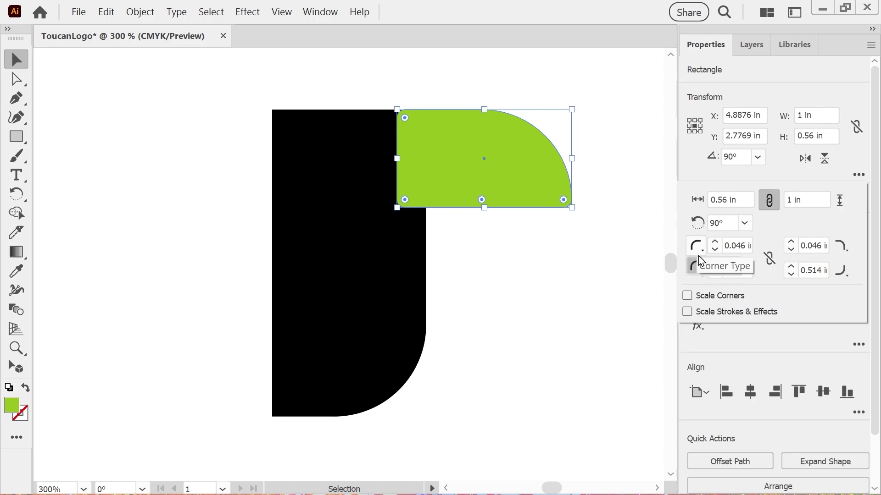
pyautogui.click(702, 263)
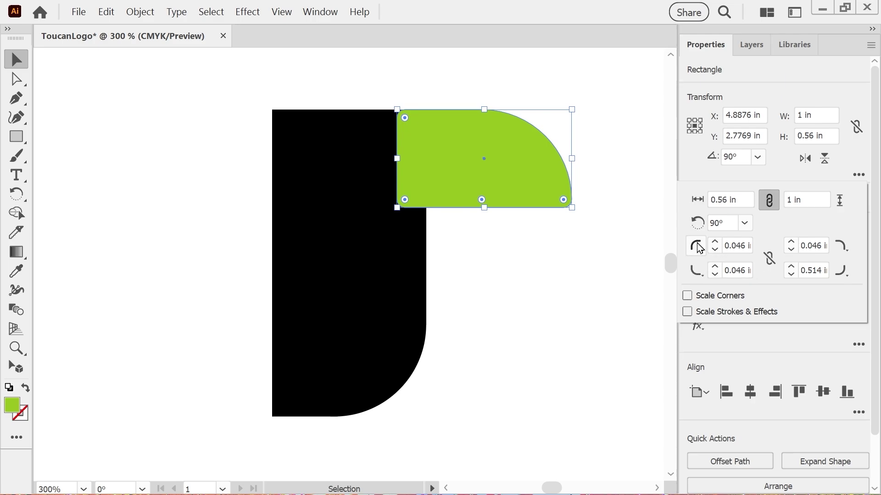
pyautogui.click(700, 250)
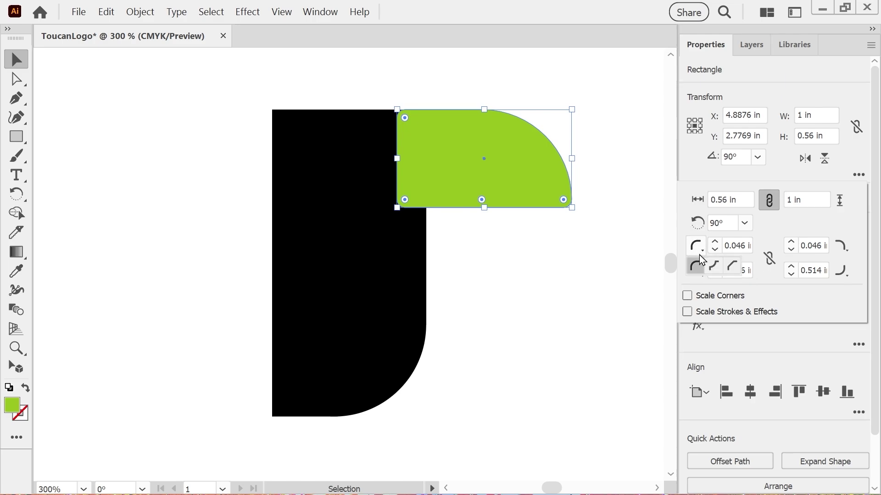
pyautogui.click(732, 271)
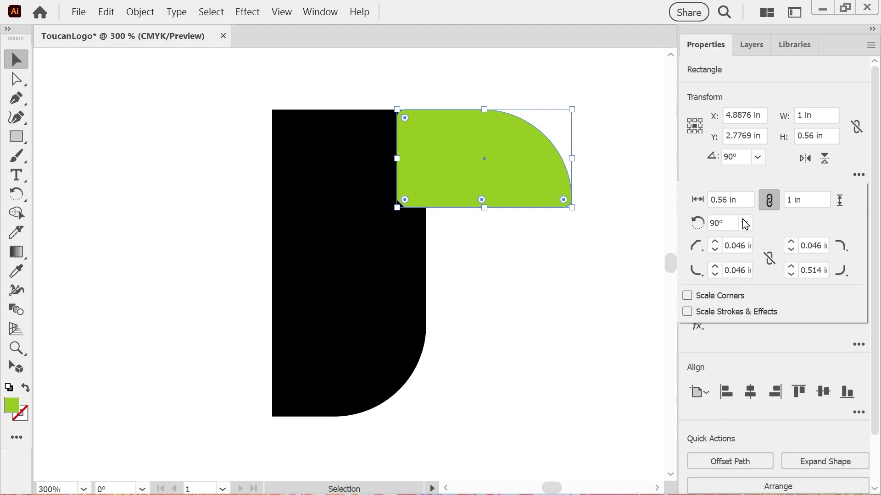
pyautogui.click(715, 242)
pyautogui.click(715, 242)
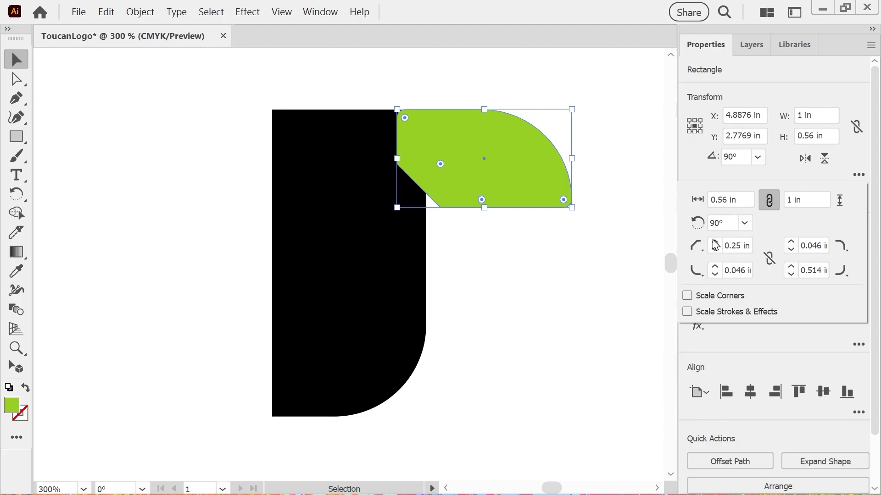
pyautogui.click(715, 250)
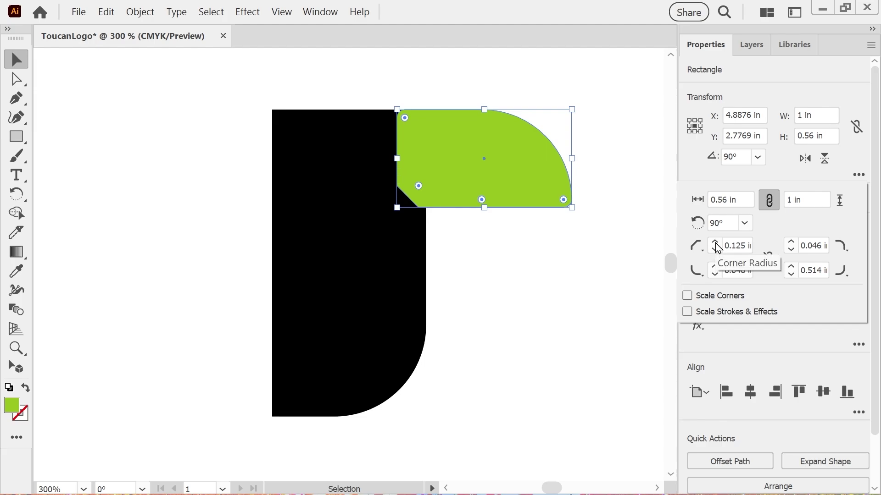
# Step: Try a 0.375 in radius with the Chamfer corner type on the green rectangle's lower-left corner
pyautogui.click(716, 243)
pyautogui.click(716, 250)
pyautogui.click(715, 250)
pyautogui.click(715, 243)
pyautogui.click(715, 243)
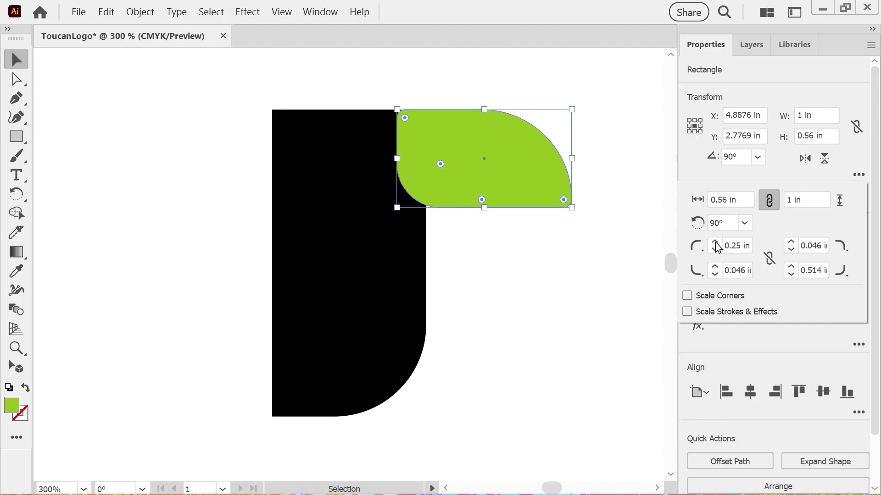
pyautogui.click(716, 243)
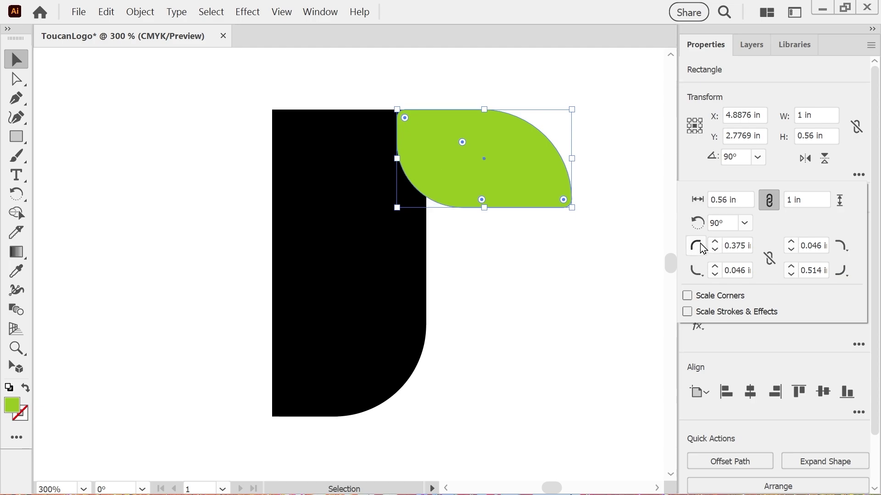
pyautogui.click(696, 246)
pyautogui.click(732, 266)
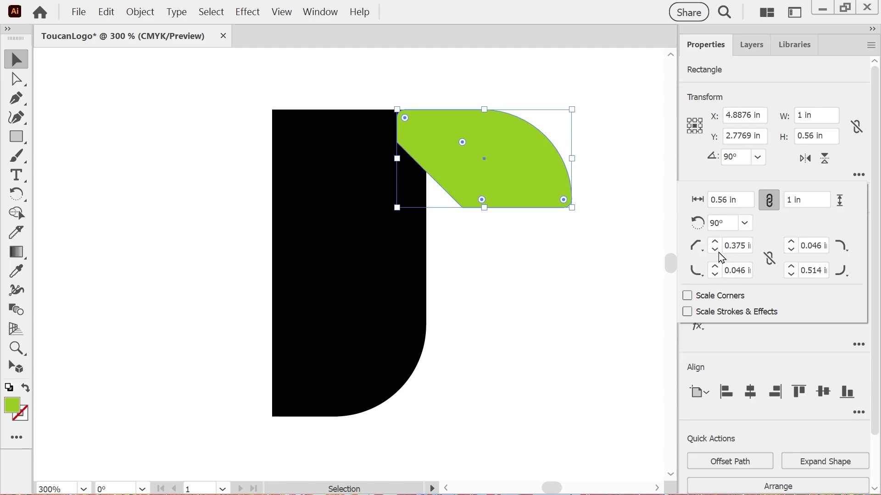
# Step: Try a 0.25 in Chamfer on the green rectangle's lower-left corner
pyautogui.click(715, 251)
pyautogui.click(715, 251)
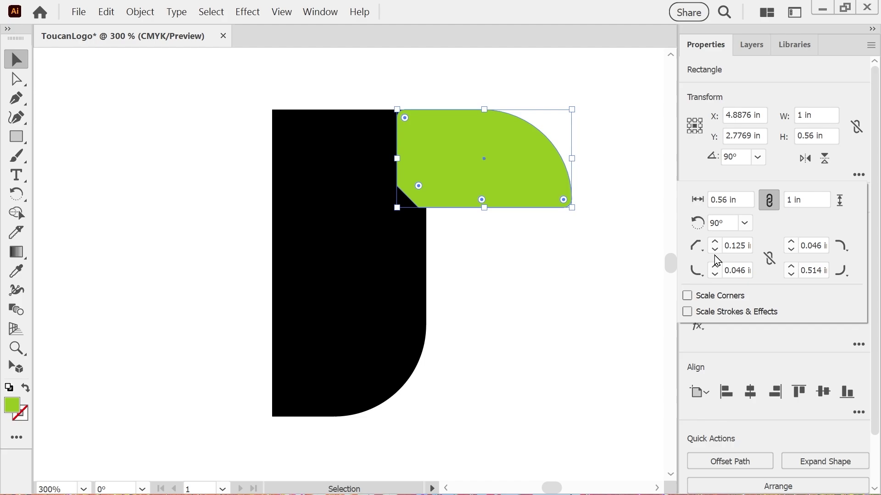
pyautogui.click(716, 251)
pyautogui.click(716, 242)
pyautogui.click(696, 247)
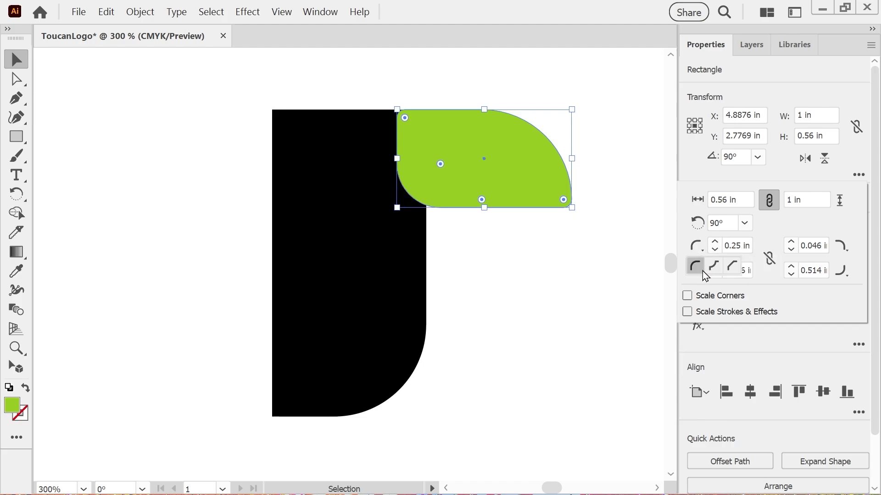
pyautogui.click(730, 269)
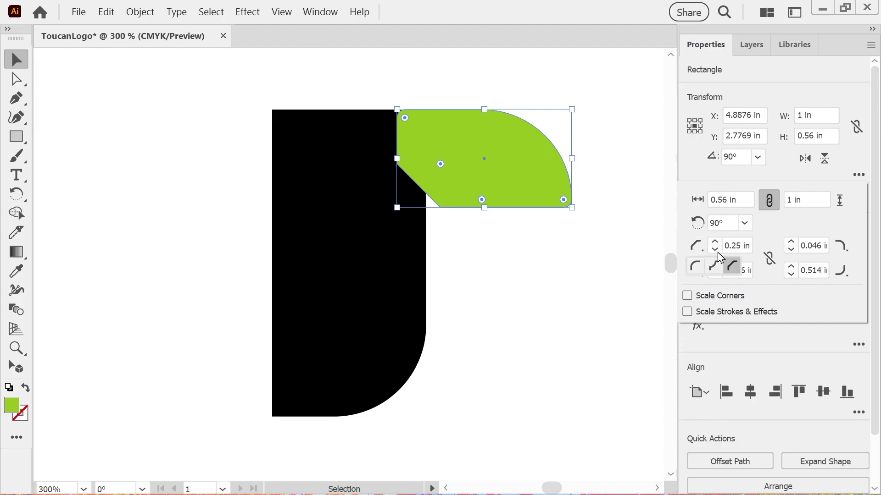
# Step: Apply a Chamfer of 0.188 in to the green rectangle's lower-left corner and nudge the rectangle slightly left
pyautogui.click(715, 251)
pyautogui.click(714, 251)
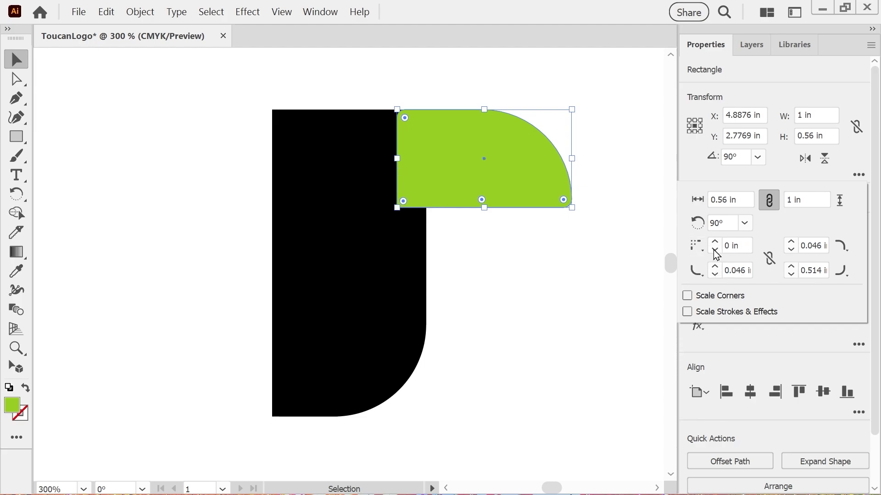
pyautogui.click(715, 242)
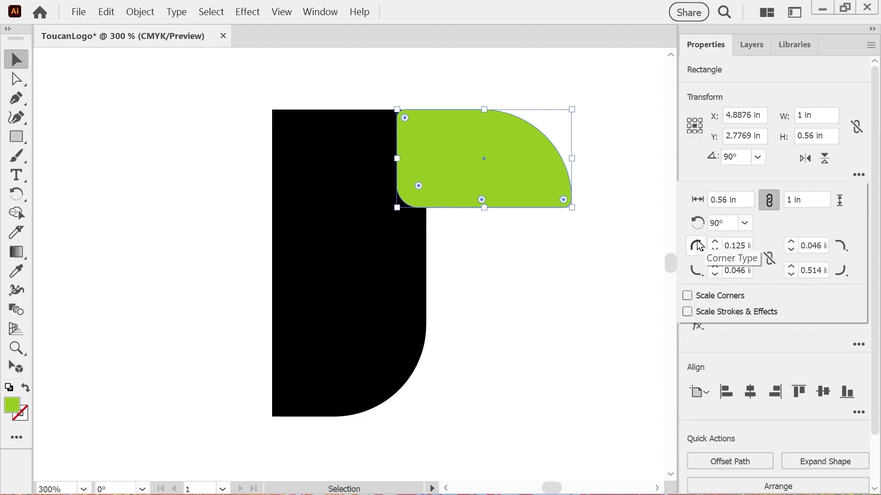
pyautogui.click(702, 251)
pyautogui.click(732, 267)
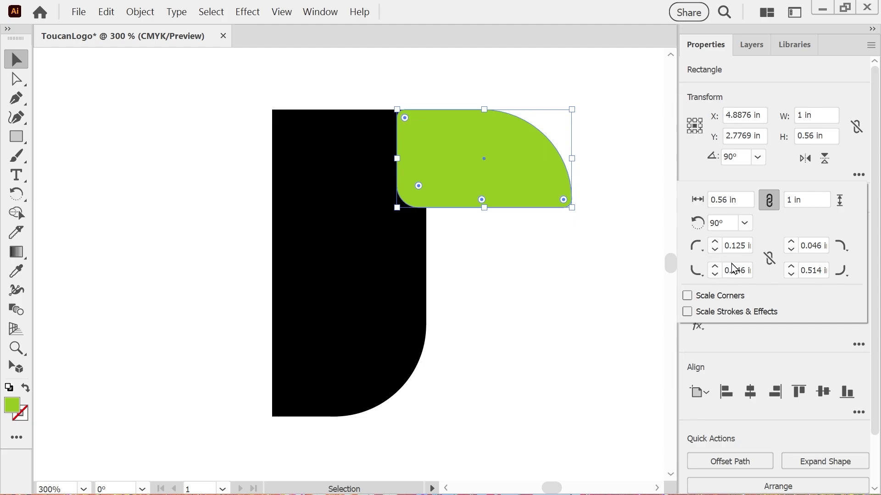
pyautogui.click(715, 244)
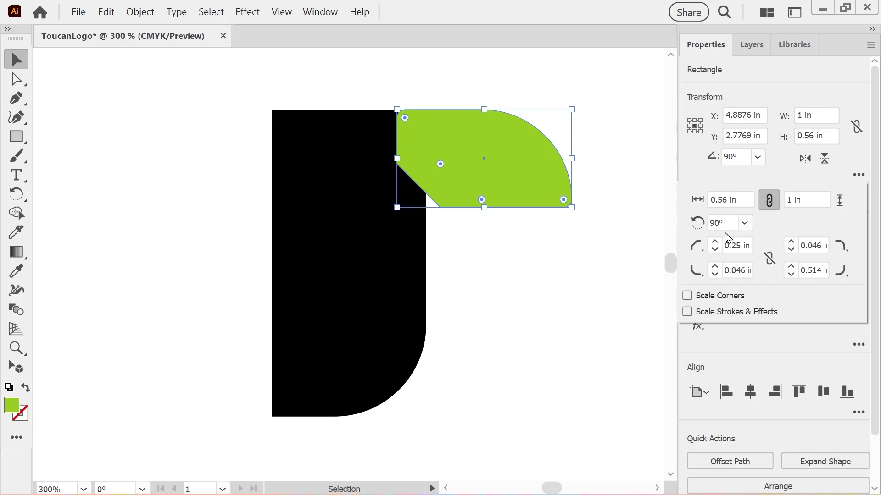
pyautogui.click(715, 242)
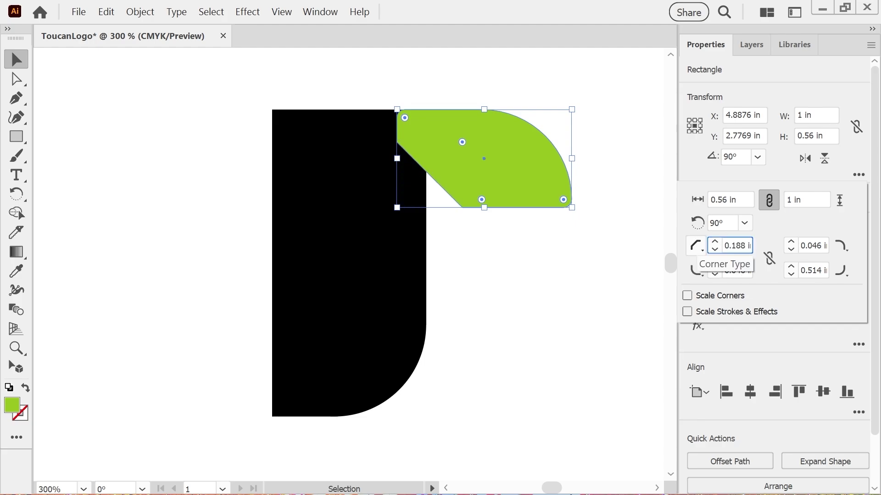
pyautogui.press('Return')
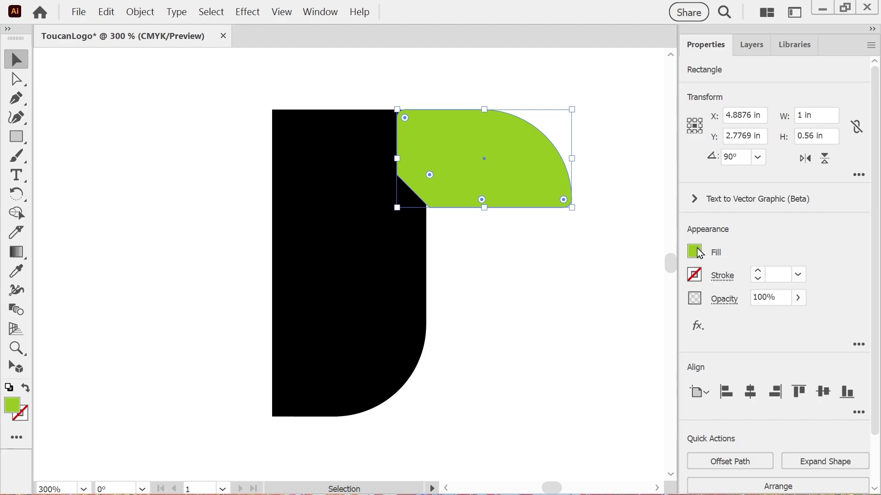
pyautogui.press('Left')
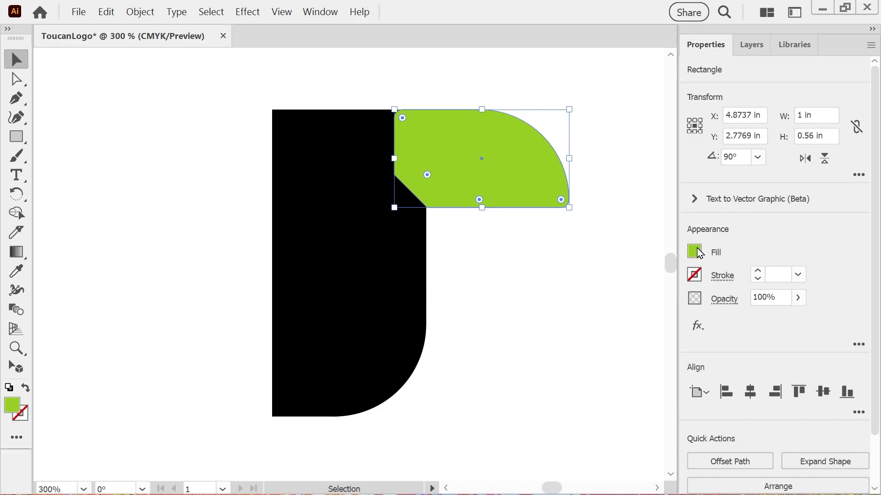
# Step: Draw a circle about 1.19 in wide with the Ellipse tool beside the toucan and fill it with the white-to-black gradient swatch
pyautogui.click(19, 142)
pyautogui.click(60, 153)
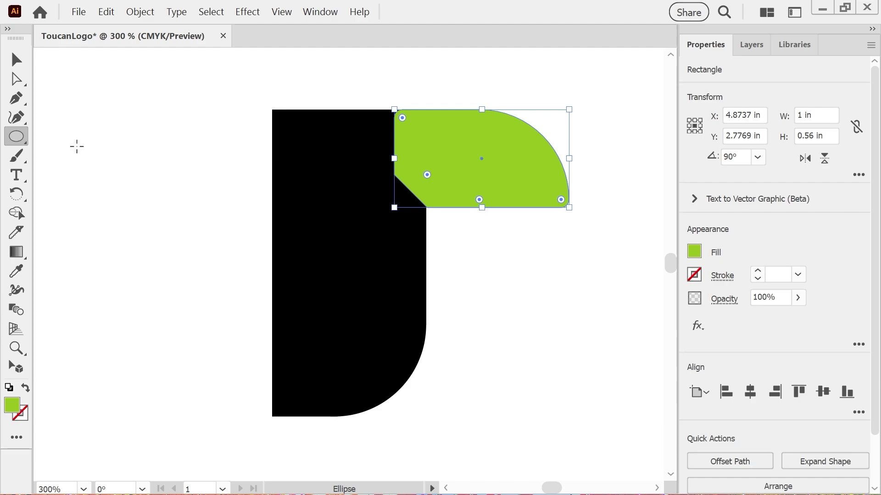
pyautogui.moveTo(409, 260); pyautogui.dragTo(616, 419)
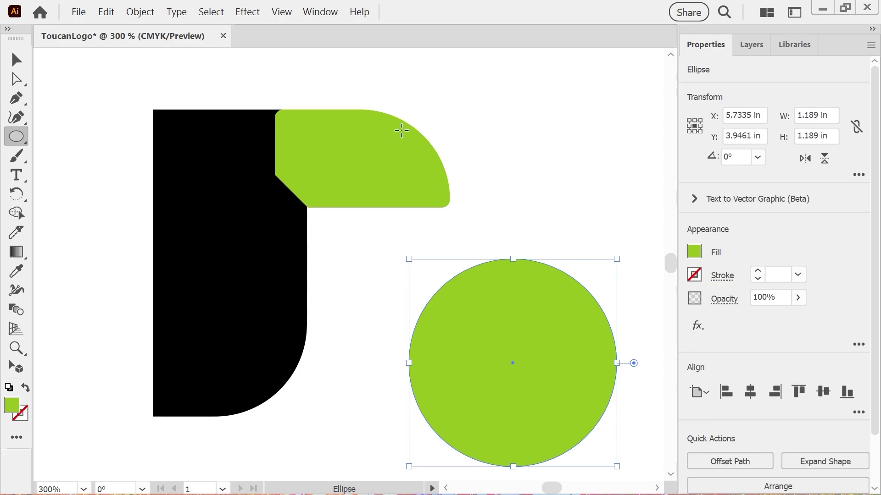
pyautogui.click(694, 255)
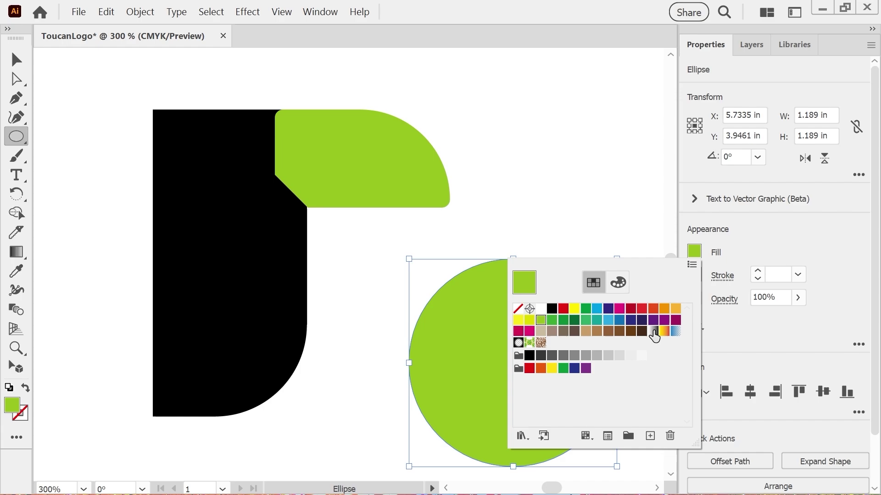
pyautogui.click(653, 331)
pyautogui.click(760, 248)
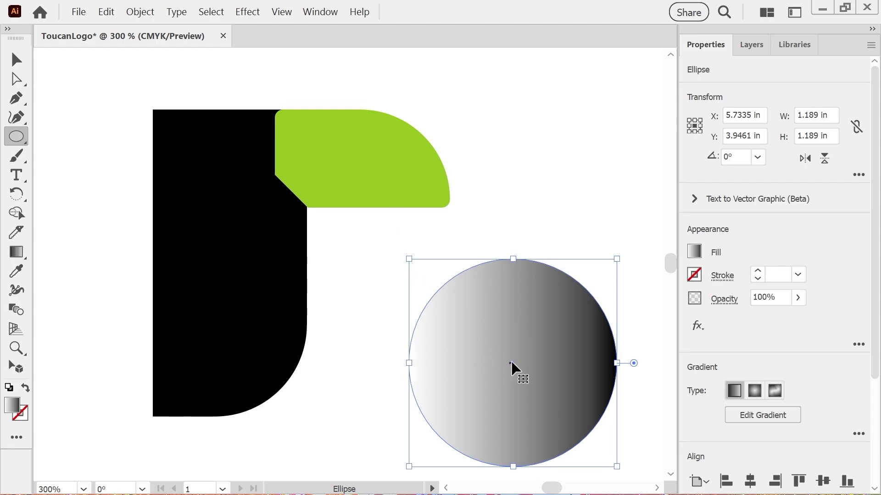
# Step: Move the gradient circle over the body and beak, its top level with the body's upper edge, and save the deselected artwork
pyautogui.moveTo(513, 368); pyautogui.dragTo(295, 218)
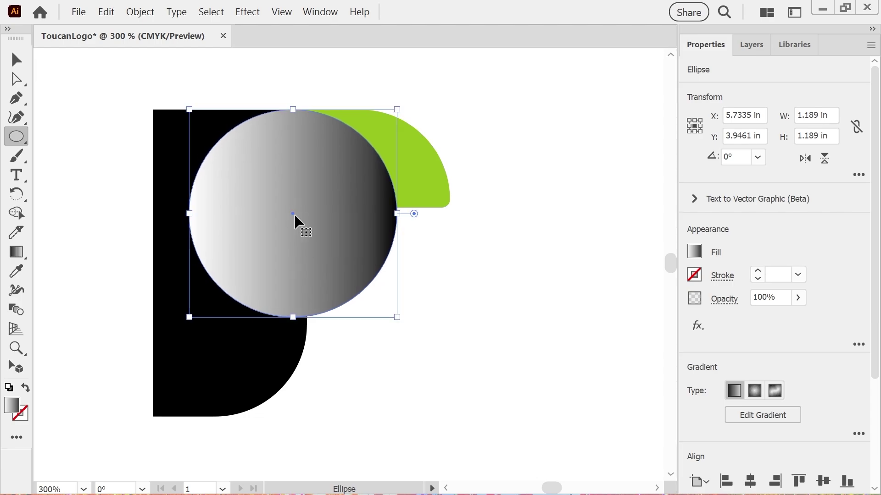
pyautogui.hotkey('ctrl', 'shift', 'a')
pyautogui.hotkey('ctrl', 's')
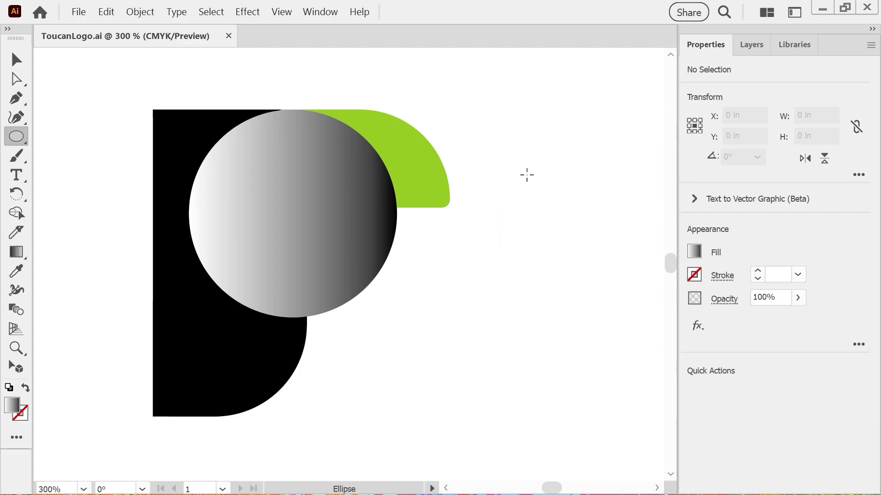
# Step: Draw a small circle about 0.4 in wide in the empty area below the beak and fill it with black
pyautogui.moveTo(496, 259); pyautogui.dragTo(547, 327)
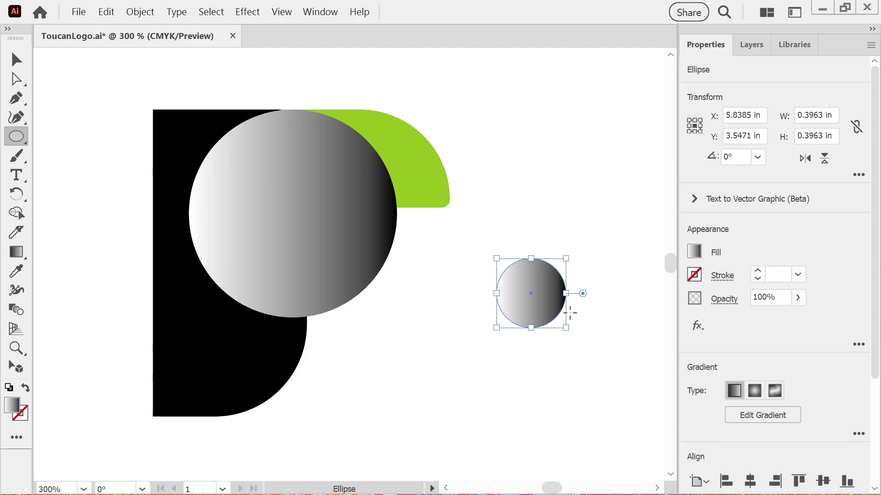
pyautogui.click(694, 251)
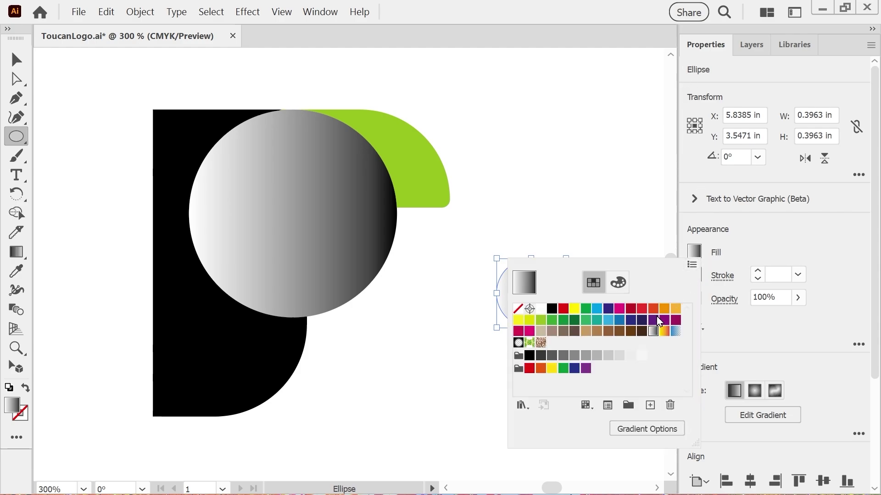
pyautogui.click(551, 309)
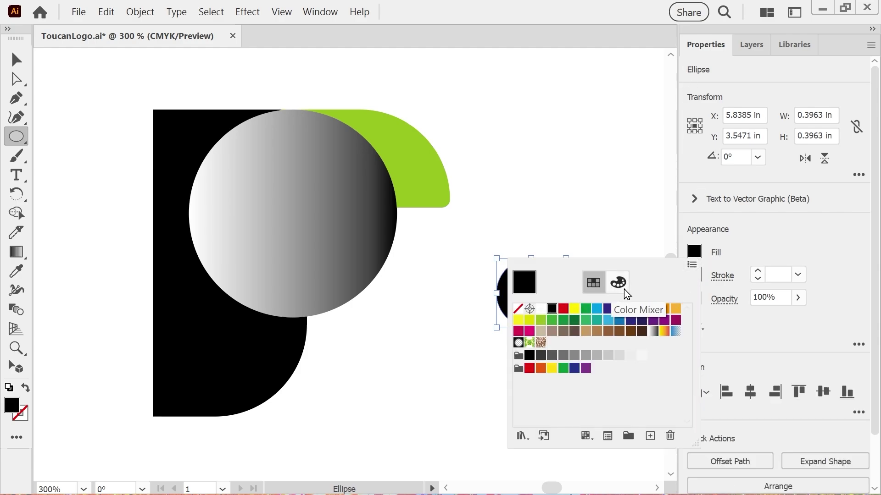
pyautogui.press('Escape')
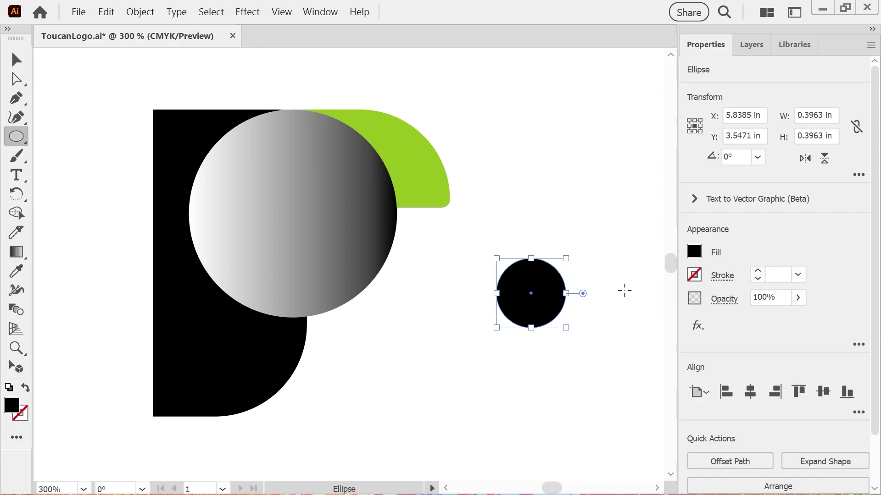
# Step: Give the small black circle a 6 pt yellow stroke and move it onto the upper part of the gradient circle
pyautogui.click(694, 274)
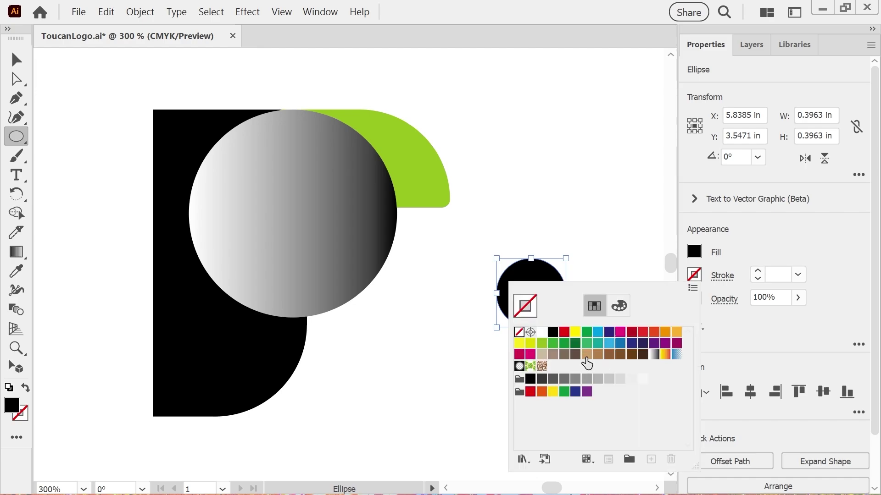
pyautogui.click(519, 344)
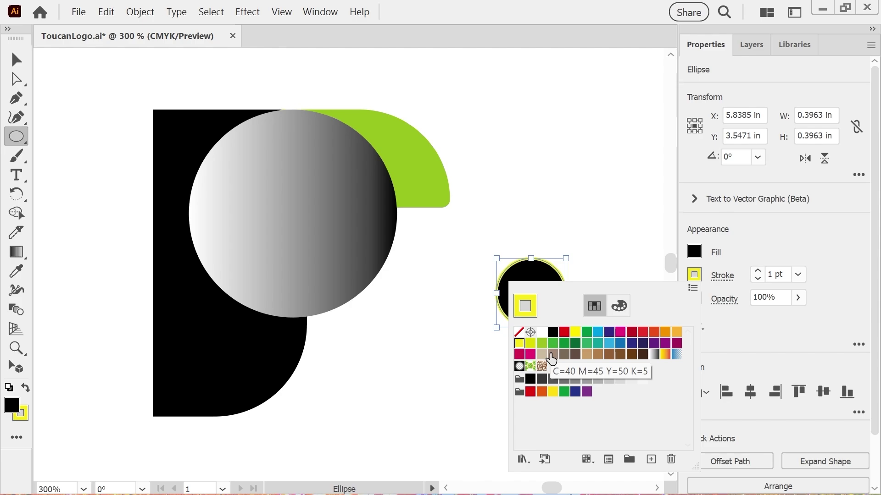
pyautogui.click(761, 275)
pyautogui.click(759, 273)
pyautogui.click(758, 273)
pyautogui.click(759, 274)
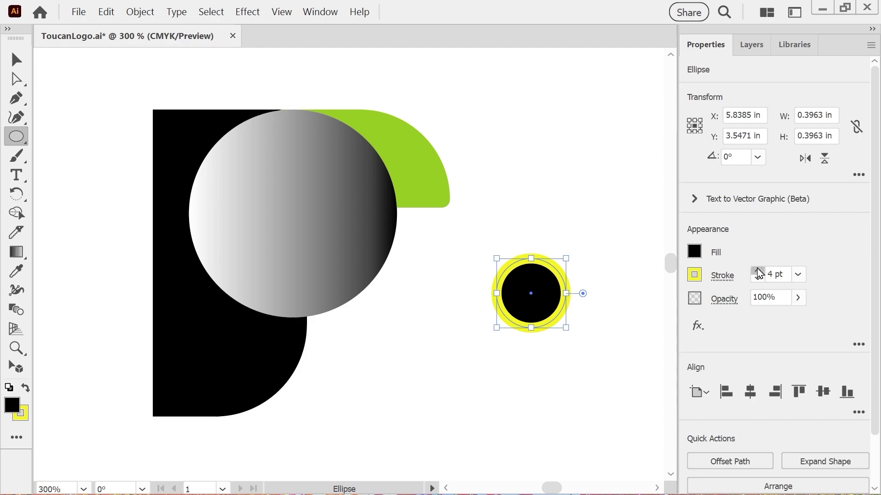
pyautogui.click(758, 271)
pyautogui.click(757, 272)
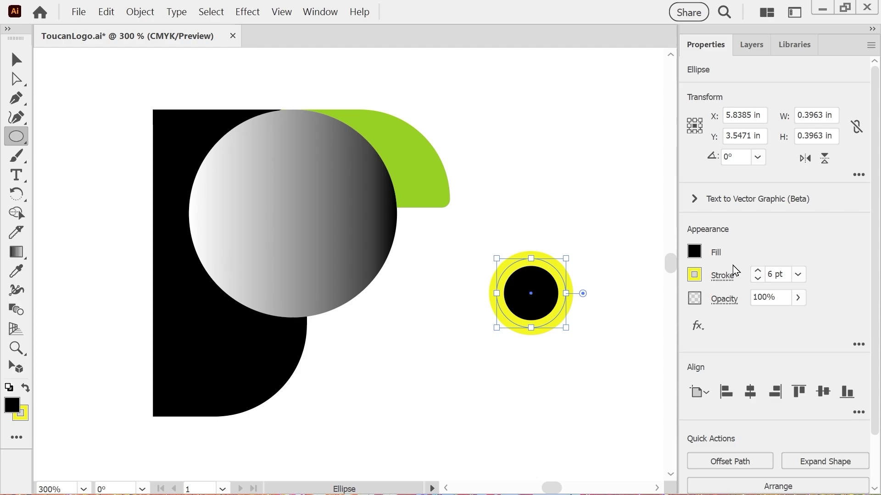
pyautogui.moveTo(531, 293); pyautogui.dragTo(279, 161)
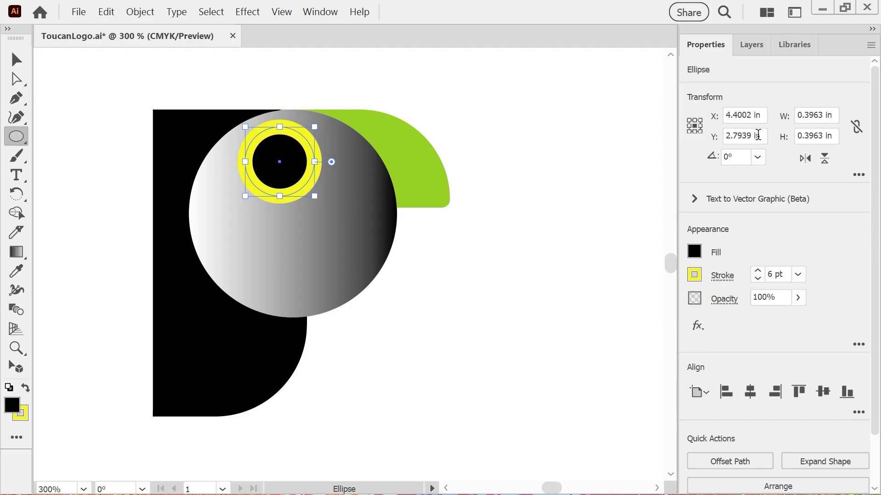
# Step: Try setting only the eye circle's width to 0.09 in and undo the change
pyautogui.moveTo(823, 116); pyautogui.dragTo(791, 120)
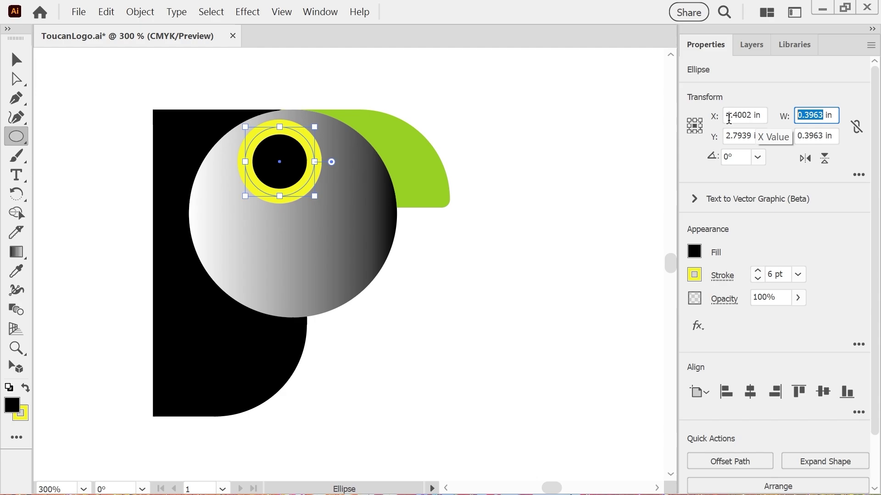
pyautogui.write('0.09')
pyautogui.press('Return')
pyautogui.hotkey('ctrl', 'z')
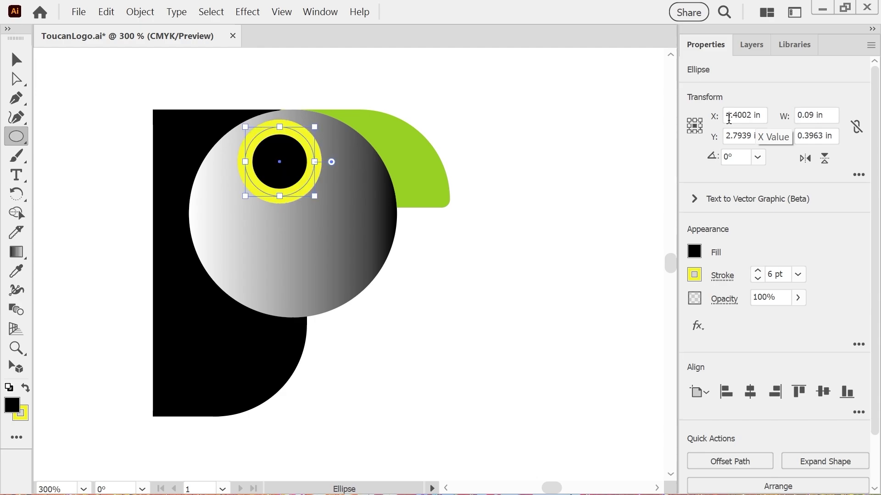
# Step: Constrain the eye circle's width and height proportions and set its width to 0.09 in
pyautogui.click(856, 126)
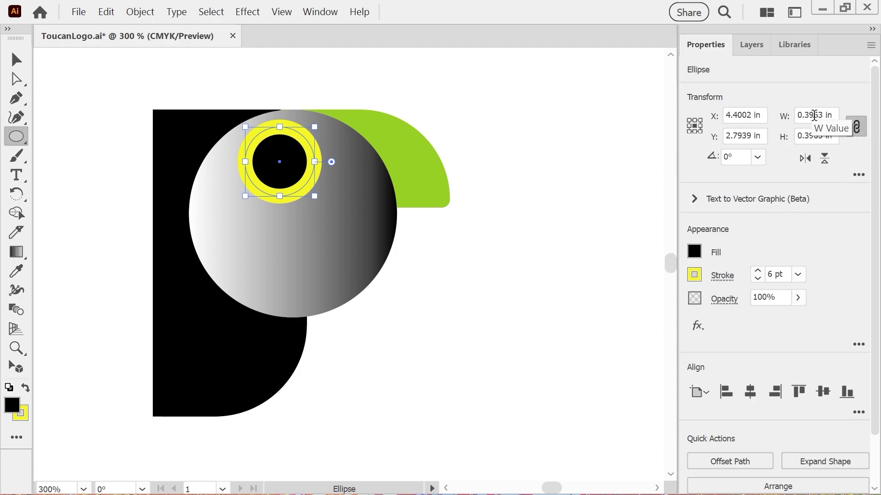
pyautogui.doubleClick(816, 115)
pyautogui.write('0')
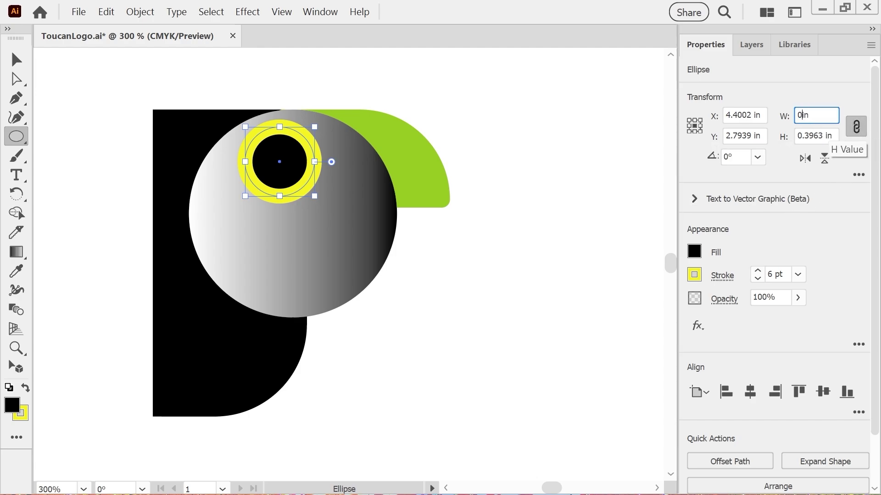
pyautogui.write('.')
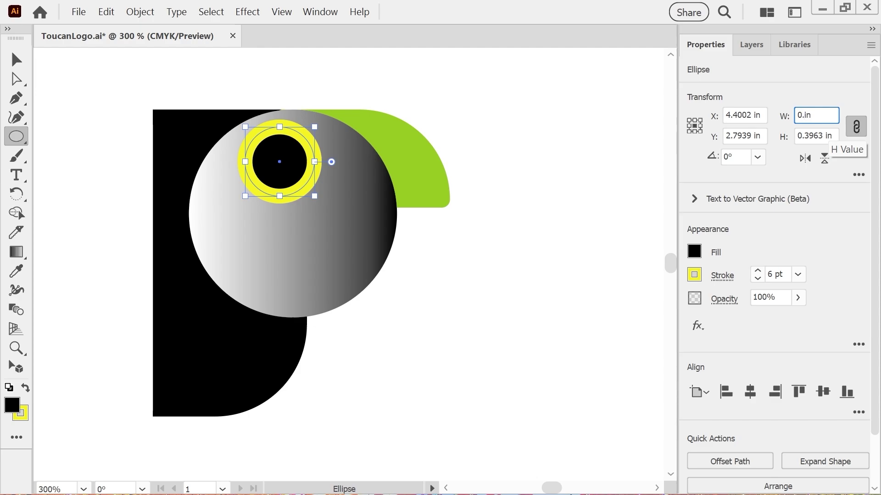
pyautogui.write('09')
pyautogui.press('Return')
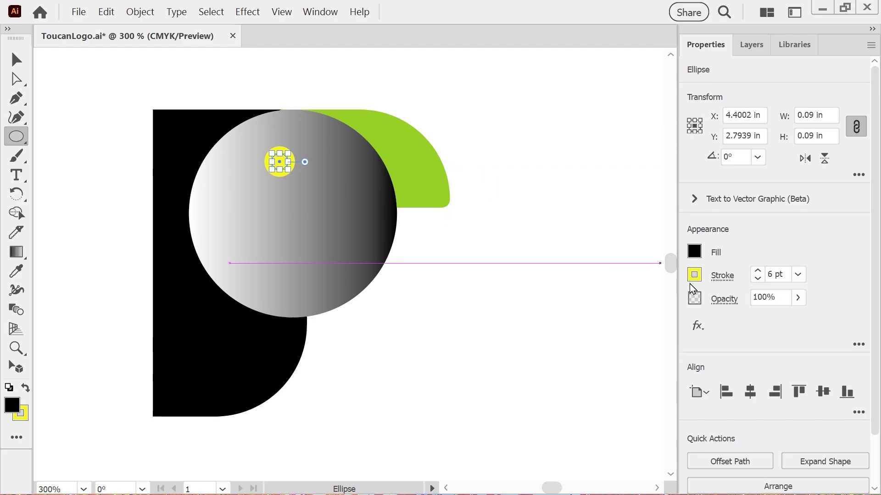
# Step: Align the eye circle's yellow stroke to the outside of its path and deselect it
pyautogui.click(722, 276)
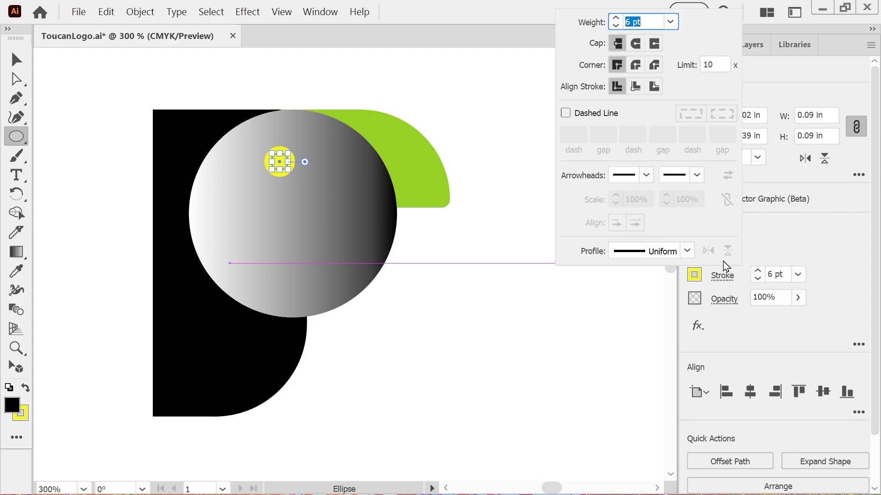
pyautogui.click(653, 88)
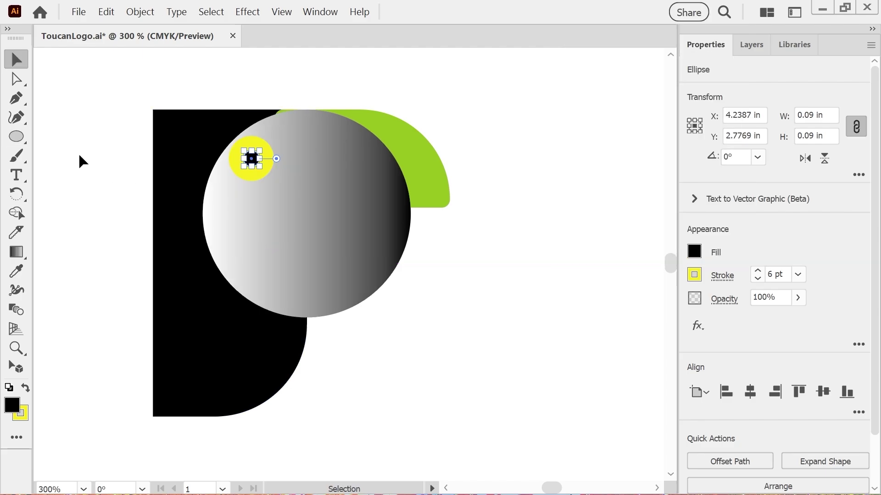
pyautogui.click(80, 157)
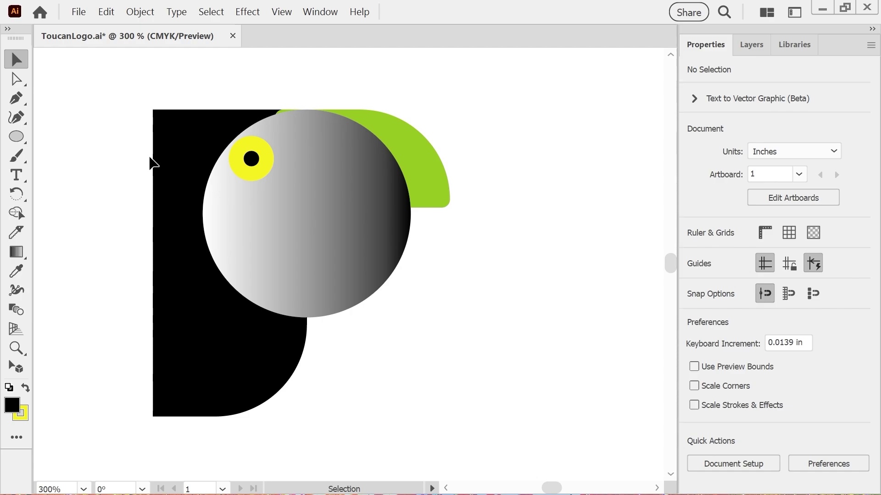
# Step: Open the gradient head circle into a freehand pie shape running from about 106° to about 296°
pyautogui.click(302, 226)
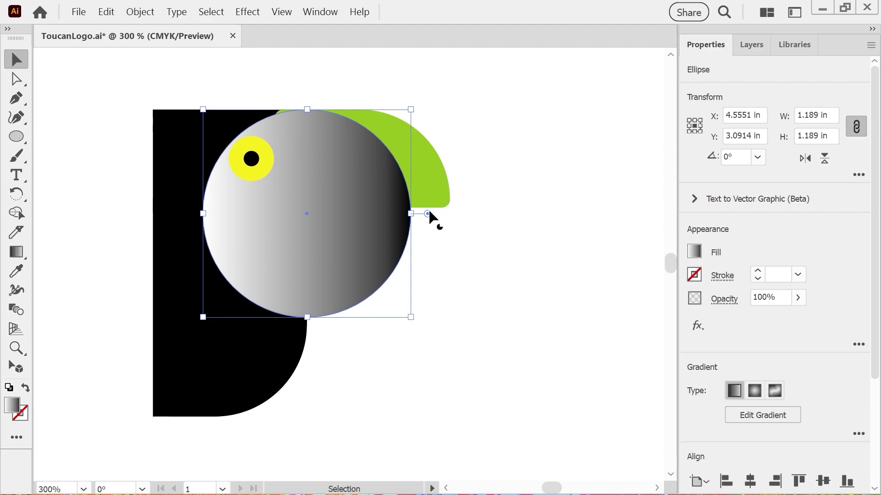
pyautogui.moveTo(428, 213); pyautogui.dragTo(371, 344)
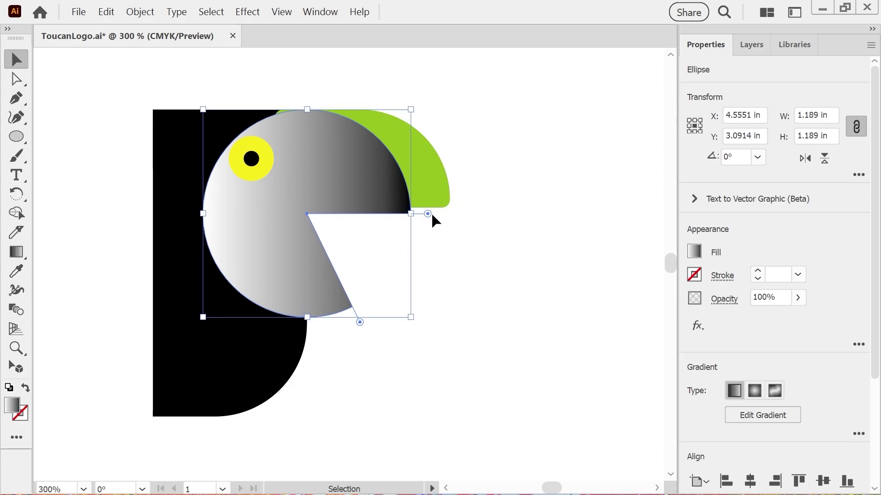
pyautogui.moveTo(428, 213); pyautogui.dragTo(426, 207)
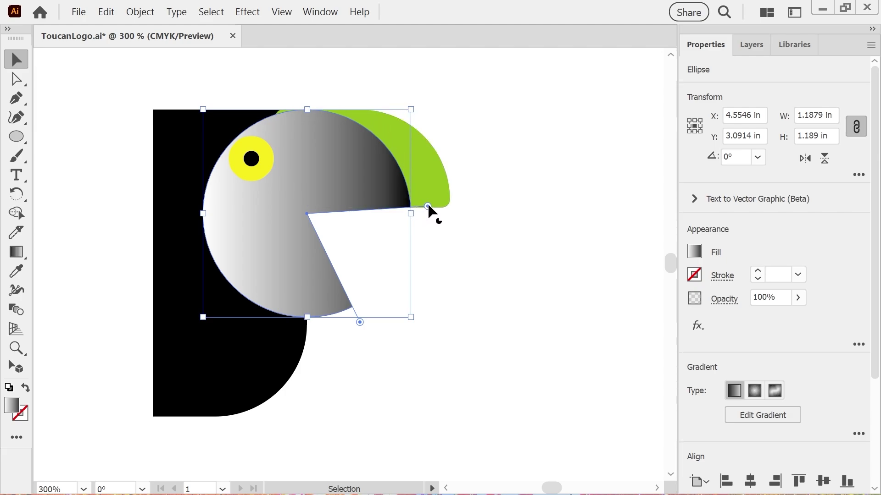
pyautogui.moveTo(427, 213); pyautogui.dragTo(284, 132)
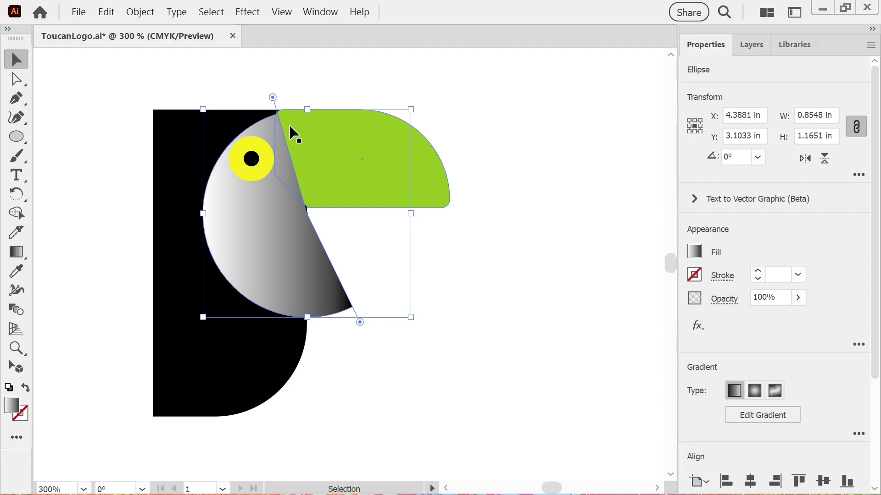
# Step: Set the gradient circle's pie start angle to 90° and its end angle to 270°
pyautogui.click(858, 174)
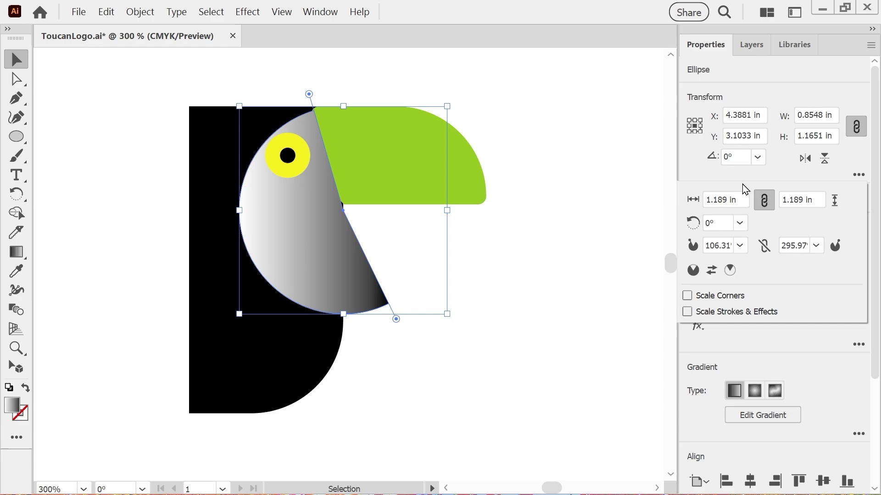
pyautogui.click(740, 245)
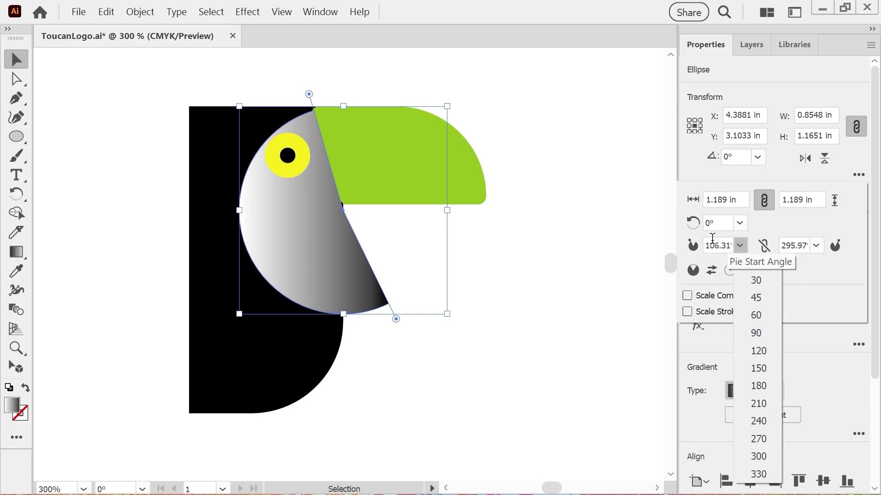
pyautogui.click(754, 334)
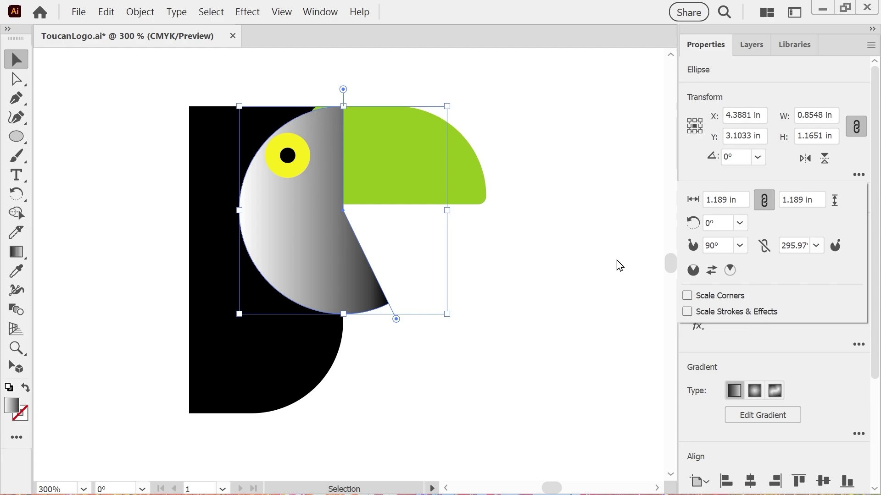
pyautogui.click(818, 248)
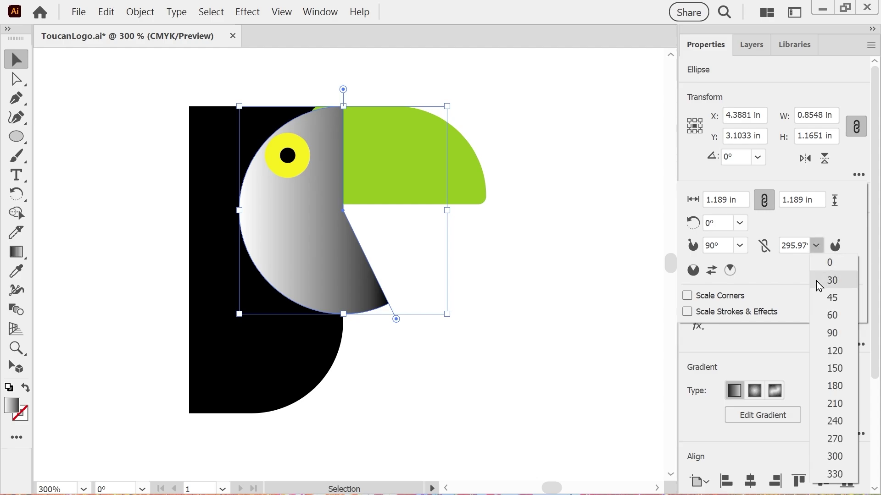
pyautogui.click(834, 434)
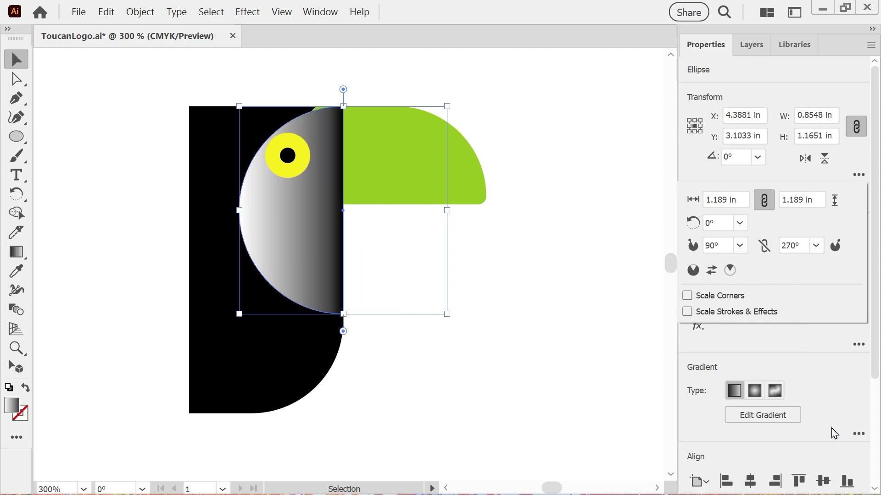
pyautogui.click(870, 432)
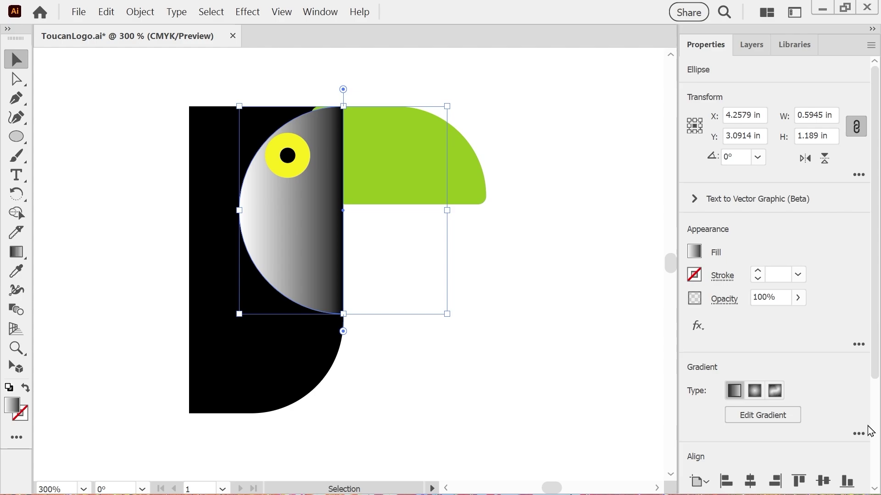
# Step: Send the gradient half circle backward one level in the stacking order
pyautogui.scroll(-3, 870, 431)
pyautogui.click(710, 440)
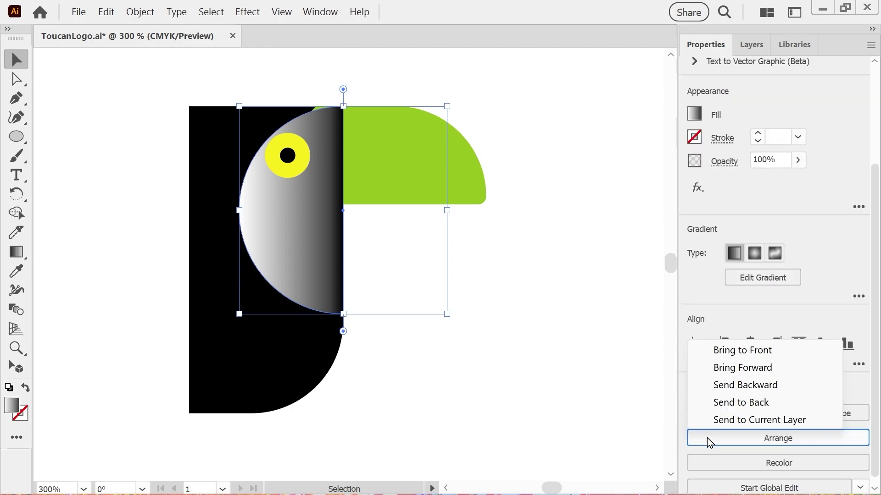
pyautogui.click(725, 386)
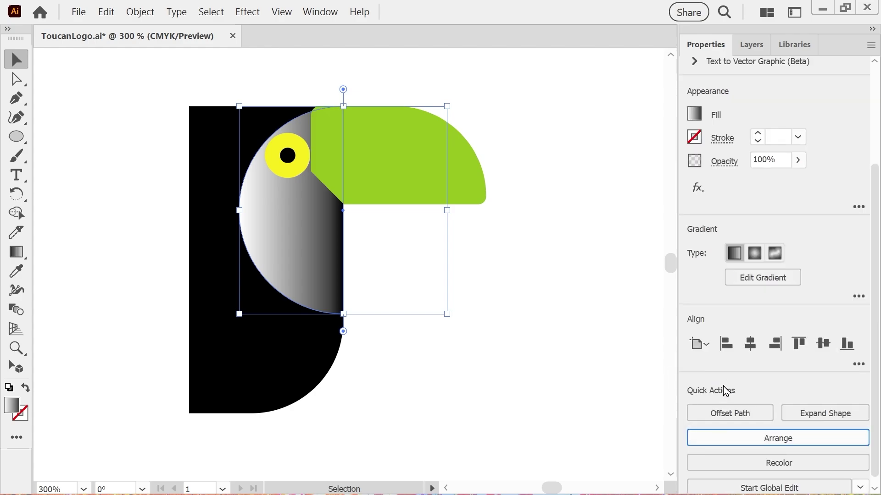